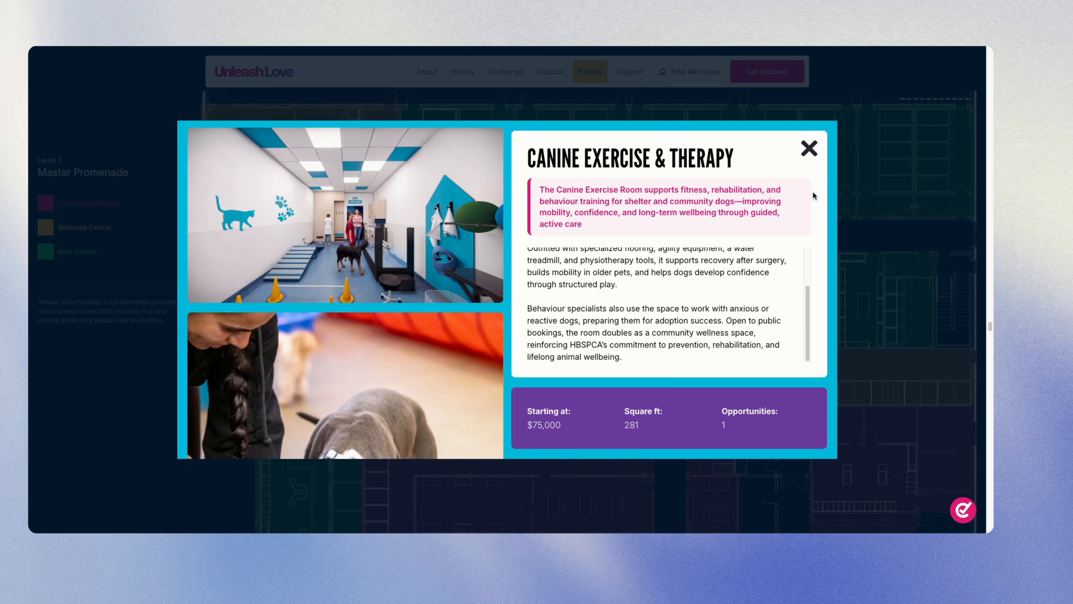
Step: Review the Canine Exercise & Therapy room's photos and description, and close its details
{"action": "scroll", "coordinate": [372, 275], "scroll_direction": "down", "scroll_amount": 10}
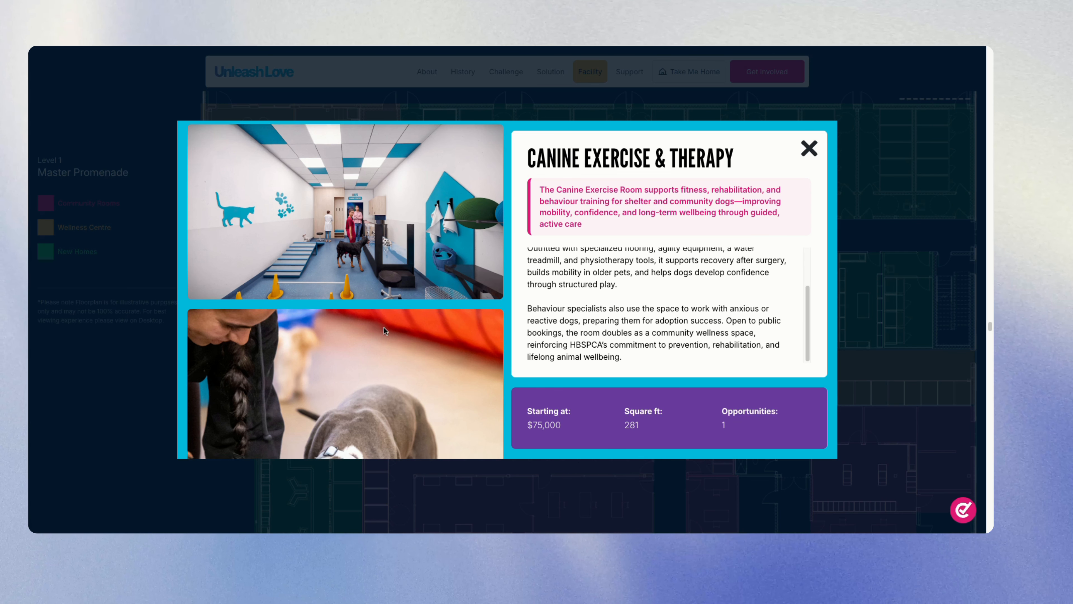
{"action": "scroll", "coordinate": [383, 326], "scroll_direction": "down", "scroll_amount": 3}
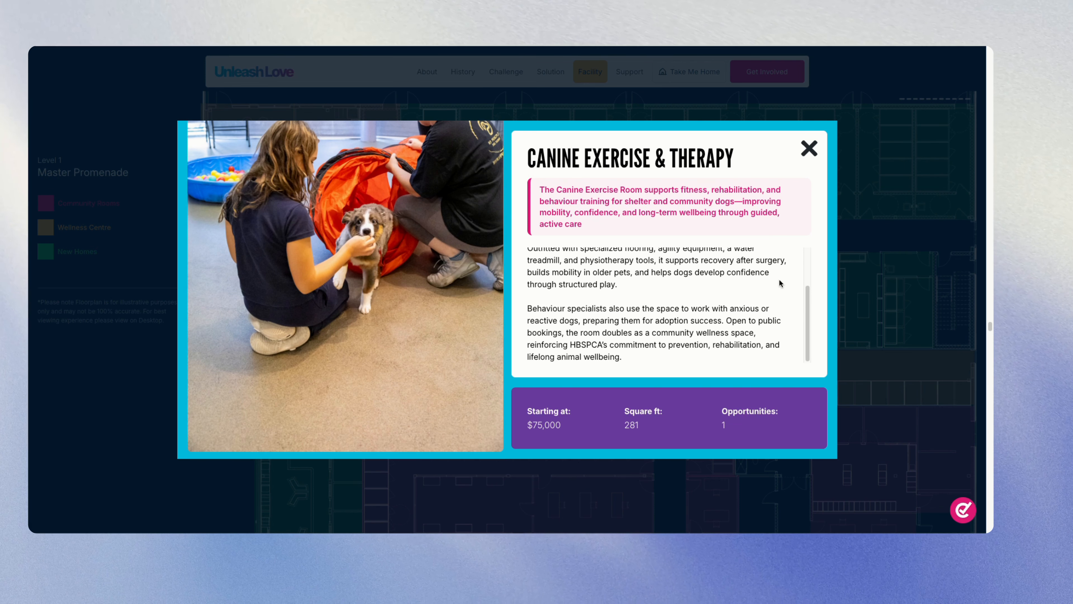
{"action": "scroll", "coordinate": [629, 300], "scroll_direction": "up", "scroll_amount": 2}
{"action": "scroll", "coordinate": [591, 403], "scroll_direction": "up", "scroll_amount": 3}
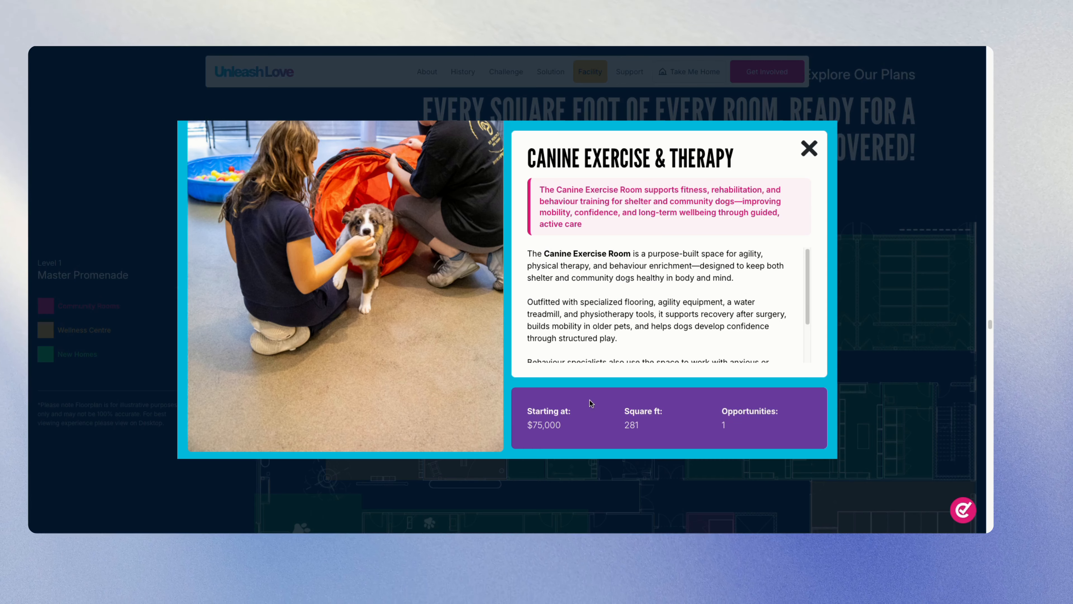
{"action": "left_click", "coordinate": [802, 157]}
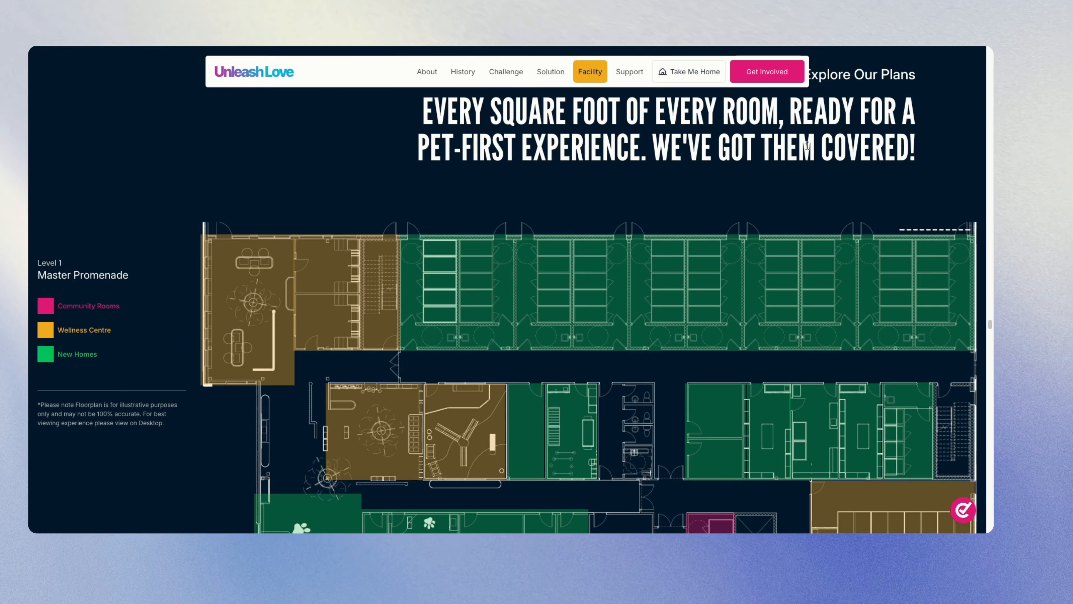
Step: Explore the Level 1 floor plan down to the Walk In Veterinary Clinic, and open and close that room's details
{"action": "left_click", "coordinate": [587, 297]}
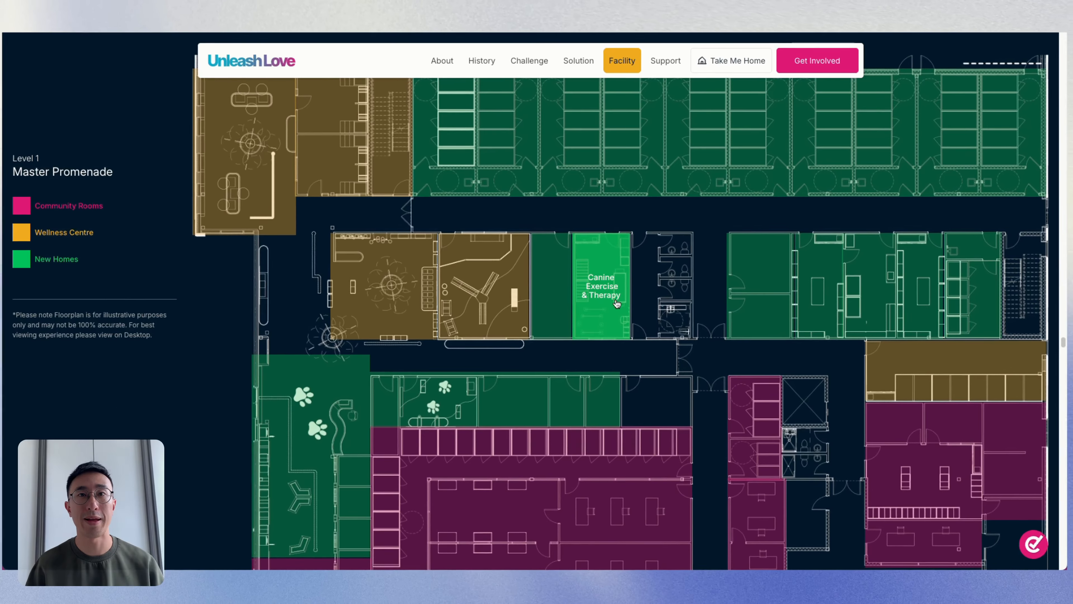
{"action": "scroll", "coordinate": [577, 313], "scroll_direction": "down", "scroll_amount": 3}
{"action": "scroll", "coordinate": [605, 346], "scroll_direction": "down", "scroll_amount": 3}
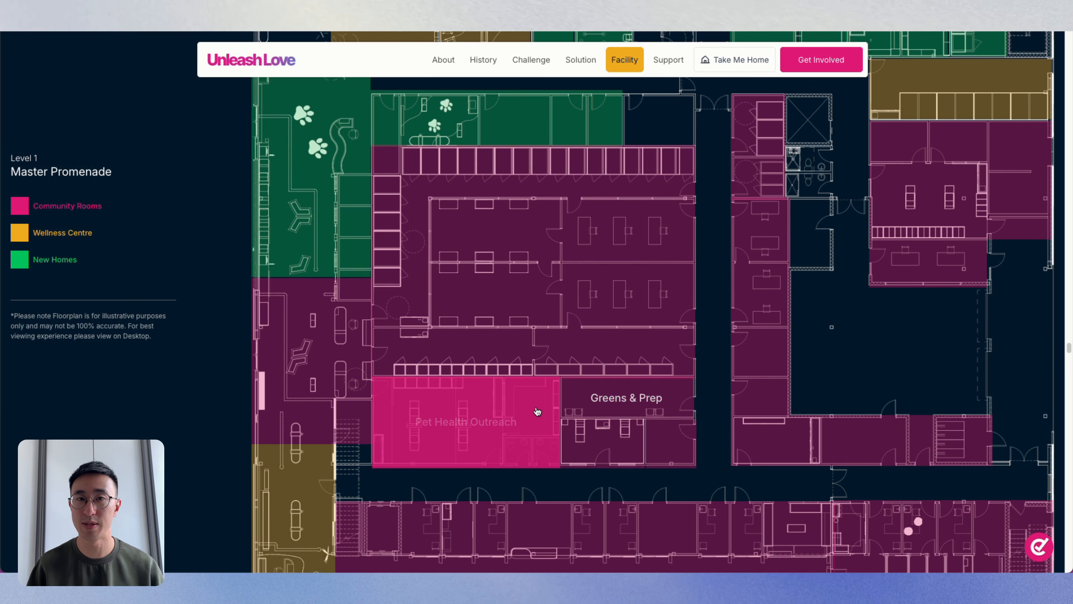
{"action": "scroll", "coordinate": [709, 319], "scroll_direction": "down", "scroll_amount": 4}
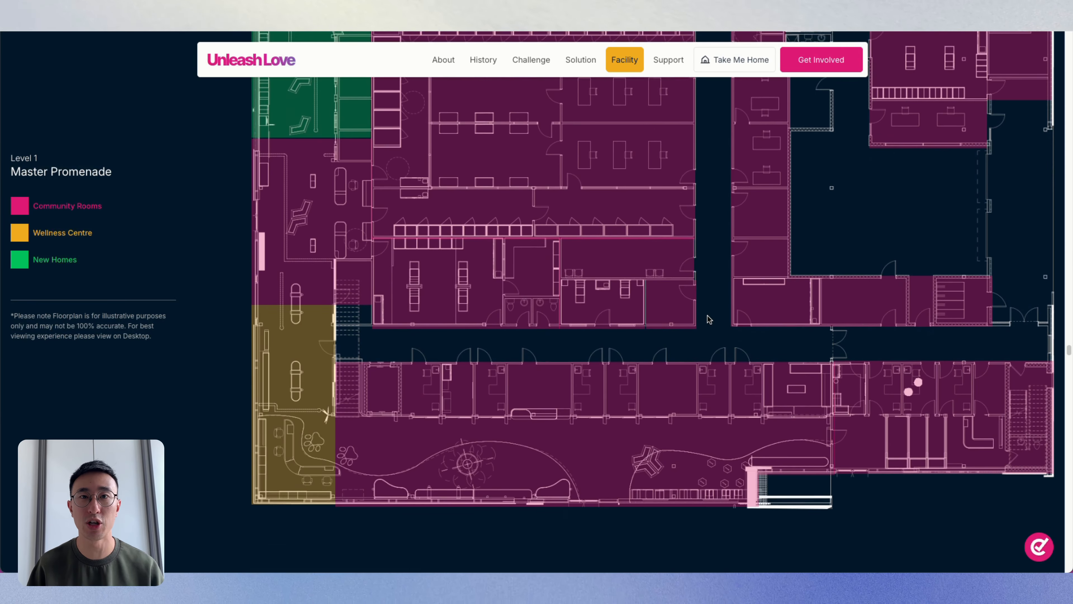
{"action": "left_click", "coordinate": [718, 364]}
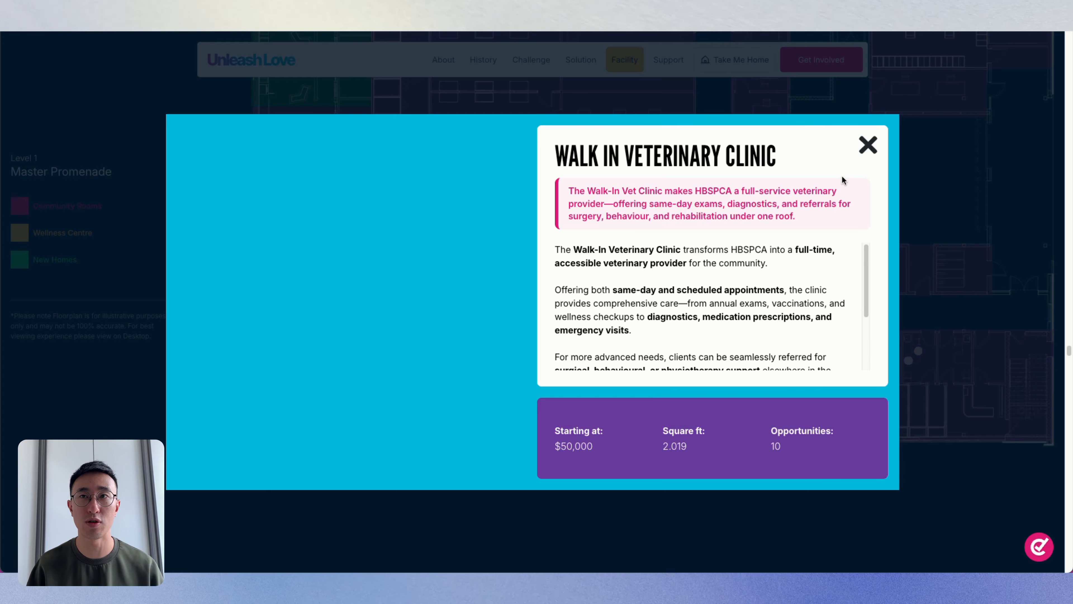
{"action": "left_click", "coordinate": [869, 145]}
Step: Browse the room cards carousel above the floor plan and open the Pet Thrift details
{"action": "scroll", "coordinate": [720, 211], "scroll_direction": "up", "scroll_amount": 5}
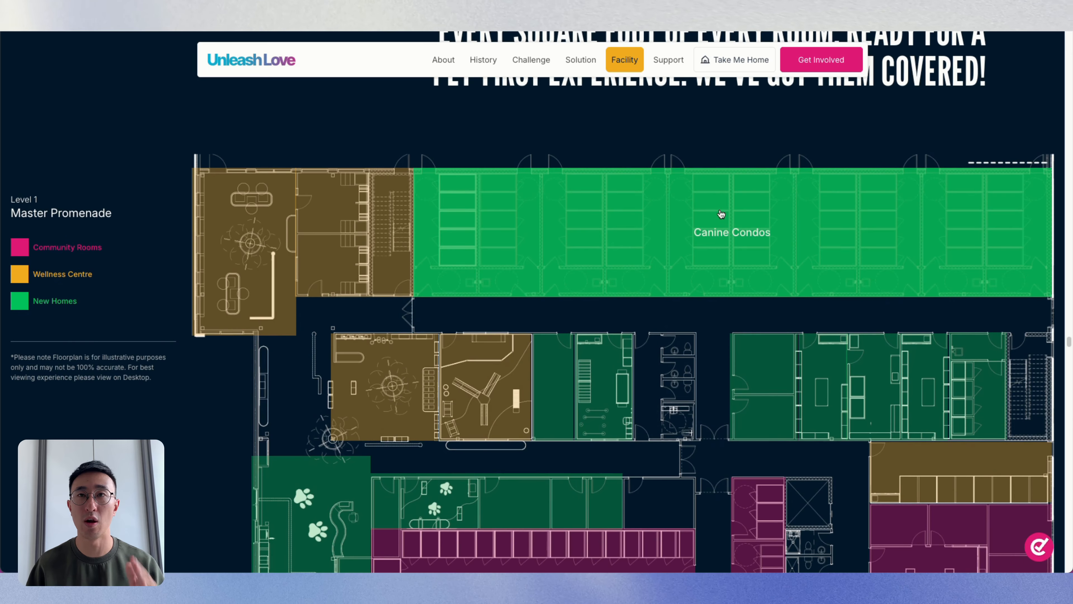
{"action": "scroll", "coordinate": [720, 214], "scroll_direction": "up", "scroll_amount": 6}
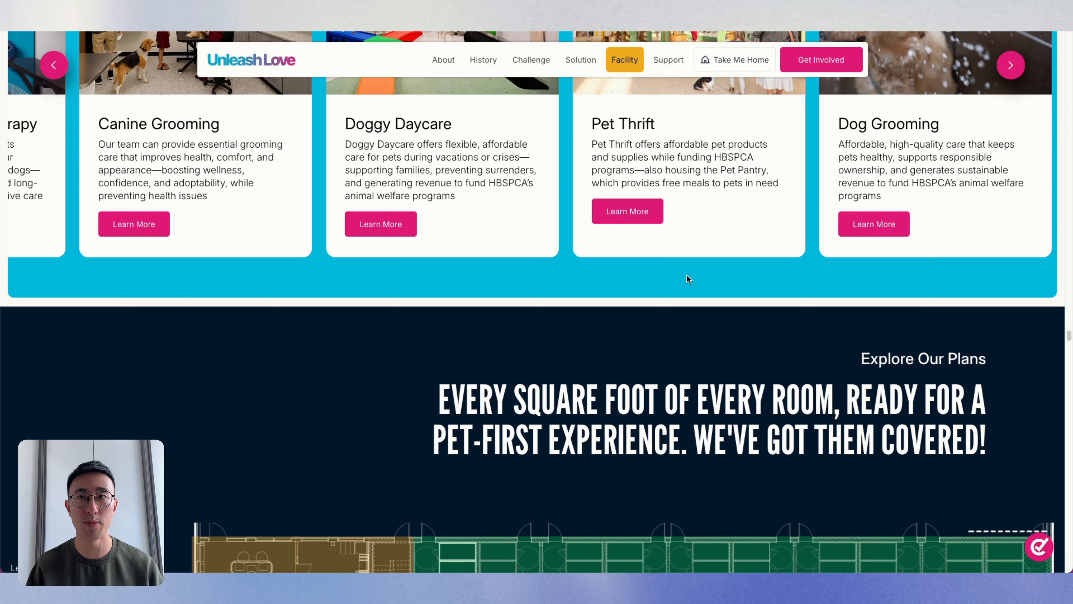
{"action": "scroll", "coordinate": [686, 278], "scroll_direction": "up", "scroll_amount": 5}
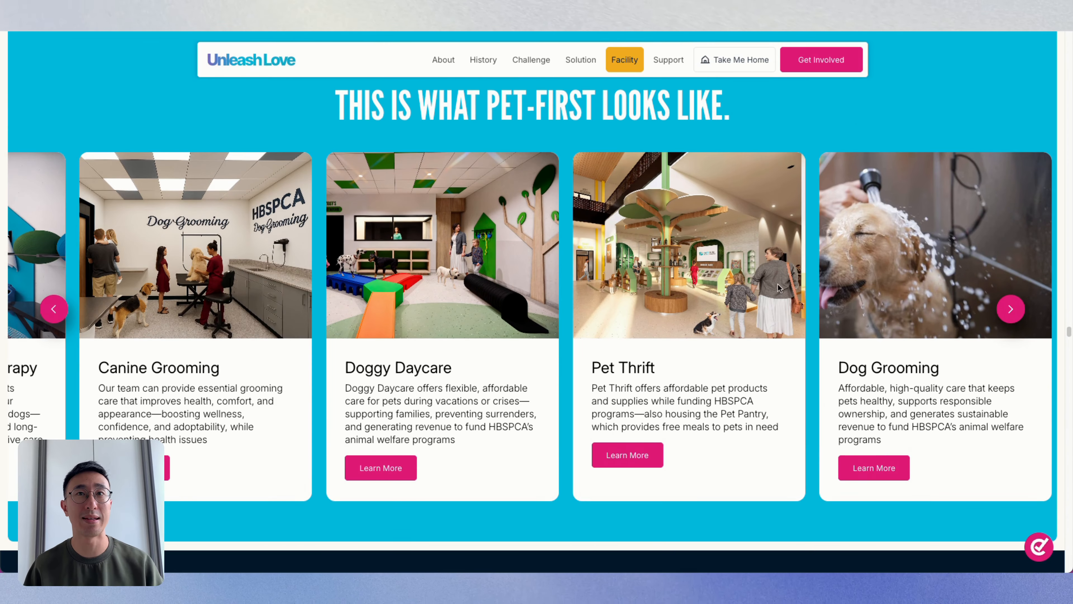
{"action": "left_click", "coordinate": [1013, 308]}
{"action": "left_click_drag", "start_coordinate": [914, 328], "coordinate": [625, 328]}
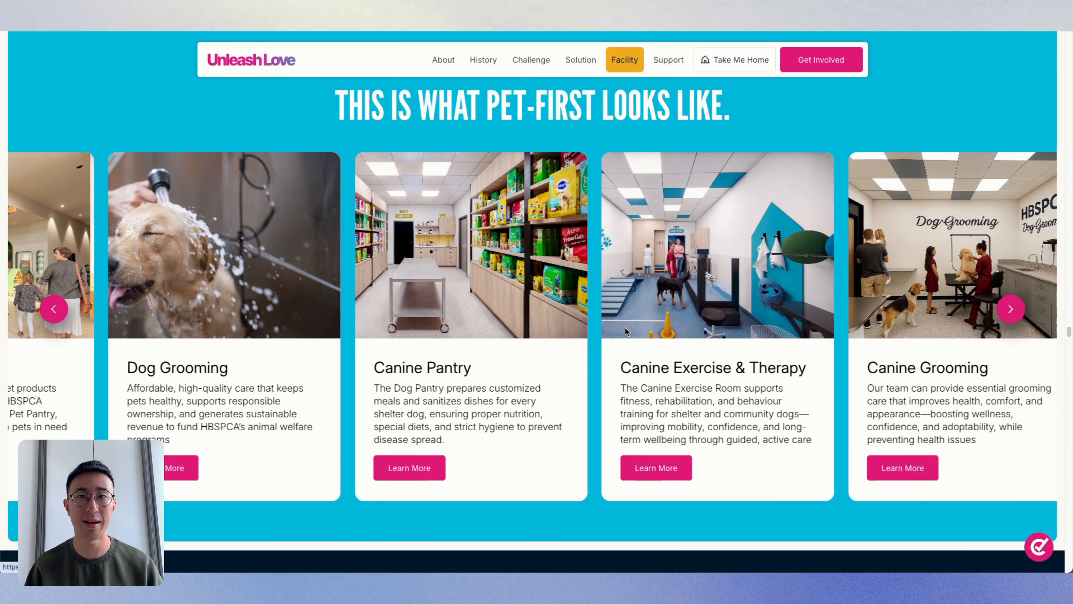
{"action": "left_click_drag", "start_coordinate": [727, 374], "coordinate": [583, 449]}
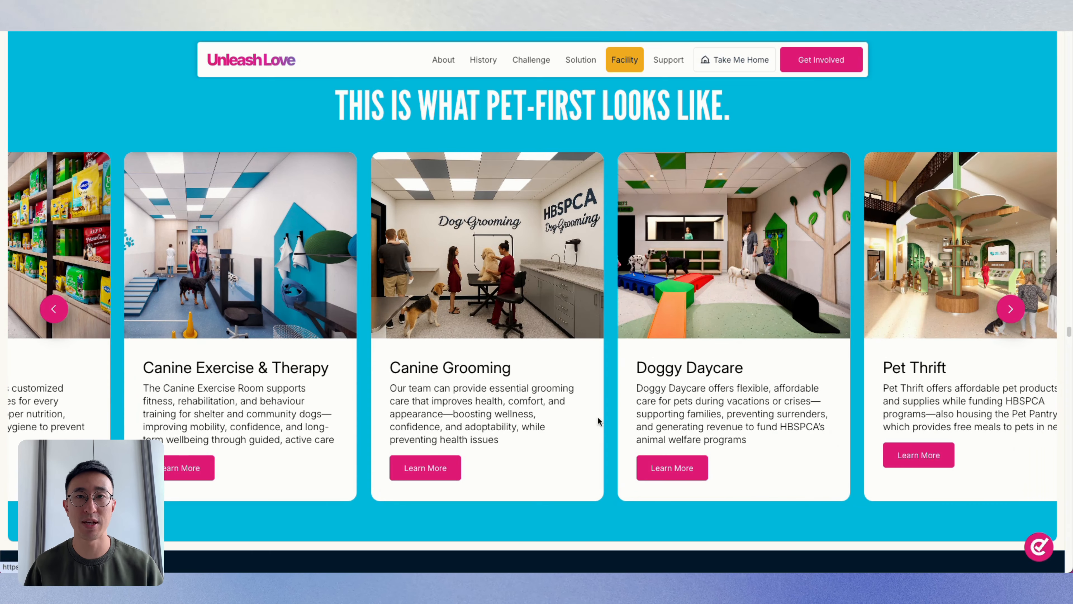
{"action": "left_click_drag", "start_coordinate": [726, 404], "coordinate": [575, 415]}
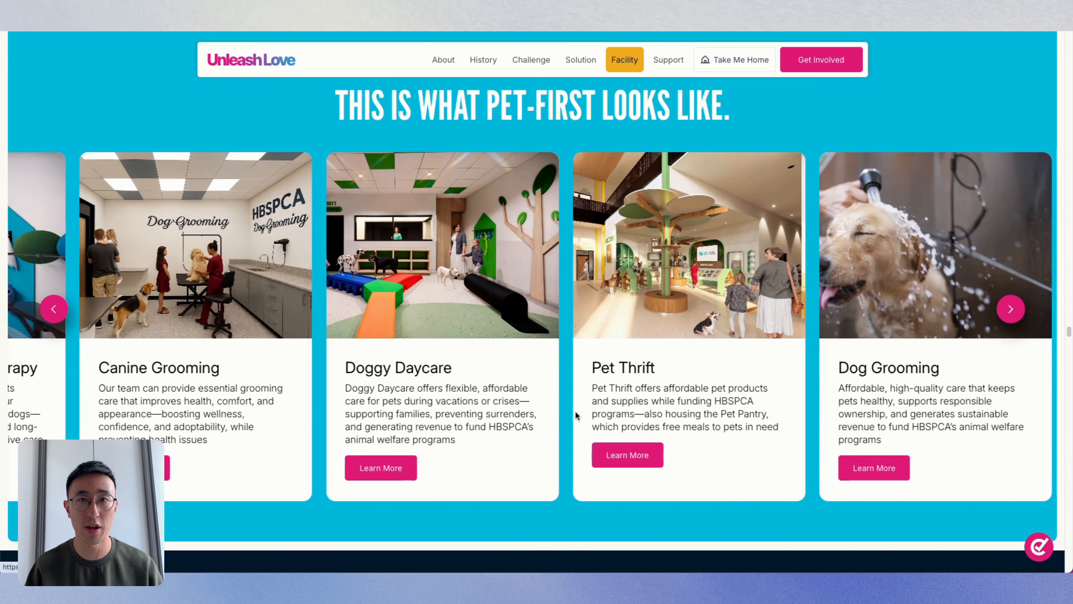
{"action": "left_click", "coordinate": [639, 459]}
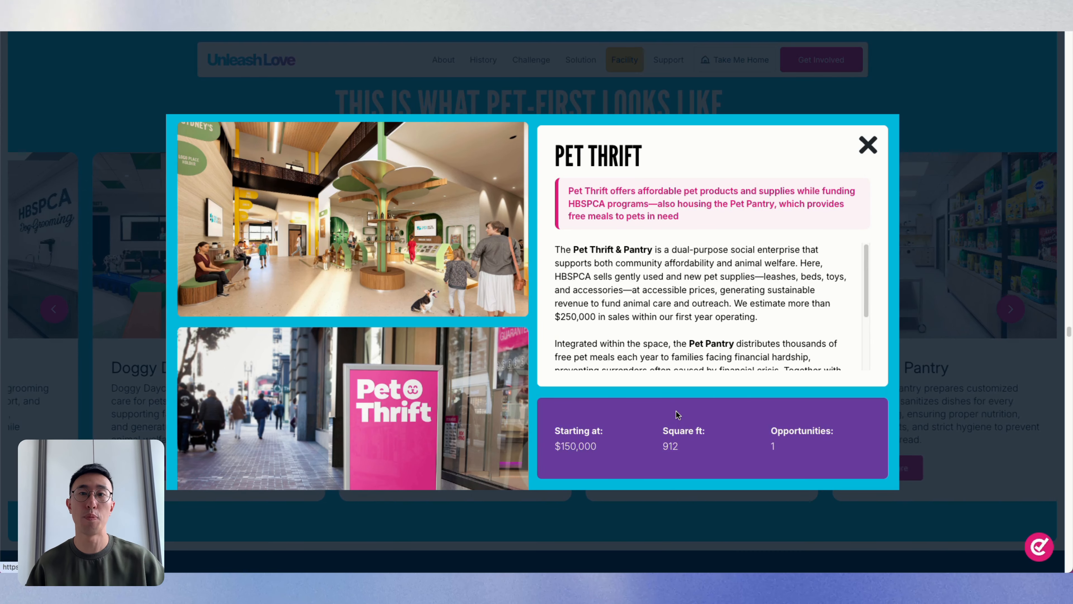
Step: Return to the Level 1 floor plan, view the Canine Exercise & Therapy room's details and photos, and close them
{"action": "scroll", "coordinate": [642, 422], "scroll_direction": "down", "scroll_amount": 10}
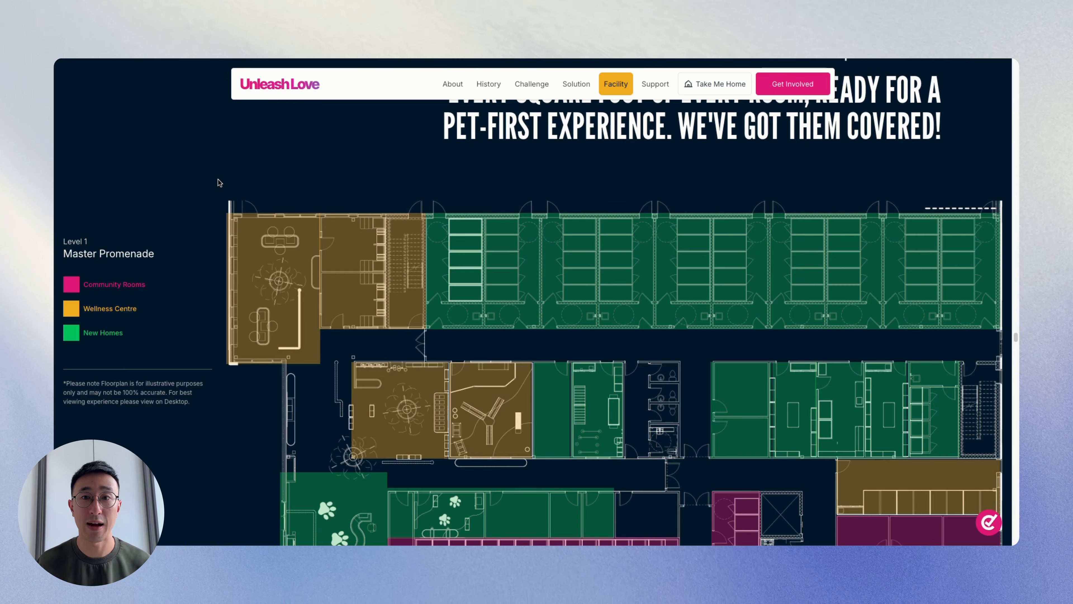
{"action": "scroll", "coordinate": [219, 180], "scroll_direction": "down", "scroll_amount": 2}
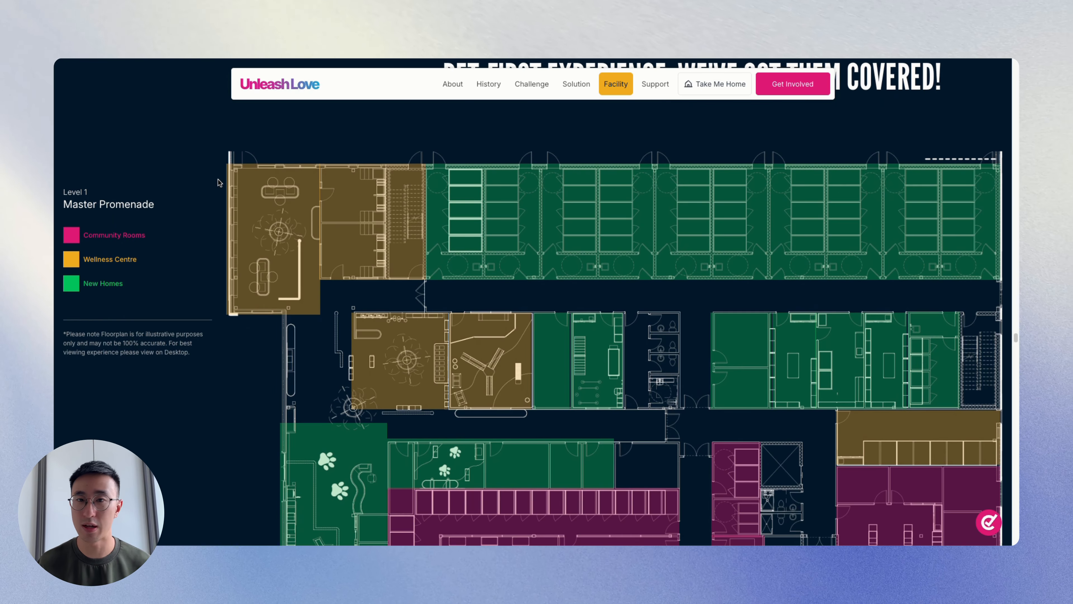
{"action": "scroll", "coordinate": [218, 182], "scroll_direction": "down", "scroll_amount": 1}
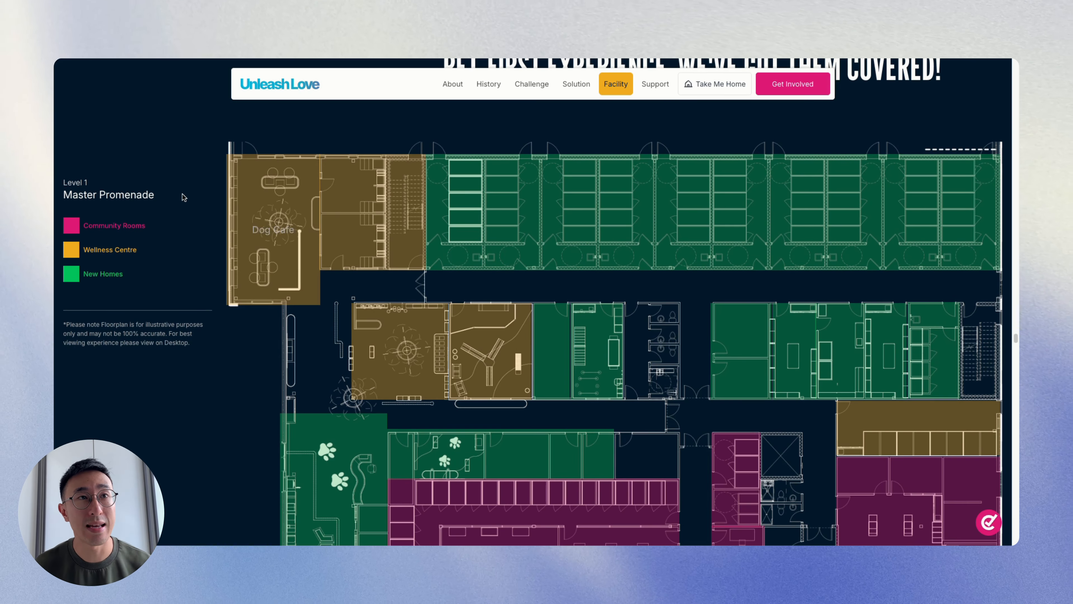
{"action": "scroll", "coordinate": [220, 191], "scroll_direction": "down", "scroll_amount": 2}
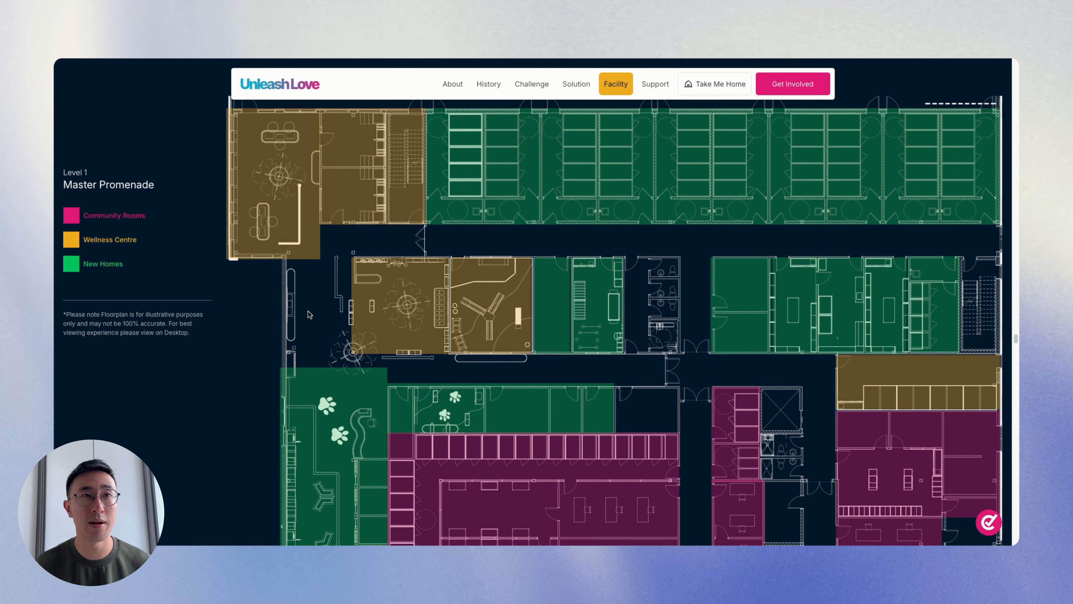
{"action": "scroll", "coordinate": [296, 279], "scroll_direction": "up", "scroll_amount": 1}
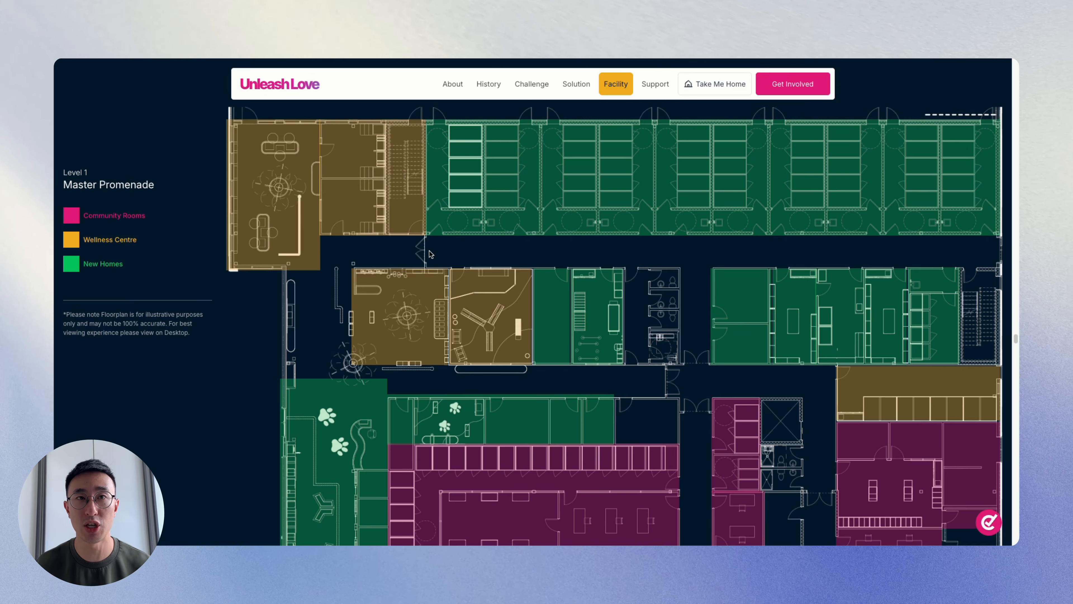
{"action": "scroll", "coordinate": [465, 275], "scroll_direction": "down", "scroll_amount": 1}
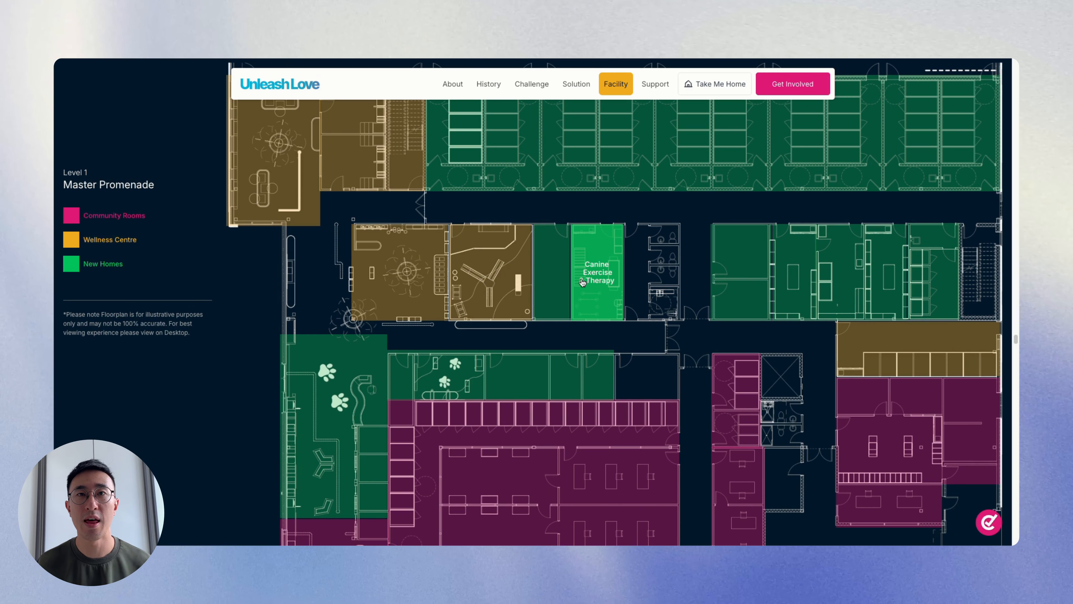
{"action": "left_click", "coordinate": [598, 303]}
{"action": "scroll", "coordinate": [482, 277], "scroll_direction": "up", "scroll_amount": 6}
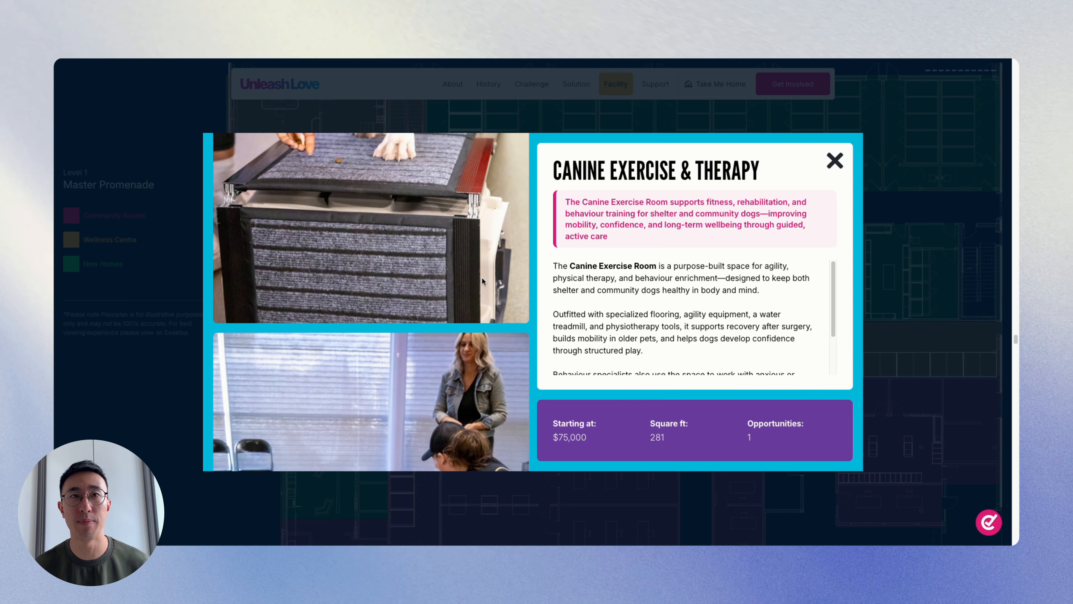
{"action": "left_click", "coordinate": [836, 161]}
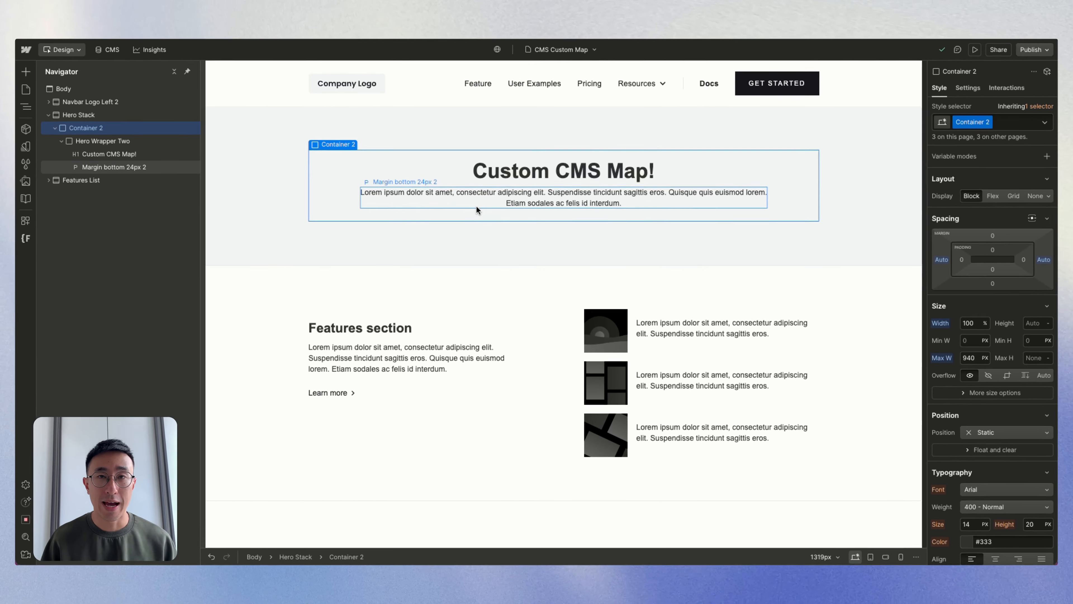
Step: Add a div block inside Container 2 below the hero text and give it the new class map_item
{"action": "left_click", "coordinate": [474, 202]}
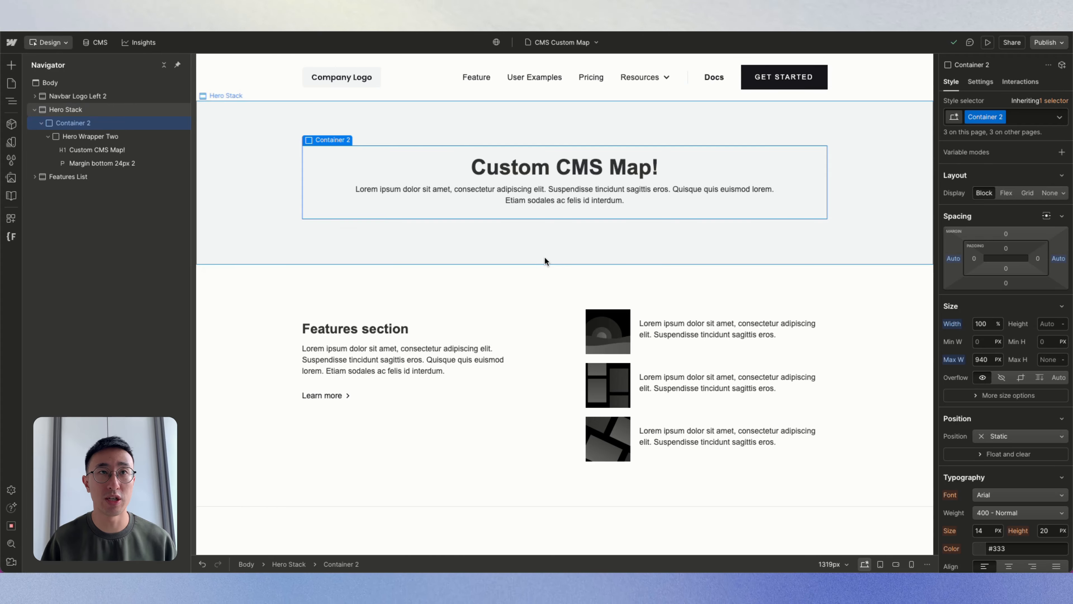
{"action": "key", "text": "super+e"}
{"action": "type", "text": "div"}
{"action": "key", "text": "Return"}
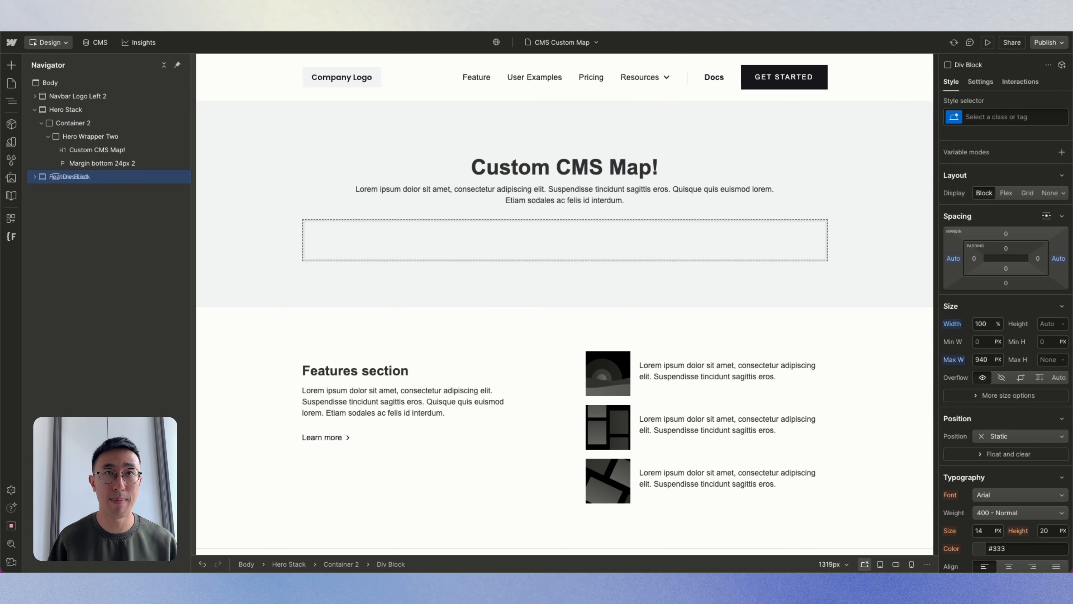
{"action": "left_click", "coordinate": [986, 118]}
{"action": "type", "text": "map_item"}
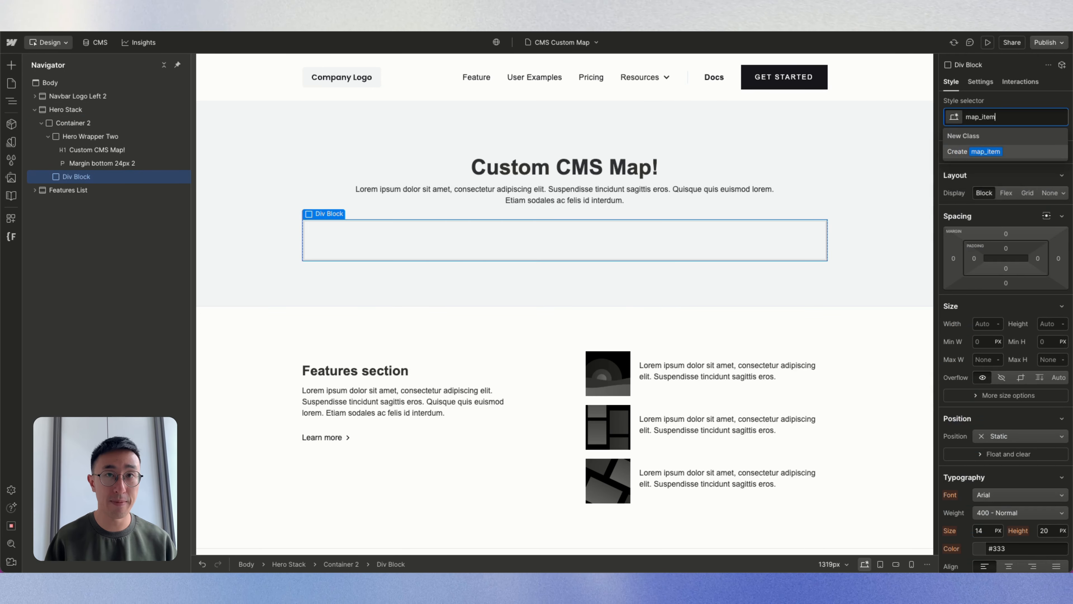
{"action": "key", "text": "Return"}
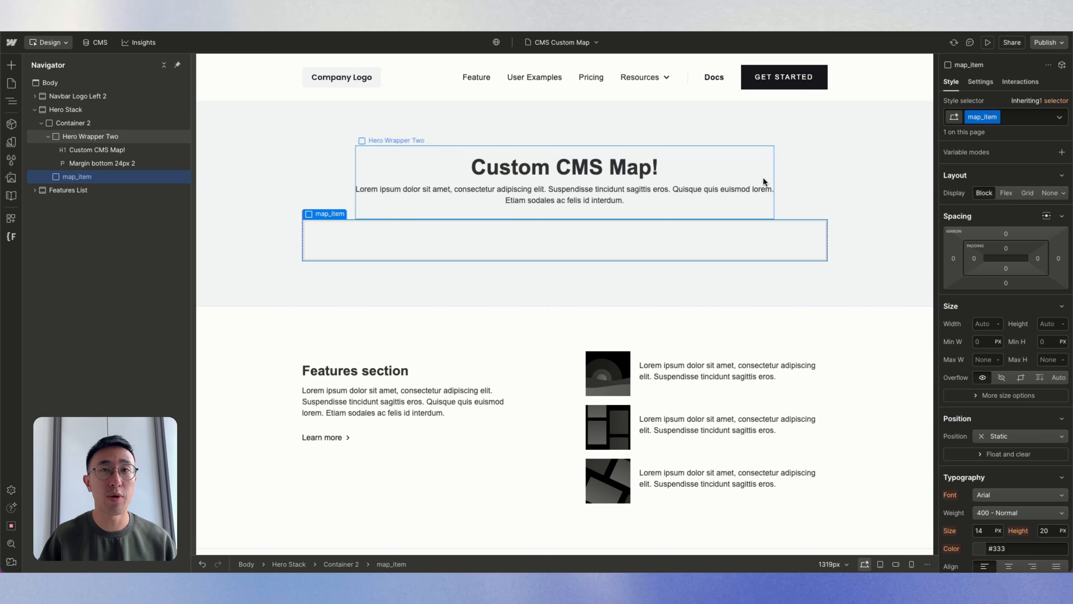
Step: Switch to Finder, preview z.Floor Plan FINAL.png, and place it as an image inside the map_item div
{"action": "key", "text": "super+Tab"}
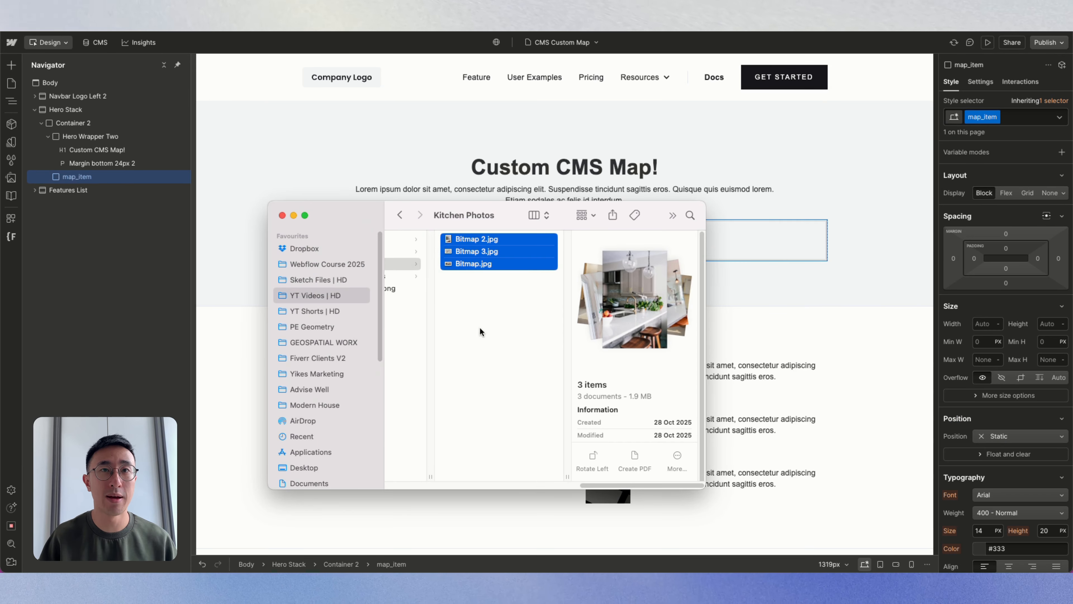
{"action": "scroll", "coordinate": [480, 327], "scroll_direction": "left", "scroll_amount": 3}
{"action": "left_click", "coordinate": [523, 292]}
{"action": "key", "text": "space"}
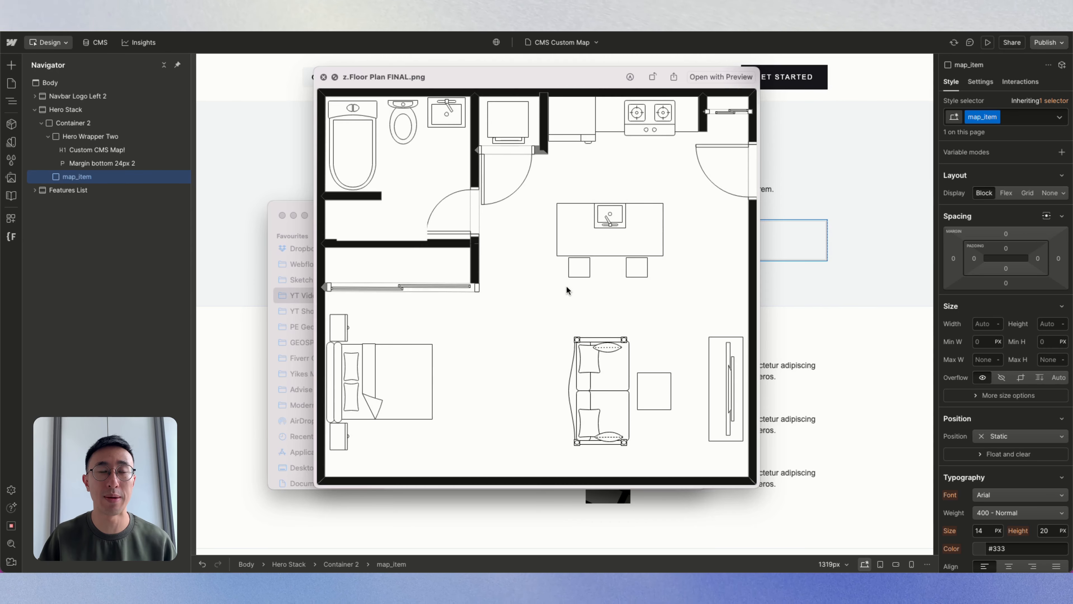
{"action": "key", "text": "space"}
{"action": "left_click_drag", "start_coordinate": [515, 291], "coordinate": [606, 241]}
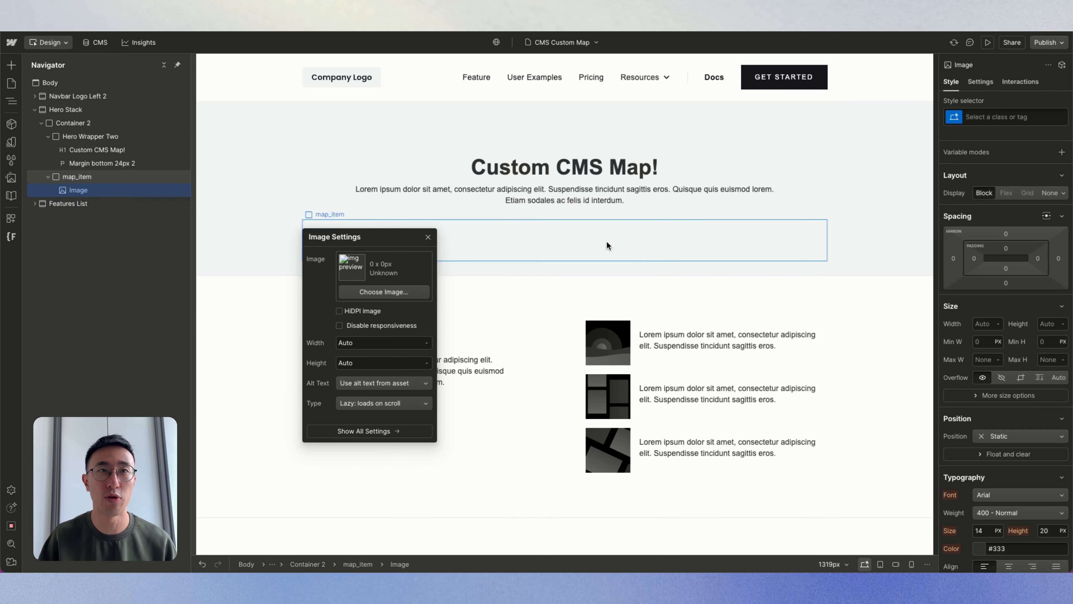
Step: Give the floor plan image the new class map_+img
{"action": "left_click", "coordinate": [1010, 116]}
{"action": "type", "text": "ma"}
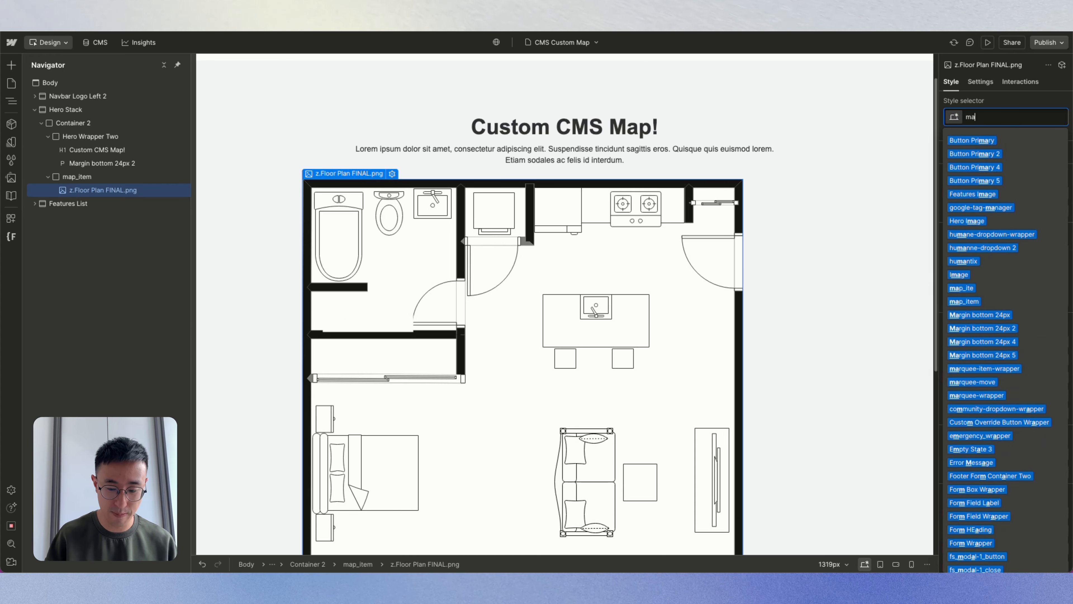
{"action": "type", "text": "p_+img"}
{"action": "key", "text": "Return"}
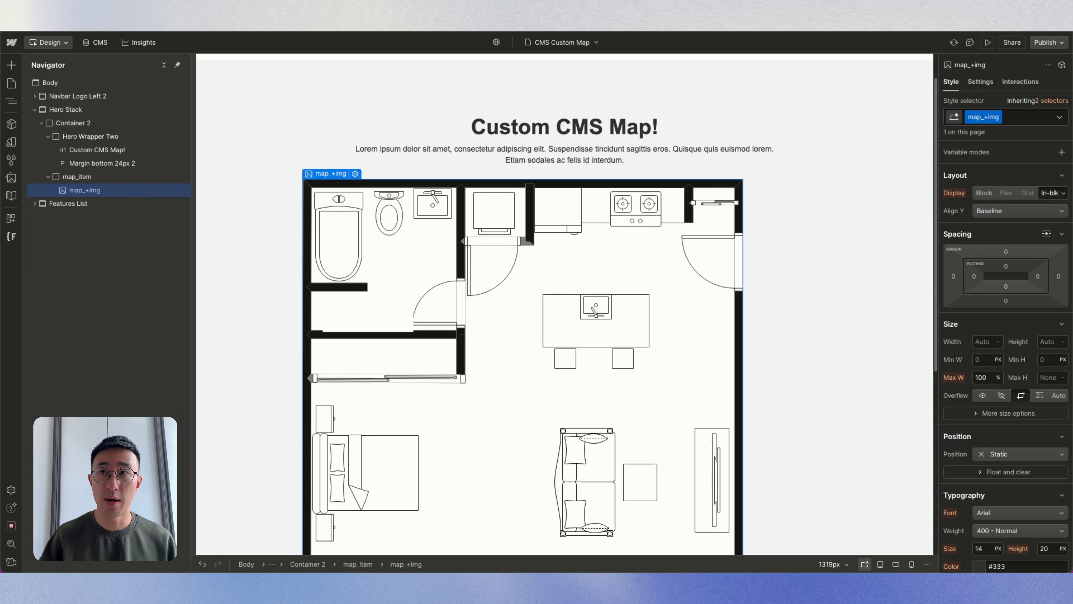
Step: Set the floor plan image's width to 100%
{"action": "scroll", "coordinate": [990, 309], "scroll_direction": "down", "scroll_amount": 1}
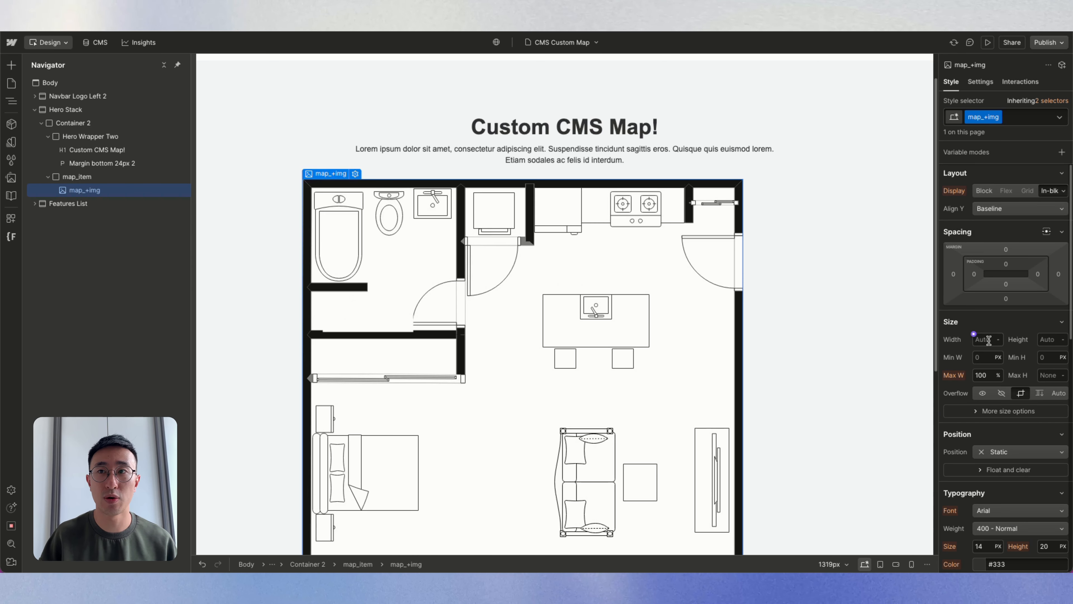
{"action": "type", "text": "100%"}
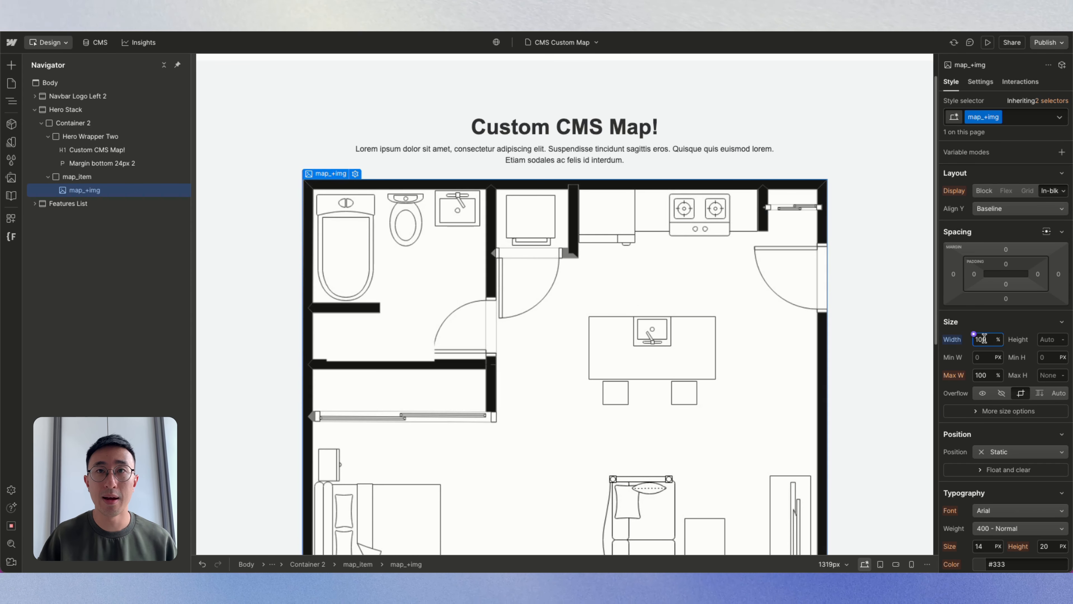
{"action": "scroll", "coordinate": [847, 267], "scroll_direction": "down", "scroll_amount": 1}
{"action": "scroll", "coordinate": [1011, 437], "scroll_direction": "down", "scroll_amount": 2}
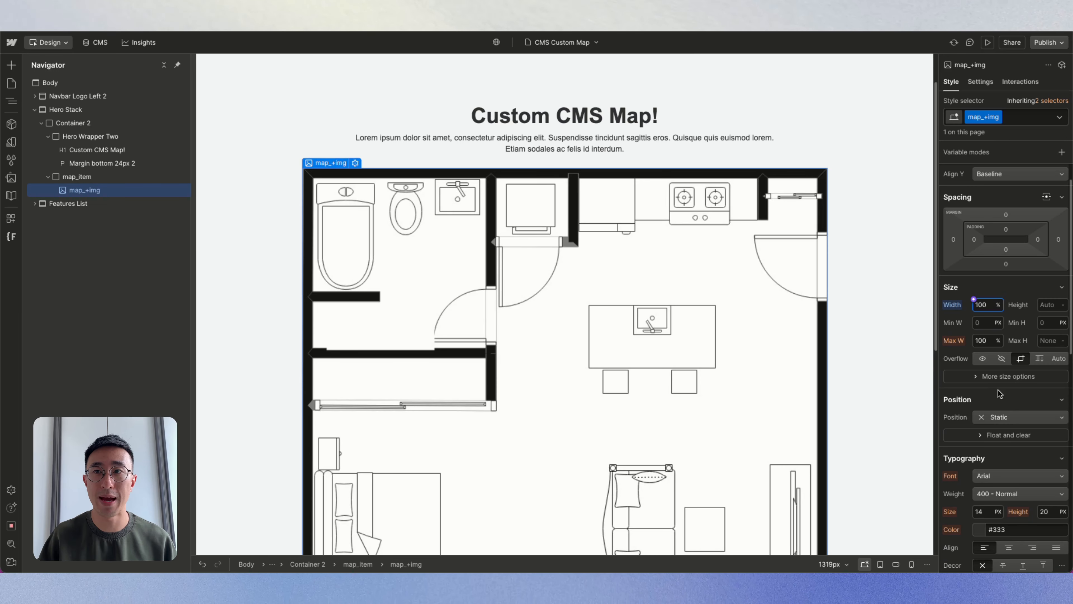
Step: Set the floor plan image's aspect ratio to Square (1:1) and check the result on the canvas
{"action": "left_click", "coordinate": [990, 380]}
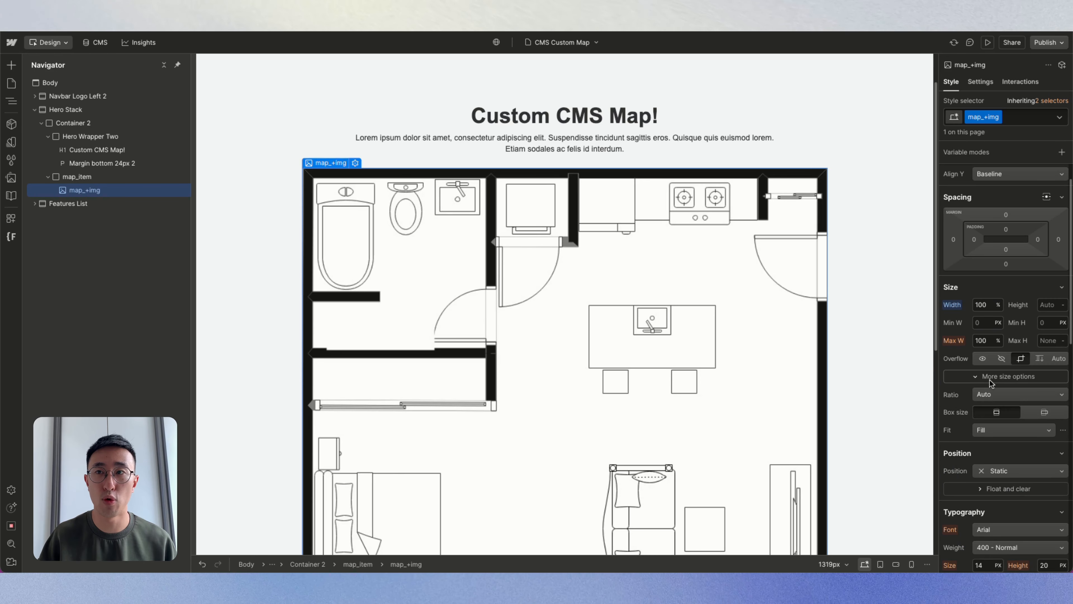
{"action": "left_click", "coordinate": [999, 395]}
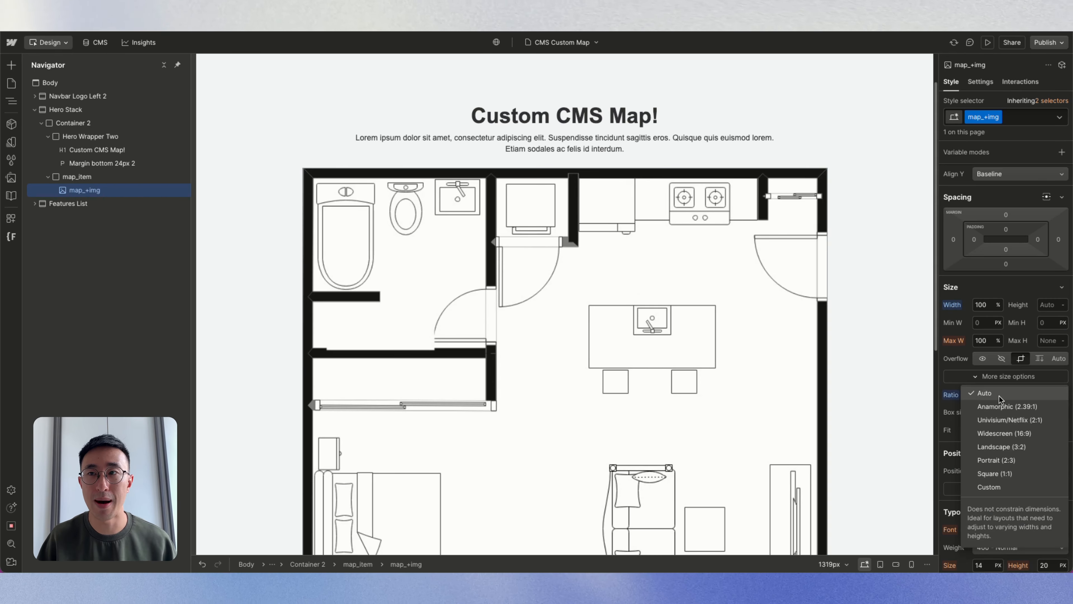
{"action": "left_click", "coordinate": [996, 473]}
{"action": "scroll", "coordinate": [851, 273], "scroll_direction": "down", "scroll_amount": 2}
{"action": "left_click", "coordinate": [852, 274]}
{"action": "scroll", "coordinate": [854, 271], "scroll_direction": "down", "scroll_amount": 2}
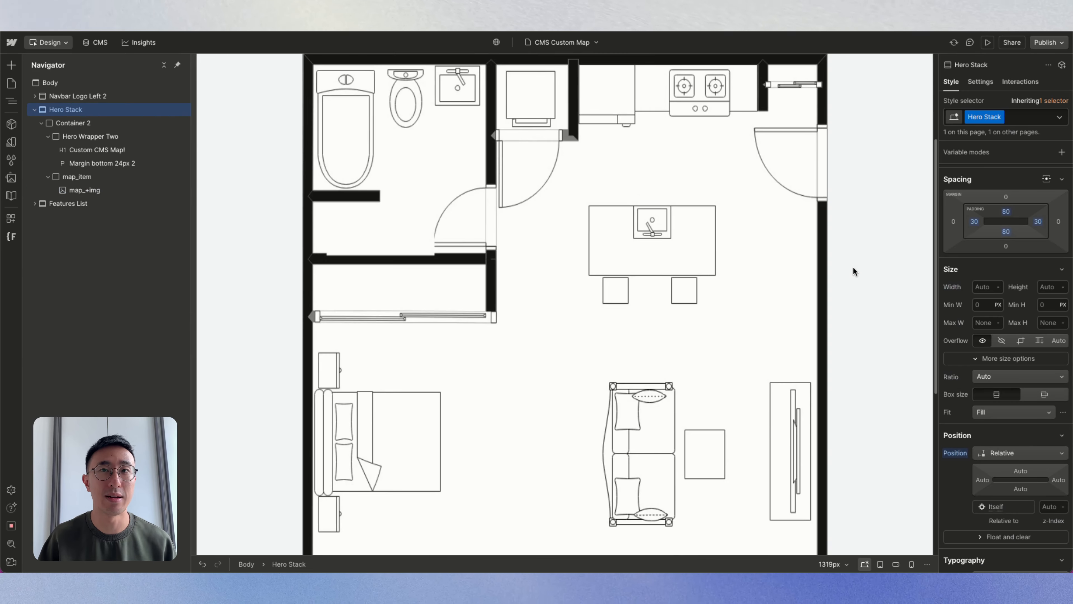
{"action": "scroll", "coordinate": [853, 270], "scroll_direction": "up", "scroll_amount": 2}
Step: Set the position of the map_item div to Relative
{"action": "left_click", "coordinate": [645, 242]}
{"action": "left_click", "coordinate": [72, 178]}
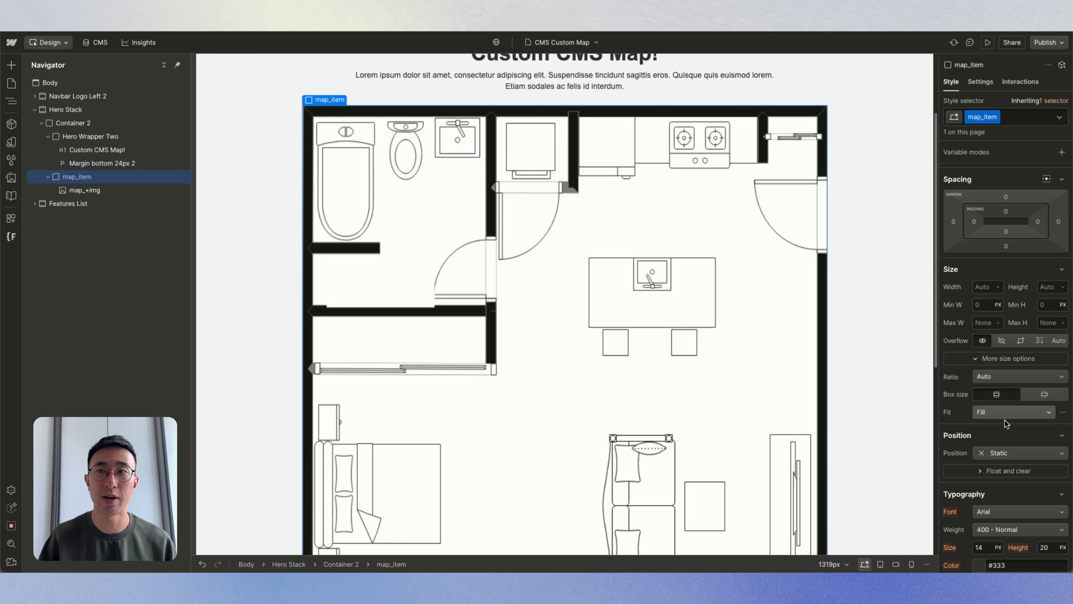
{"action": "left_click", "coordinate": [1000, 456]}
{"action": "left_click", "coordinate": [1002, 462]}
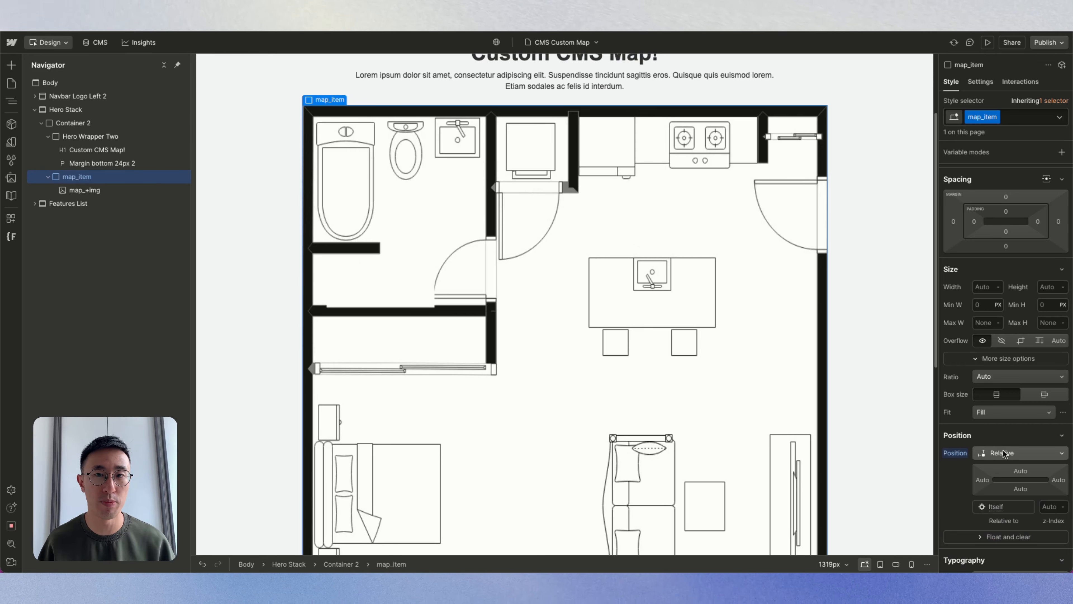
Step: Add a div block inside map_item below the floor plan image and give it the new class map_point
{"action": "scroll", "coordinate": [585, 240], "scroll_direction": "down", "scroll_amount": 2}
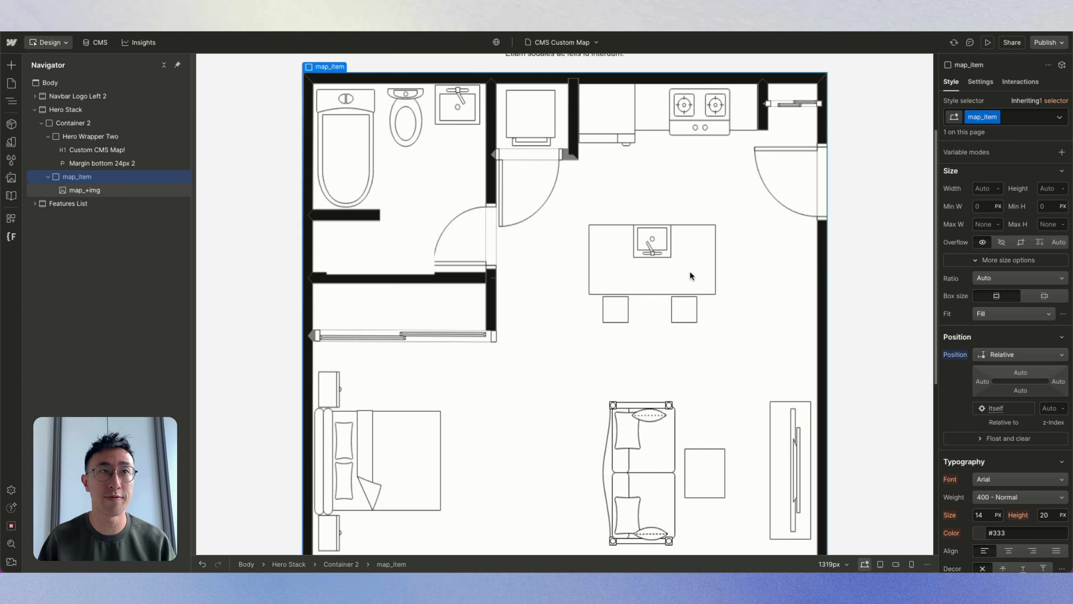
{"action": "key", "text": "super+k"}
{"action": "type", "text": "div"}
{"action": "key", "text": "Return"}
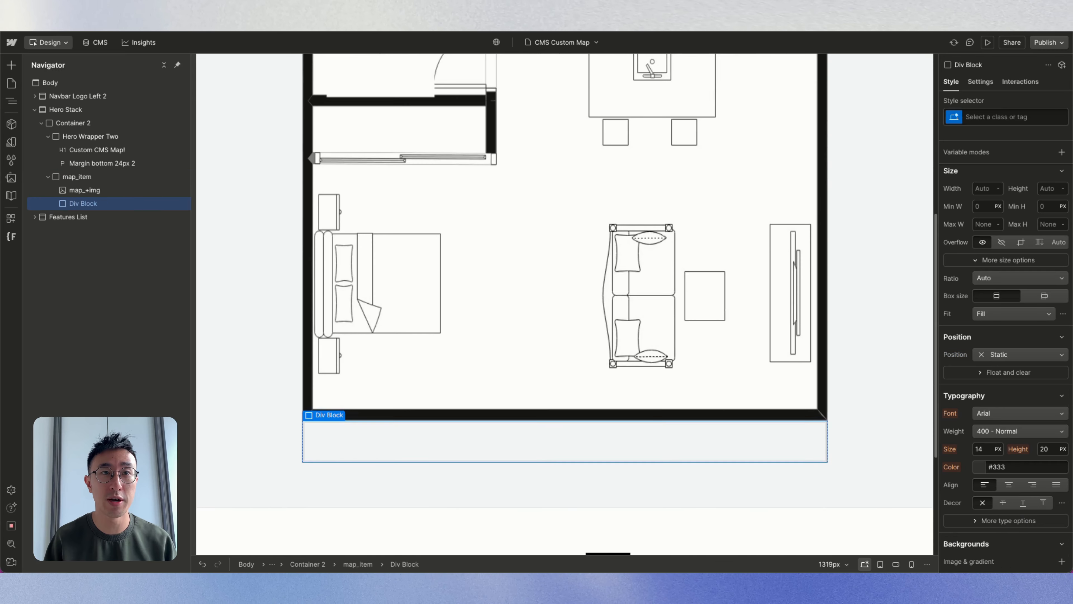
{"action": "key", "text": "super+Return"}
{"action": "type", "text": "map_point"}
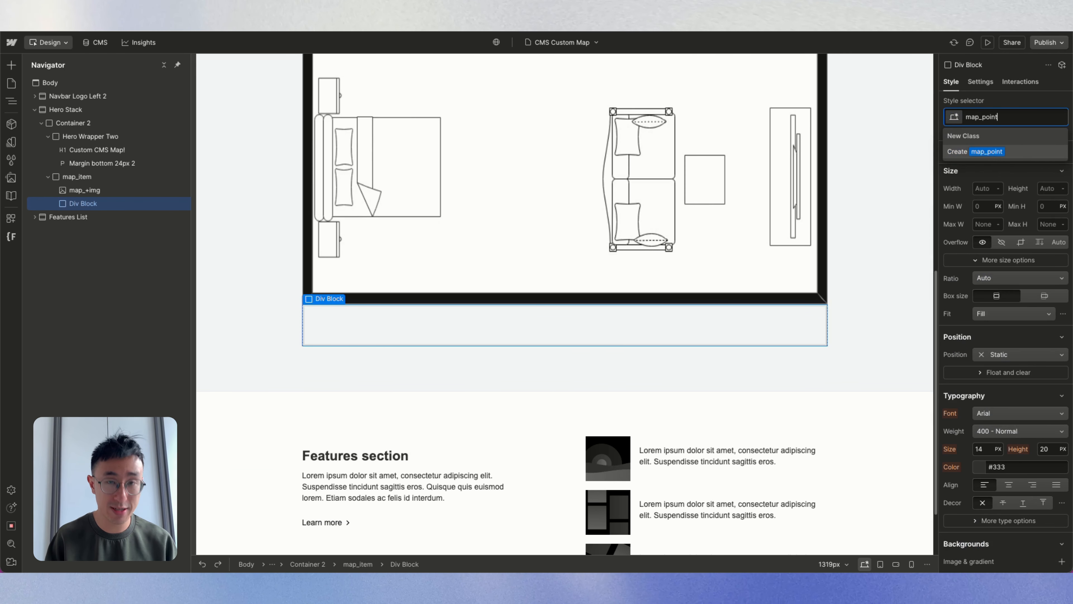
{"action": "key", "text": "Return"}
{"action": "scroll", "coordinate": [542, 243], "scroll_direction": "up", "scroll_amount": 5}
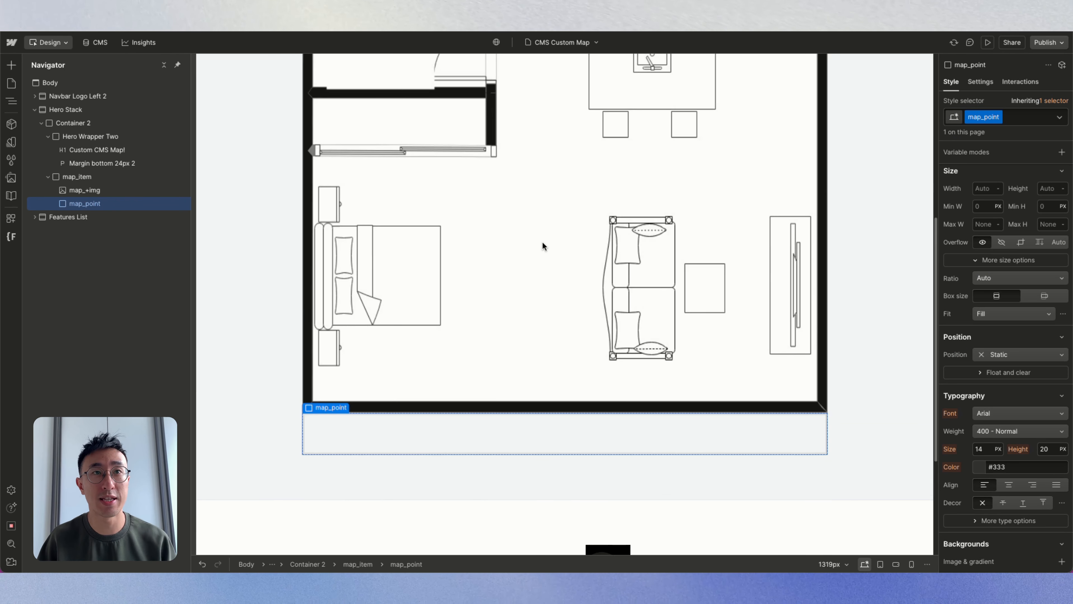
Step: Set the map_point div's position to Absolute and anchor it to the top-left corner of map_item
{"action": "scroll", "coordinate": [543, 244], "scroll_direction": "up", "scroll_amount": 3}
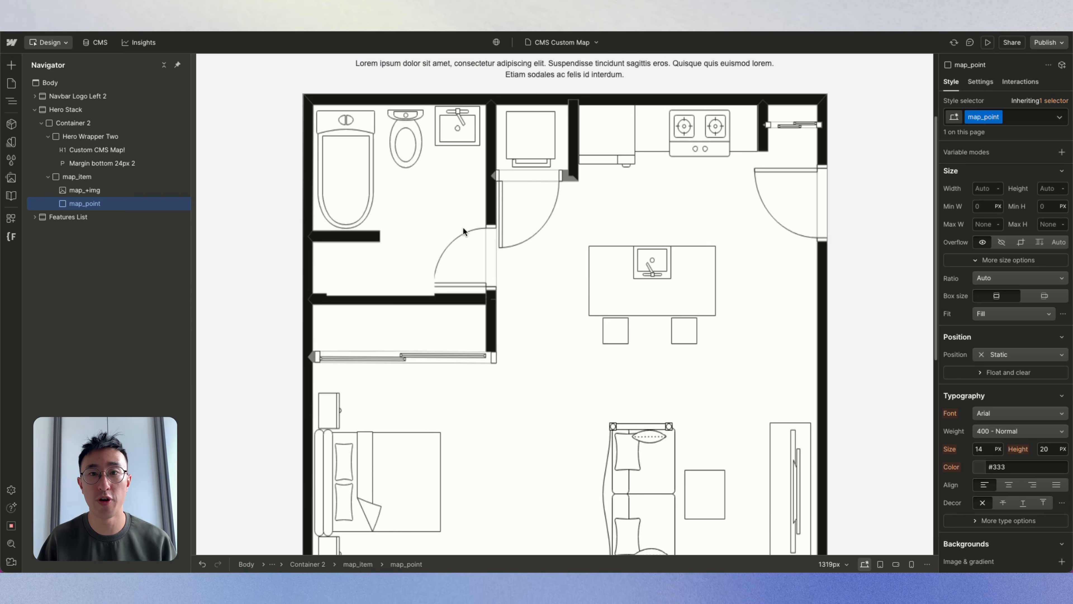
{"action": "scroll", "coordinate": [462, 230], "scroll_direction": "down", "scroll_amount": 1}
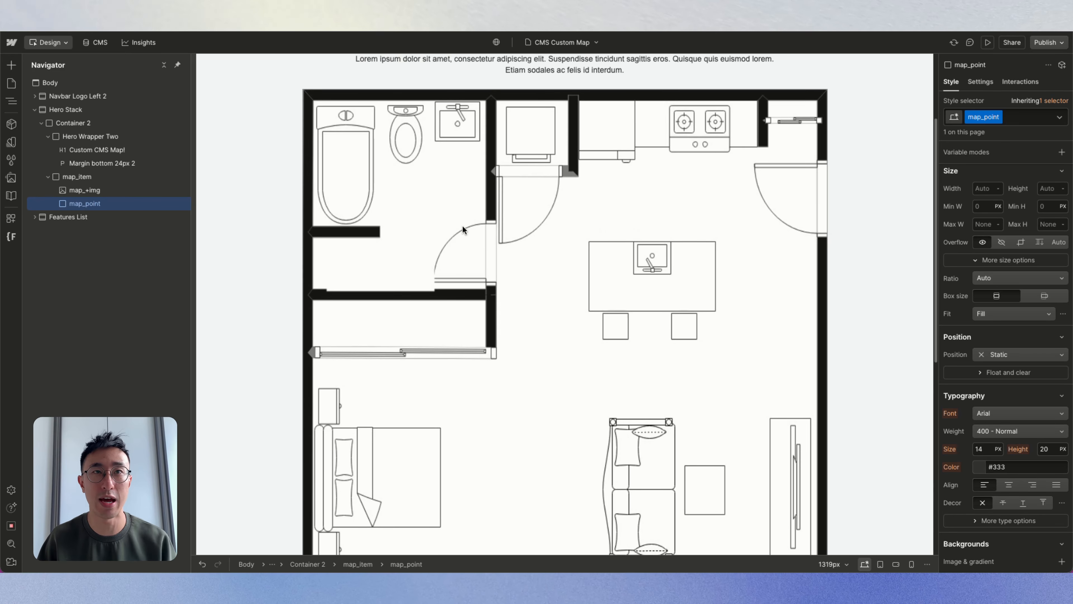
{"action": "scroll", "coordinate": [650, 245], "scroll_direction": "down", "scroll_amount": 3}
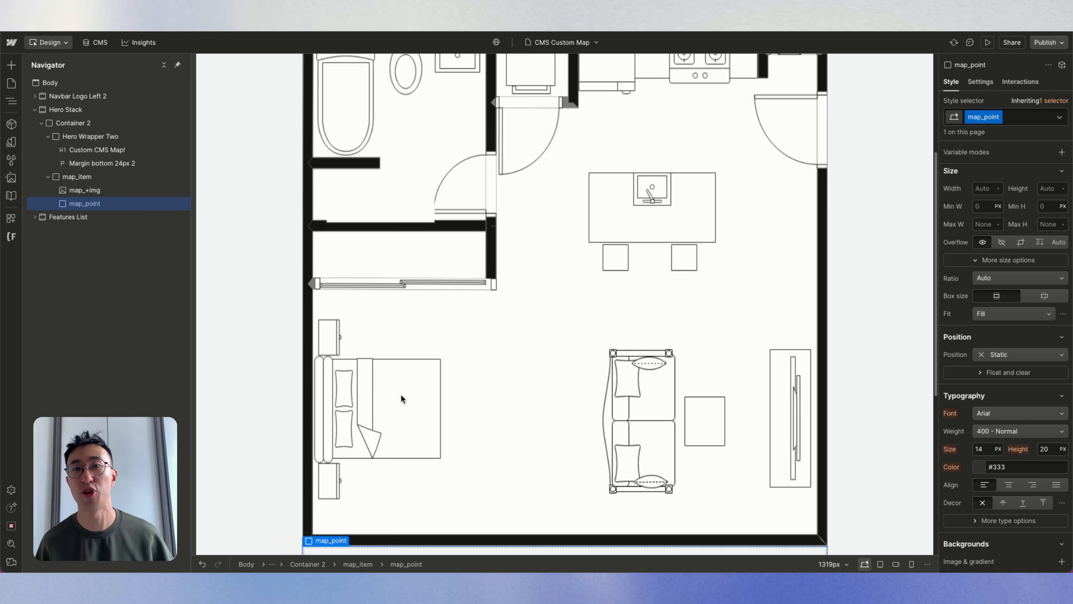
{"action": "scroll", "coordinate": [524, 379], "scroll_direction": "down", "scroll_amount": 3}
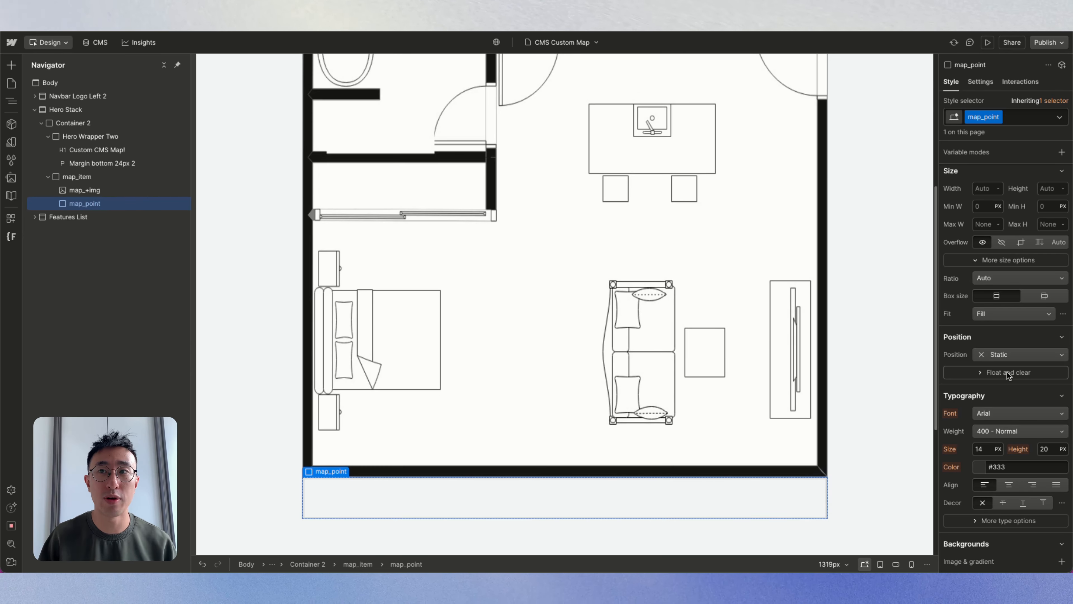
{"action": "scroll", "coordinate": [991, 412], "scroll_direction": "down", "scroll_amount": 1}
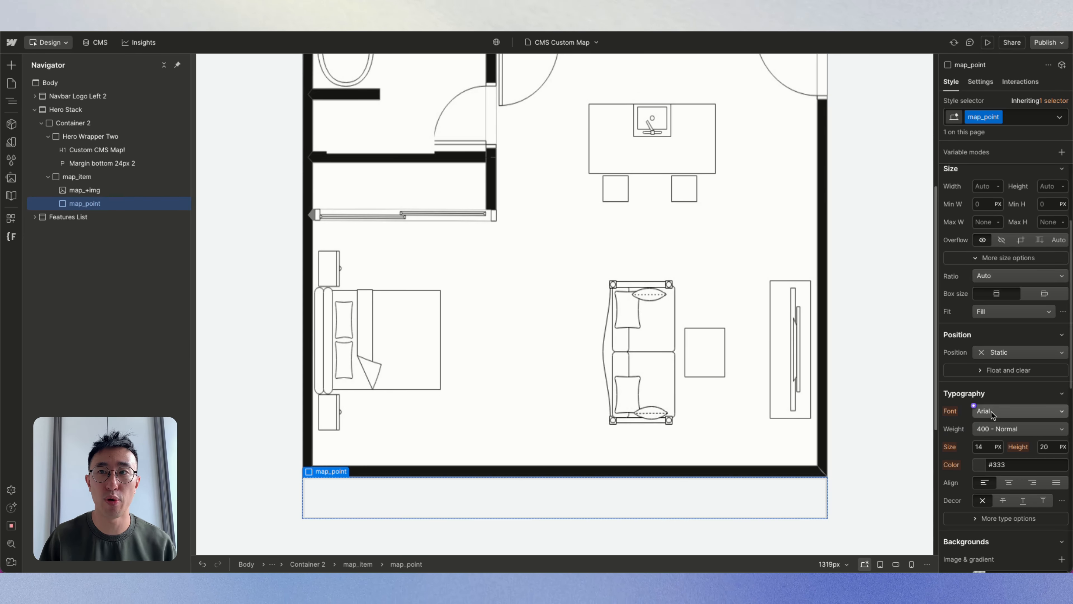
{"action": "scroll", "coordinate": [992, 411], "scroll_direction": "down", "scroll_amount": 2}
{"action": "left_click", "coordinate": [1011, 303]}
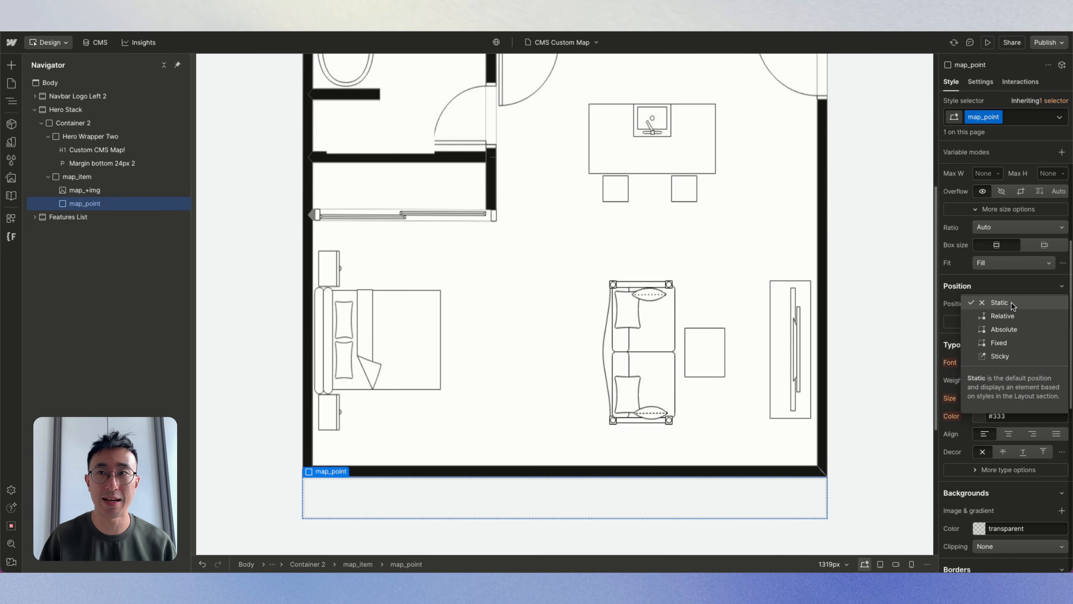
{"action": "left_click", "coordinate": [1020, 331]}
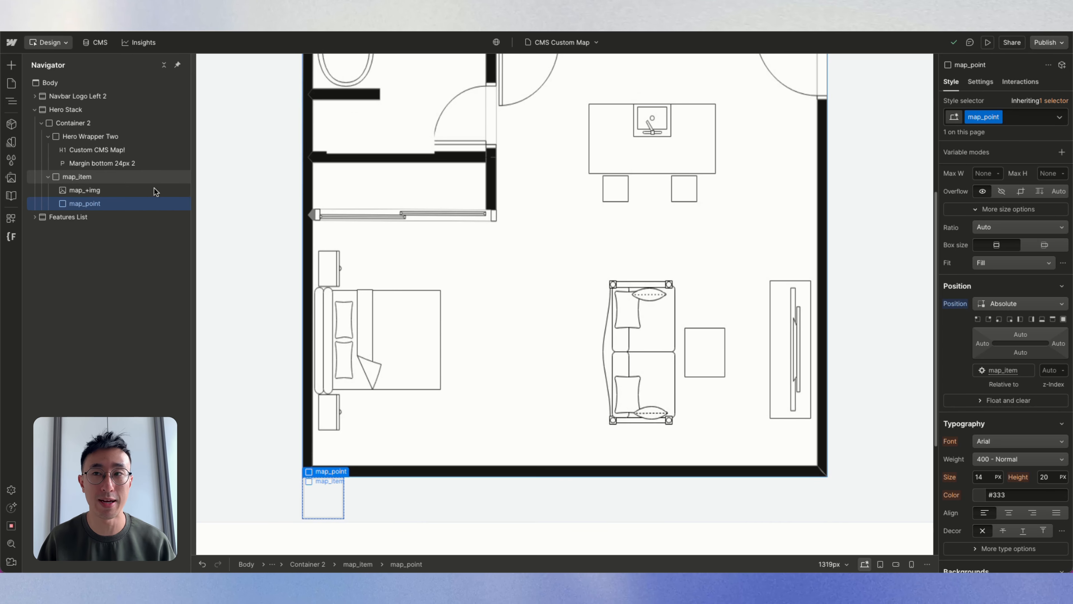
{"action": "left_click", "coordinate": [978, 320]}
{"action": "scroll", "coordinate": [596, 263], "scroll_direction": "up", "scroll_amount": 5}
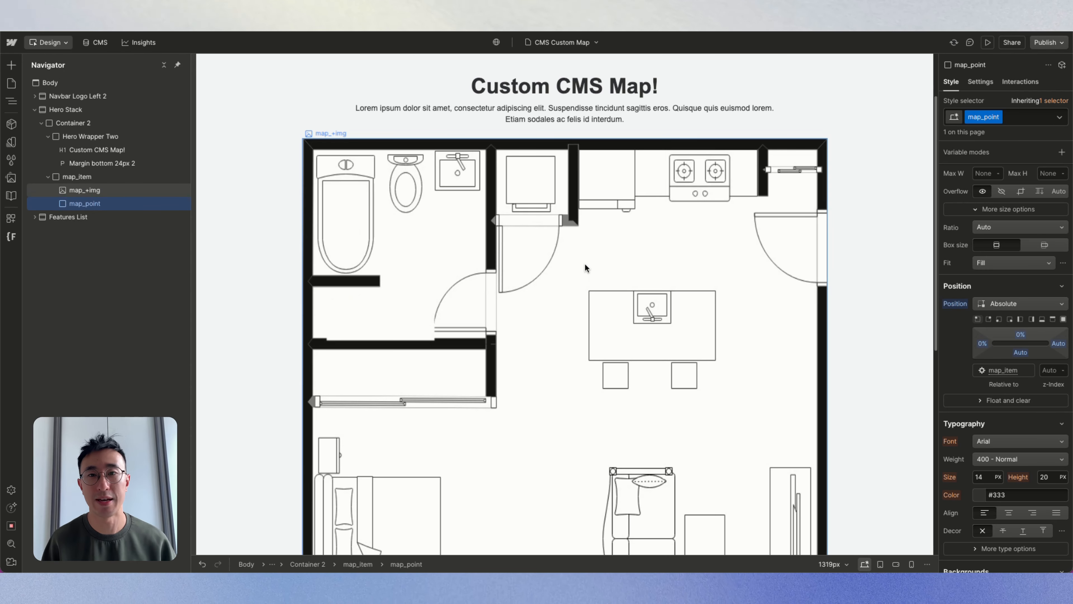
Step: Try a width of 50 VW on the map_point div and test it by resizing the canvas
{"action": "scroll", "coordinate": [1009, 230], "scroll_direction": "up", "scroll_amount": 2}
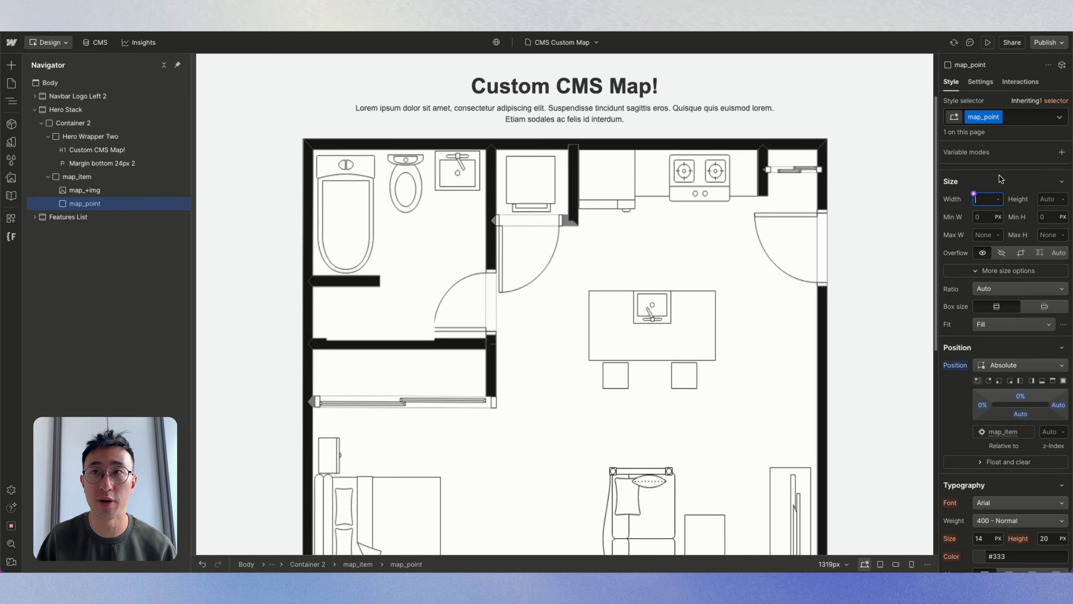
{"action": "left_click", "coordinate": [999, 199]}
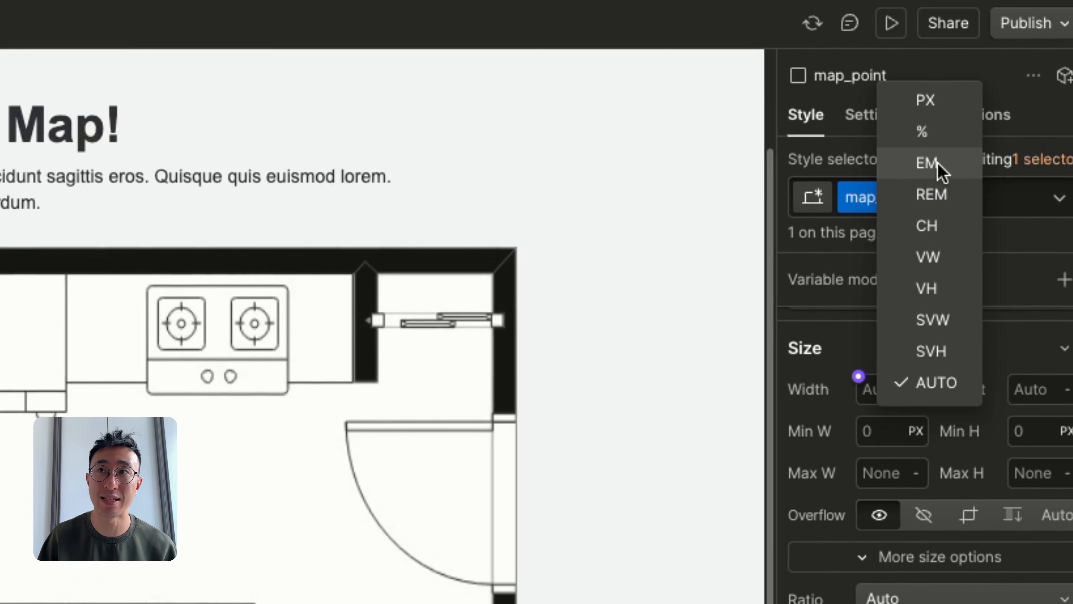
{"action": "left_click", "coordinate": [860, 339]}
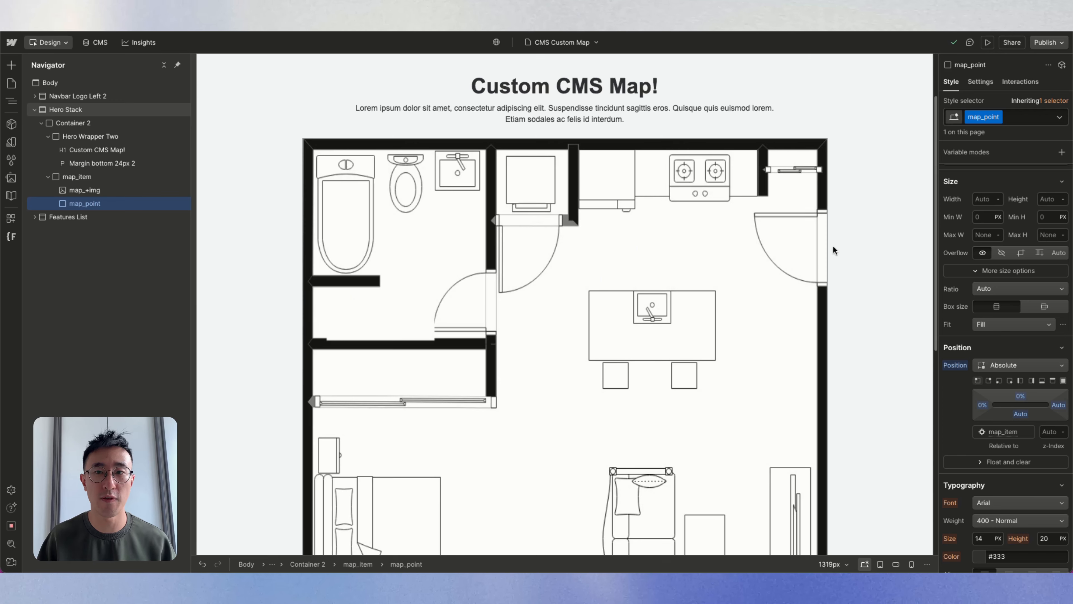
{"action": "left_click", "coordinate": [984, 199]}
{"action": "type", "text": "50vw"}
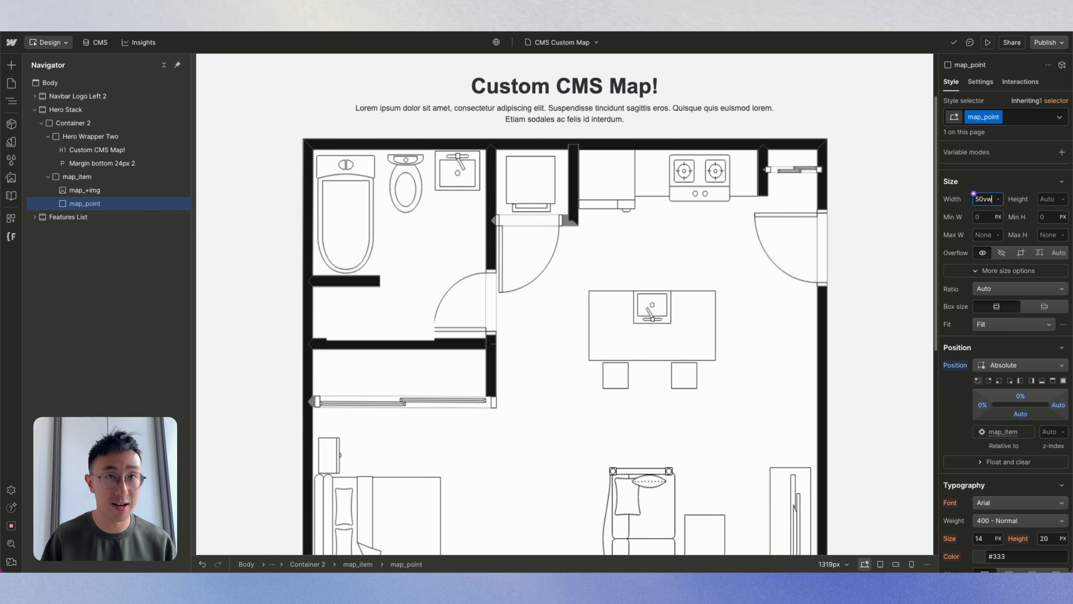
{"action": "key", "text": "Return"}
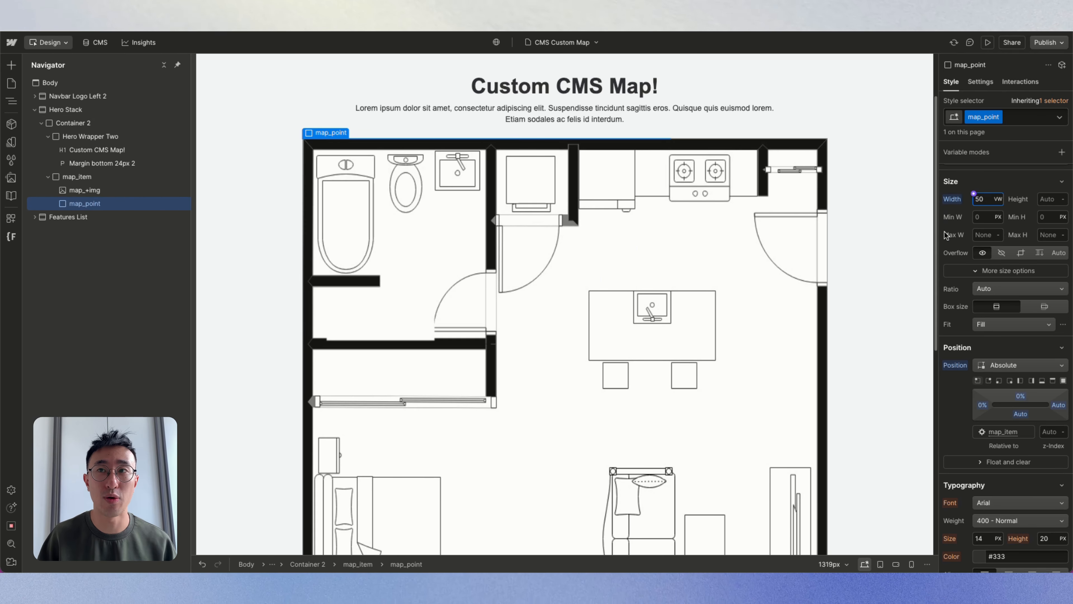
{"action": "left_click_drag", "start_coordinate": [936, 234], "coordinate": [767, 229]}
{"action": "left_click_drag", "start_coordinate": [874, 235], "coordinate": [937, 236]}
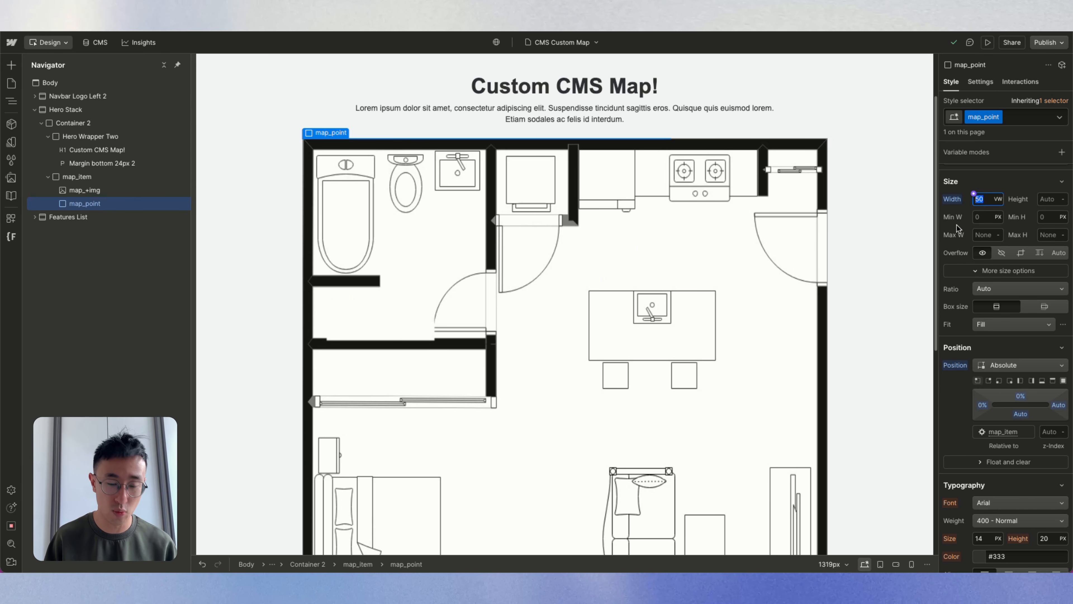
Step: Set the map_point div's width and height to 14 EM each
{"action": "type", "text": "14"}
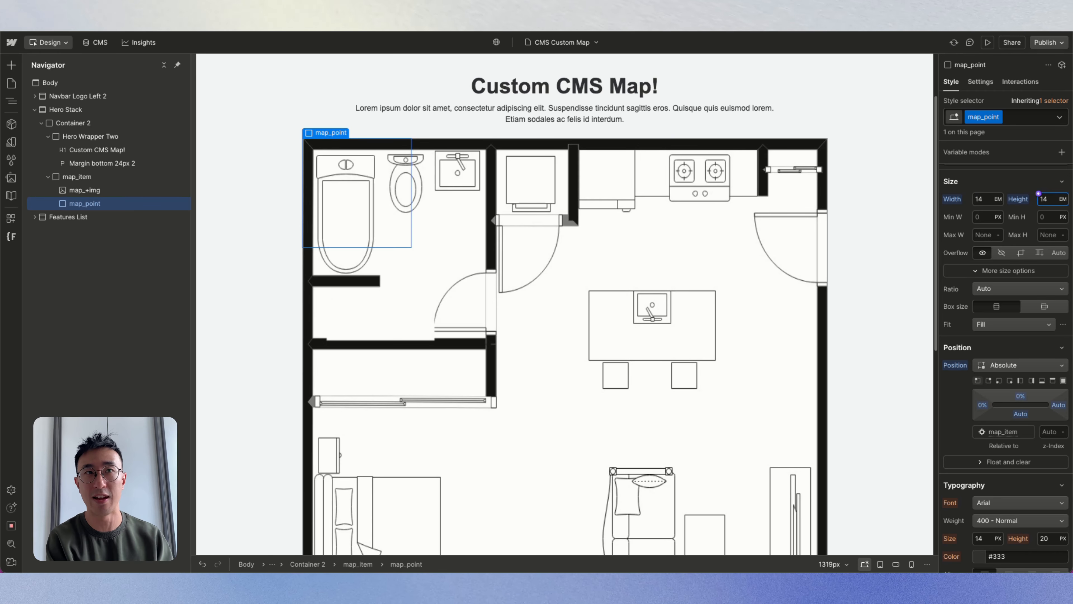
{"action": "type", "text": "14"}
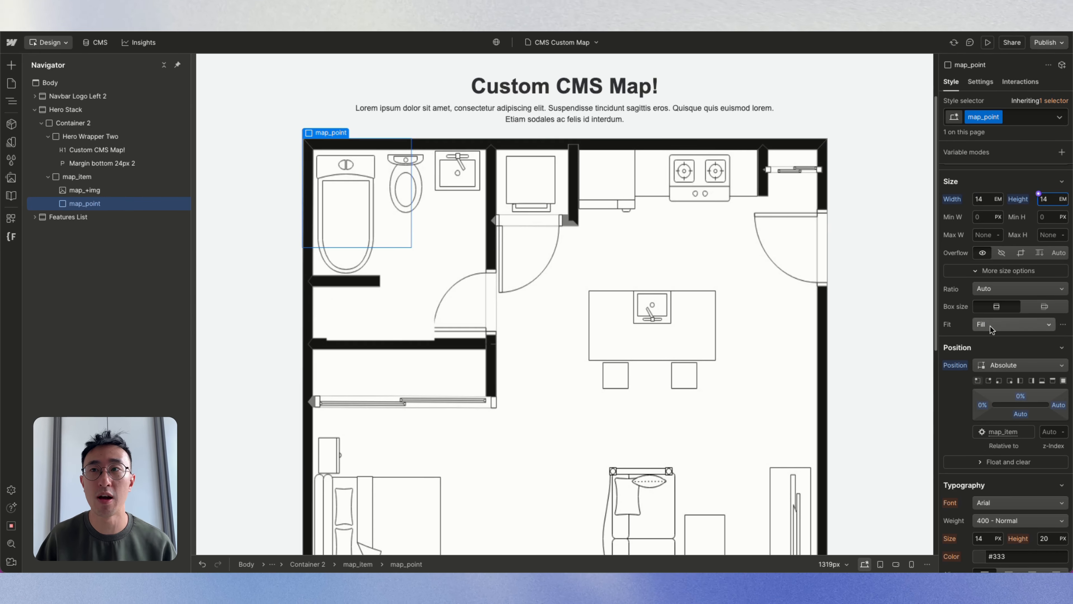
Step: Give the map_point div a red background colour and set its opacity to 50%
{"action": "scroll", "coordinate": [986, 429], "scroll_direction": "down", "scroll_amount": 5}
{"action": "left_click", "coordinate": [975, 457]}
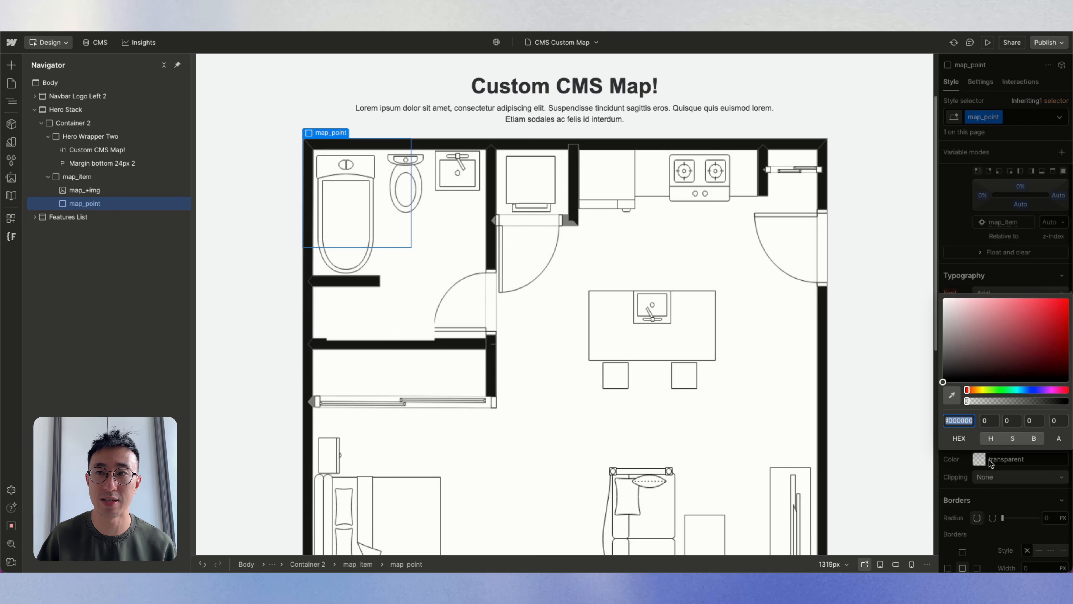
{"action": "type", "text": "red"}
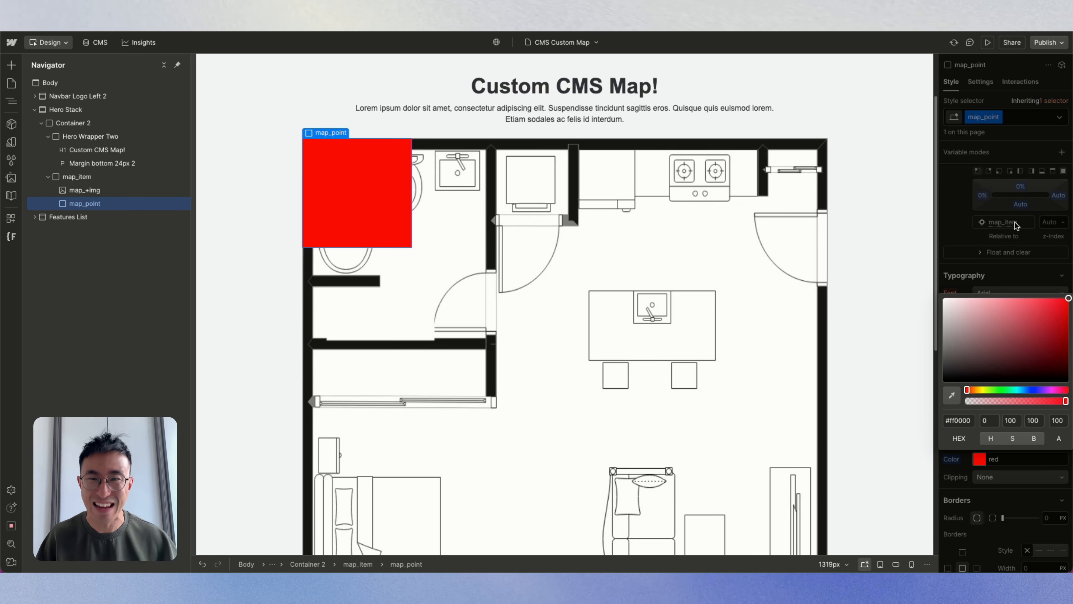
{"action": "key", "text": "Escape"}
{"action": "scroll", "coordinate": [1006, 380], "scroll_direction": "down", "scroll_amount": 5}
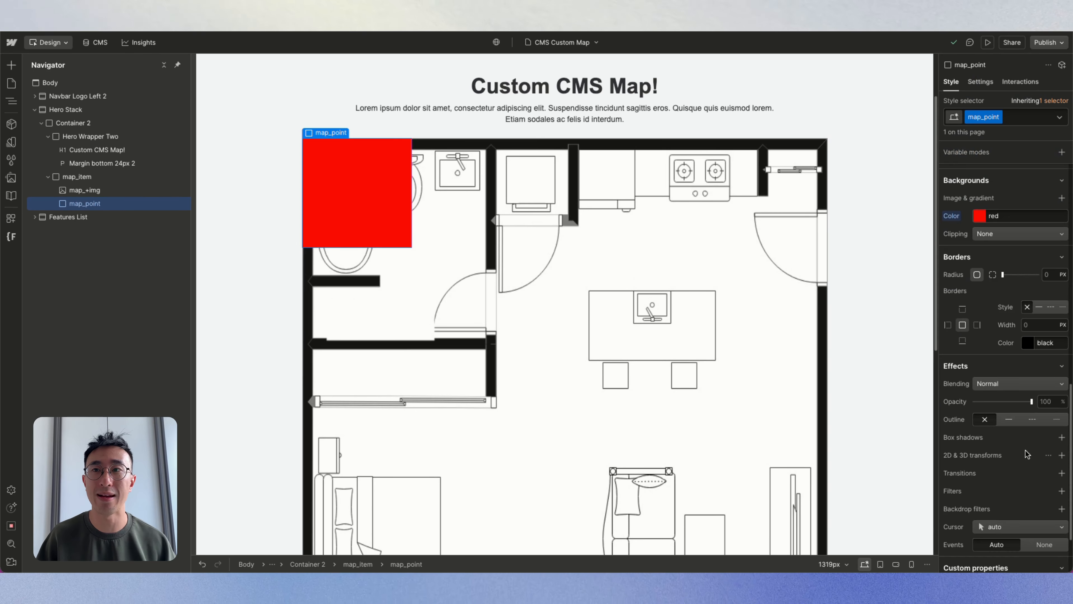
{"action": "left_click_drag", "start_coordinate": [1017, 403], "coordinate": [1002, 402]}
Step: Add a text block inside map_point and replace its placeholder text with BATHROOM
{"action": "type", "text": "text"}
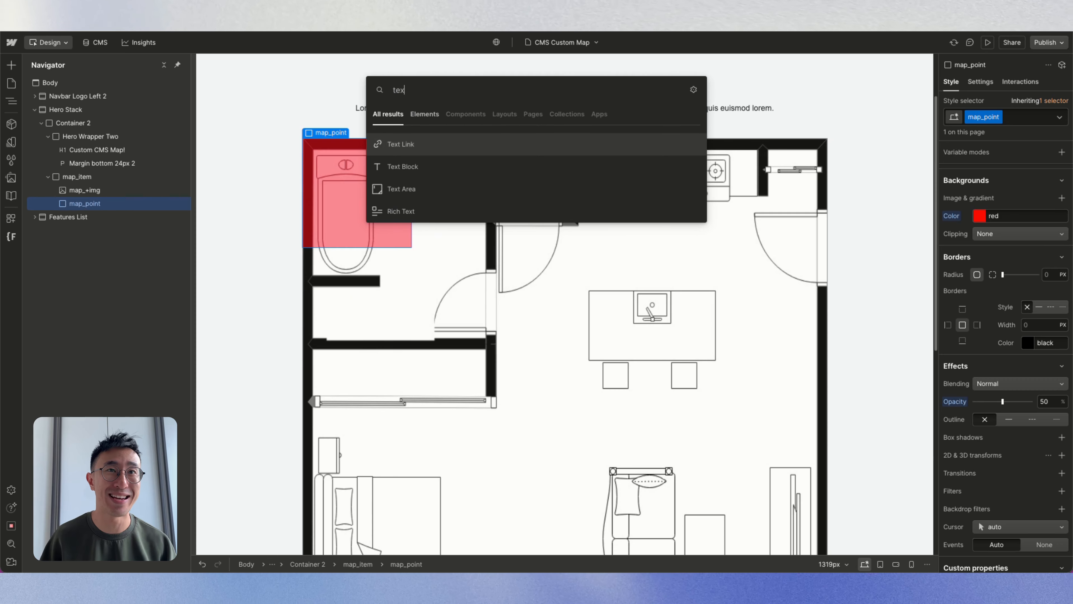
{"action": "key", "text": "Return"}
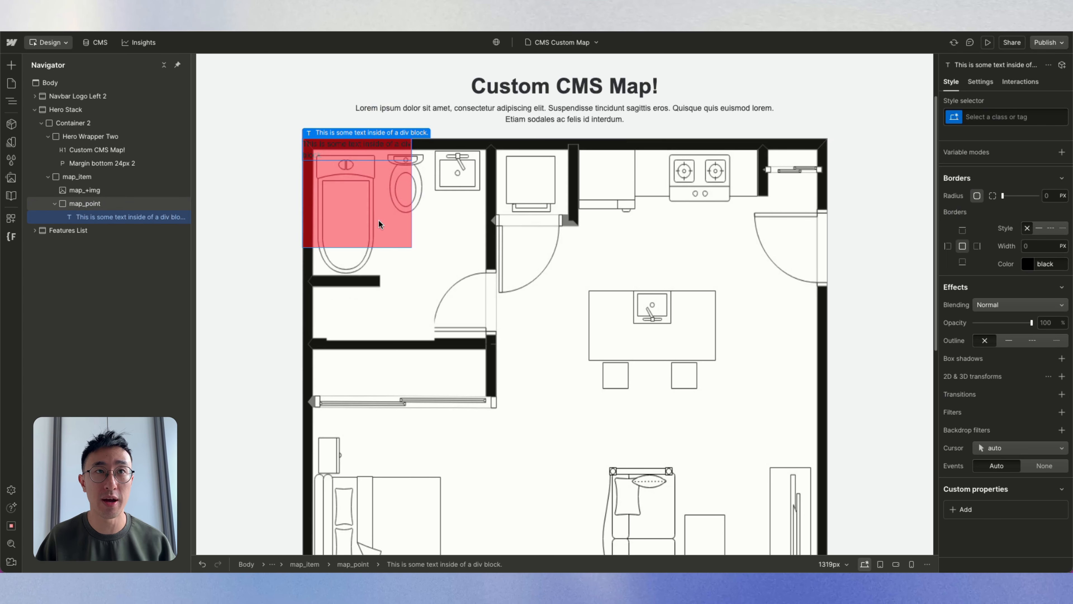
{"action": "double_click", "coordinate": [362, 147]}
{"action": "type", "text": "BATHROOM"}
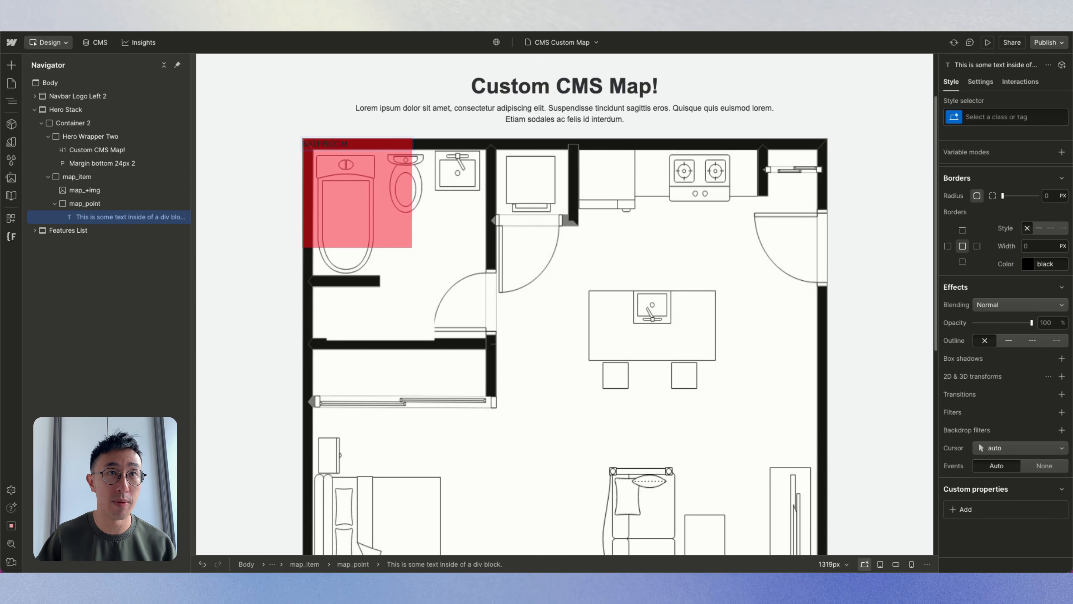
{"action": "left_click", "coordinate": [354, 162]}
Step: Give the BATHROOM text block the new class room_name
{"action": "left_click", "coordinate": [341, 144]}
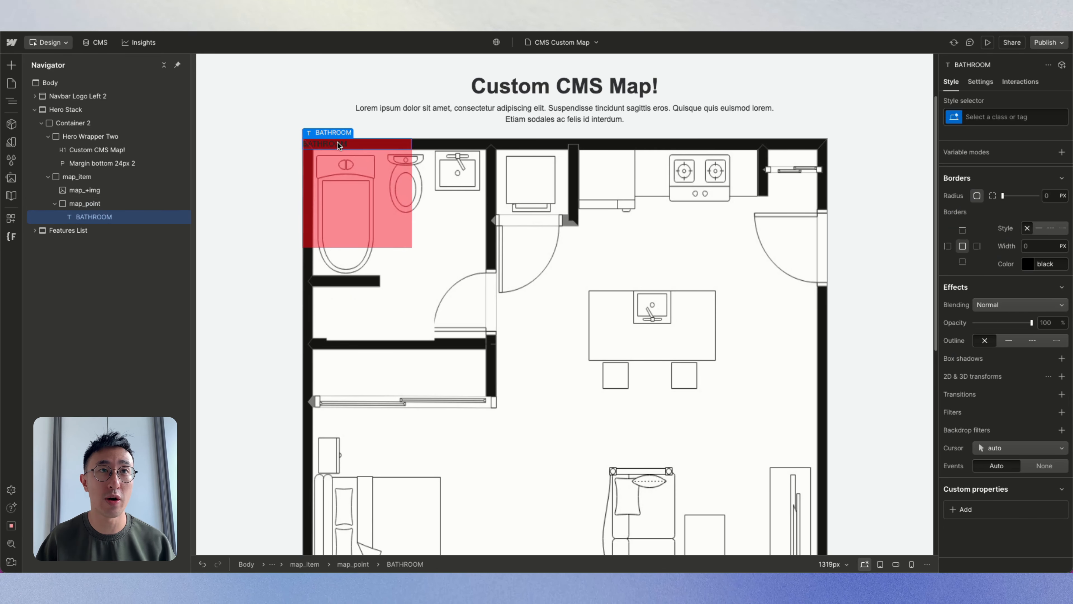
{"action": "left_click", "coordinate": [998, 118]}
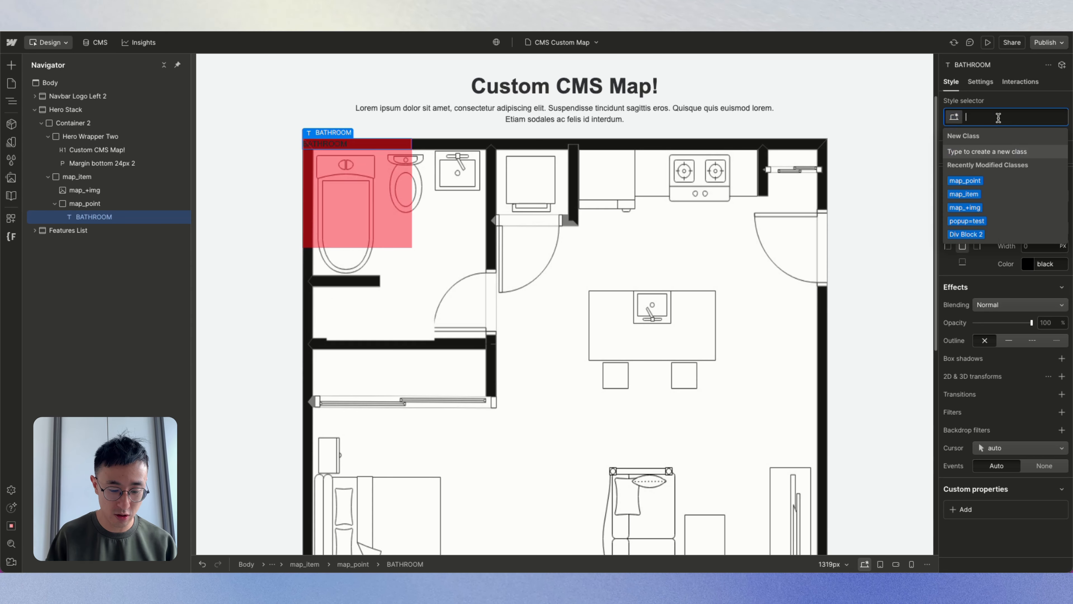
{"action": "type", "text": "room_name"}
{"action": "key", "text": "Return"}
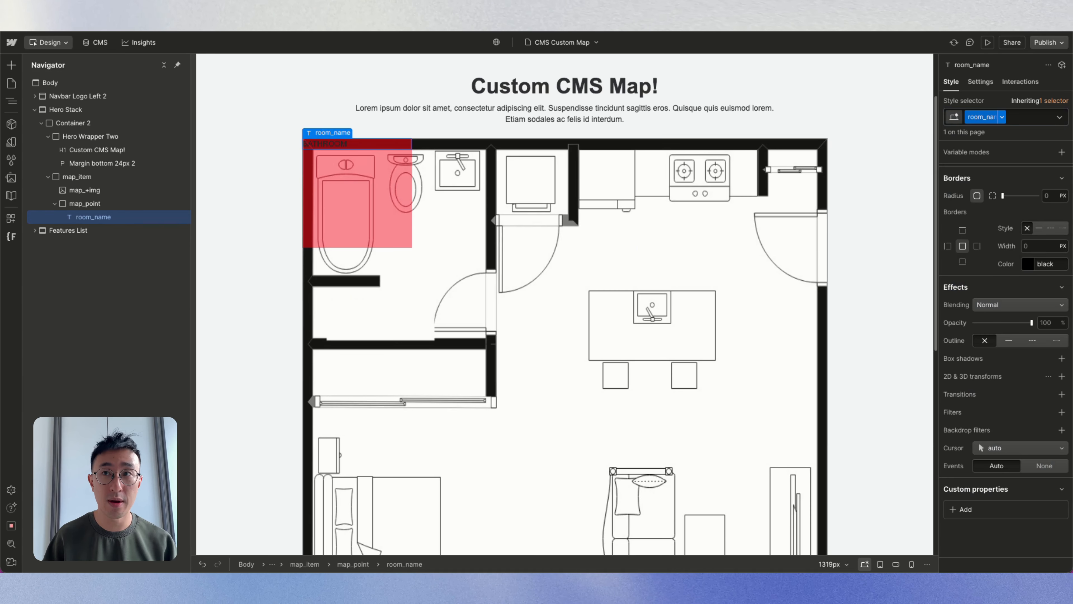
{"action": "scroll", "coordinate": [1026, 235], "scroll_direction": "up", "scroll_amount": 8}
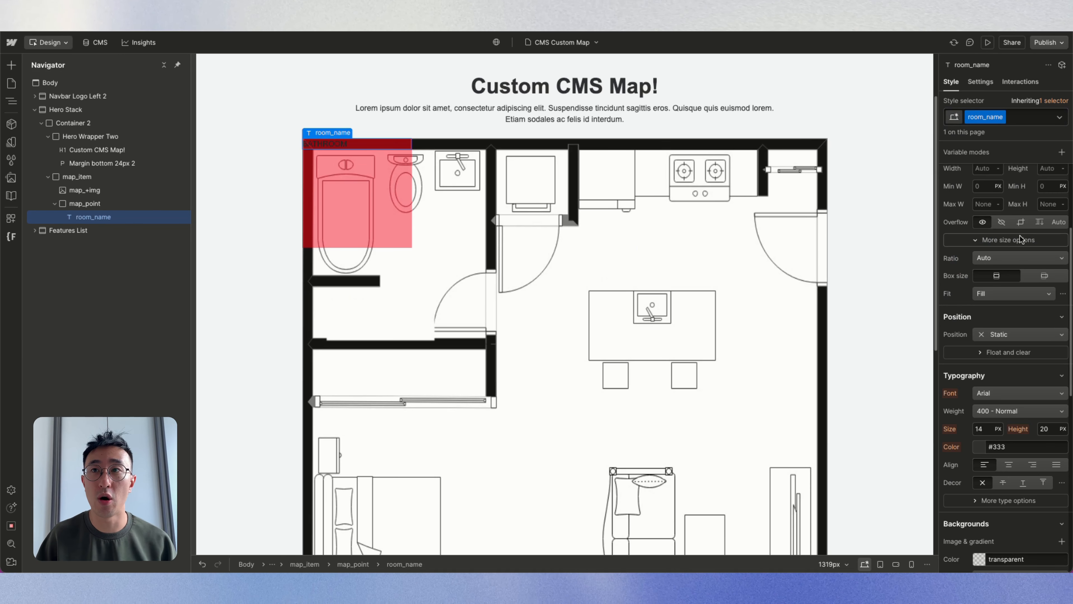
Step: Set the room_name text colour to the dark blue-grey #383d58
{"action": "left_click", "coordinate": [982, 448]}
{"action": "type", "text": "red"}
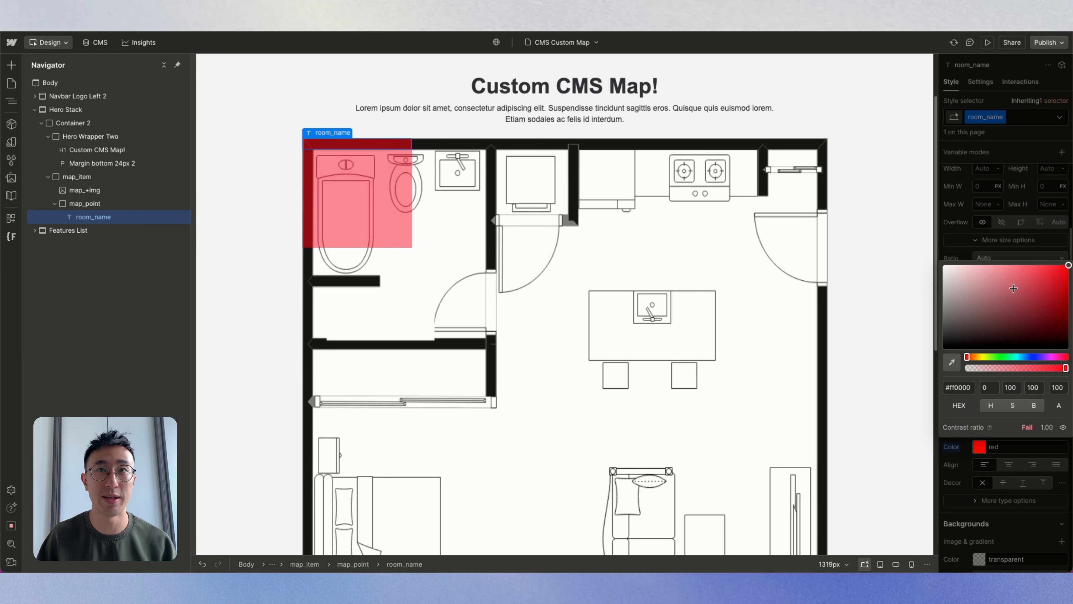
{"action": "left_click_drag", "start_coordinate": [1032, 359], "coordinate": [1030, 357]}
{"action": "left_click_drag", "start_coordinate": [1023, 307], "coordinate": [901, 361]}
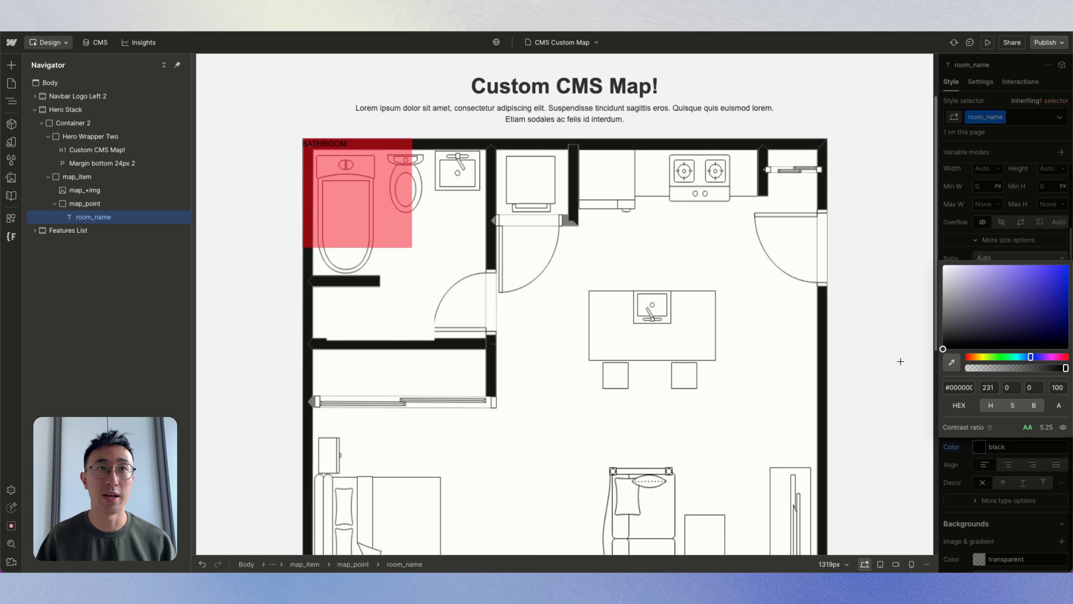
{"action": "left_click_drag", "start_coordinate": [1012, 319], "coordinate": [989, 320]}
{"action": "left_click", "coordinate": [992, 214]}
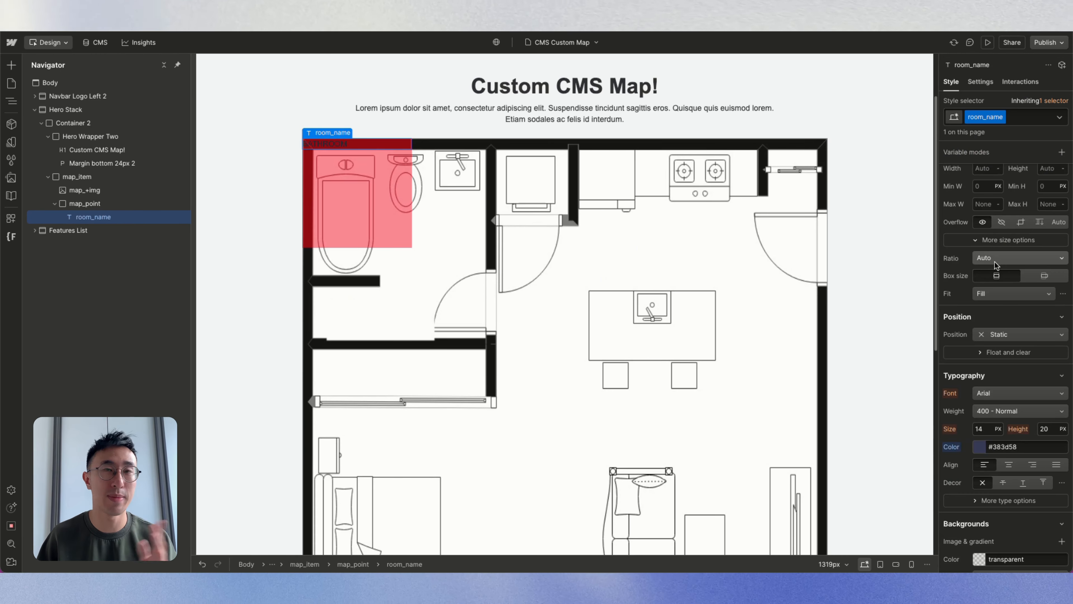
Step: Set the room_name text's font size to 1.5 REM
{"action": "scroll", "coordinate": [994, 260], "scroll_direction": "up", "scroll_amount": 1}
{"action": "scroll", "coordinate": [996, 265], "scroll_direction": "up", "scroll_amount": 1}
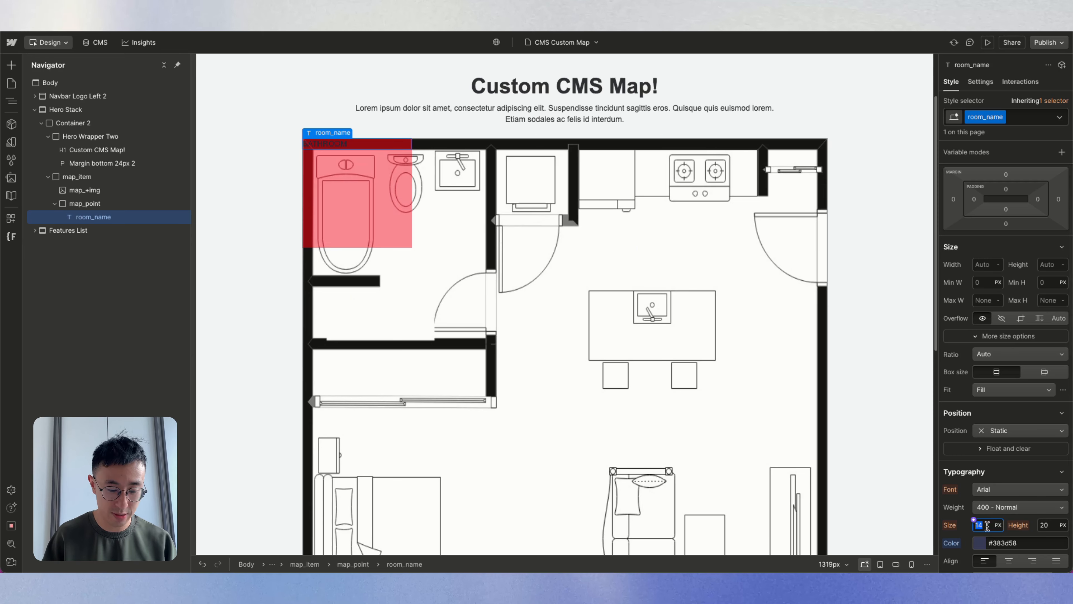
{"action": "left_click", "coordinate": [980, 525]}
{"action": "type", "text": "3"}
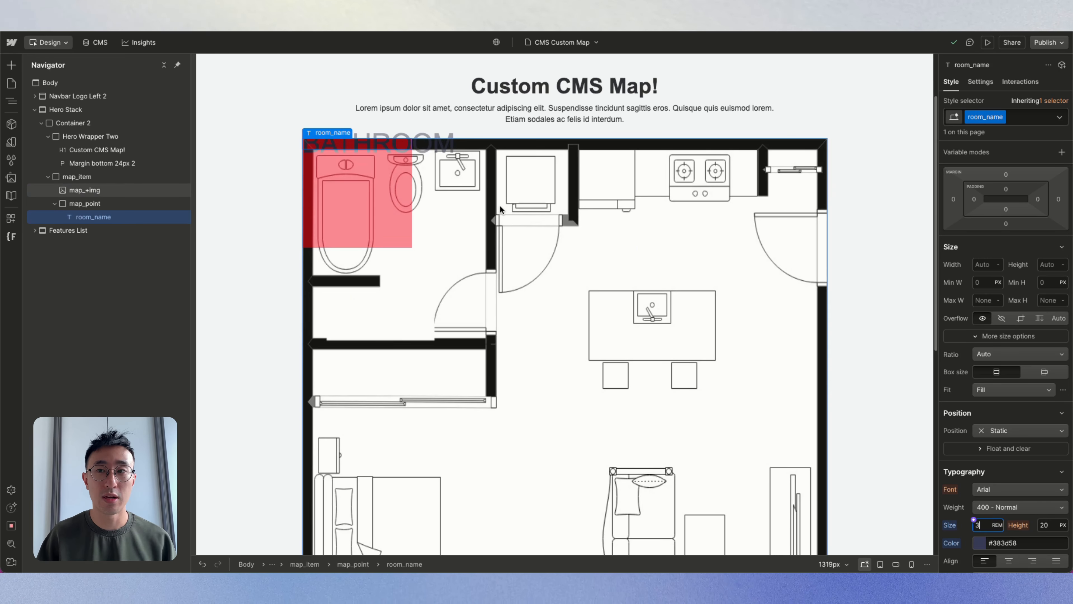
{"action": "type", "text": "rem1.5"}
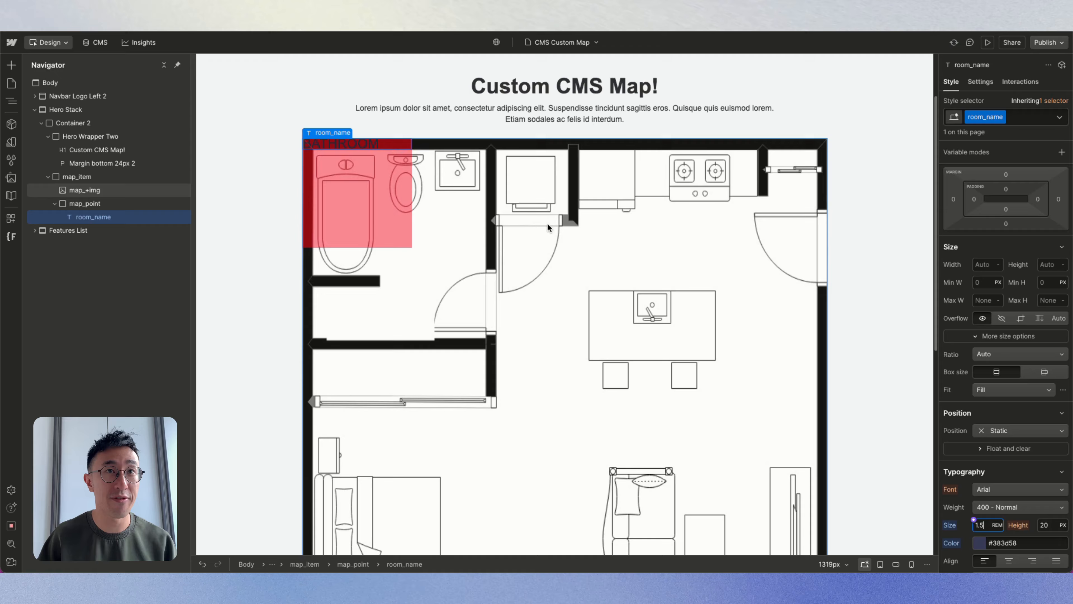
Step: Make map_point a flex container and centre its content horizontally and vertically
{"action": "left_click", "coordinate": [371, 210]}
{"action": "scroll", "coordinate": [1004, 207], "scroll_direction": "up", "scroll_amount": 2}
{"action": "left_click", "coordinate": [1006, 193]}
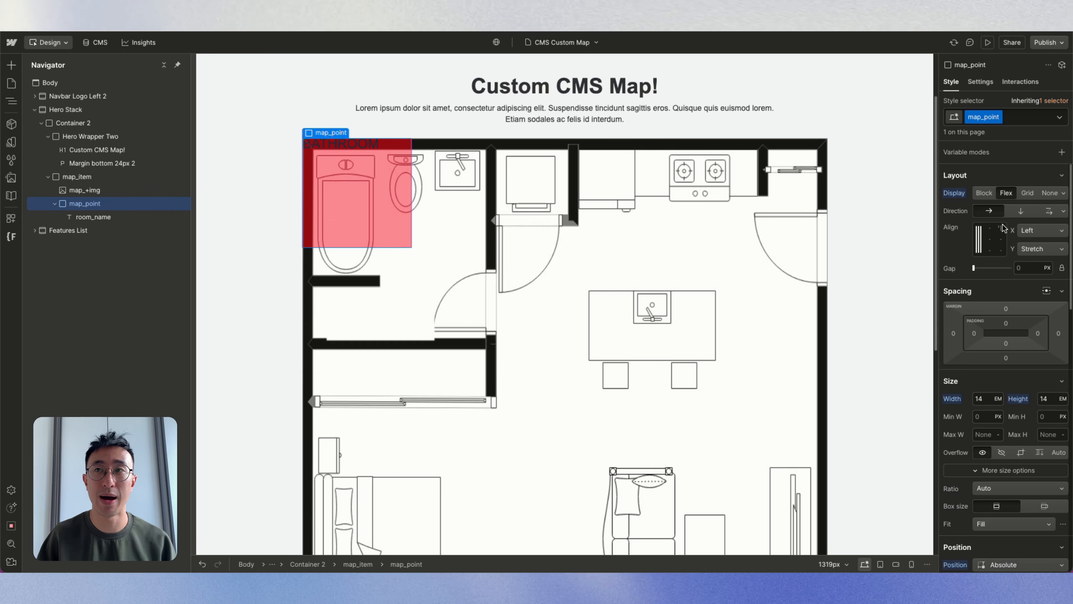
{"action": "left_click", "coordinate": [990, 240]}
{"action": "left_click", "coordinate": [373, 189]}
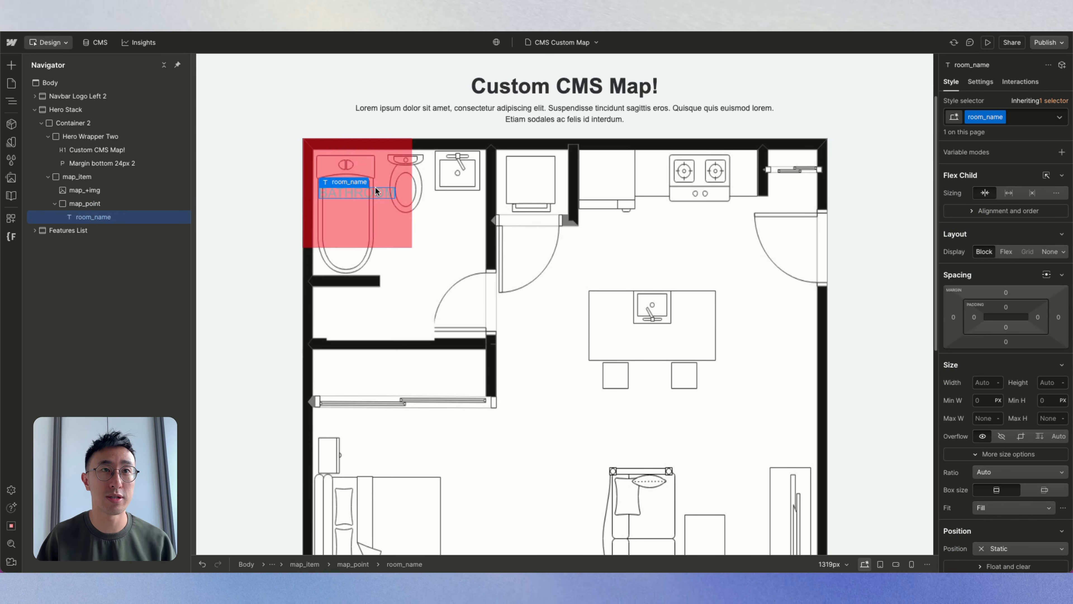
Step: Offset the absolutely positioned map_point 1.4em from the left and 1.5em from the top of map_item
{"action": "left_click", "coordinate": [377, 167]}
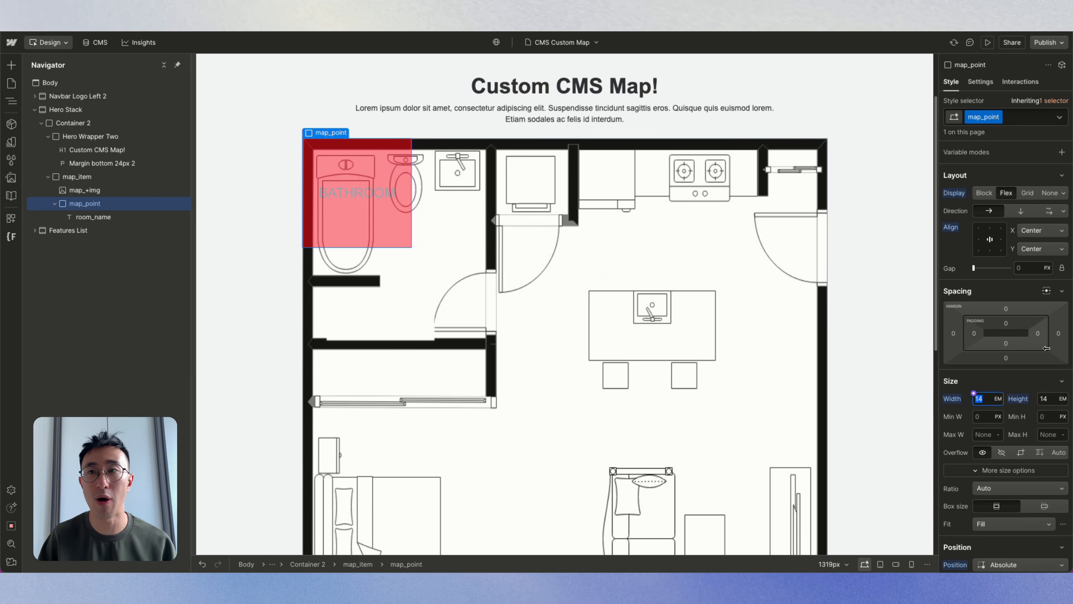
{"action": "scroll", "coordinate": [989, 408], "scroll_direction": "down", "scroll_amount": 5}
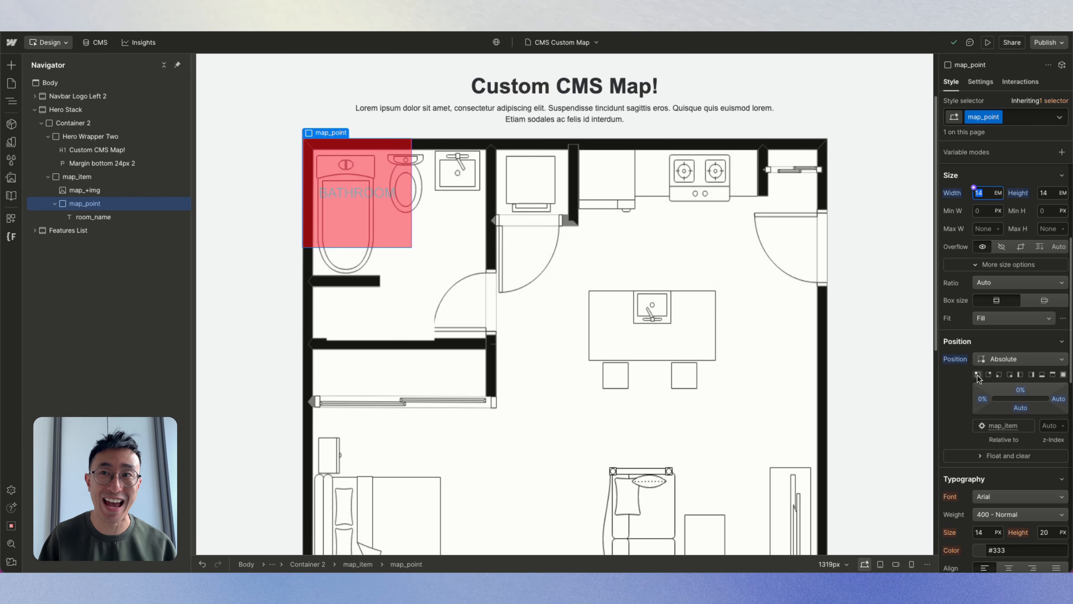
{"action": "left_click", "coordinate": [981, 398]}
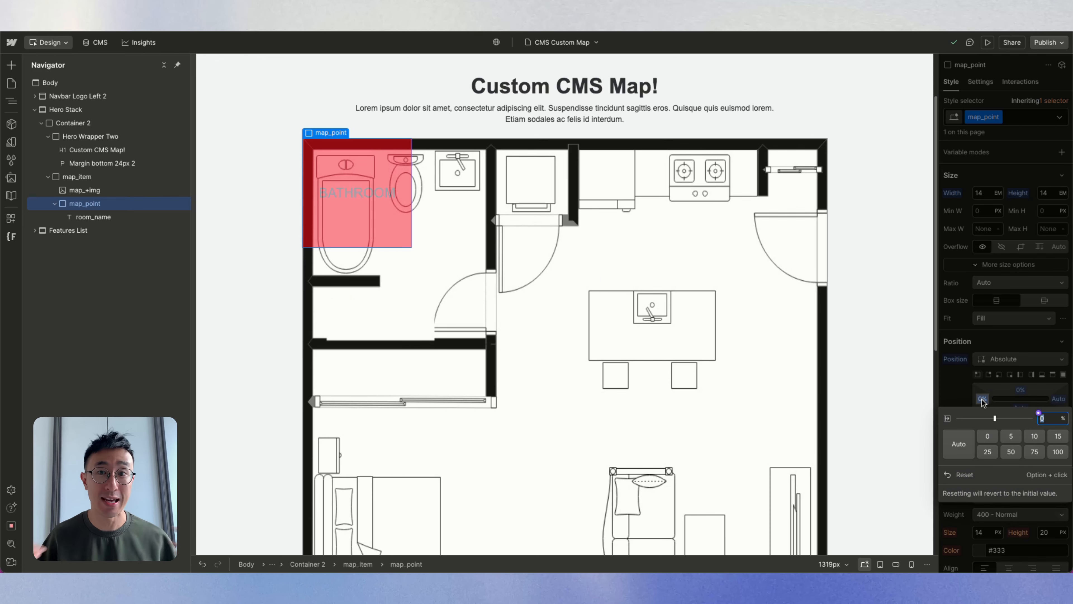
{"action": "type", "text": "2em"}
{"action": "key", "text": "Return"}
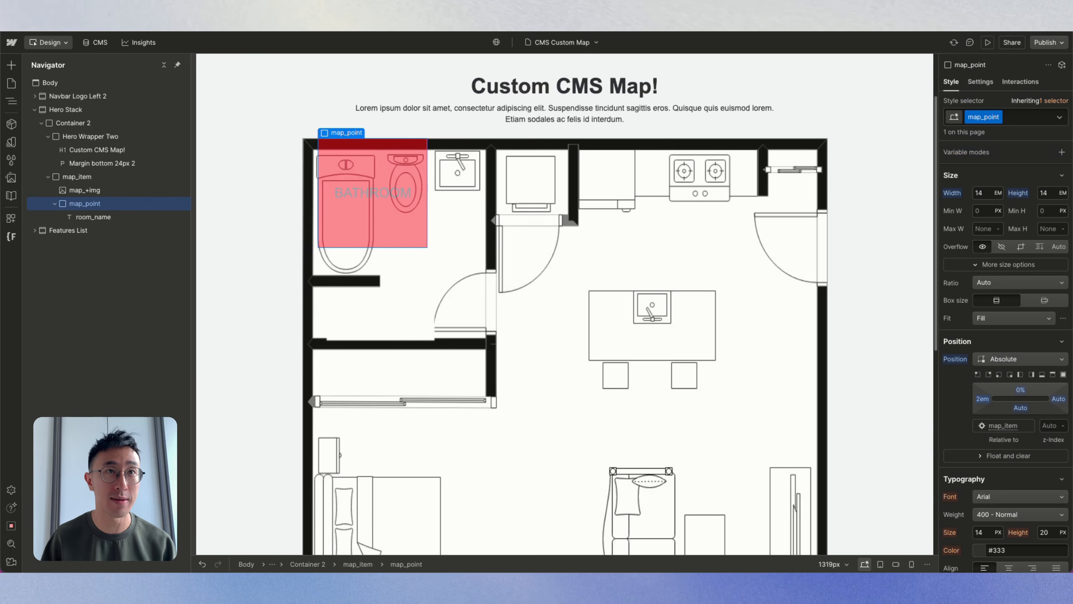
{"action": "left_click", "coordinate": [1017, 391]}
{"action": "type", "text": "2"}
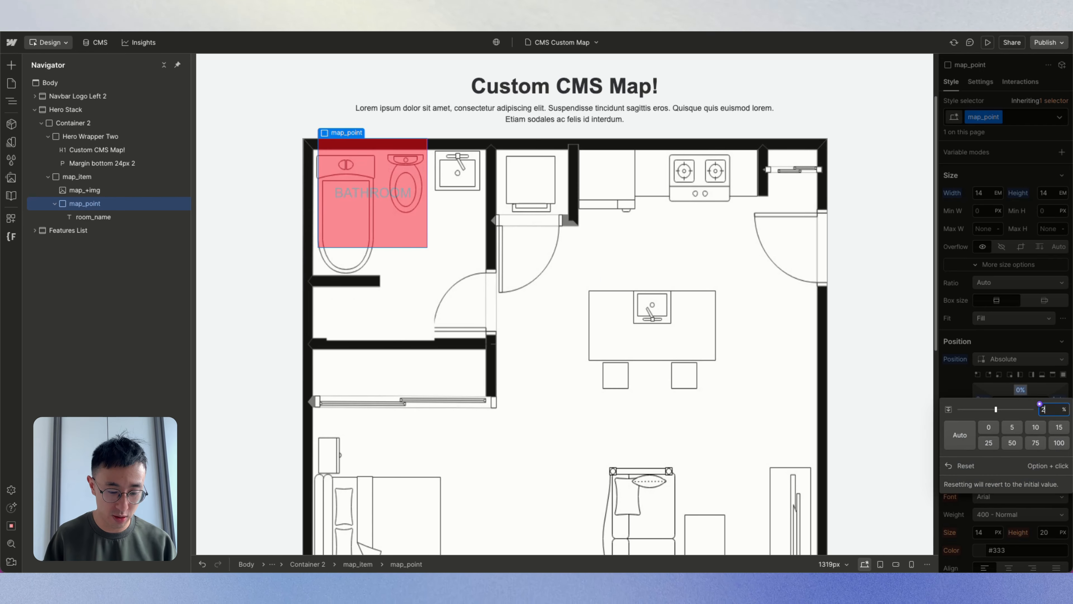
{"action": "type", "text": "em"}
{"action": "key", "text": "Return"}
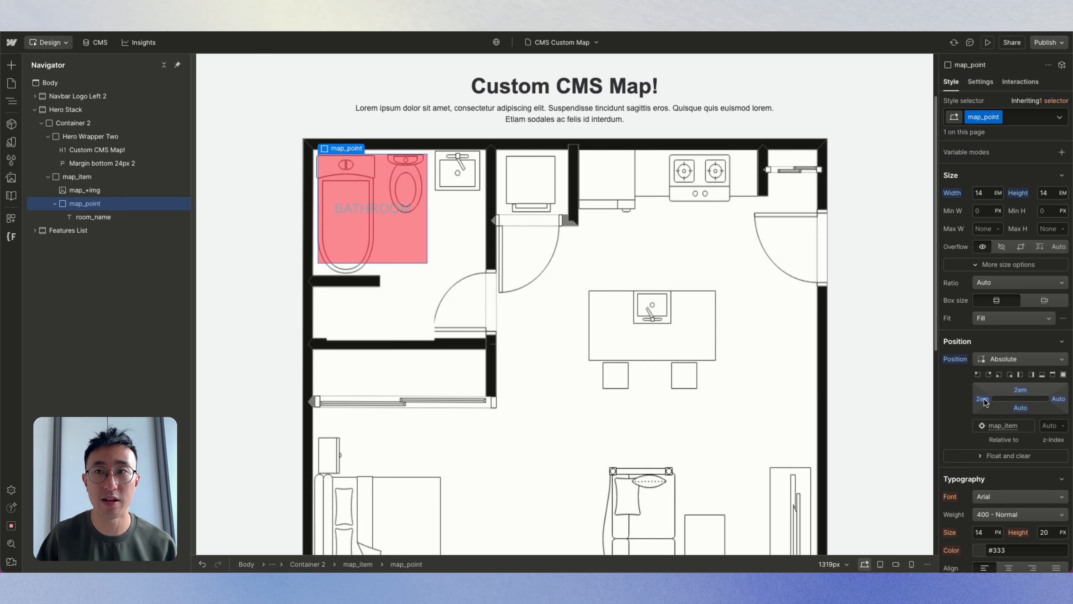
{"action": "left_click_drag", "start_coordinate": [983, 401], "coordinate": [1012, 400]}
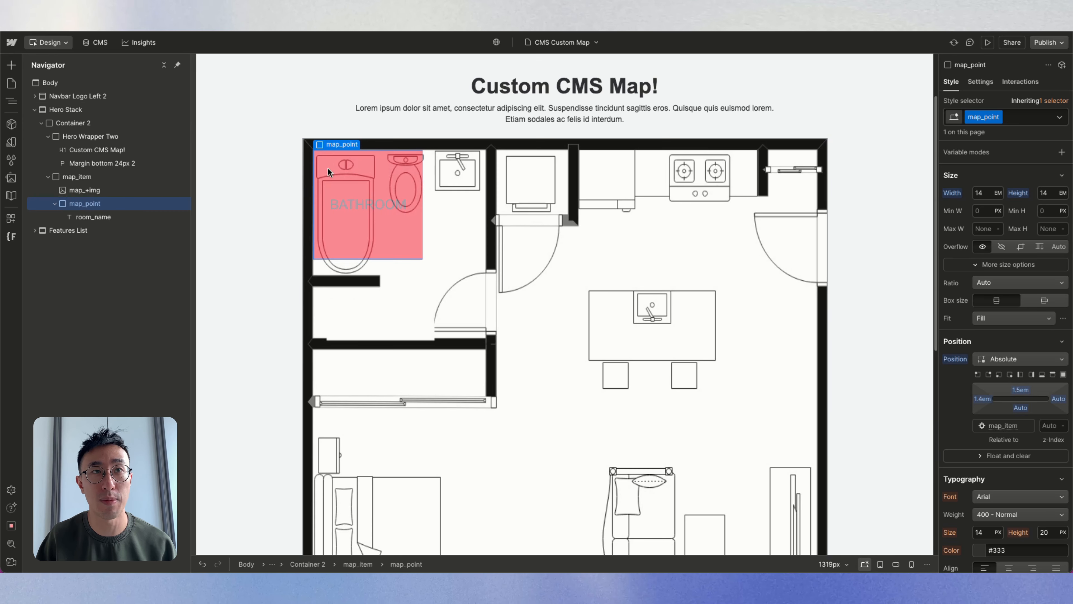
Step: Resize map_point to 22 EM wide and 32.5 EM high so it covers the bathroom area of the plan
{"action": "left_click", "coordinate": [989, 196]}
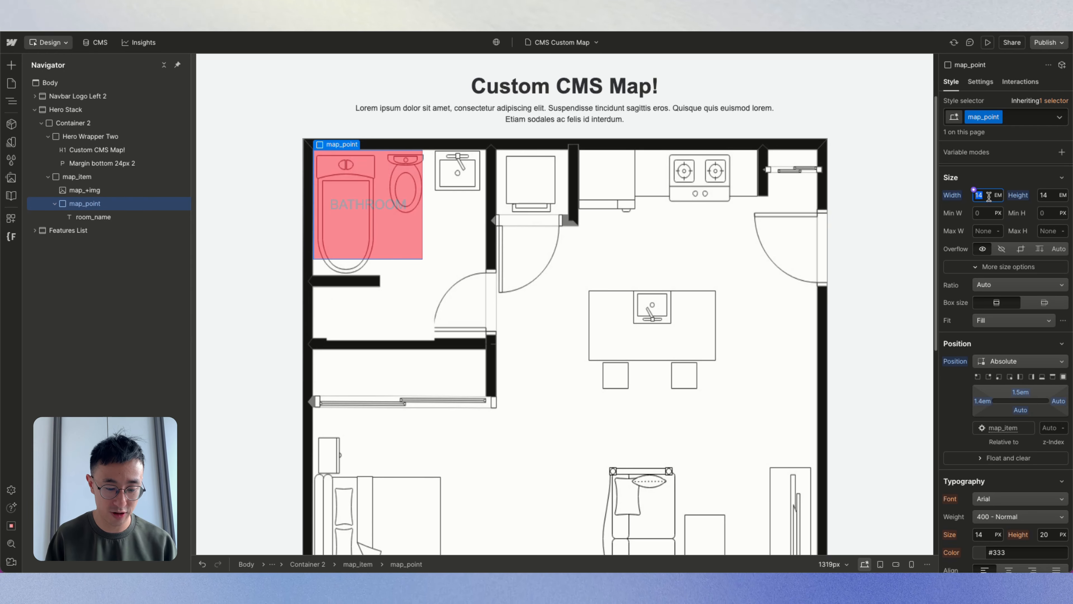
{"action": "key", "text": "Return"}
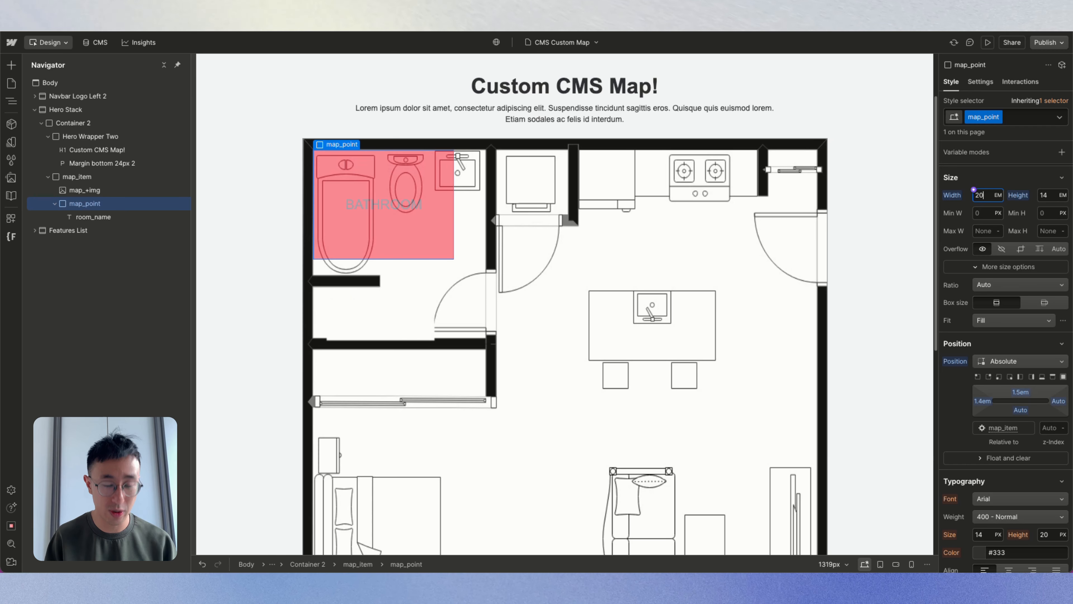
{"action": "key", "text": "Return"}
{"action": "type", "text": "24"}
{"action": "key", "text": "Return"}
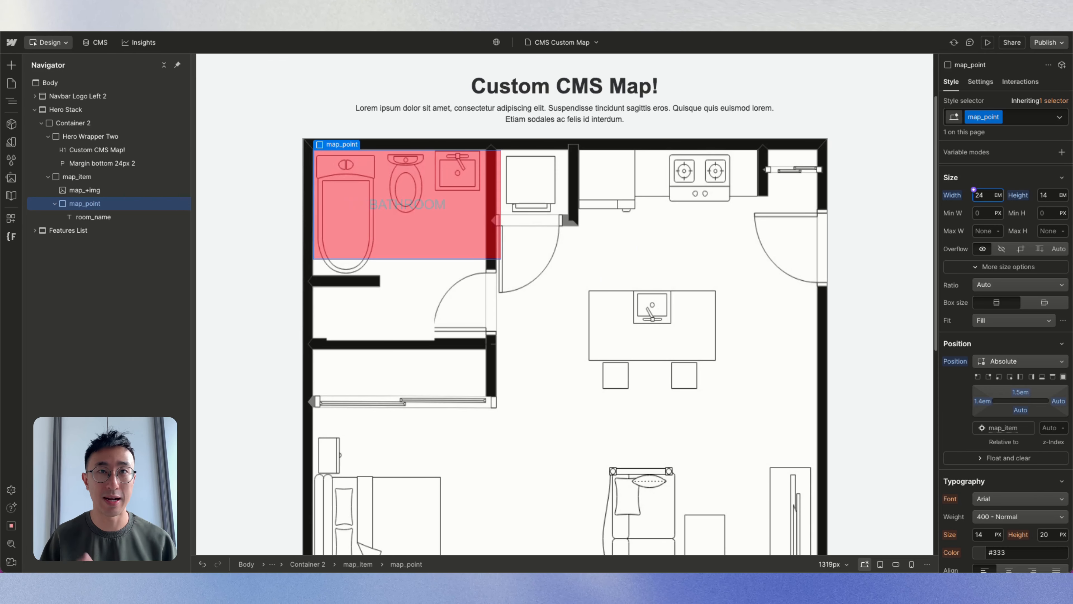
{"action": "left_click", "coordinate": [976, 195]}
{"action": "type", "text": "22"}
{"action": "key", "text": "Return"}
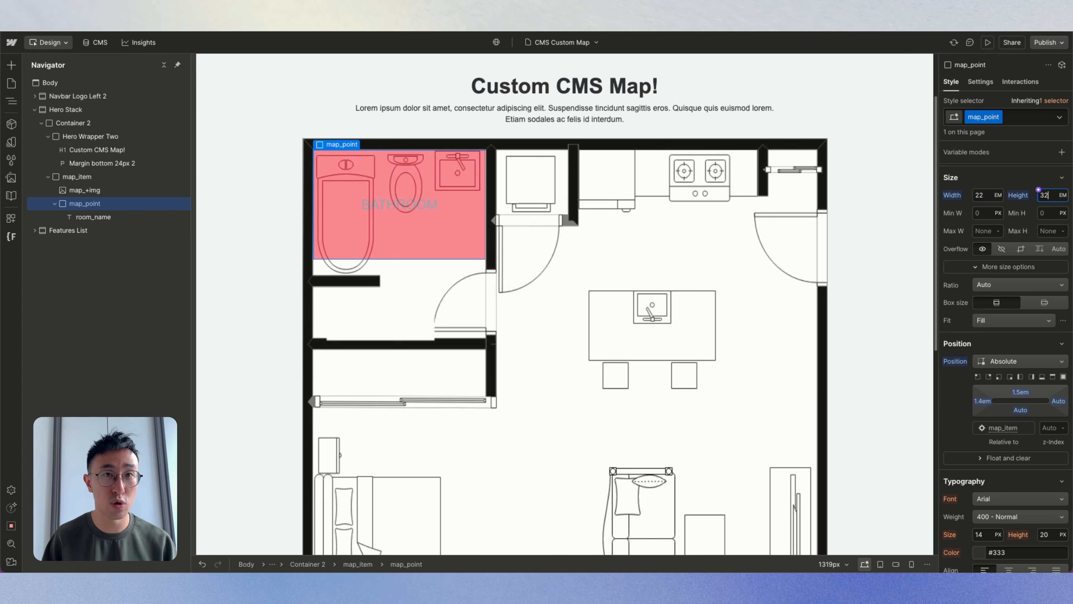
{"action": "key", "text": "Return"}
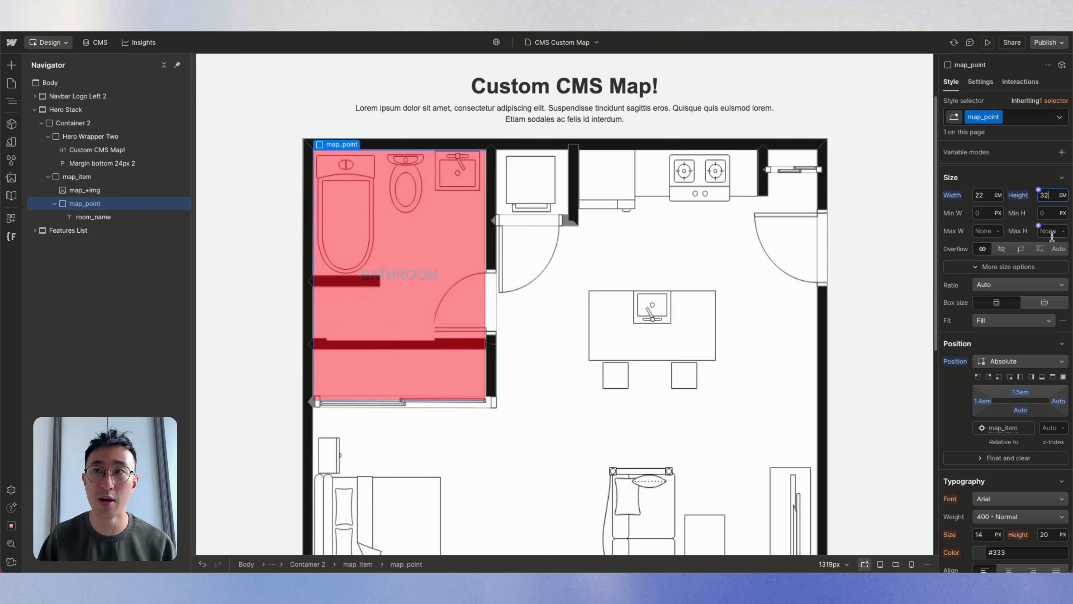
{"action": "type", "text": ".5"}
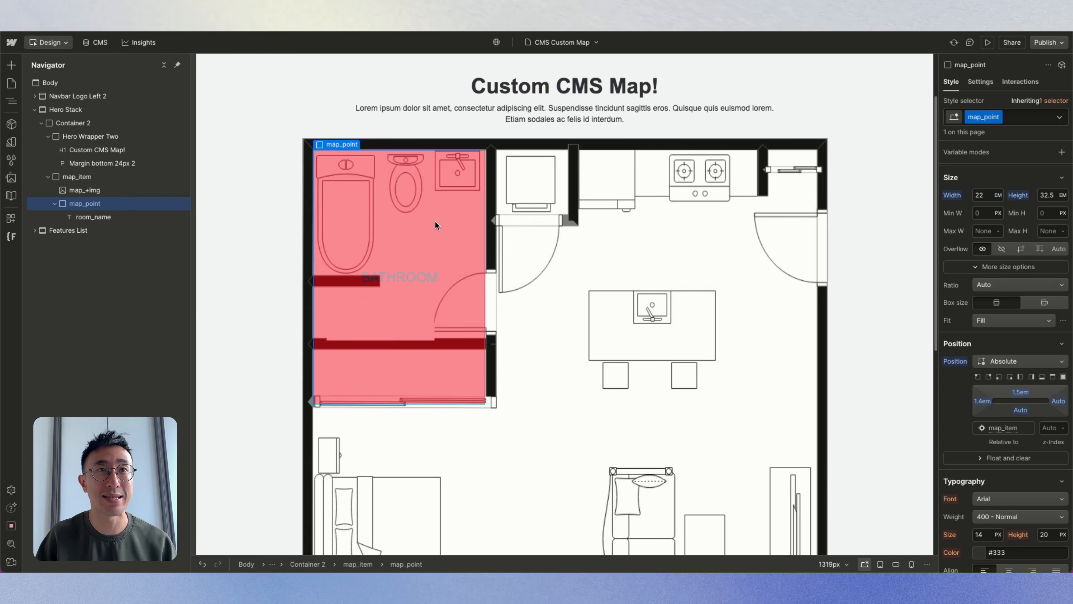
Step: Add the combo class bathroo to map_point
{"action": "left_click", "coordinate": [1012, 119]}
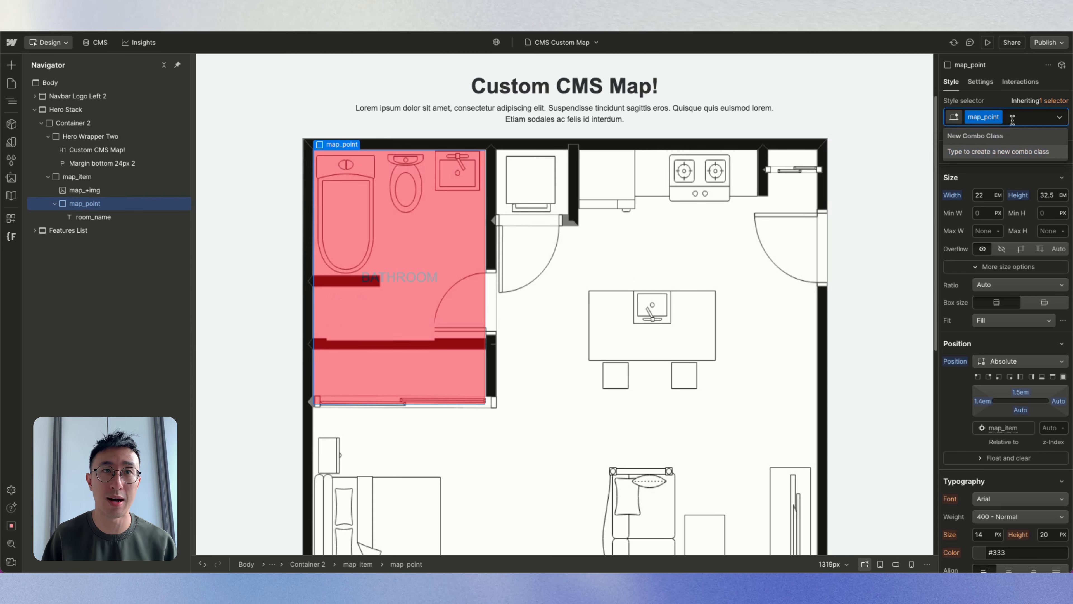
{"action": "type", "text": "bathroom"}
{"action": "key", "text": "Return"}
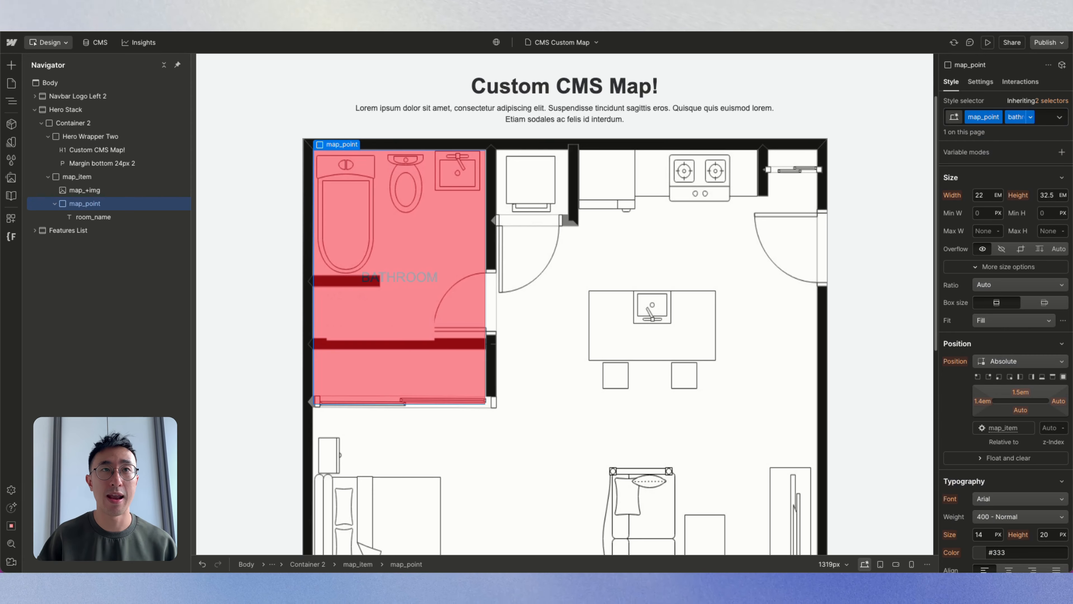
Step: Duplicate the bathroom map_point, duplicate its combo class on the copy, and rename that class kitchen
{"action": "key", "text": "ctrl+d"}
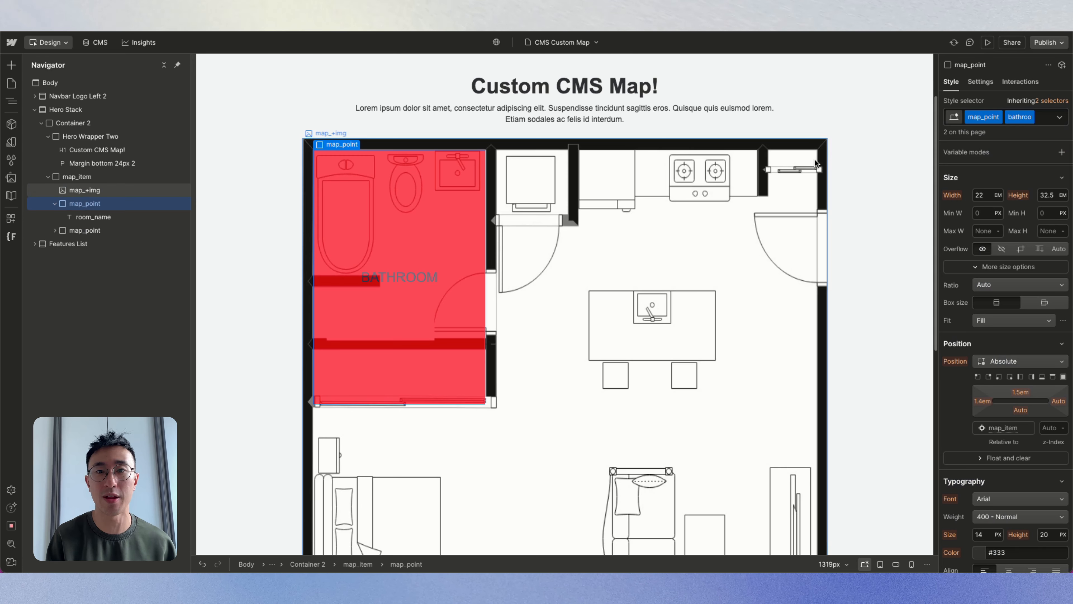
{"action": "left_click", "coordinate": [1031, 120]}
{"action": "left_click", "coordinate": [1033, 147]}
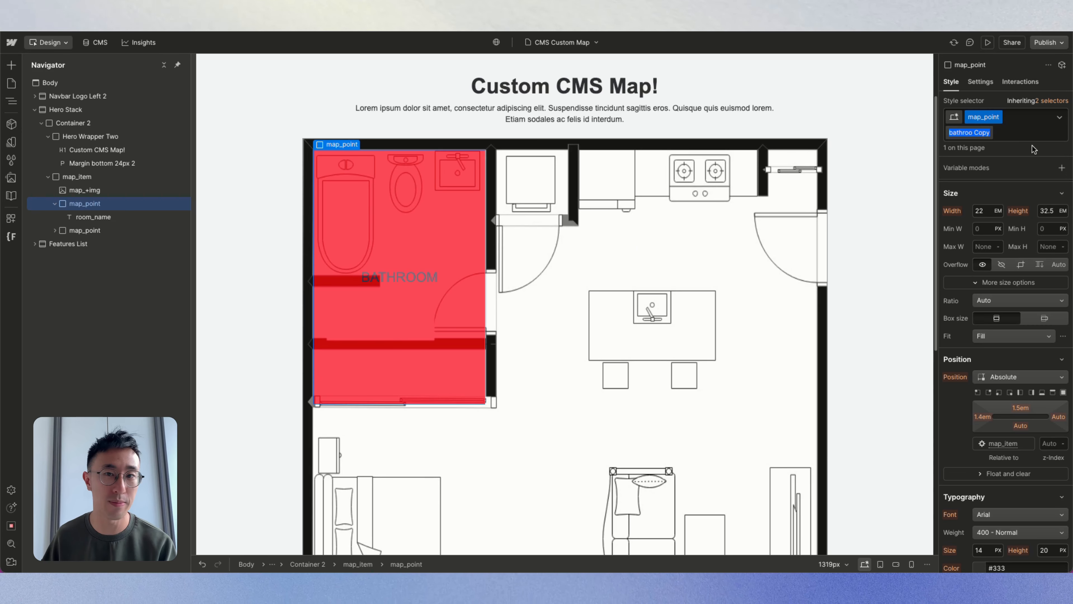
{"action": "type", "text": "k"}
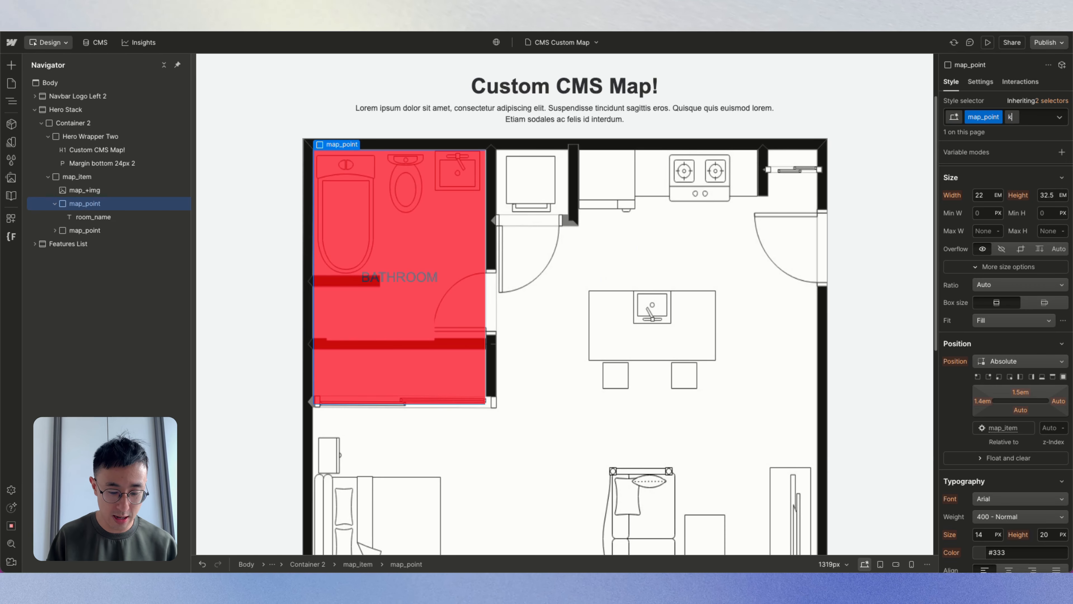
{"action": "type", "text": "itchewn"}
{"action": "key", "text": "BackSpace"}
{"action": "key", "text": "BackSpace"}
{"action": "type", "text": "n"}
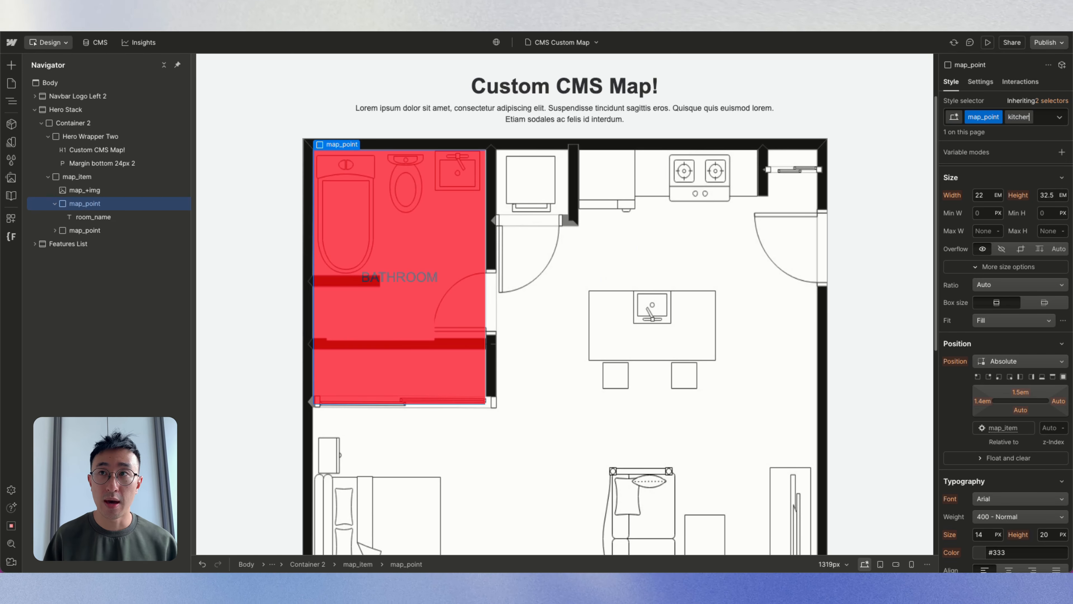
{"action": "key", "text": "Return"}
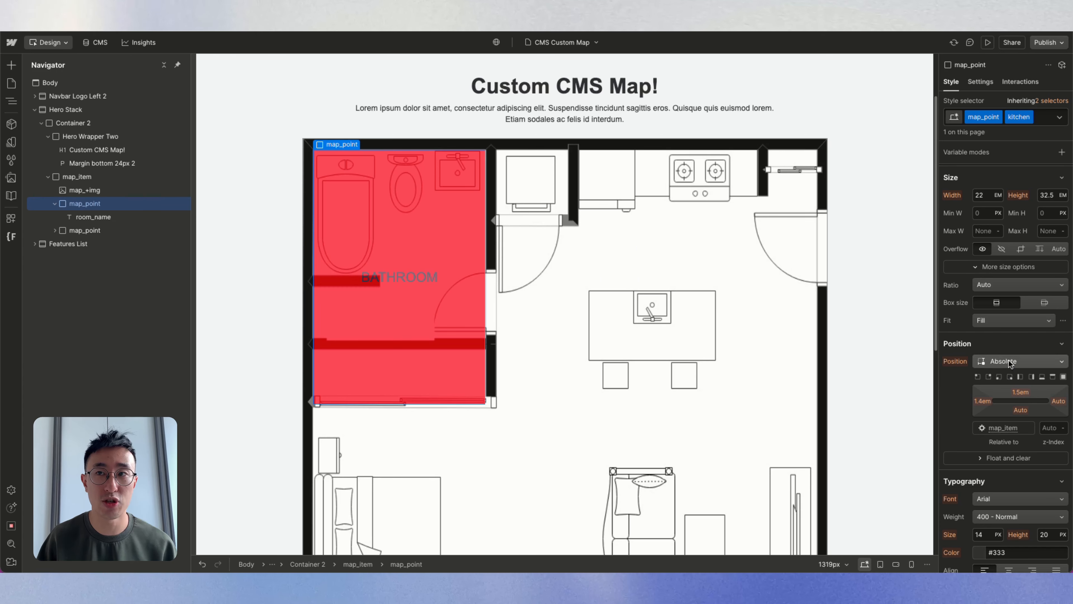
Step: Move the kitchen map_point to a left offset of about 24em, starting at the wall beside the bathroom
{"action": "scroll", "coordinate": [1010, 364], "scroll_direction": "down", "scroll_amount": 2}
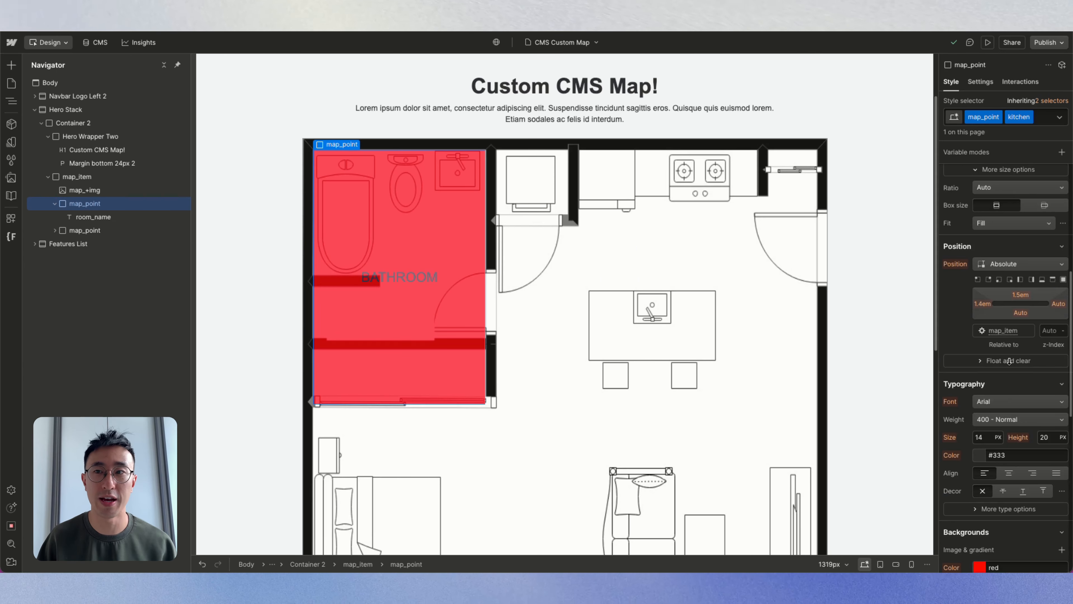
{"action": "scroll", "coordinate": [1011, 364], "scroll_direction": "up", "scroll_amount": 3}
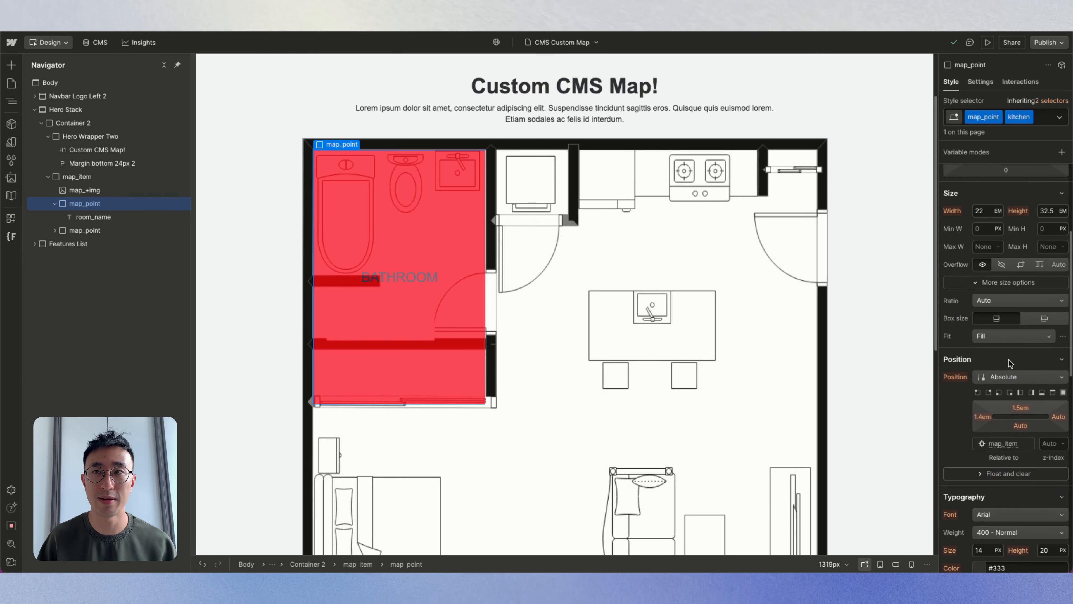
{"action": "mouse_move", "coordinate": [982, 418]}
{"action": "left_mouse_down"}
{"action": "mouse_move", "coordinate": [1009, 411]}
{"action": "mouse_move", "coordinate": [981, 419]}
{"action": "left_mouse_up"}
{"action": "left_click", "coordinate": [986, 420]}
{"action": "left_click", "coordinate": [984, 421]}
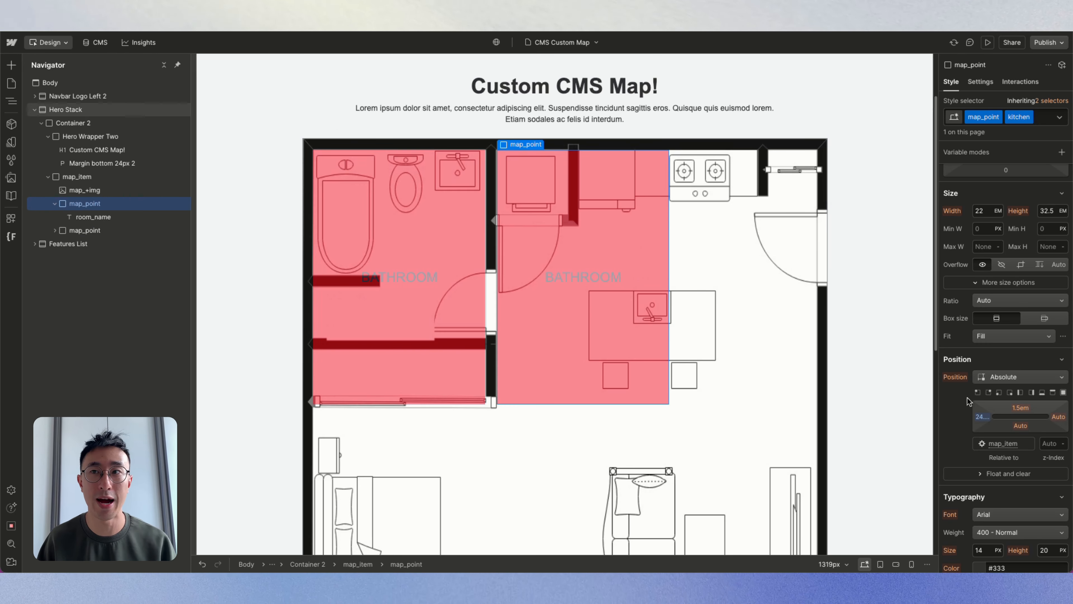
Step: Set the kitchen map_point's width to 41 EM so it spans to the plan's outer wall
{"action": "scroll", "coordinate": [1036, 383], "scroll_direction": "up", "scroll_amount": 3}
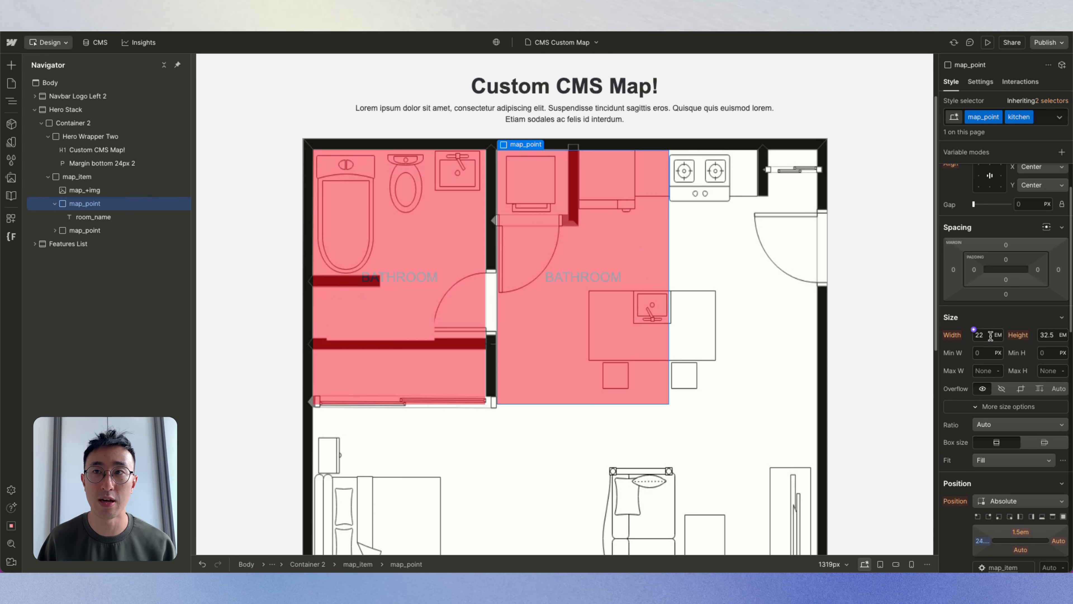
{"action": "type", "text": "40.1"}
{"action": "key", "text": "Return"}
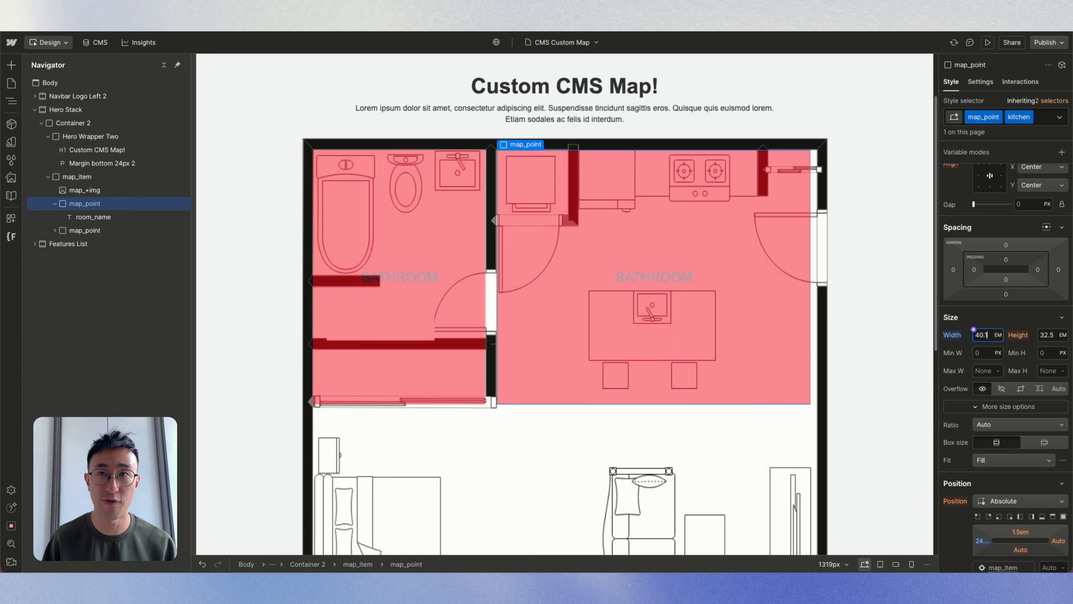
{"action": "type", "text": "42"}
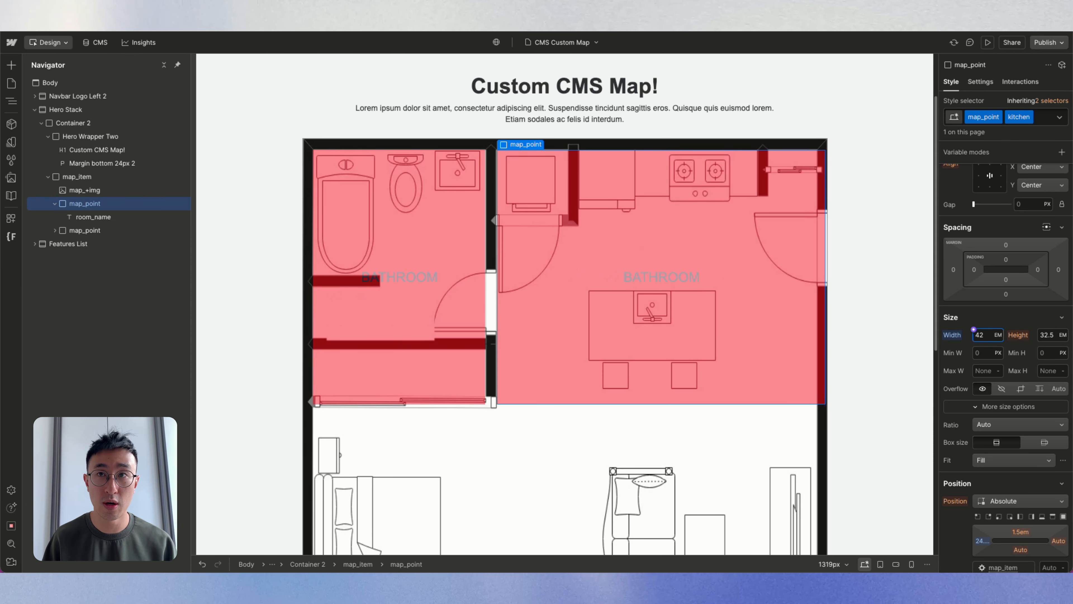
{"action": "key", "text": "Return"}
{"action": "type", "text": "41"}
{"action": "key", "text": "Return"}
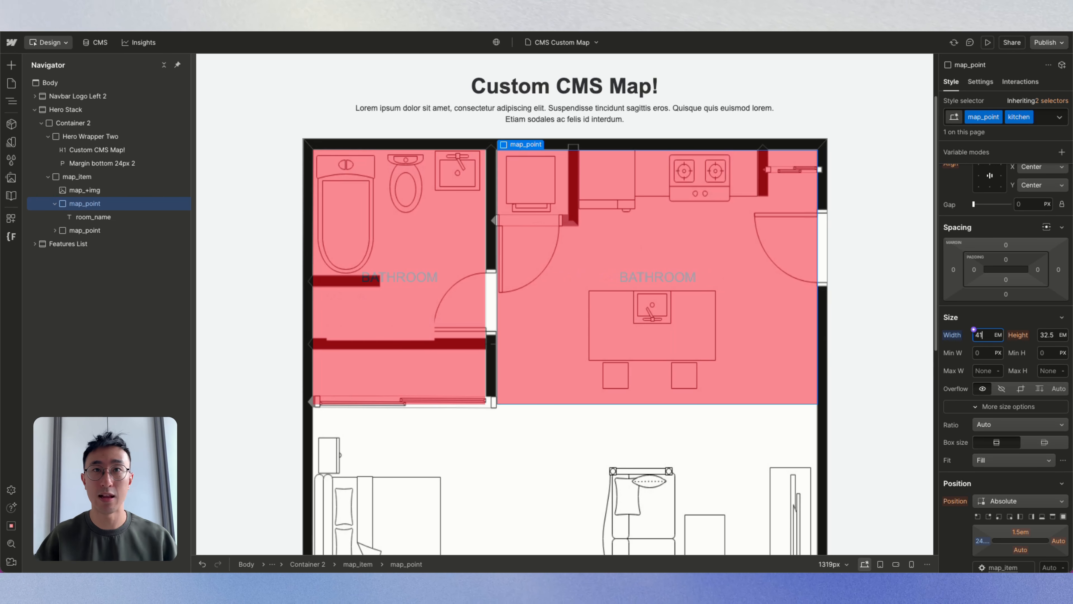
Step: Duplicate the kitchen map_point, duplicate its combo class on the copy, and rename that class bedroom
{"action": "left_click", "coordinate": [749, 250]}
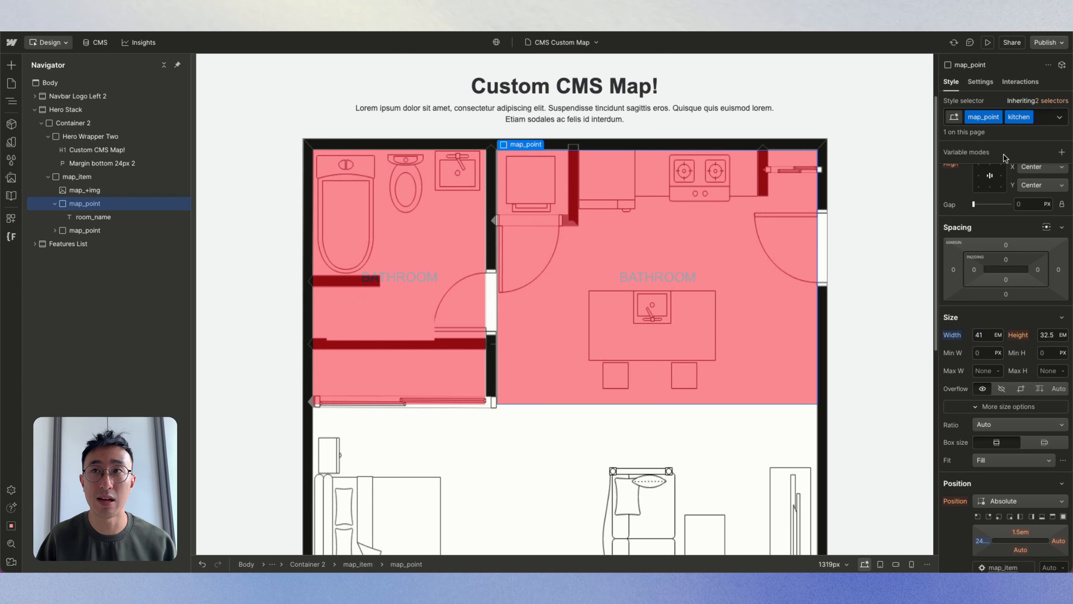
{"action": "key", "text": "super+d"}
{"action": "left_click", "coordinate": [1029, 117]}
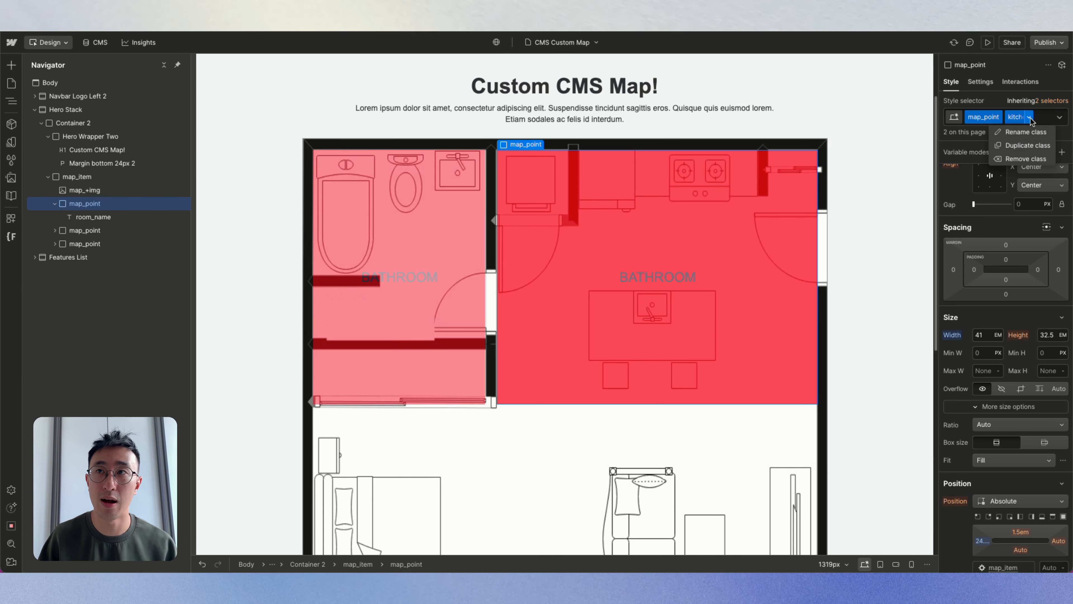
{"action": "left_click", "coordinate": [1026, 145]}
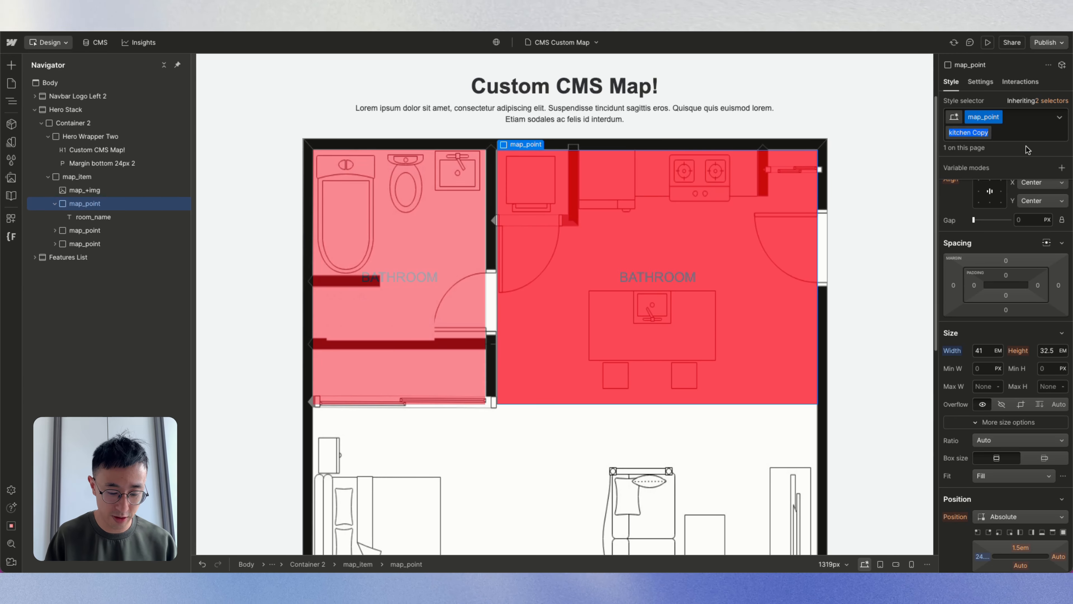
{"action": "type", "text": "bedroom"}
{"action": "key", "text": "Return"}
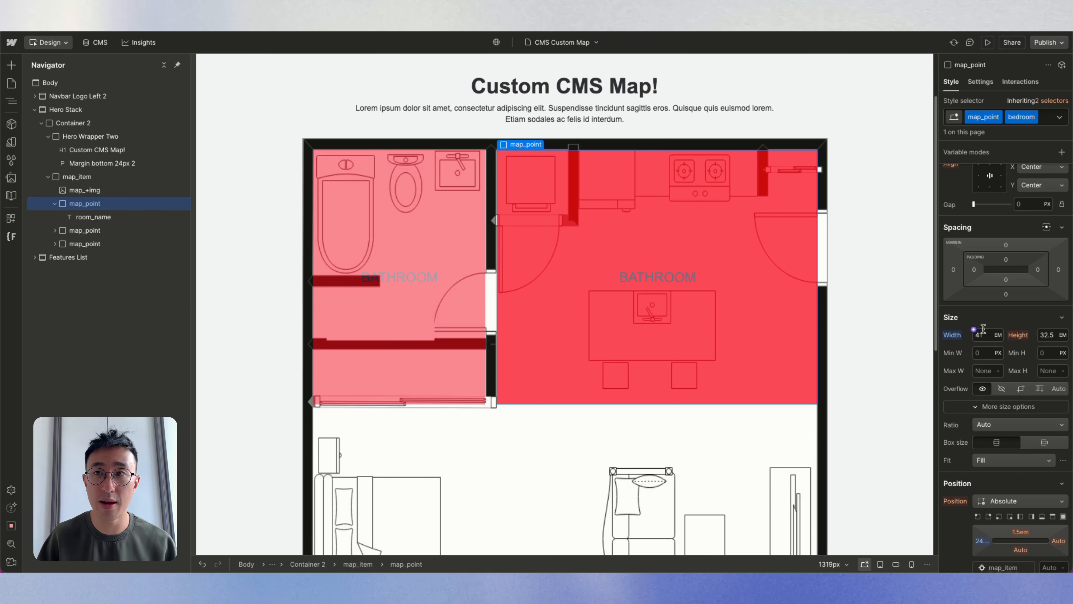
Step: Move the bedroom map_point over the bed area, with a left offset of 1.3em and a top offset of 33.8em
{"action": "scroll", "coordinate": [984, 328], "scroll_direction": "down", "scroll_amount": 3}
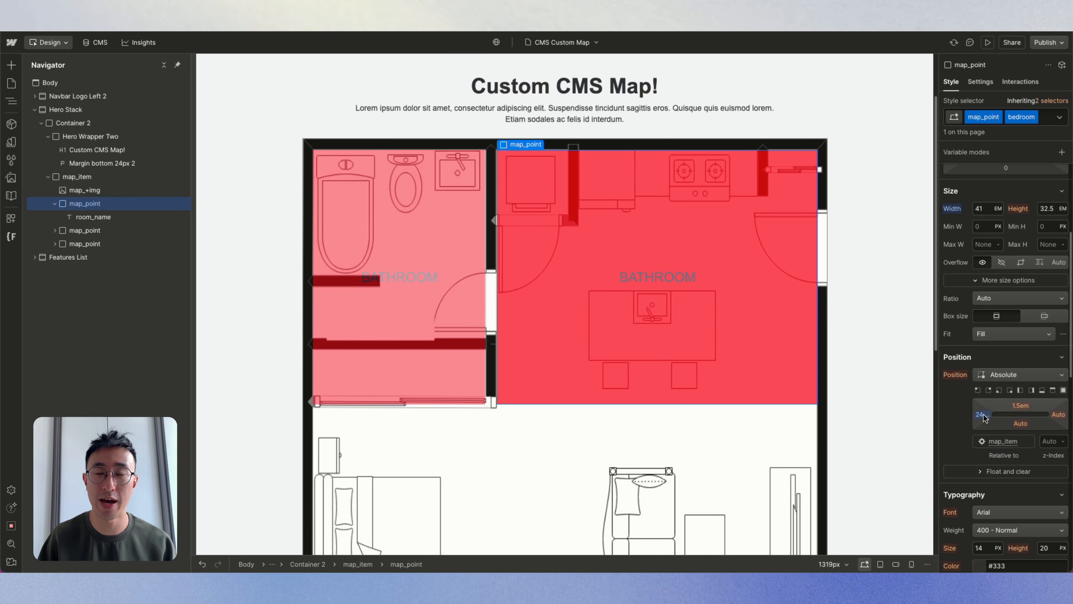
{"action": "left_click_drag", "start_coordinate": [983, 415], "coordinate": [851, 403]}
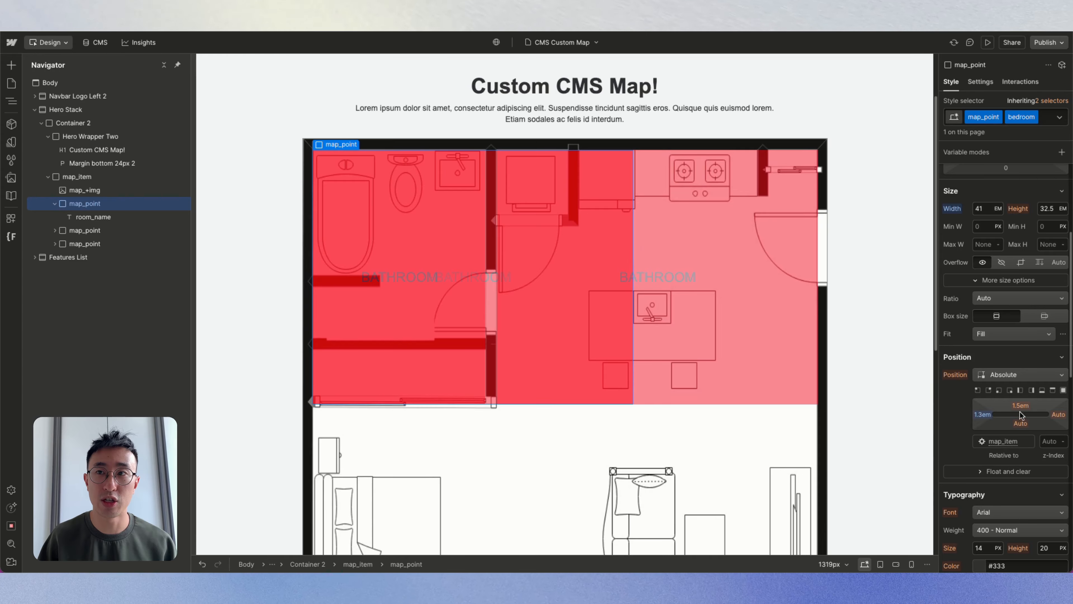
{"action": "left_click_drag", "start_coordinate": [1021, 406], "coordinate": [1017, 457]}
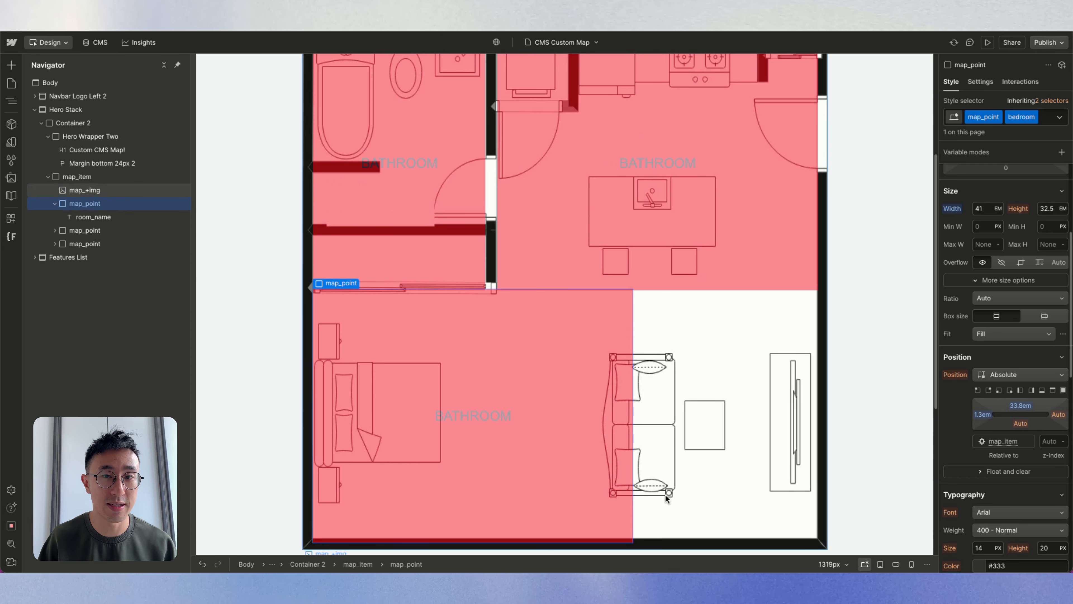
Step: Set the bedroom map_point's height to 31.9 EM so it reaches the plan's lower outer wall
{"action": "left_click", "coordinate": [1048, 209]}
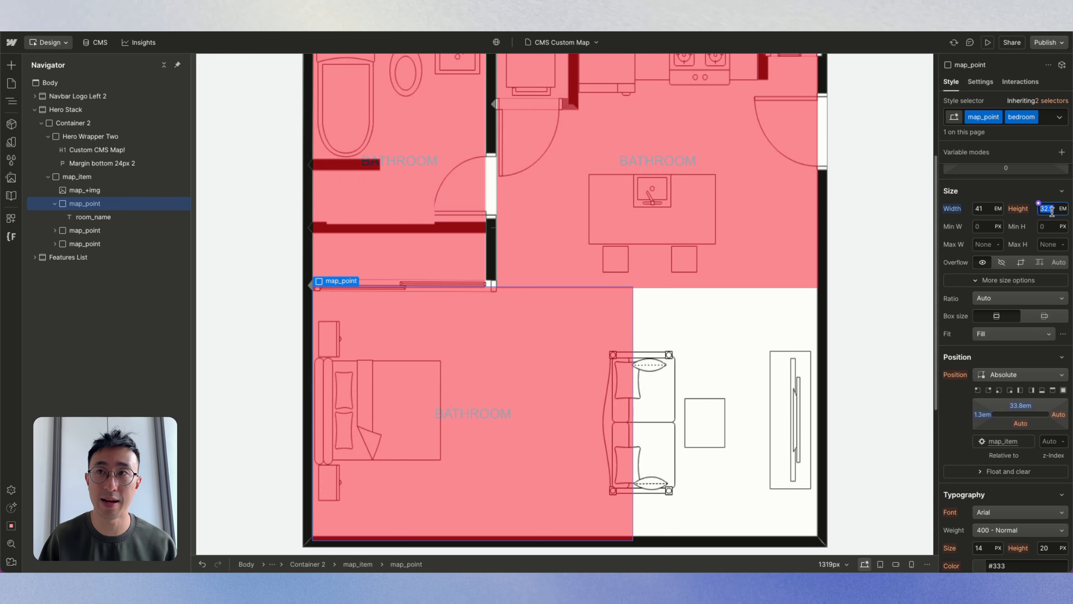
{"action": "type", "text": "30"}
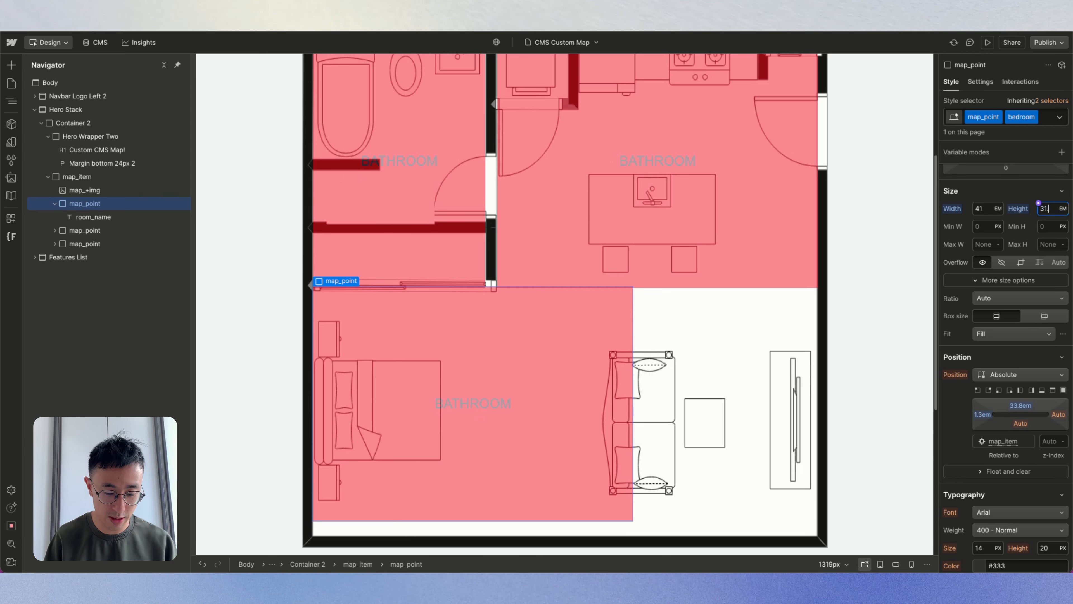
{"action": "type", "text": ".5"}
{"action": "key", "text": "BackSpace"}
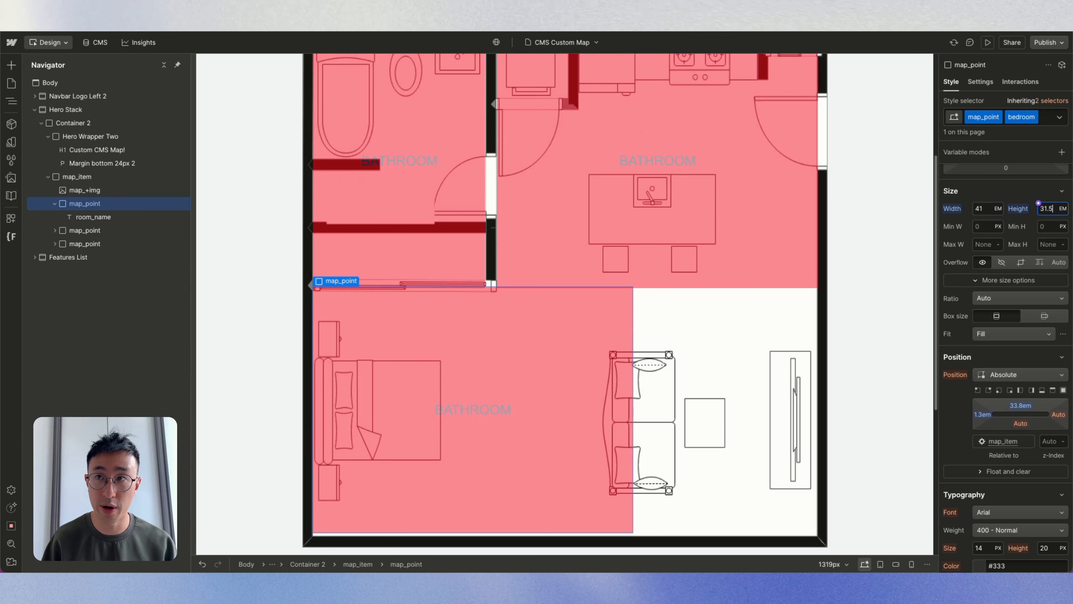
{"action": "type", "text": "7"}
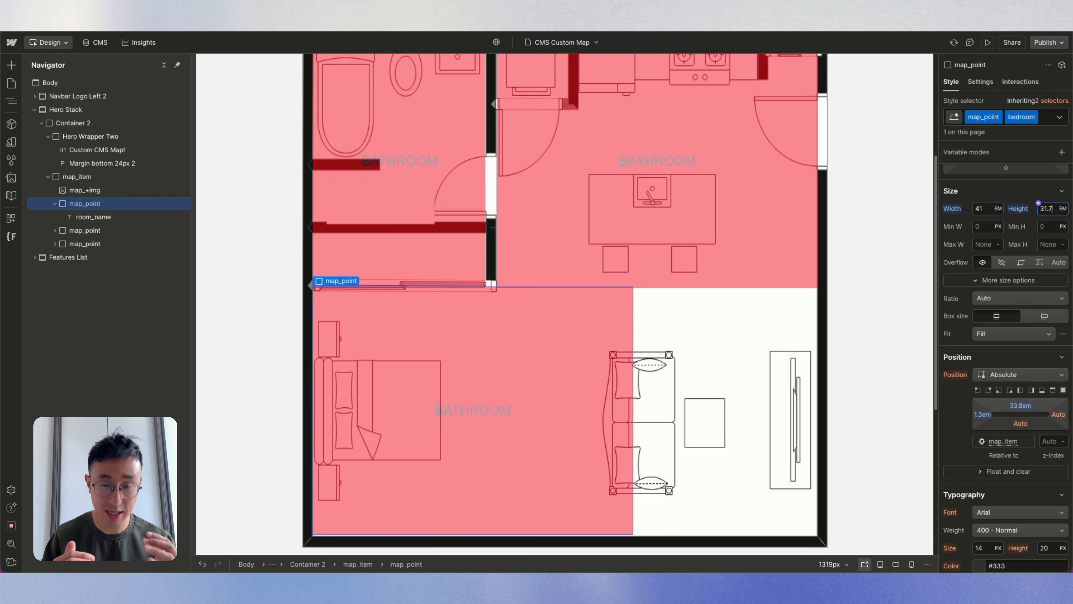
{"action": "key", "text": "BackSpace"}
{"action": "type", "text": "8"}
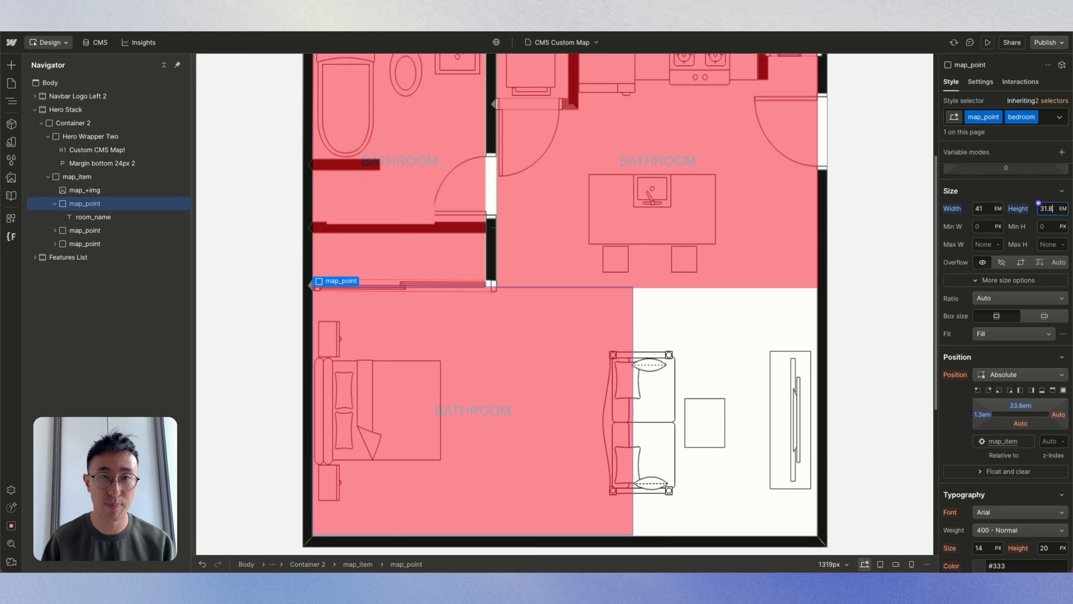
{"action": "key", "text": "BackSpace"}
{"action": "type", "text": "9"}
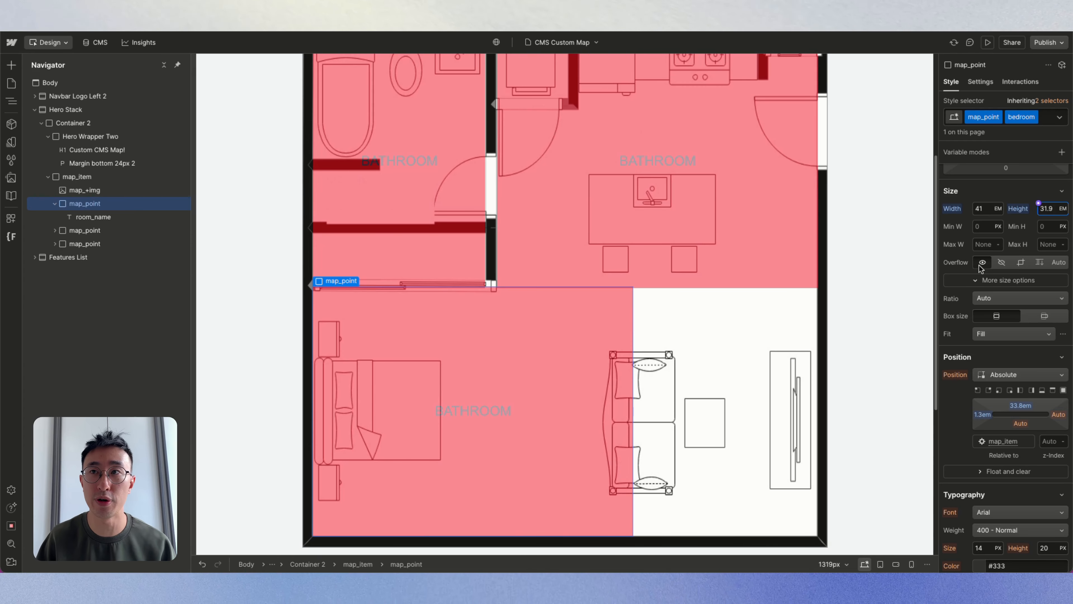
Step: Set the bedroom map_point's width to 35 EM so it ends before the sofa
{"action": "left_click", "coordinate": [987, 210]}
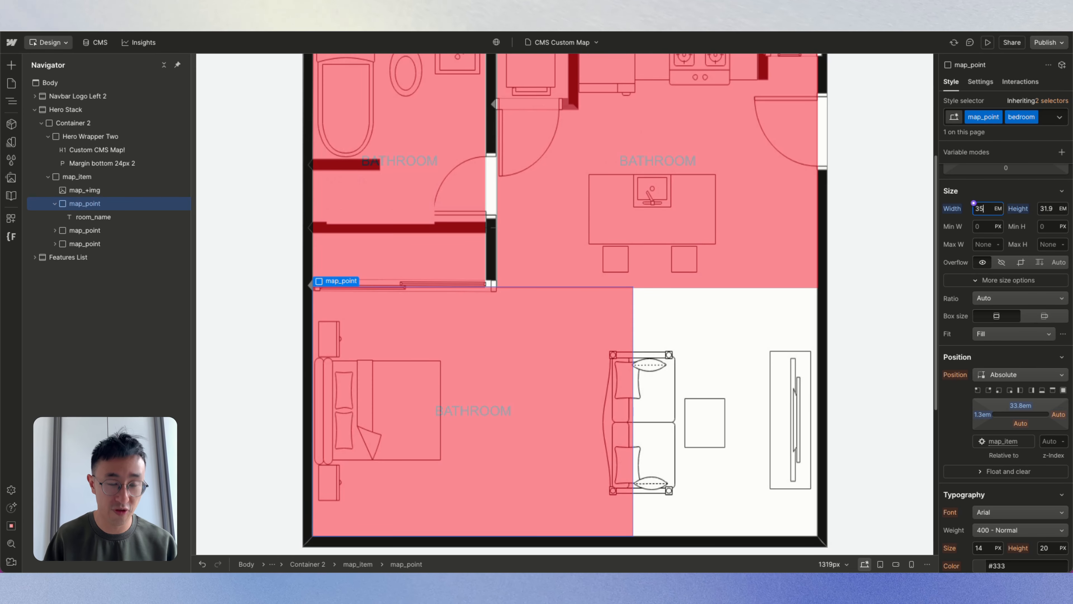
{"action": "type", "text": "35"}
{"action": "key", "text": "Return"}
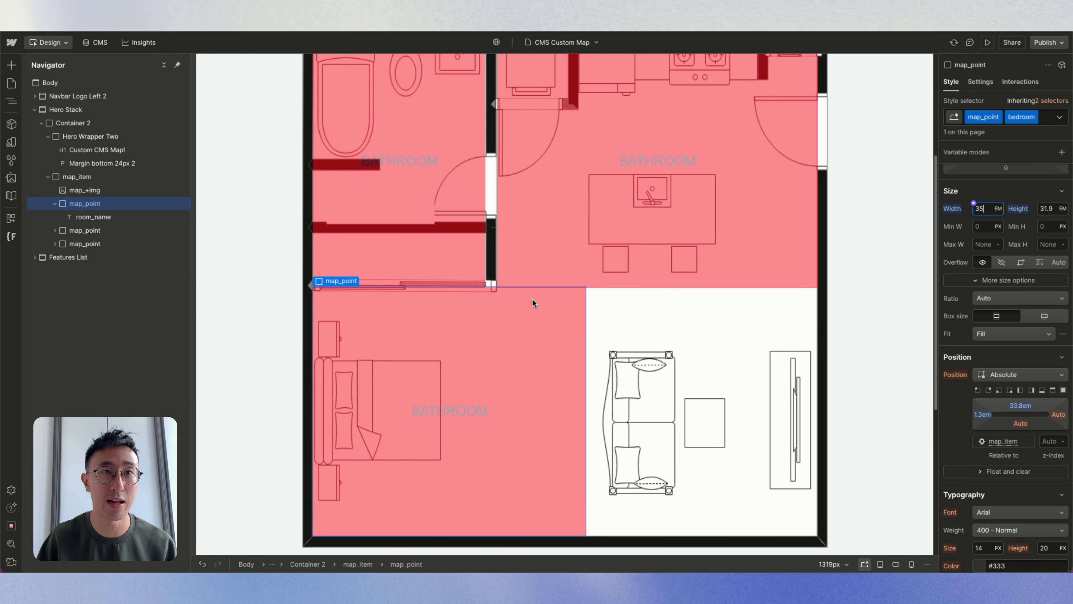
Step: Duplicate the bedroom map_point, duplicate its combo class on the copy, and rename that class livingroom
{"action": "left_click", "coordinate": [506, 311]}
{"action": "key", "text": "ctrl+d"}
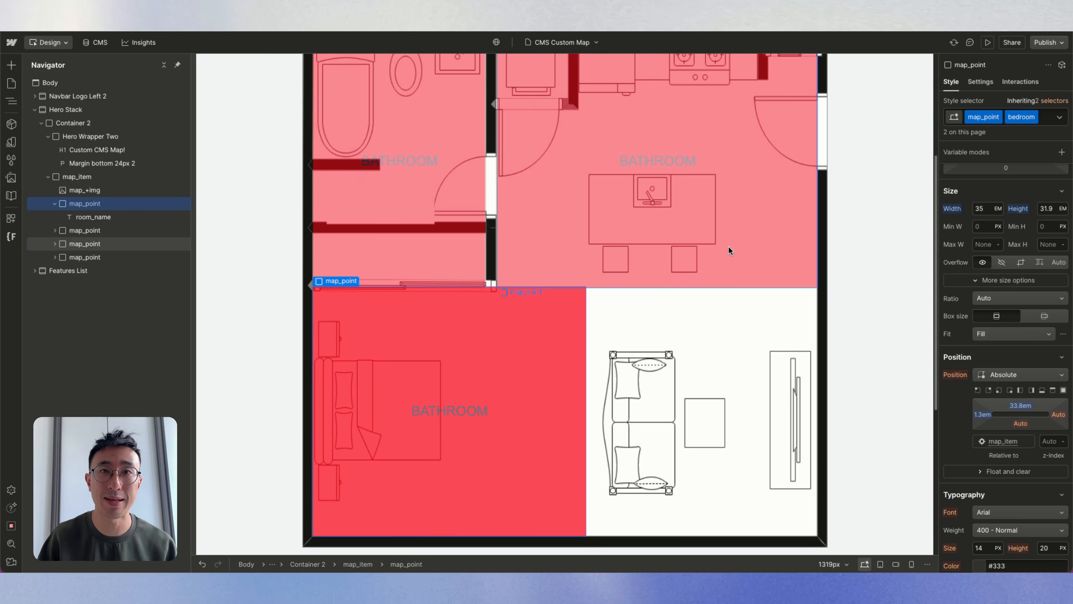
{"action": "left_click", "coordinate": [1034, 117]}
{"action": "left_click", "coordinate": [1025, 145]}
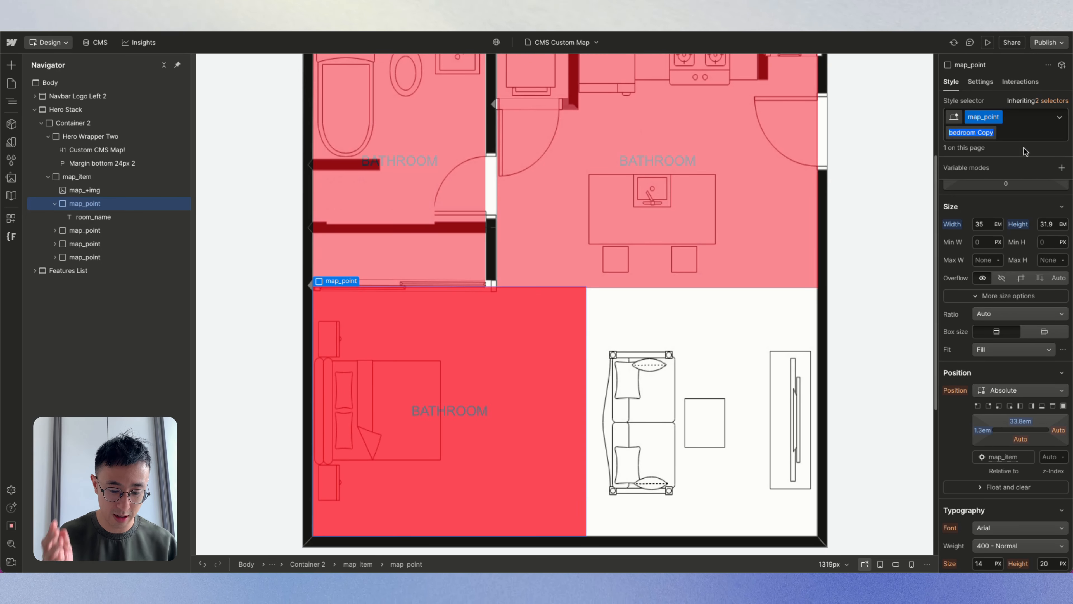
{"action": "type", "text": "livingroo"}
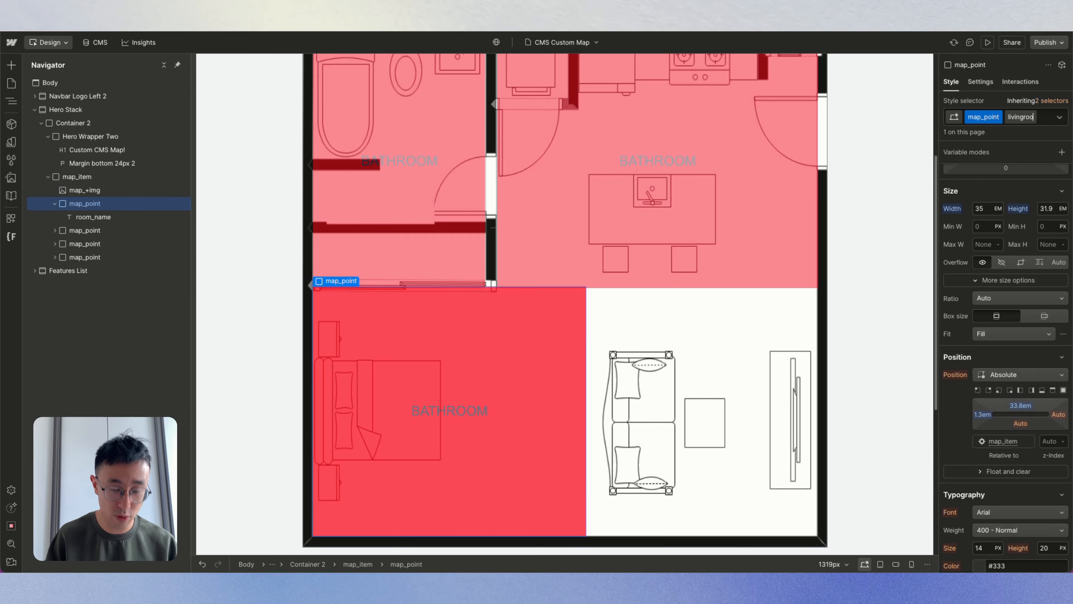
{"action": "type", "text": "m"}
{"action": "key", "text": "Return"}
Step: Move the livingroom map_point to a left offset of about 36em, beside the bedroom, and set its width to 29.5 EM
{"action": "left_click_drag", "start_coordinate": [982, 414], "coordinate": [997, 418]}
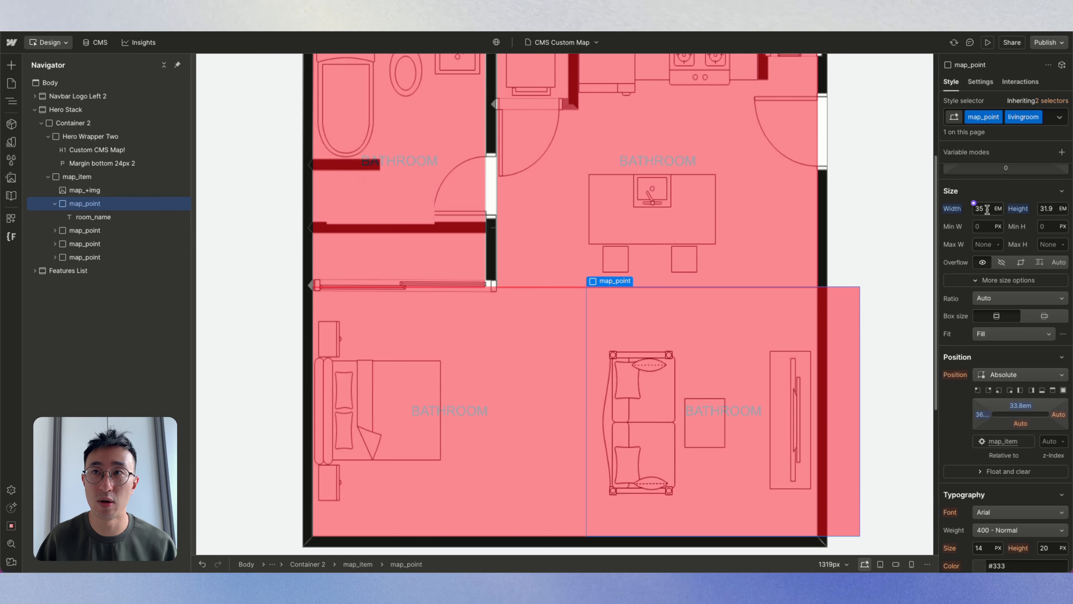
{"action": "left_click", "coordinate": [973, 203]}
{"action": "type", "text": "30"}
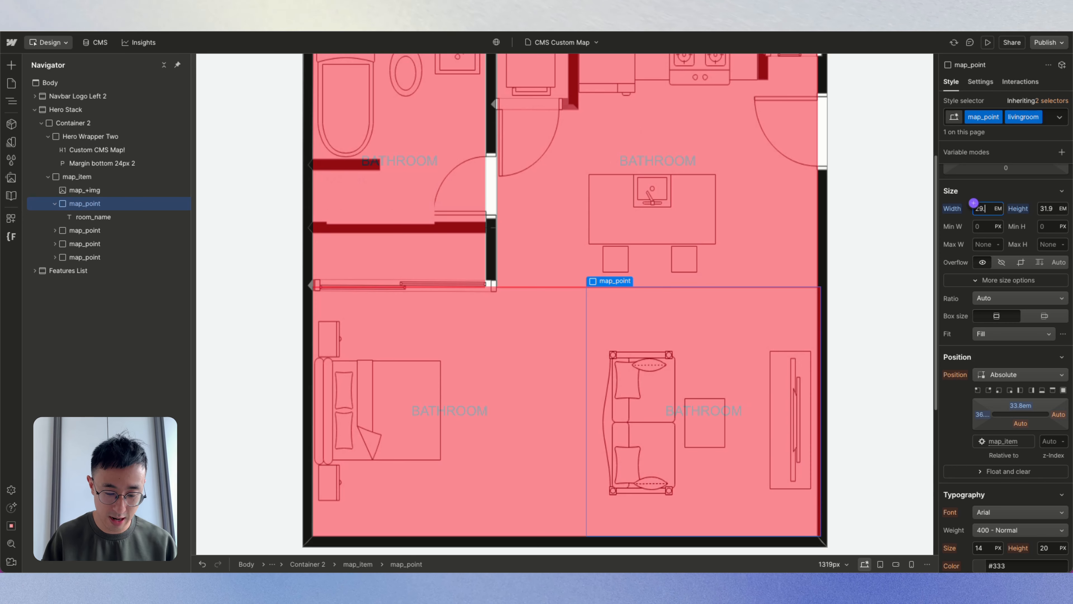
{"action": "type", "text": "5"}
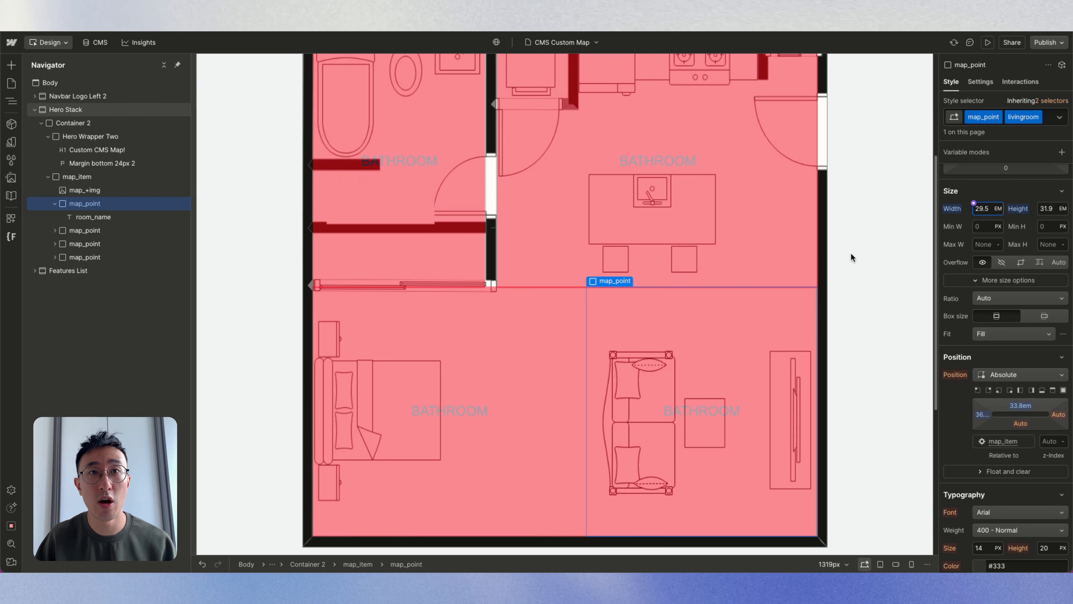
{"action": "left_click", "coordinate": [258, 314]}
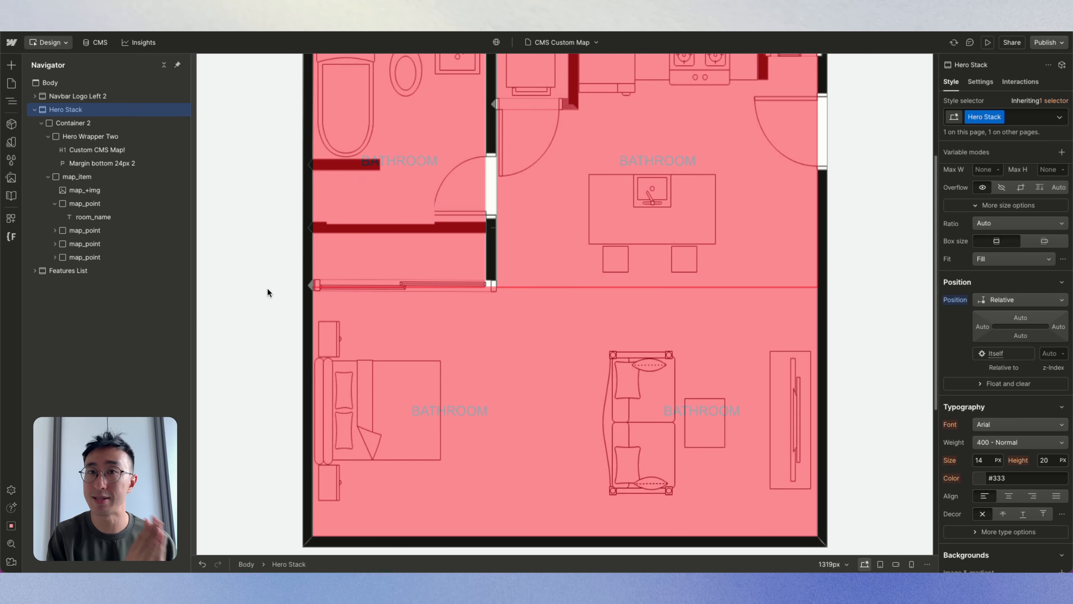
Step: Change the room_name labels to Kitchen for the kitchen, BEDROOM for the bedroom, and TV for the living room
{"action": "double_click", "coordinate": [650, 159]}
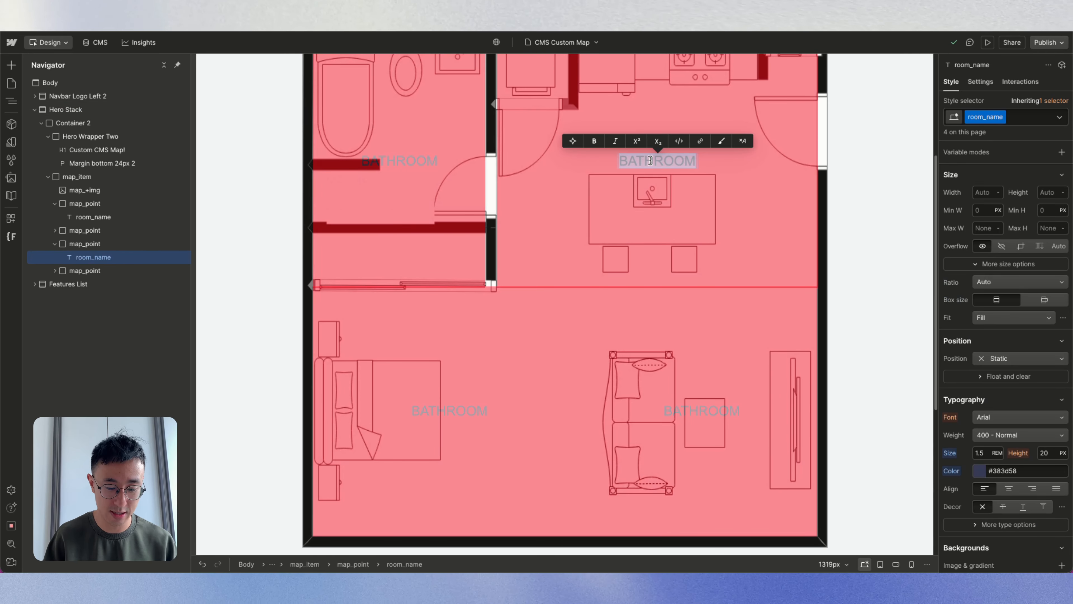
{"action": "type", "text": "Kitchen"}
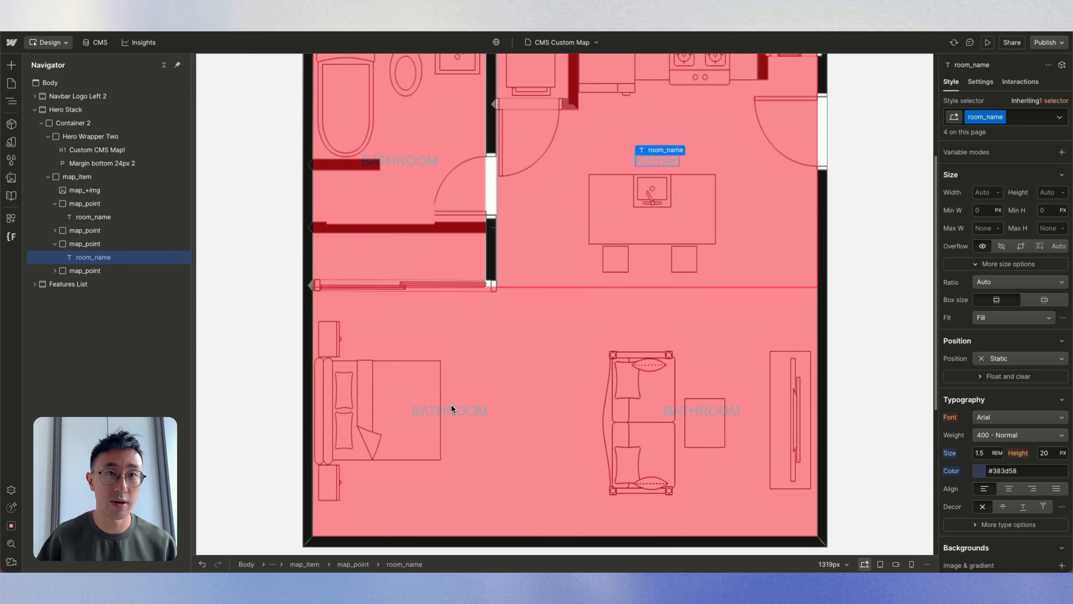
{"action": "left_click", "coordinate": [452, 410]}
{"action": "double_click", "coordinate": [452, 410]}
{"action": "type", "text": "BEDRO"}
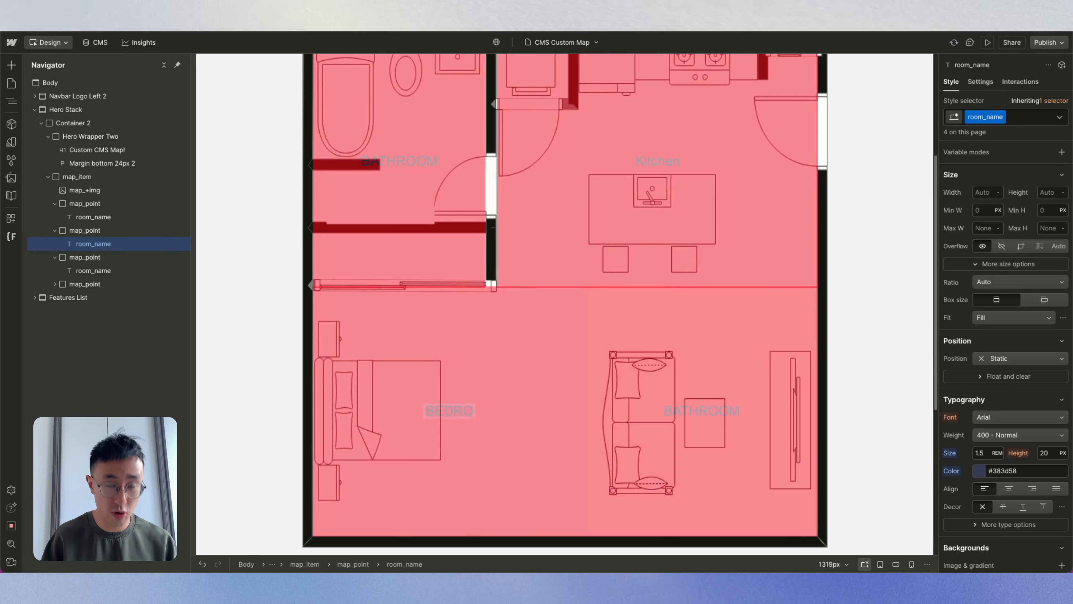
{"action": "left_click", "coordinate": [702, 410]}
{"action": "double_click", "coordinate": [701, 410]}
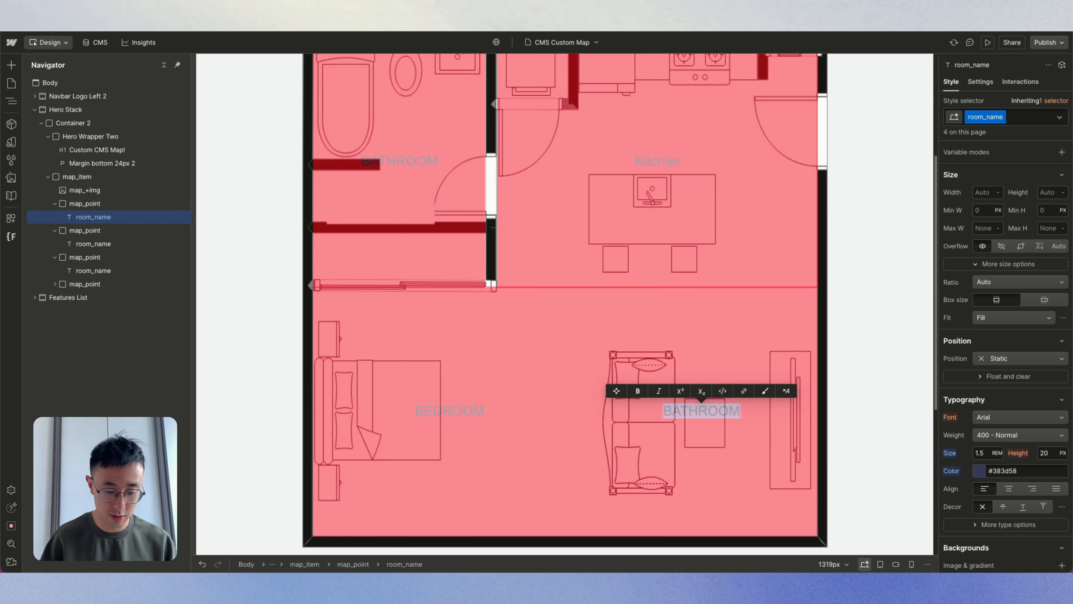
{"action": "type", "text": "TV"}
{"action": "scroll", "coordinate": [499, 284], "scroll_direction": "up", "scroll_amount": 1}
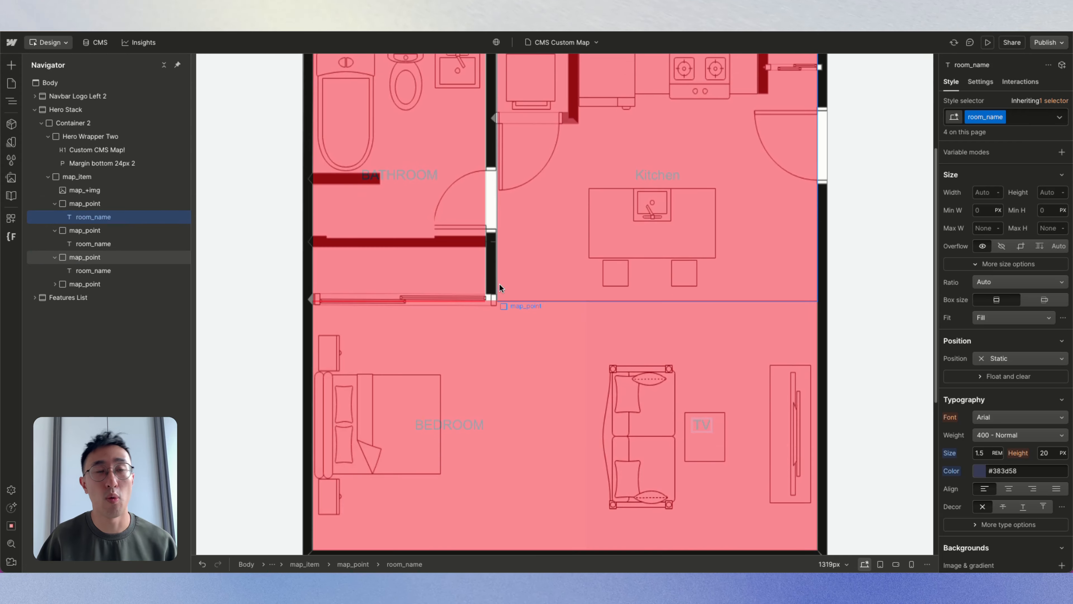
Step: Set the kitchen map_point's background color to green #00ff99
{"action": "left_click", "coordinate": [550, 268]}
{"action": "scroll", "coordinate": [545, 264], "scroll_direction": "up", "scroll_amount": 2}
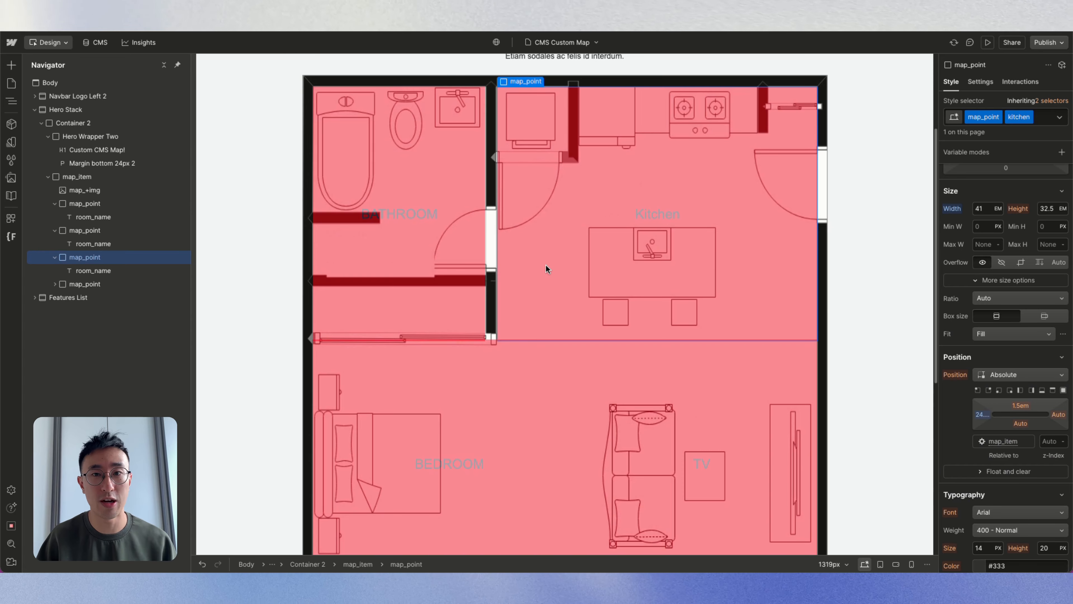
{"action": "scroll", "coordinate": [1024, 363], "scroll_direction": "down", "scroll_amount": 4}
{"action": "scroll", "coordinate": [1024, 363], "scroll_direction": "down", "scroll_amount": 2}
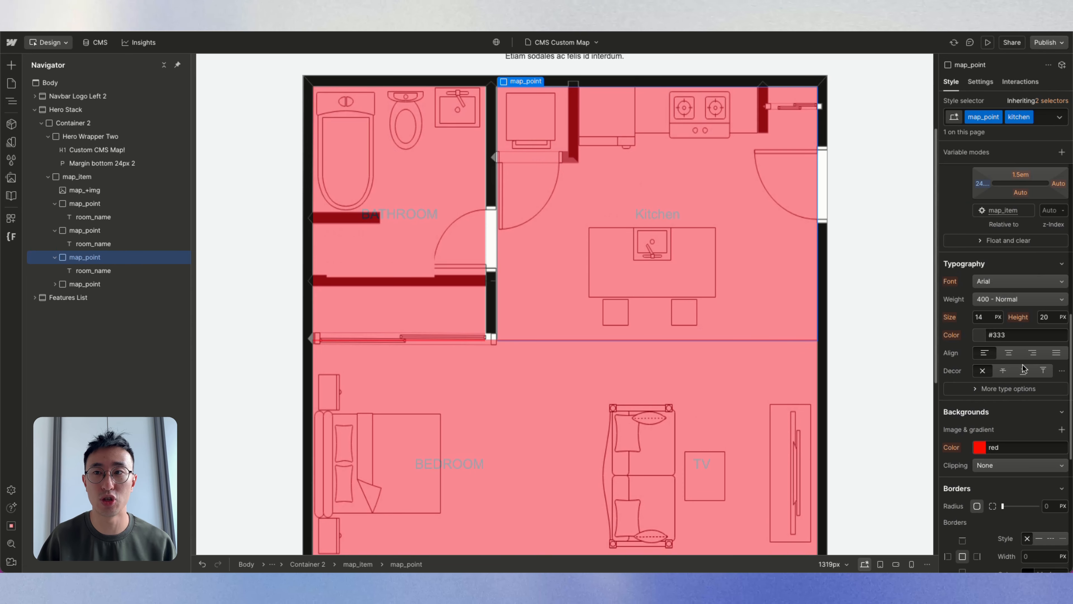
{"action": "left_click", "coordinate": [980, 448]}
{"action": "left_click", "coordinate": [1010, 377]}
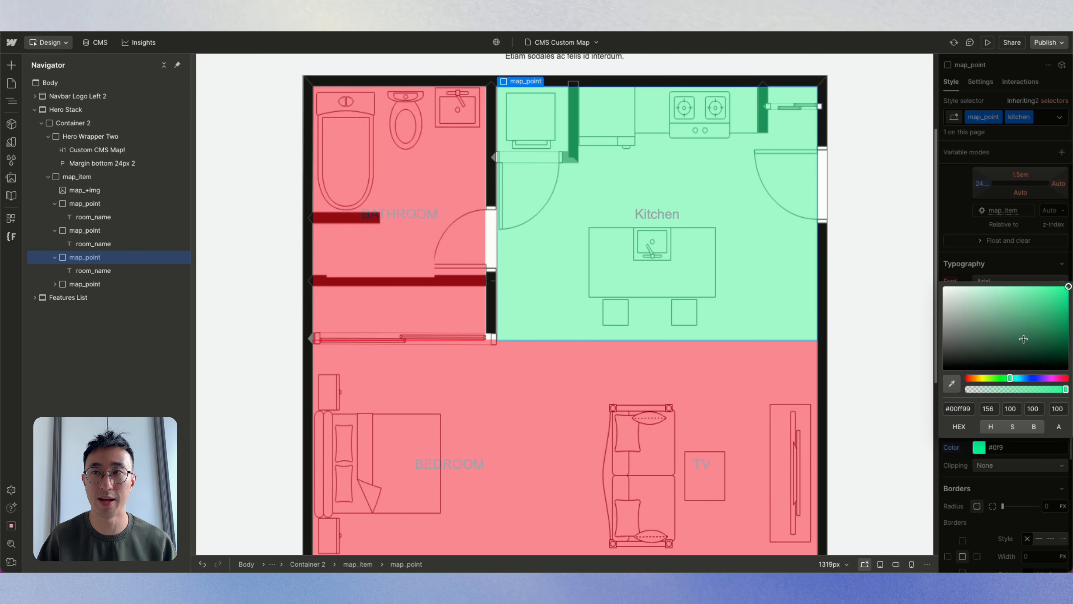
Step: Set the livingroom map_point's background color to violet-blue #3c00ff
{"action": "left_click", "coordinate": [650, 421]}
{"action": "left_click", "coordinate": [992, 449]}
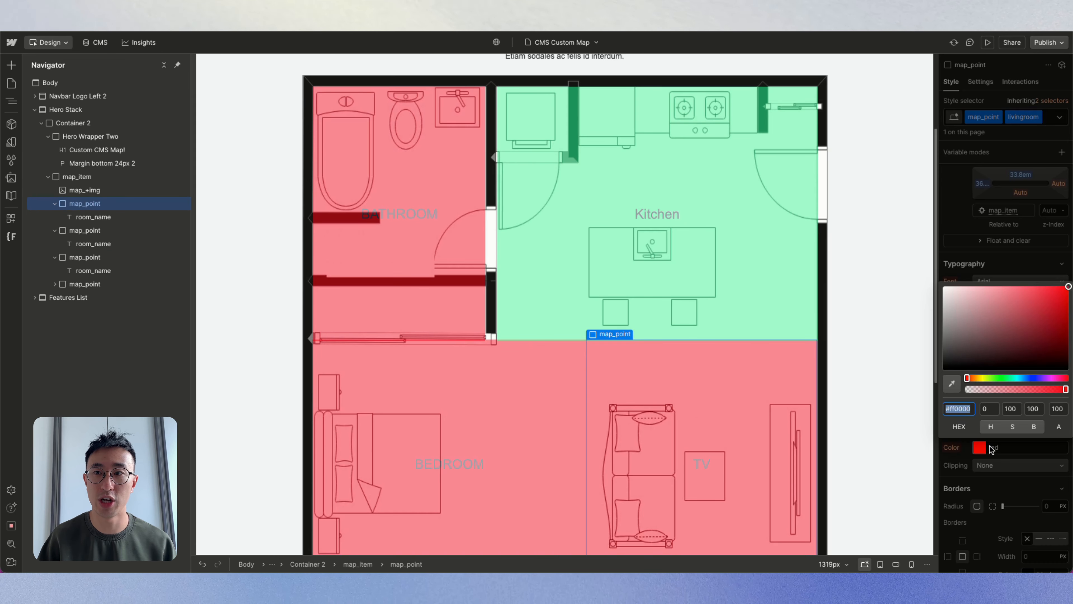
{"action": "left_click", "coordinate": [1013, 377]}
{"action": "left_click", "coordinate": [1035, 378]}
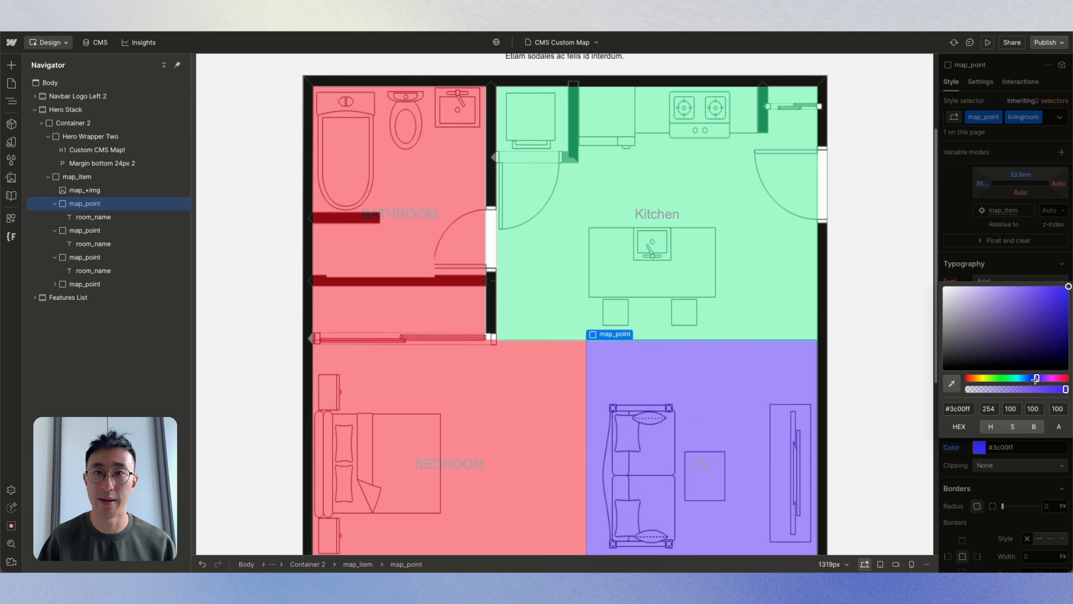
Step: Set the bedroom map_point's background color to yellow #eaff00
{"action": "left_click", "coordinate": [512, 364]}
{"action": "left_click", "coordinate": [983, 442]}
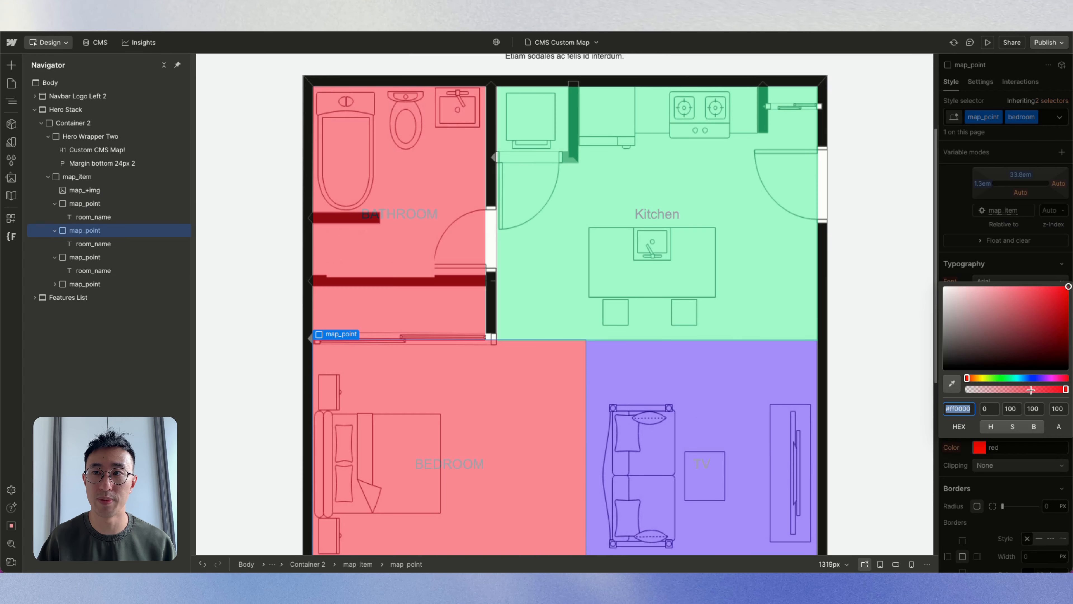
{"action": "left_click", "coordinate": [987, 378]}
{"action": "left_click", "coordinate": [875, 314]}
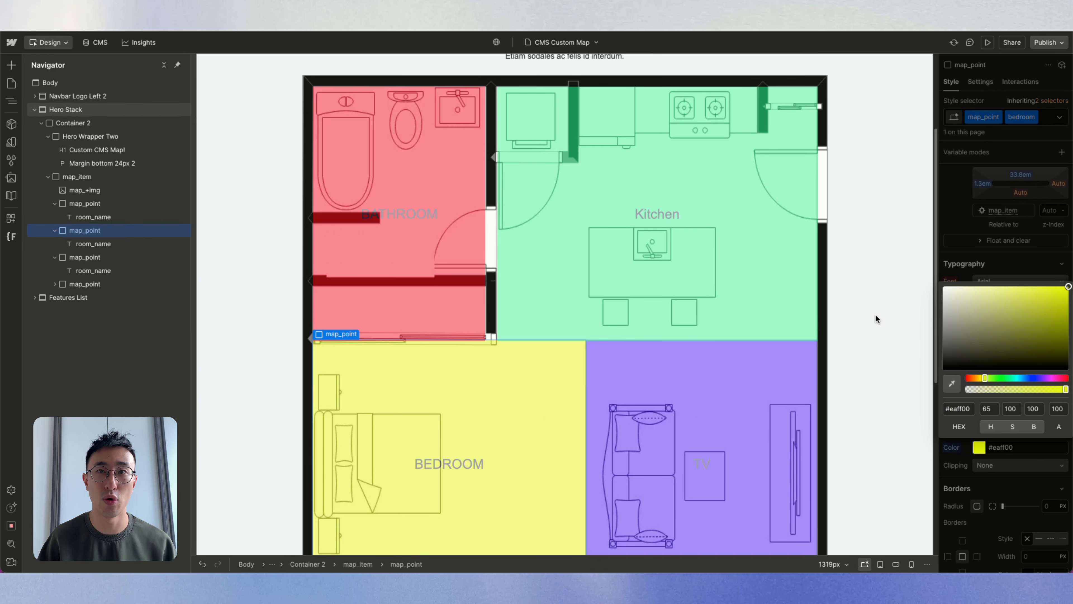
{"action": "scroll", "coordinate": [876, 309], "scroll_direction": "down", "scroll_amount": 3}
{"action": "scroll", "coordinate": [876, 312], "scroll_direction": "up", "scroll_amount": 3}
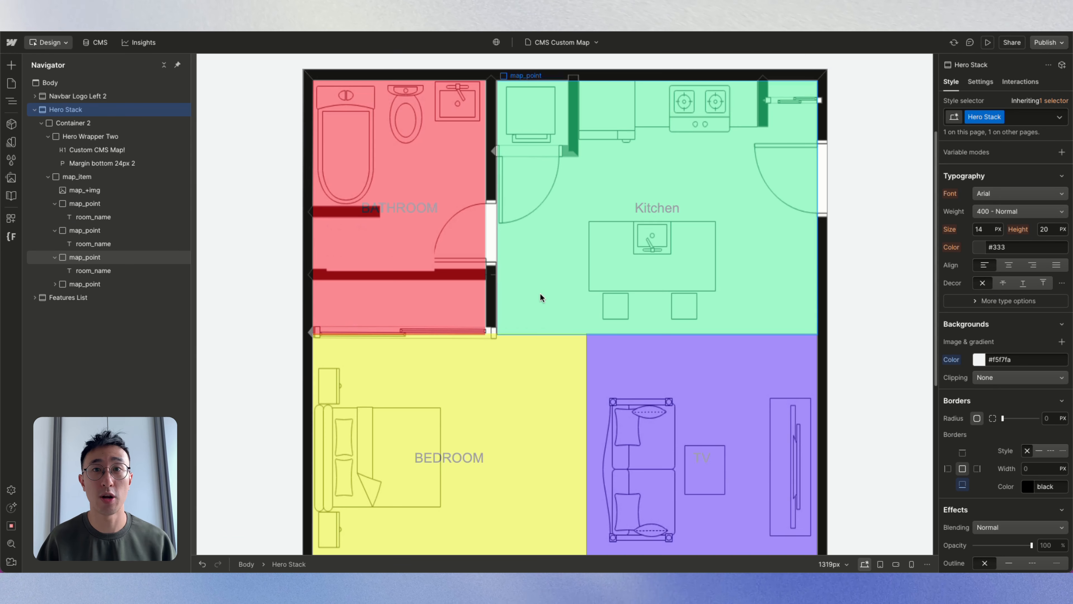
Step: Examine the em-based width, height and position settings of the livingroom map_point
{"action": "left_click", "coordinate": [658, 348]}
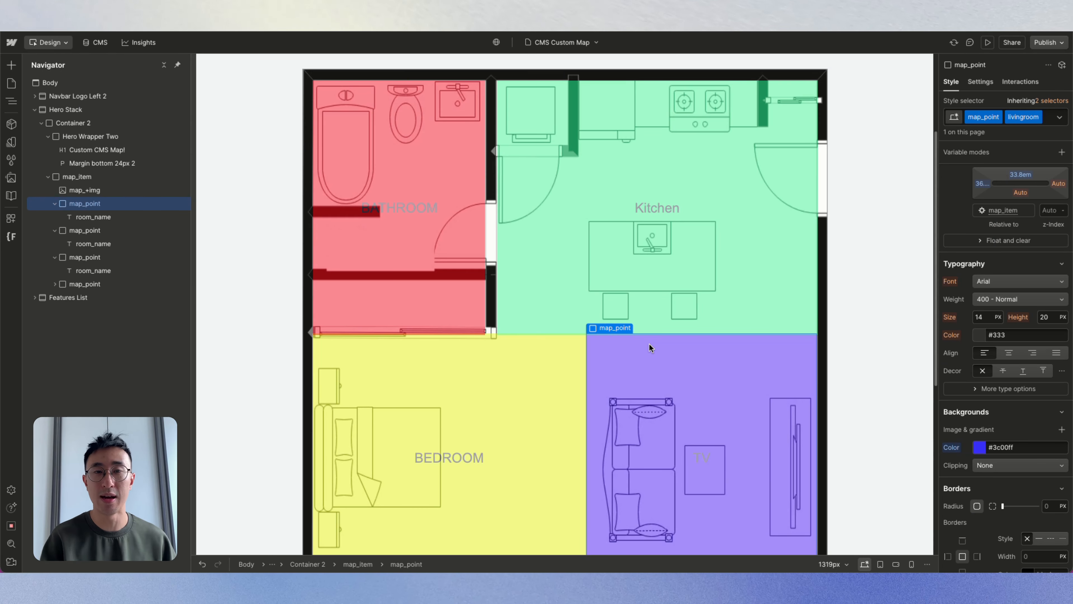
{"action": "scroll", "coordinate": [658, 335], "scroll_direction": "up", "scroll_amount": 2}
{"action": "scroll", "coordinate": [1041, 301], "scroll_direction": "up", "scroll_amount": 5}
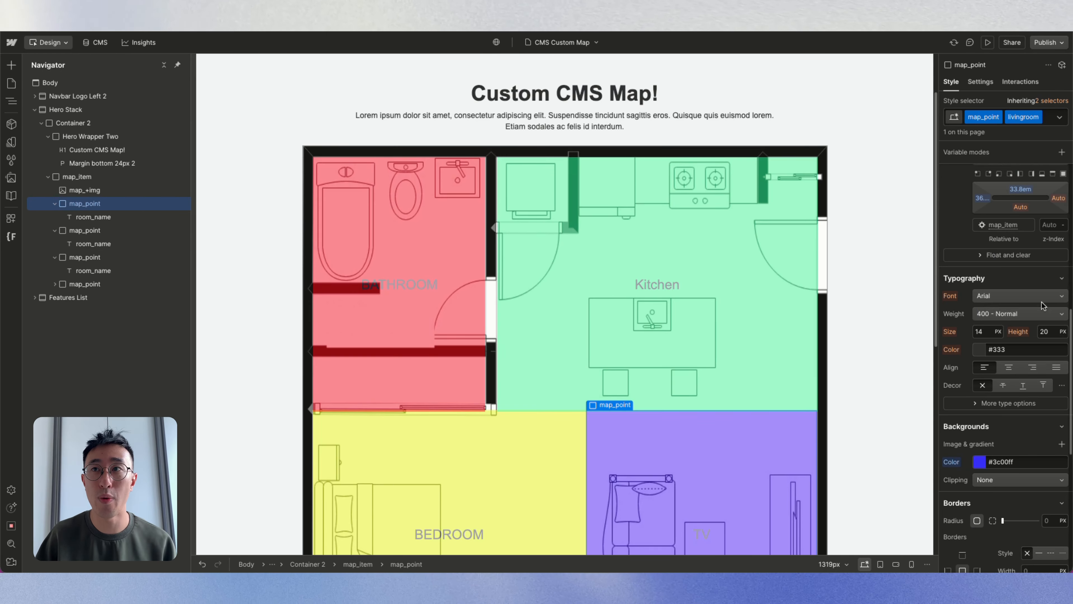
{"action": "scroll", "coordinate": [1032, 294], "scroll_direction": "up", "scroll_amount": 1}
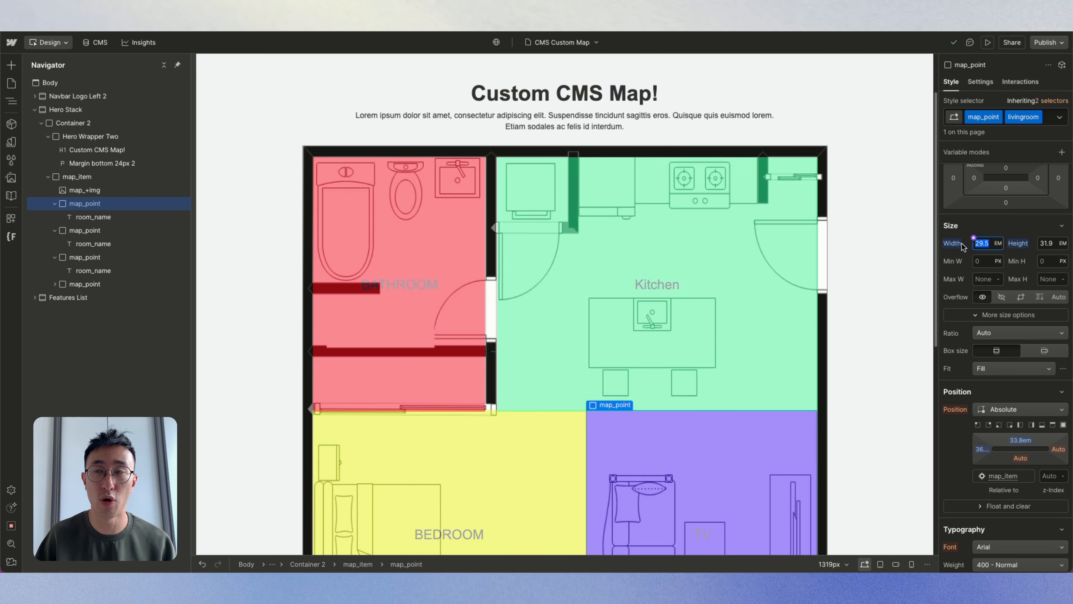
{"action": "scroll", "coordinate": [962, 250], "scroll_direction": "down", "scroll_amount": 1}
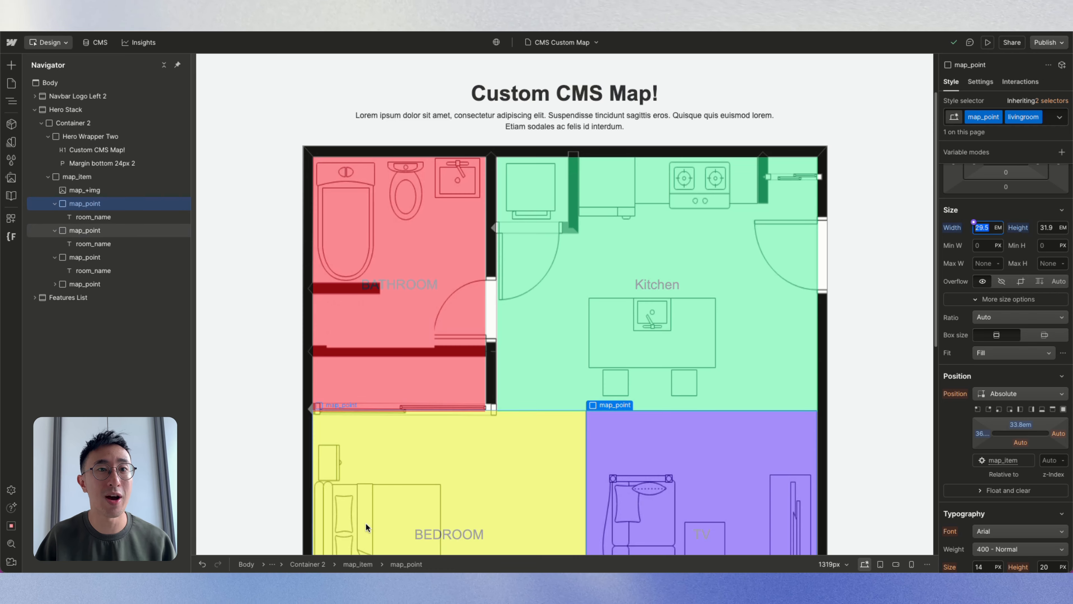
Step: Set the map_item wrapper's font size to 1 VW and check the room points against the floor plan
{"action": "left_click", "coordinate": [367, 563]}
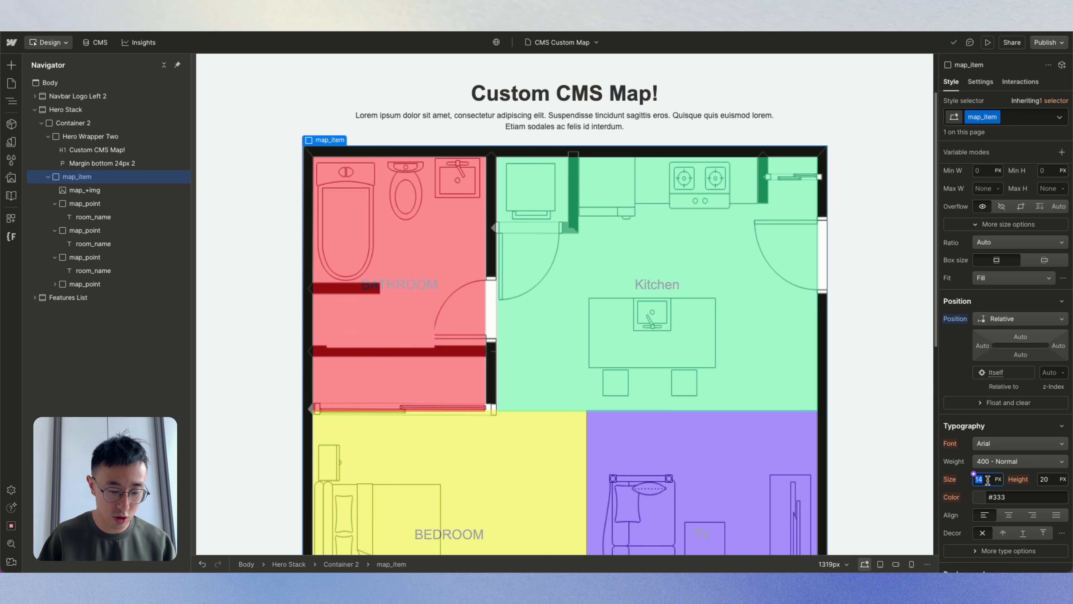
{"action": "type", "text": "1vw"}
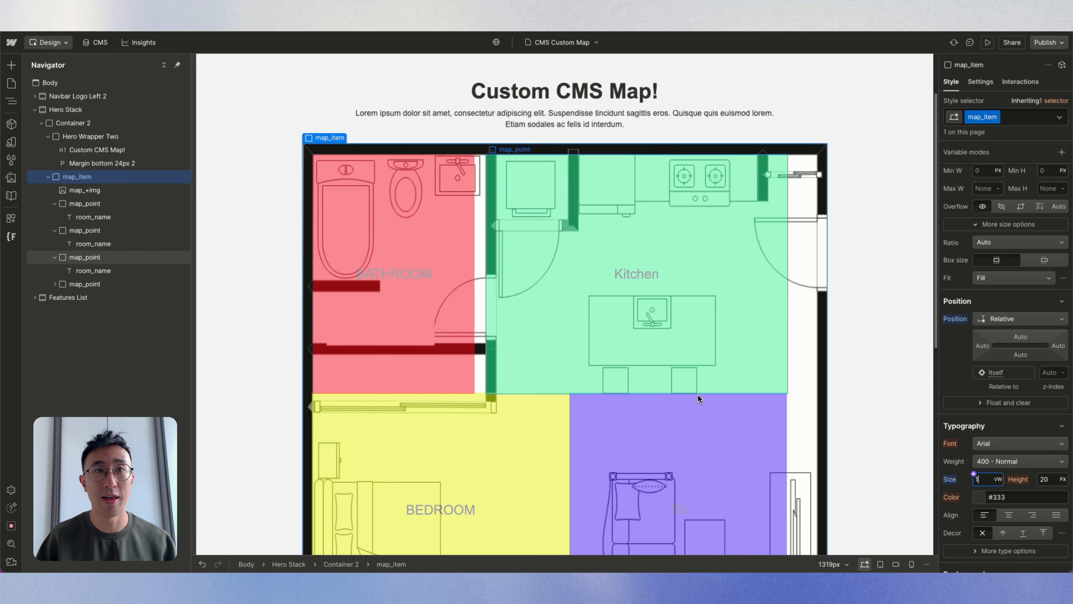
{"action": "scroll", "coordinate": [697, 394], "scroll_direction": "down", "scroll_amount": 3}
{"action": "scroll", "coordinate": [690, 353], "scroll_direction": "up", "scroll_amount": 3}
Step: Try font sizes of 3 and 5 VW on map_item to see how the em-based room points scale
{"action": "key", "text": "BackSpace"}
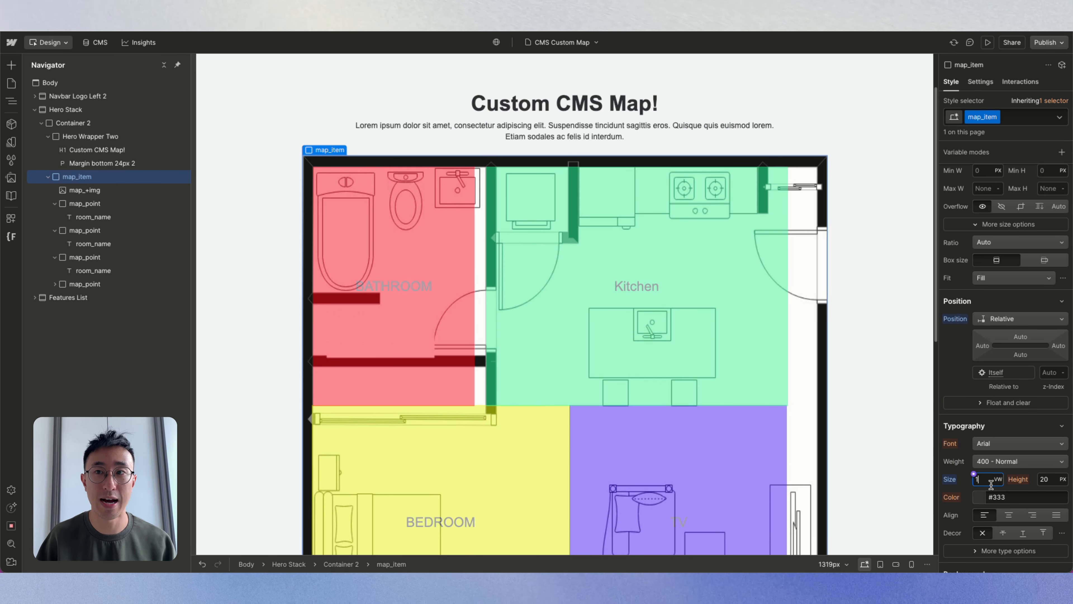
{"action": "type", "text": "3"}
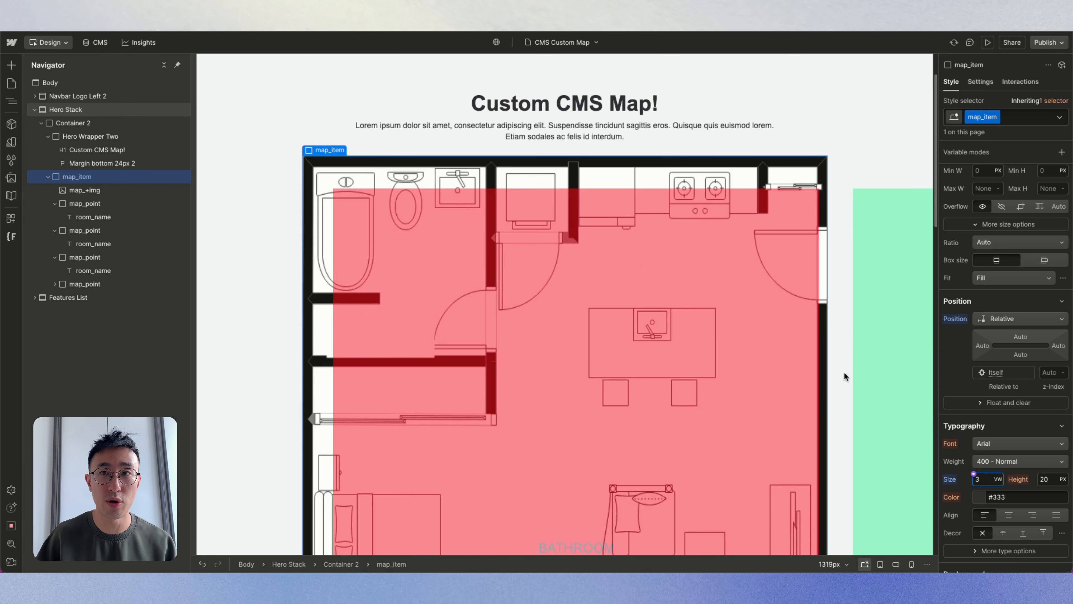
{"action": "scroll", "coordinate": [754, 301], "scroll_direction": "down", "scroll_amount": 4}
{"action": "key", "text": "BackSpace"}
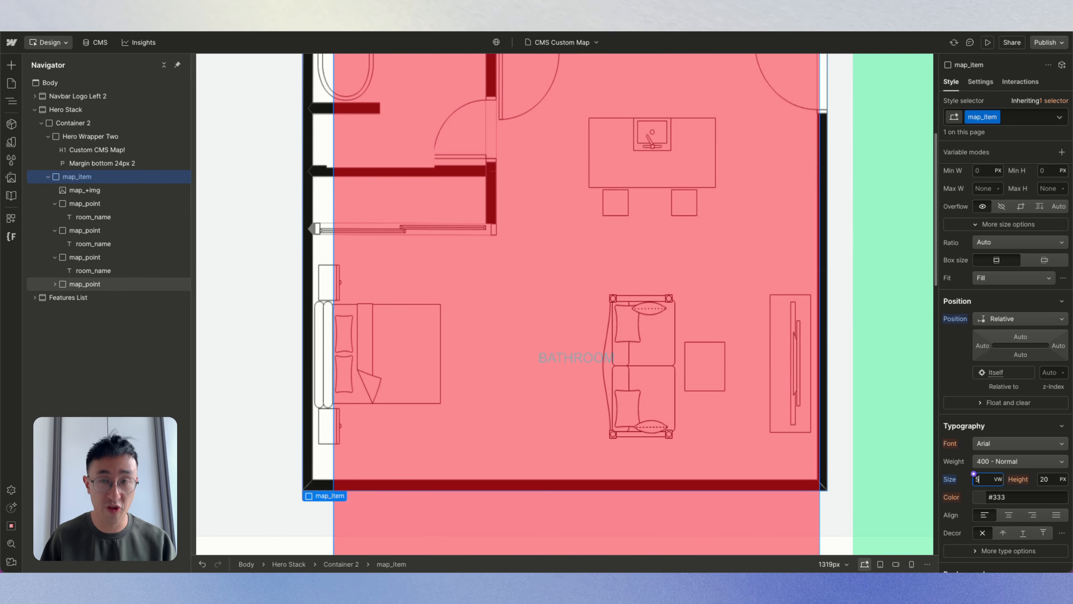
{"action": "type", "text": "5"}
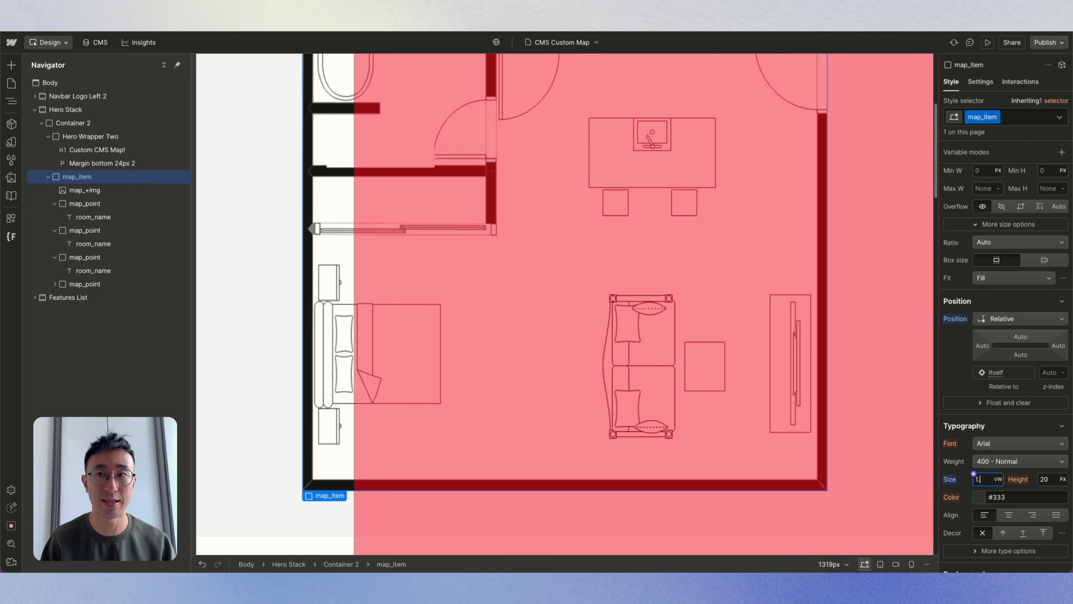
Step: Fine-tune map_item's font size through 1.2, 1.1 and 1.05 to 1.07 VW so the room points fit the floor plan
{"action": "type", "text": ".2"}
{"action": "scroll", "coordinate": [652, 297], "scroll_direction": "up", "scroll_amount": 3}
{"action": "key", "text": "Return"}
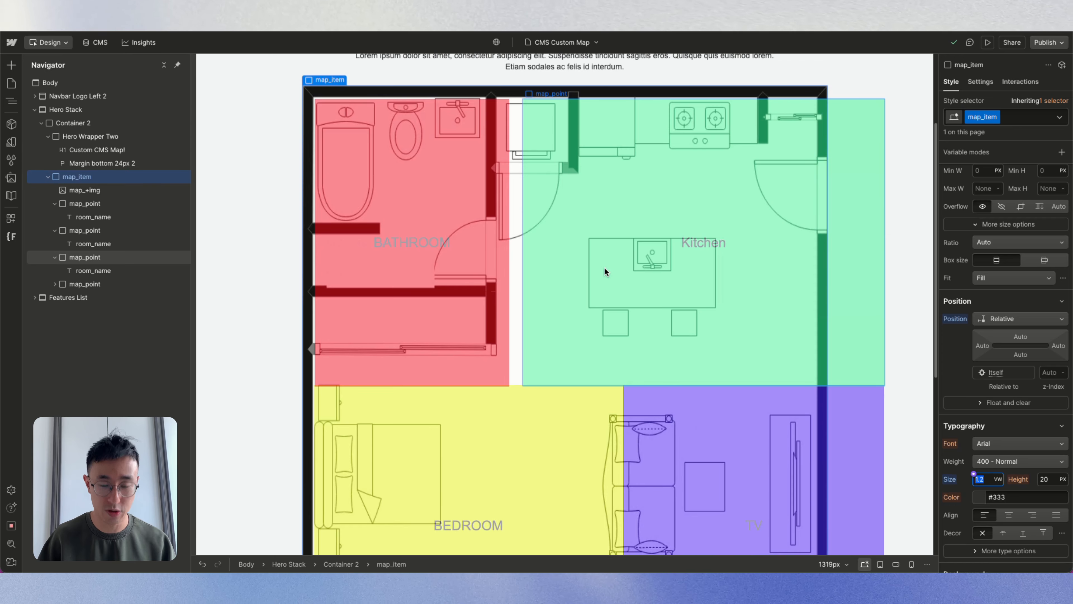
{"action": "type", "text": "1.1"}
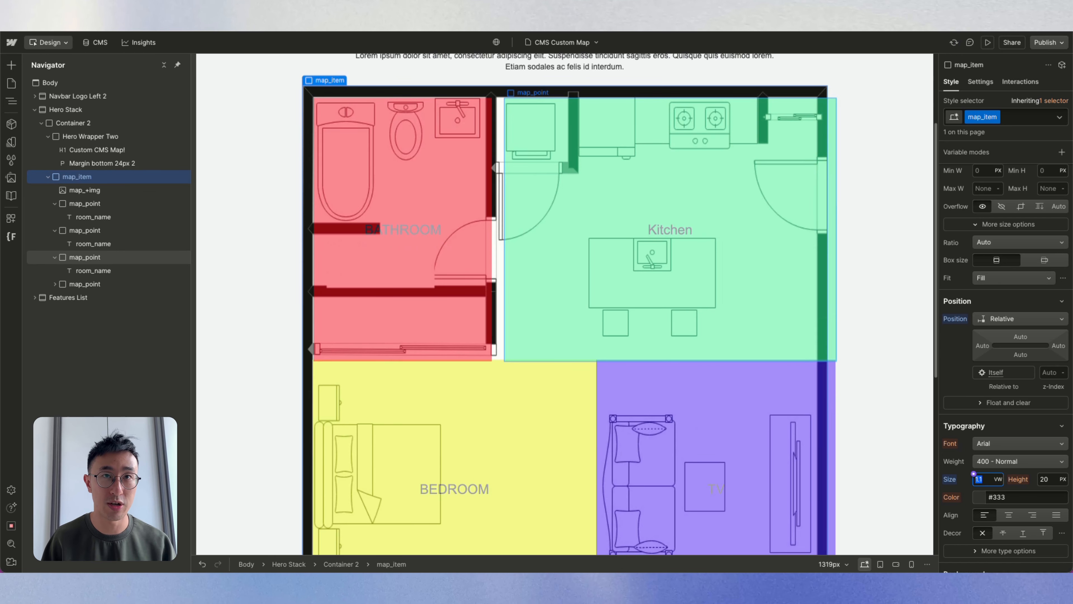
{"action": "type", "text": "1.0"}
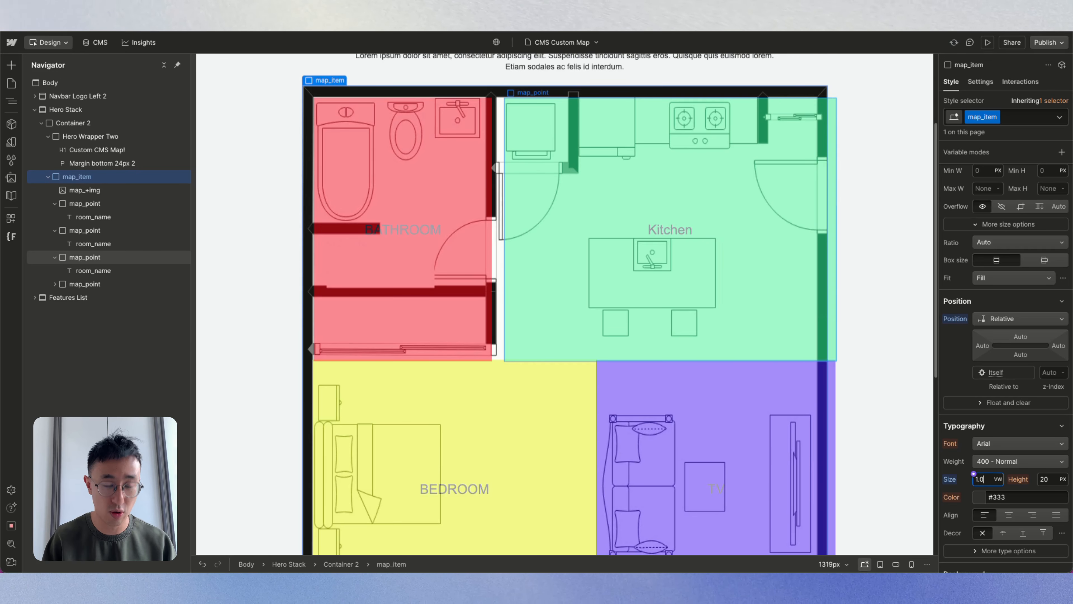
{"action": "type", "text": "5"}
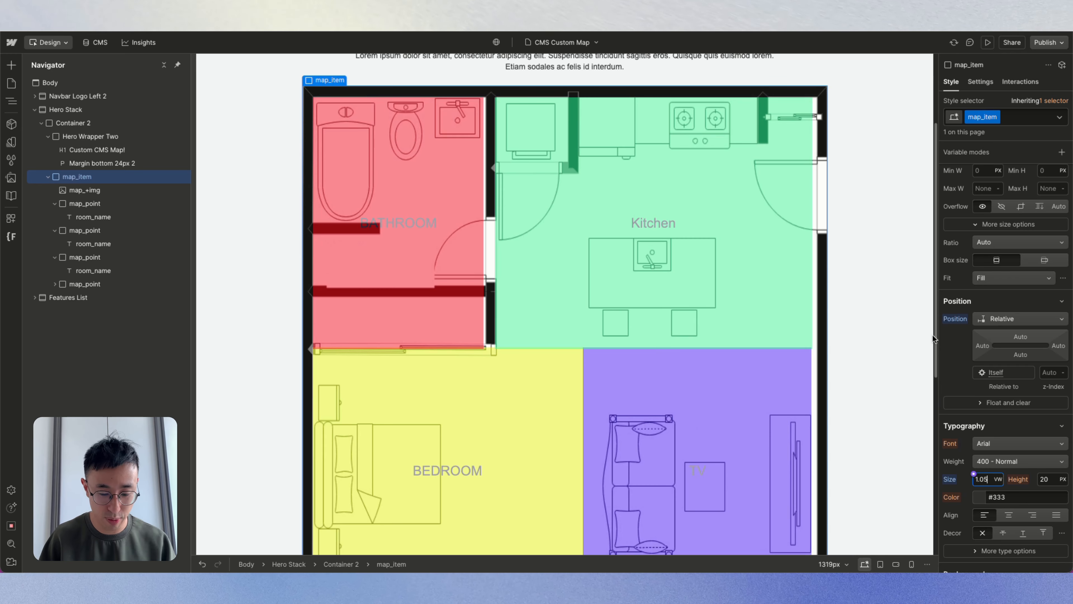
{"action": "key", "text": "BackSpace"}
{"action": "type", "text": "7"}
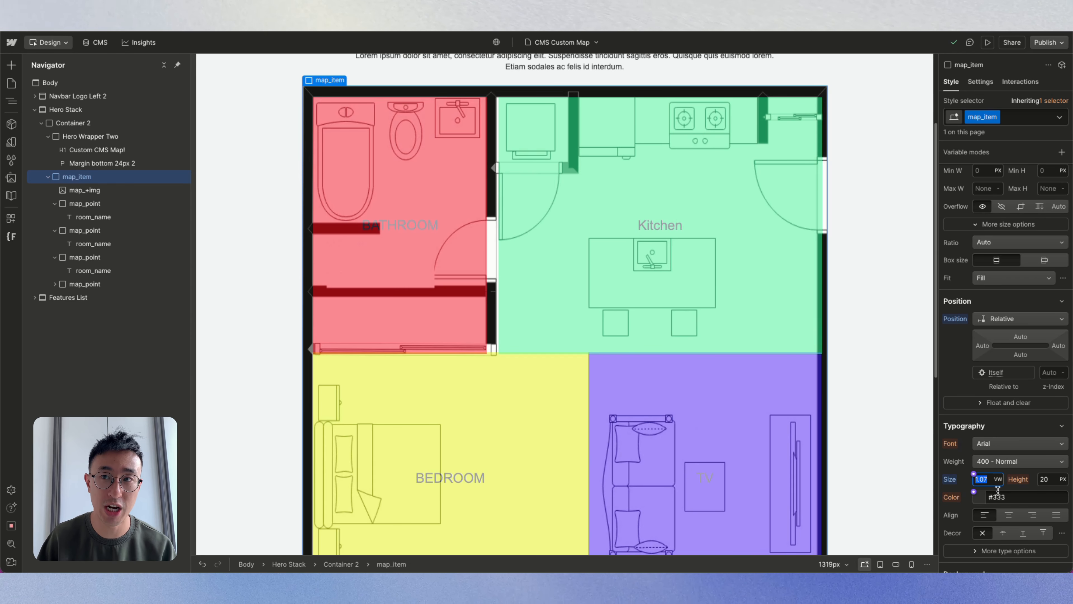
Step: Slightly reduce the kitchen map_point's left offset so it lines up with the kitchen walls
{"action": "left_click", "coordinate": [101, 206]}
{"action": "left_click", "coordinate": [646, 282]}
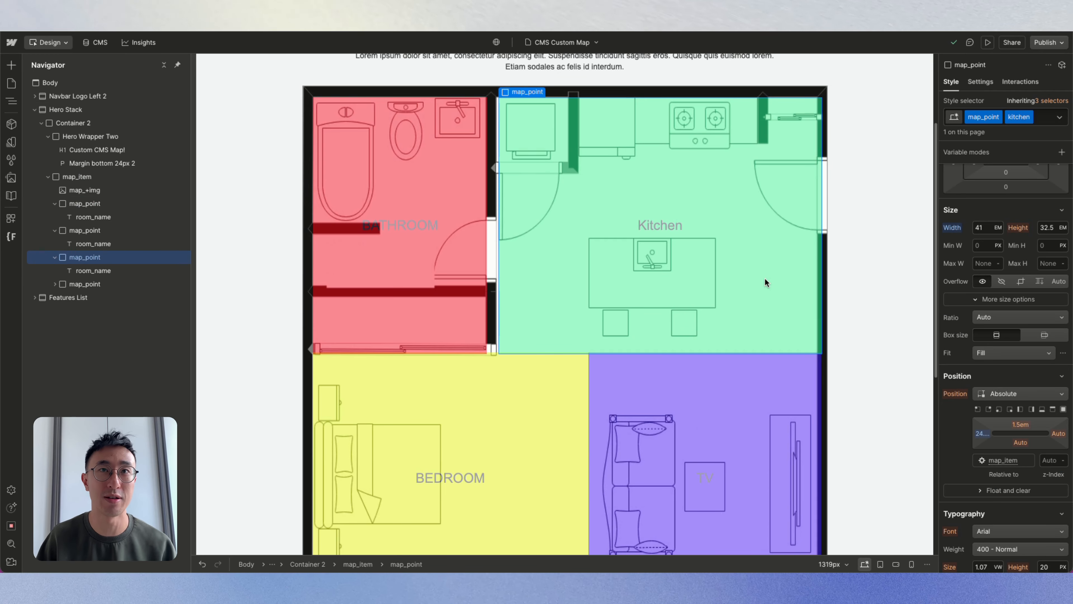
{"action": "left_click_drag", "start_coordinate": [982, 433], "coordinate": [977, 433]}
{"action": "scroll", "coordinate": [758, 292], "scroll_direction": "down", "scroll_amount": 4}
{"action": "left_click", "coordinate": [870, 308]}
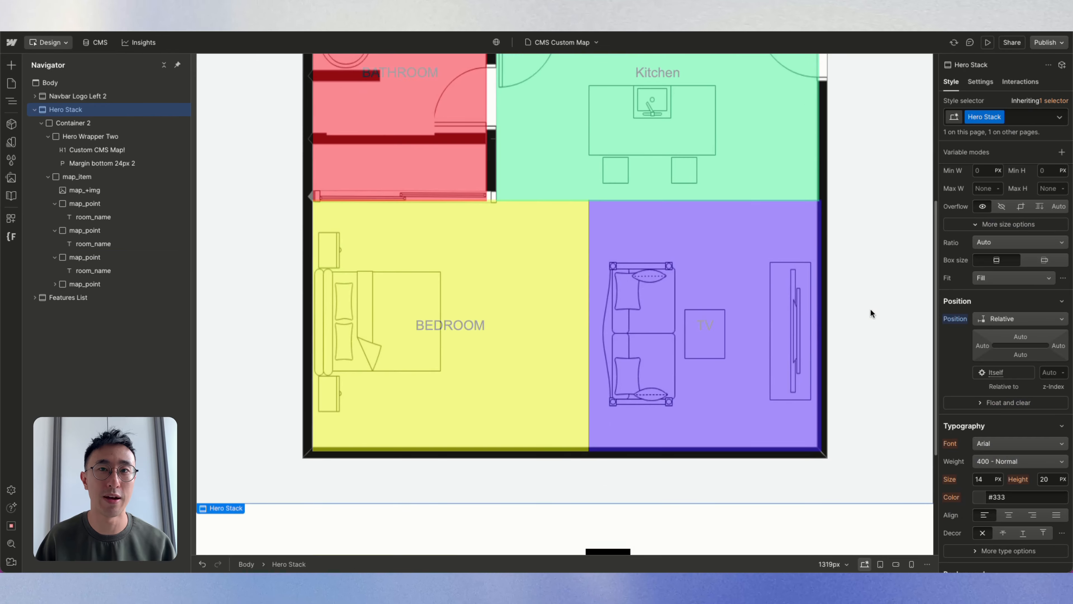
Step: Narrow the desktop canvas to 1033 px to check how the room points scale against the floor plan
{"action": "scroll", "coordinate": [887, 300], "scroll_direction": "up", "scroll_amount": 1}
{"action": "left_click_drag", "start_coordinate": [937, 286], "coordinate": [831, 284]}
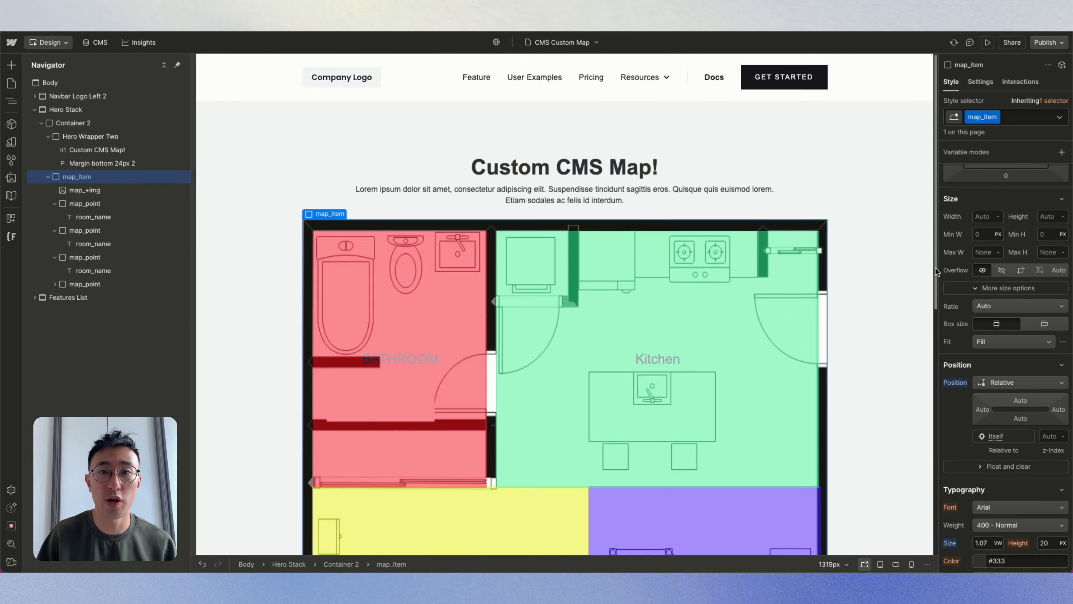
{"action": "left_click_drag", "start_coordinate": [936, 268], "coordinate": [861, 267]}
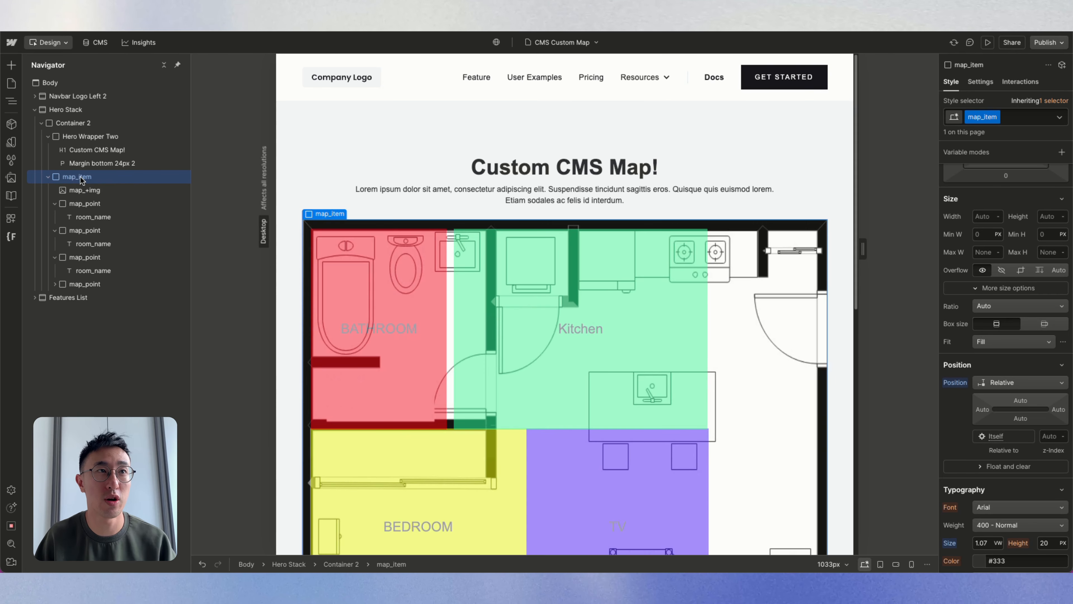
Step: Set map_item's width to 70 VW and check the map's scaling at different desktop canvas widths
{"action": "left_click", "coordinate": [977, 216]}
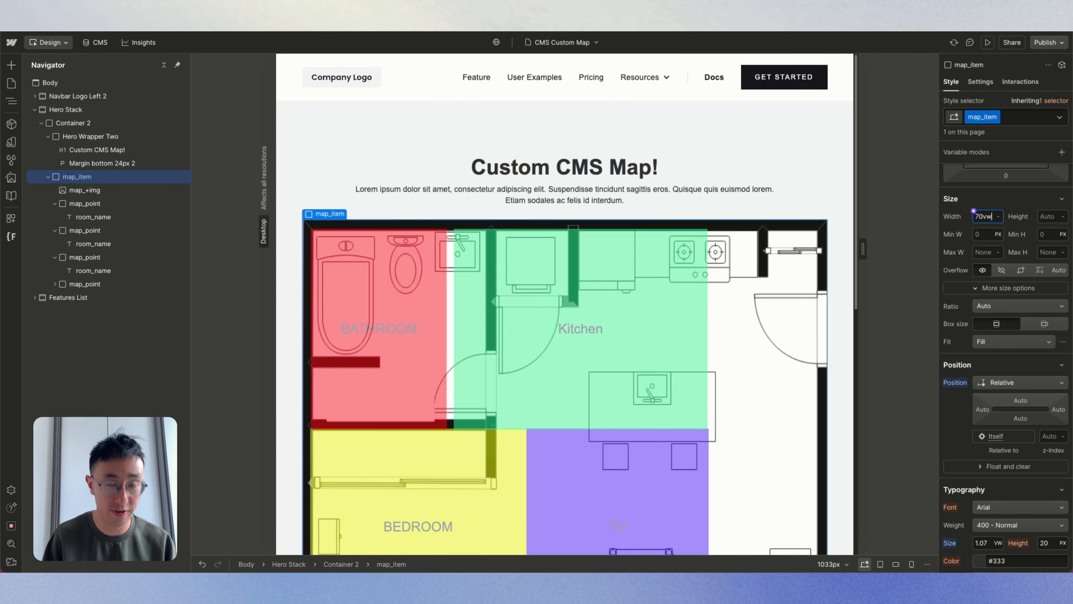
{"action": "key", "text": "Return"}
{"action": "left_click_drag", "start_coordinate": [863, 248], "coordinate": [1026, 268]}
{"action": "scroll", "coordinate": [859, 255], "scroll_direction": "down", "scroll_amount": 3}
{"action": "scroll", "coordinate": [860, 251], "scroll_direction": "down", "scroll_amount": 2}
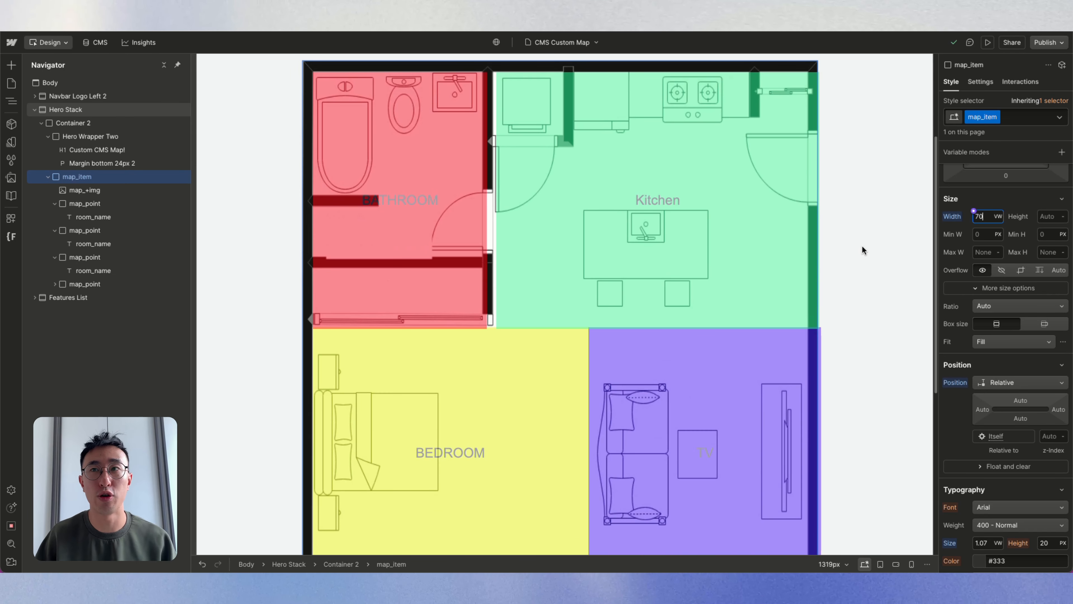
{"action": "mouse_move", "coordinate": [933, 253]}
{"action": "left_mouse_down"}
{"action": "mouse_move", "coordinate": [828, 256]}
{"action": "mouse_move", "coordinate": [945, 265]}
{"action": "left_mouse_up"}
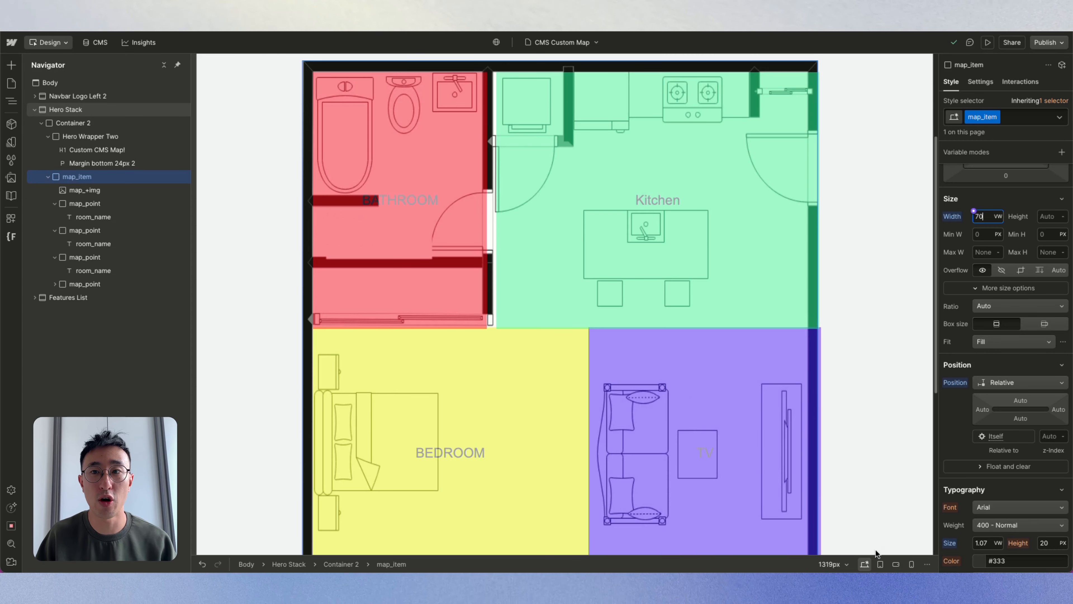
Step: On the tablet breakpoint, try map_item widths of 100 and 80 VW, then set the width to 85 VW
{"action": "left_click", "coordinate": [880, 563]}
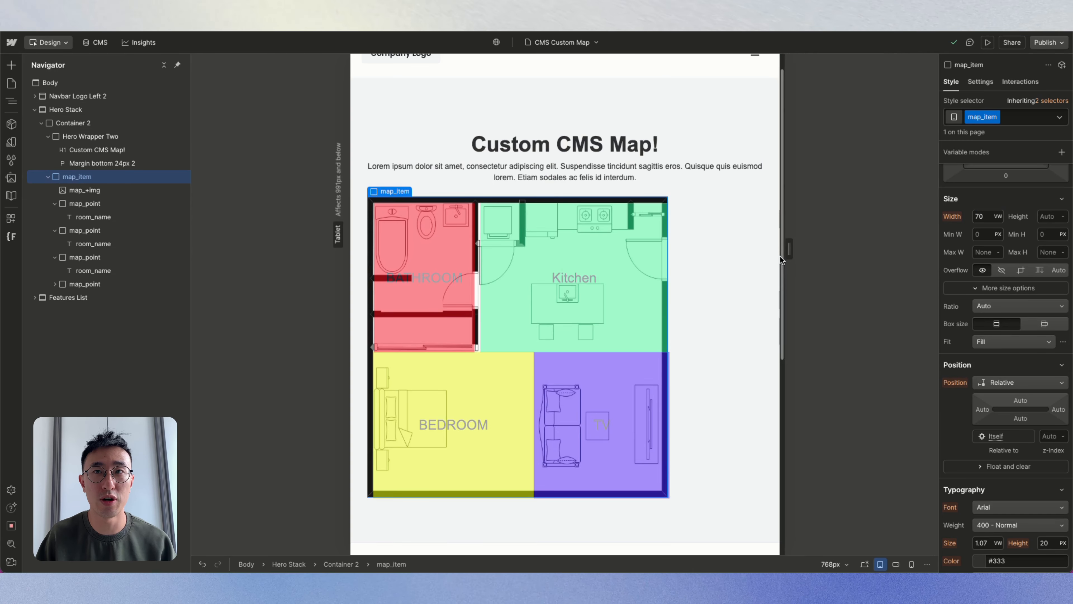
{"action": "left_click_drag", "start_coordinate": [779, 255], "coordinate": [746, 259]}
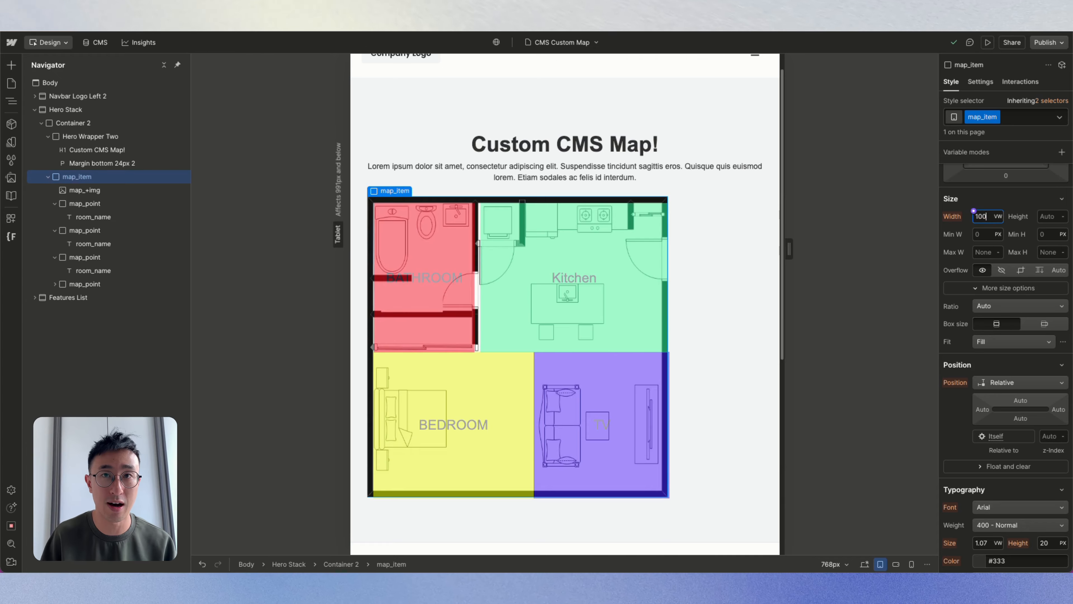
{"action": "key", "text": "Return"}
{"action": "type", "text": "80"}
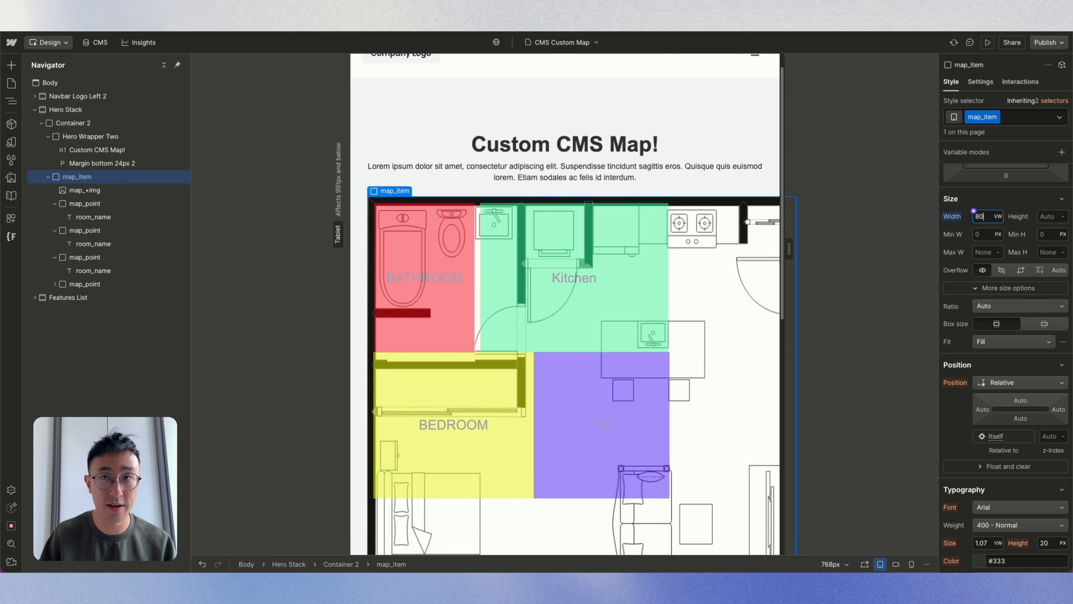
{"action": "key", "text": "Return"}
{"action": "type", "text": "5"}
{"action": "key", "text": "Return"}
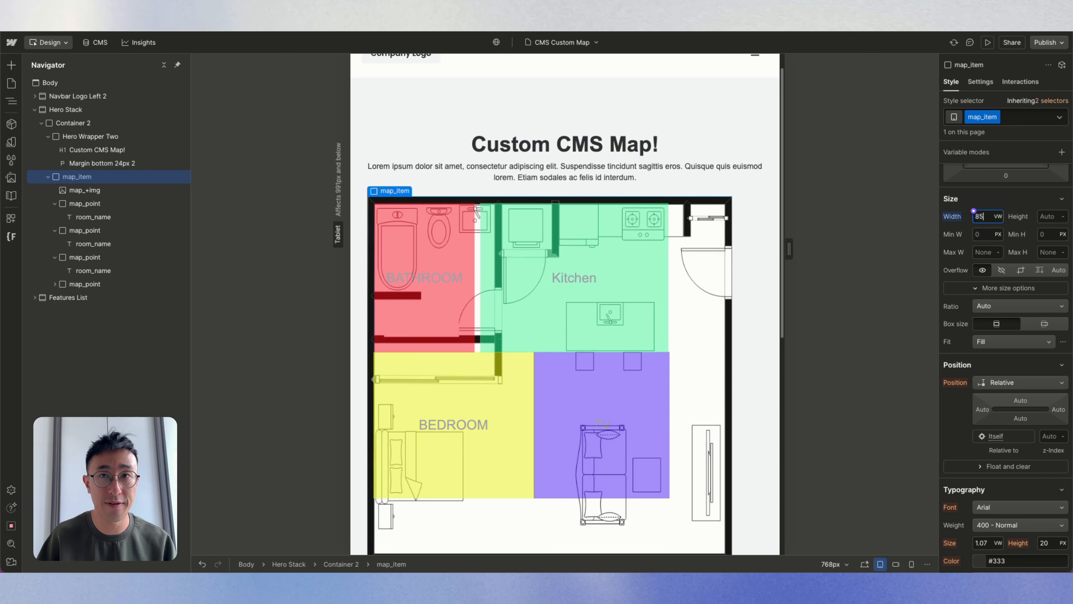
{"action": "left_click_drag", "start_coordinate": [789, 251], "coordinate": [763, 249]}
{"action": "scroll", "coordinate": [691, 247], "scroll_direction": "down", "scroll_amount": 2}
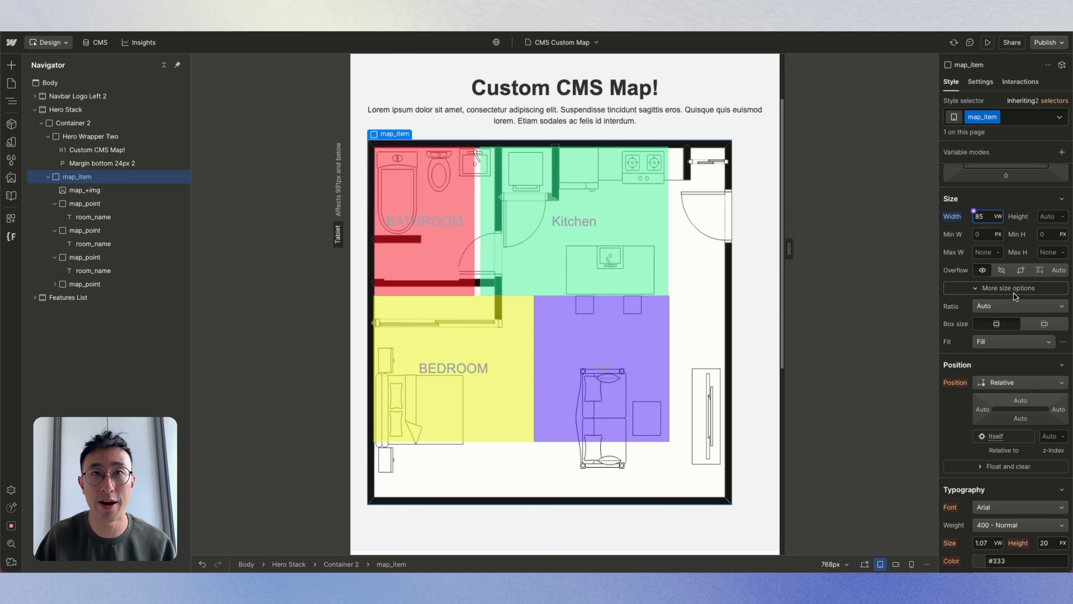
Step: Adjust map_item's tablet font size through 1.5 and 1.25 to 1.3 VW so the room points fit the plan
{"action": "scroll", "coordinate": [1016, 296], "scroll_direction": "down", "scroll_amount": 4}
{"action": "left_click", "coordinate": [988, 382]}
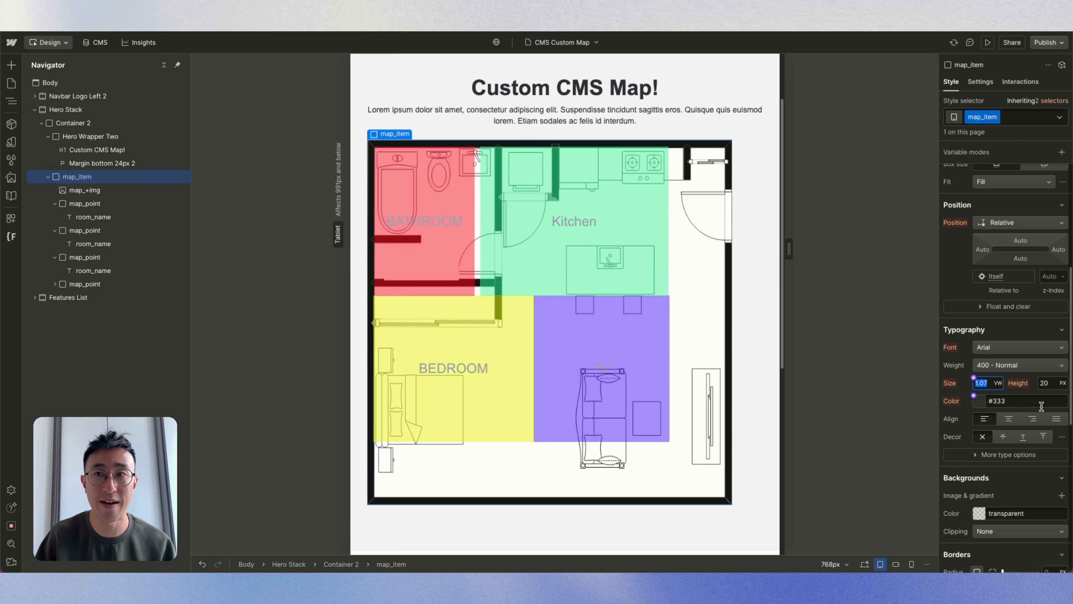
{"action": "type", "text": "1"}
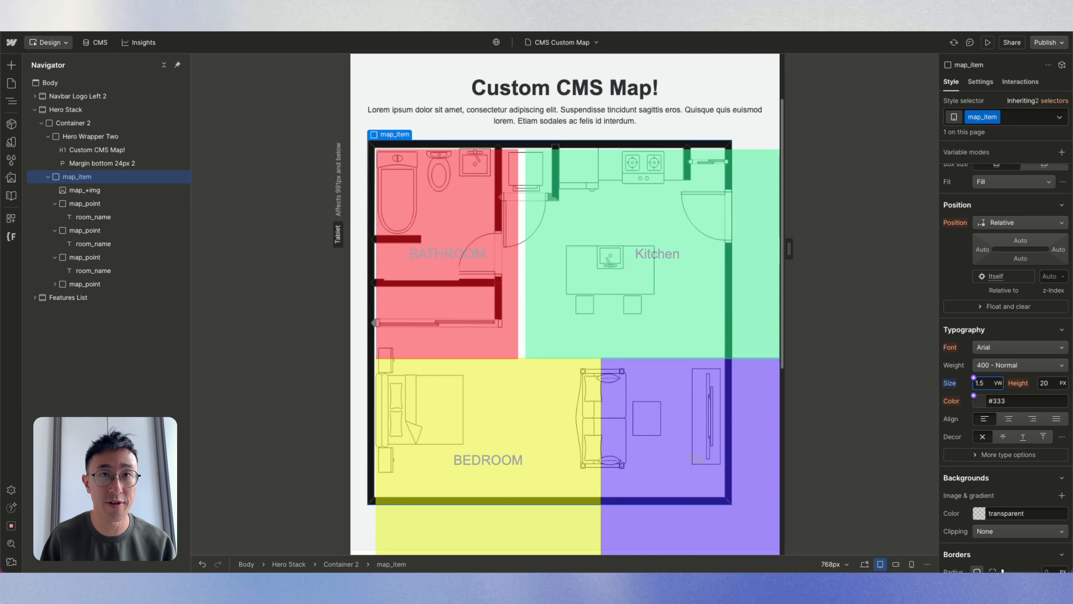
{"action": "key", "text": "BackSpace"}
{"action": "key", "text": "BackSpace"}
{"action": "type", "text": ".3"}
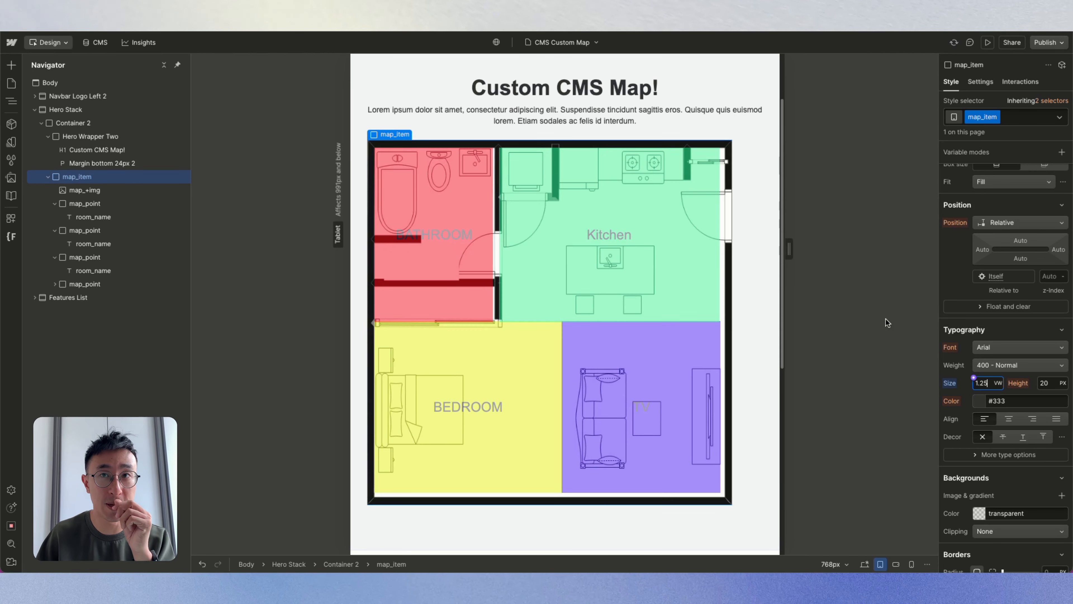
{"action": "key", "text": "BackSpace"}
{"action": "key", "text": "BackSpace"}
{"action": "type", "text": "3"}
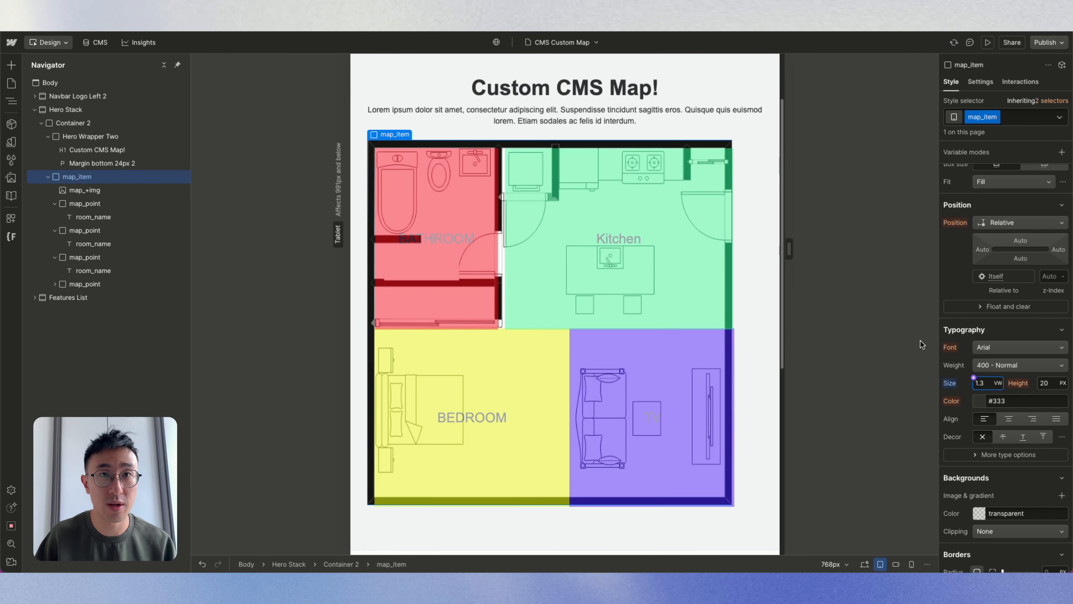
{"action": "left_click_drag", "start_coordinate": [783, 237], "coordinate": [707, 321]}
Step: Check the map on the mobile landscape and portrait breakpoints, widening the portrait canvas to 375 px
{"action": "left_click", "coordinate": [896, 564]}
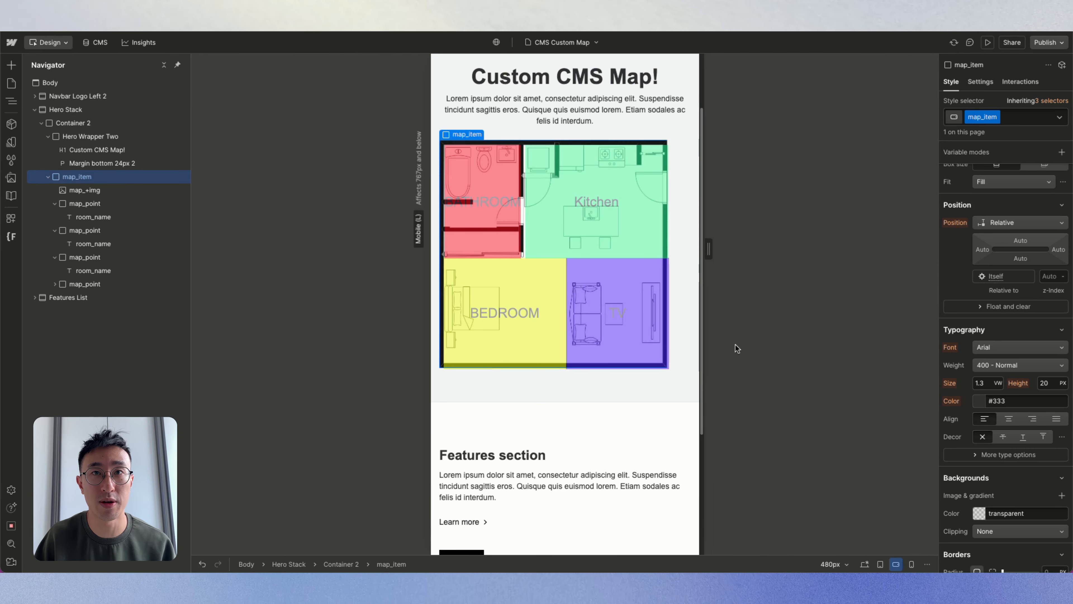
{"action": "left_click", "coordinate": [911, 564]}
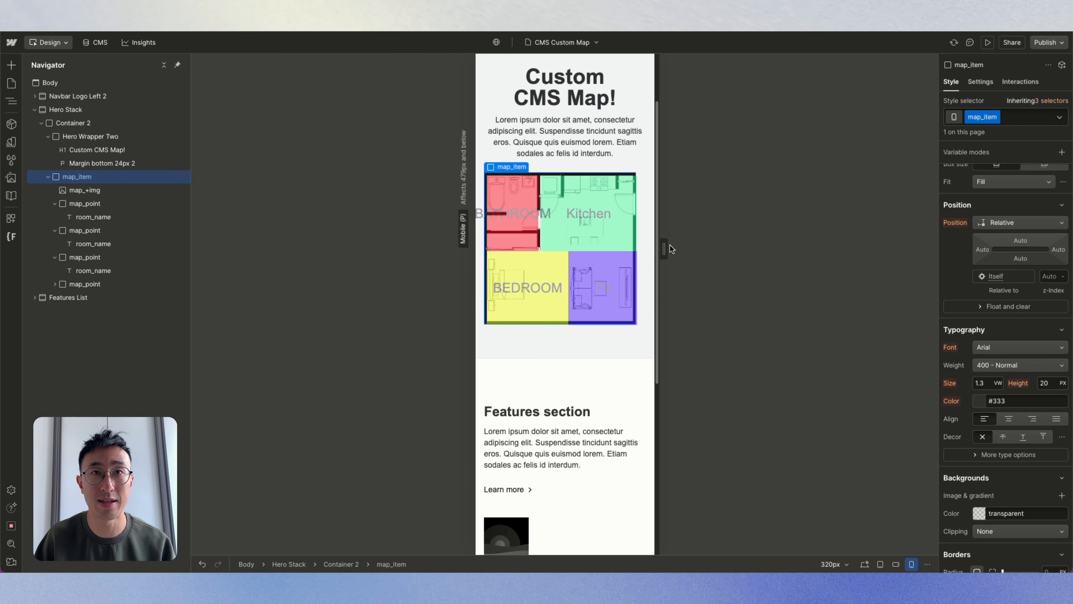
{"action": "mouse_move", "coordinate": [670, 245]}
{"action": "left_mouse_down"}
{"action": "mouse_move", "coordinate": [714, 254]}
{"action": "mouse_move", "coordinate": [680, 249]}
{"action": "left_mouse_up"}
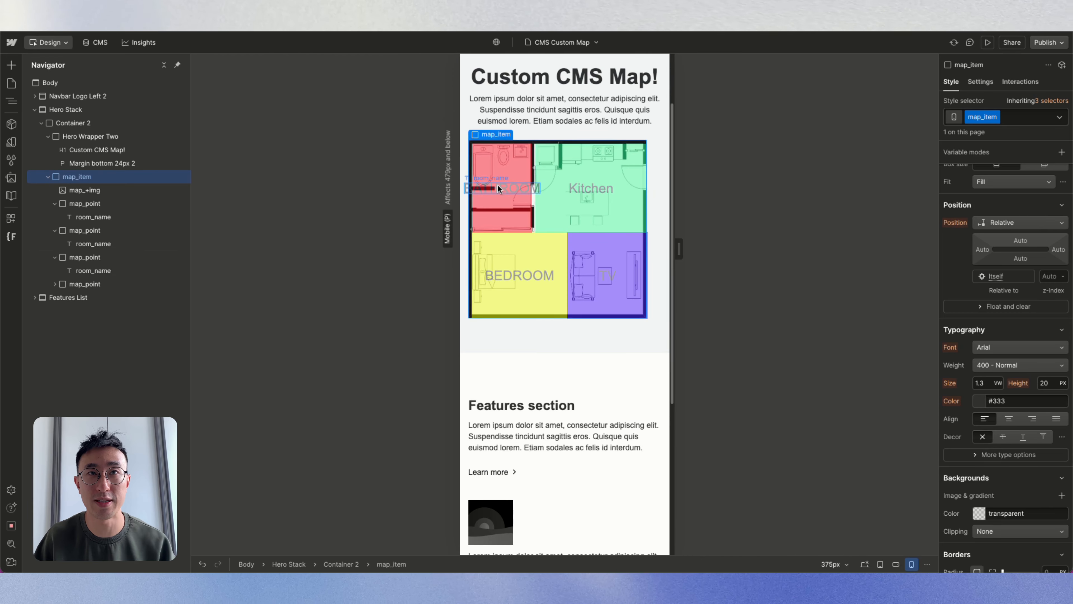
Step: Hide the room_name labels on the mobile portrait breakpoint with display None and widen the canvas to check the map
{"action": "left_click", "coordinate": [498, 187]}
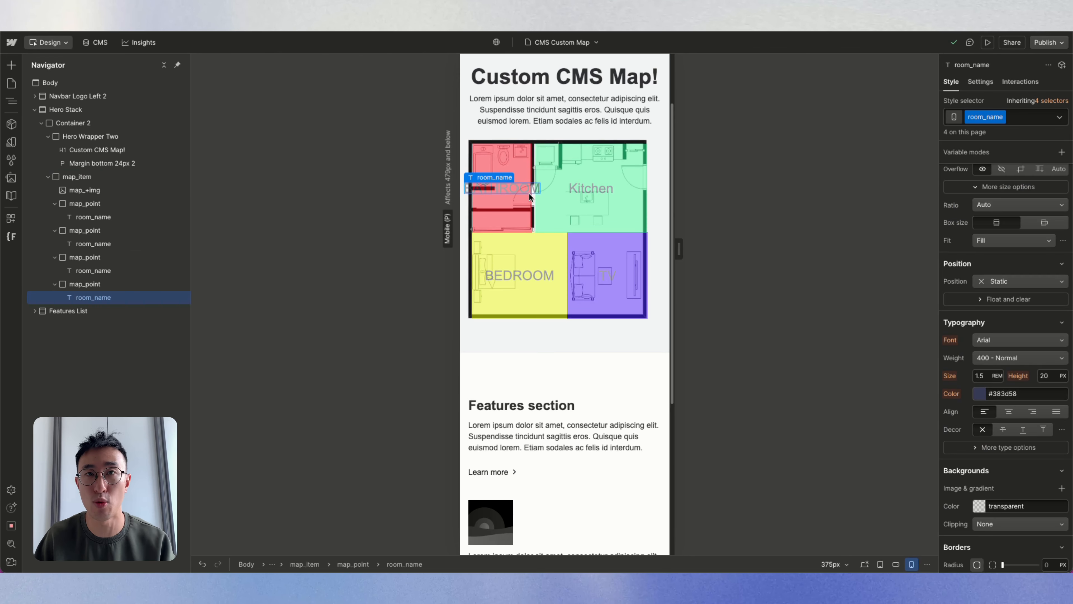
{"action": "scroll", "coordinate": [1005, 254], "scroll_direction": "up", "scroll_amount": 5}
{"action": "left_click", "coordinate": [1051, 252]}
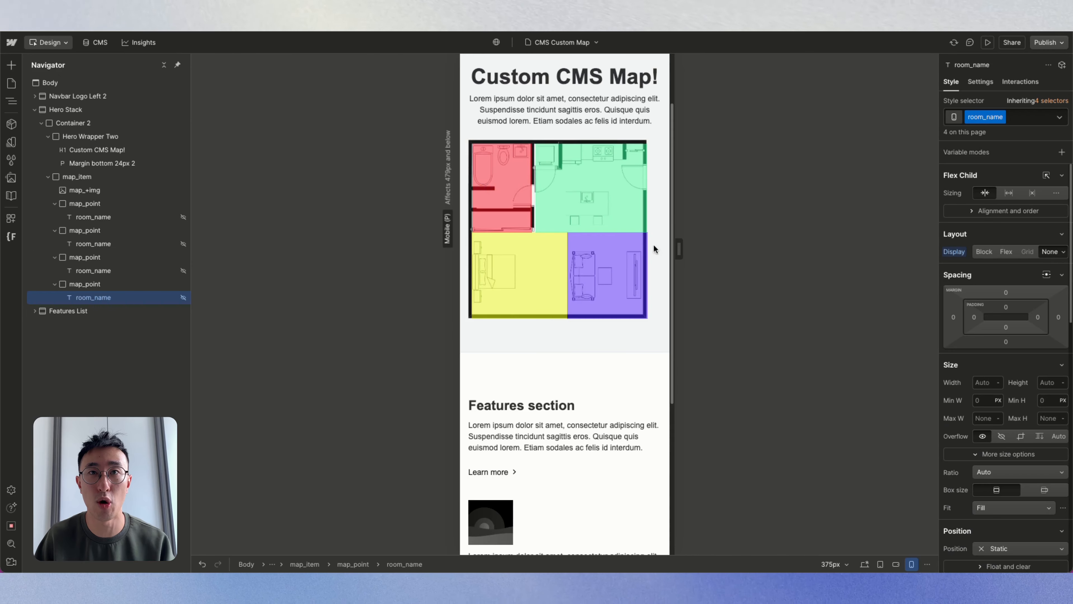
{"action": "left_click_drag", "start_coordinate": [679, 249], "coordinate": [760, 265]}
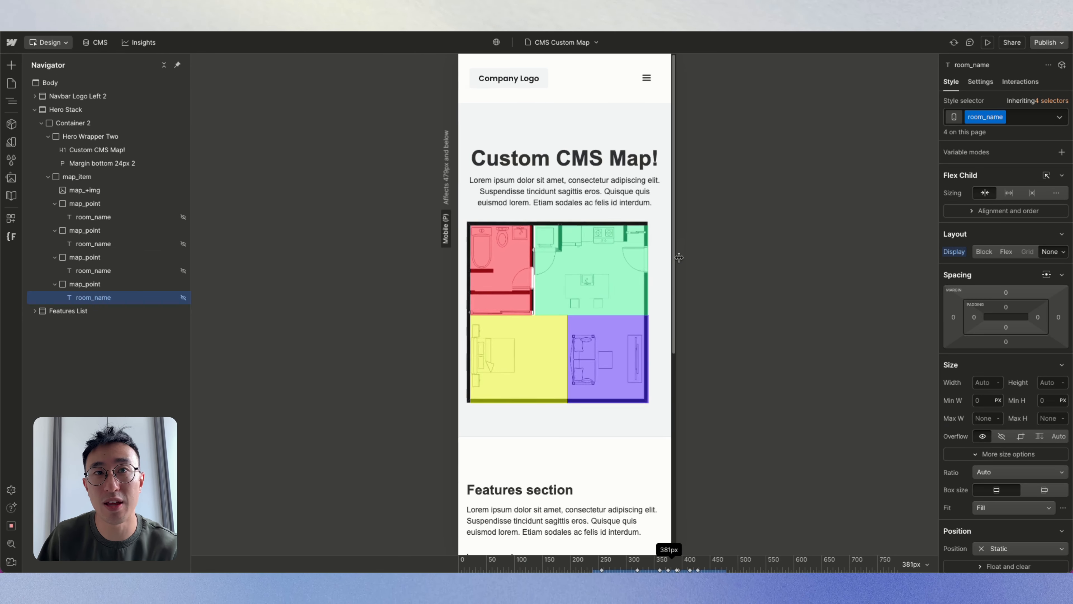
Step: Check the map on desktop down to 992 px wide, reviewing the kitchen point's size and position and map_item's font size
{"action": "left_click", "coordinate": [865, 563]}
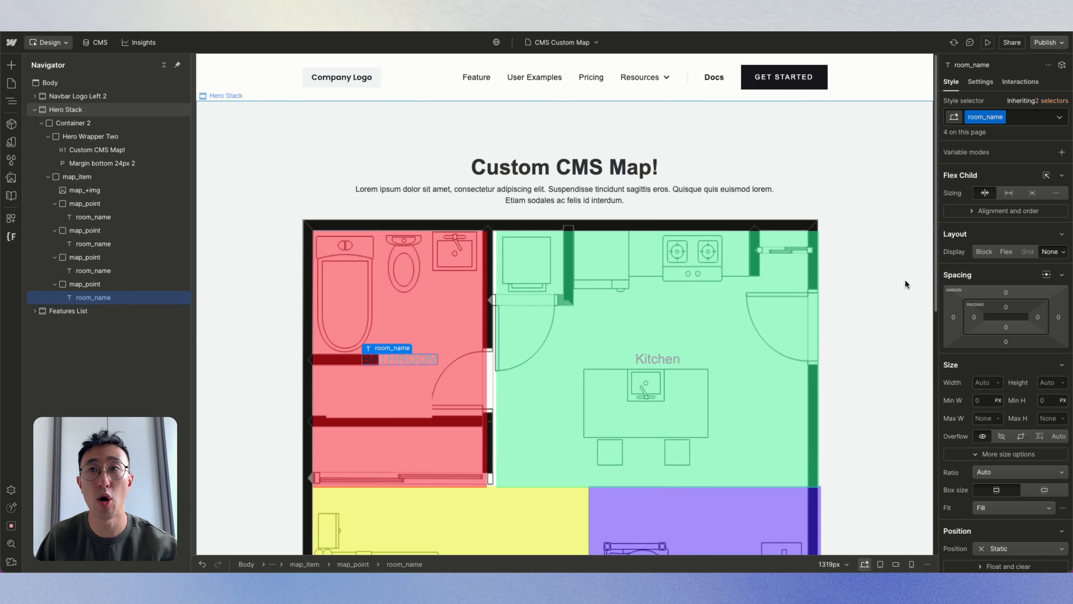
{"action": "scroll", "coordinate": [904, 280], "scroll_direction": "down", "scroll_amount": 5}
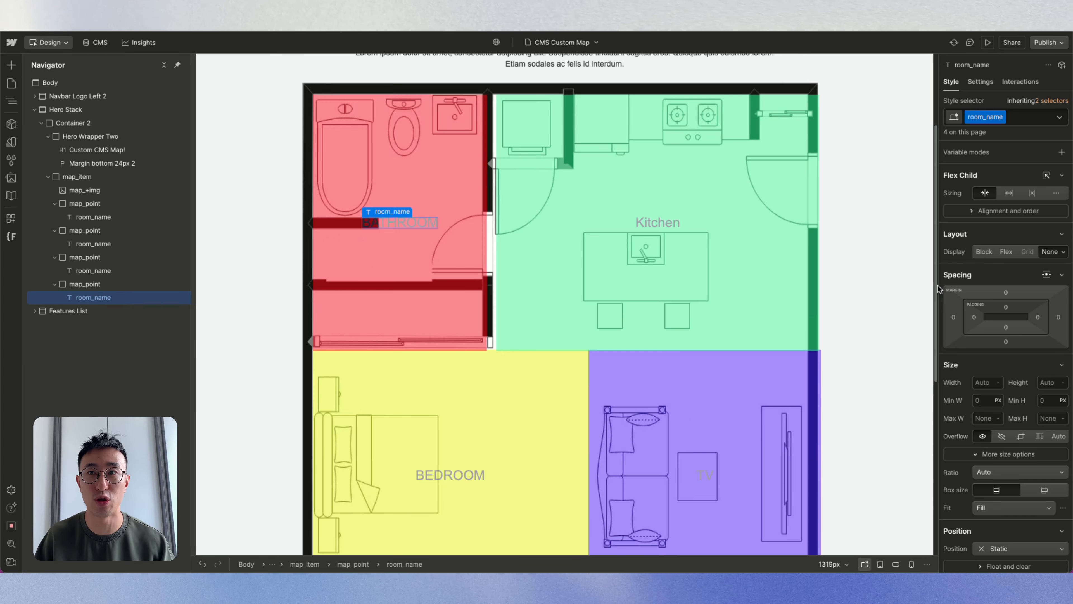
{"action": "left_click_drag", "start_coordinate": [936, 288], "coordinate": [783, 275]}
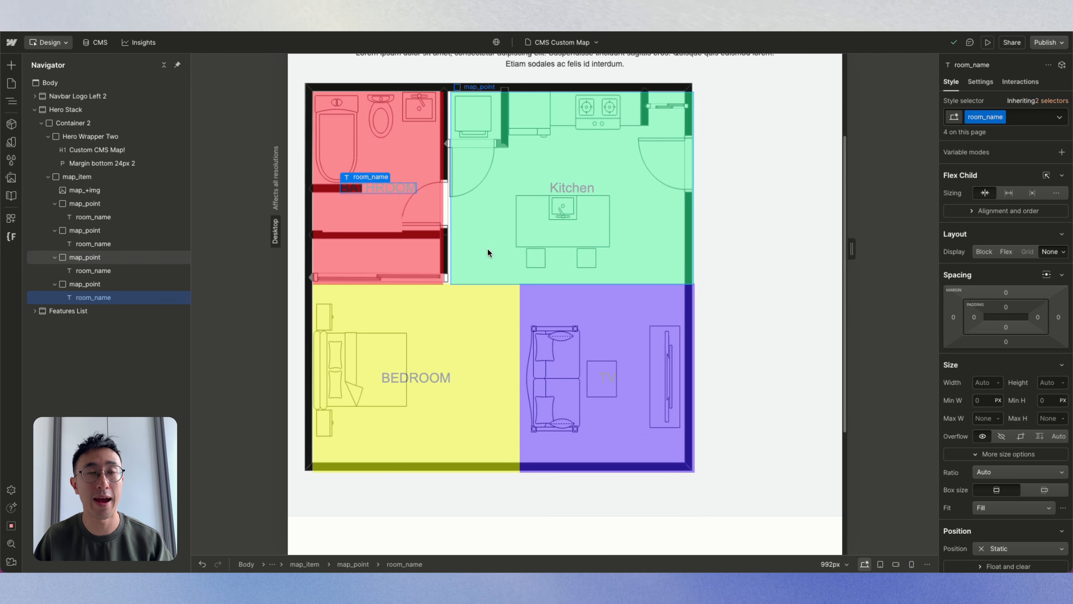
{"action": "left_click", "coordinate": [512, 230]}
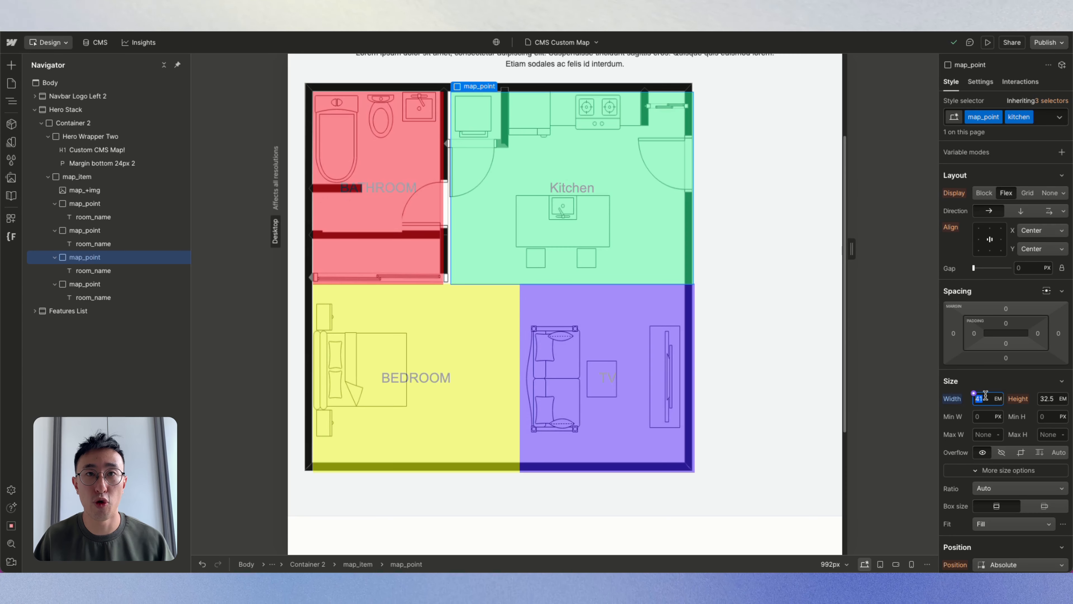
{"action": "scroll", "coordinate": [1040, 393], "scroll_direction": "down", "scroll_amount": 5}
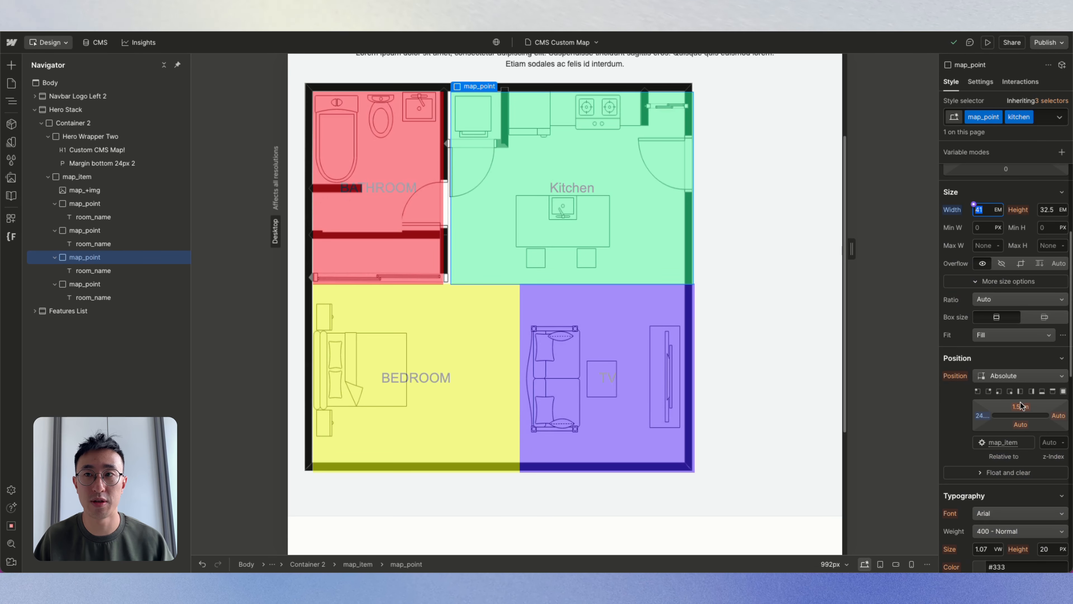
{"action": "left_click", "coordinate": [117, 179]}
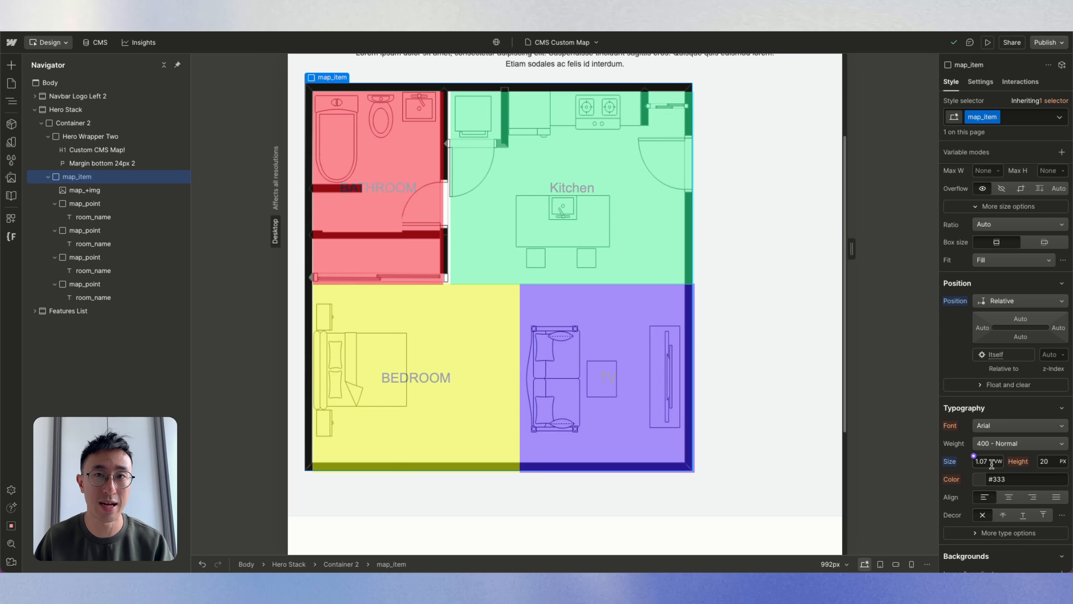
Step: Check the map on the tablet breakpoint with the canvas widened to 991 px, returning to the desktop breakpoint with Body selected
{"action": "left_click", "coordinate": [880, 564]}
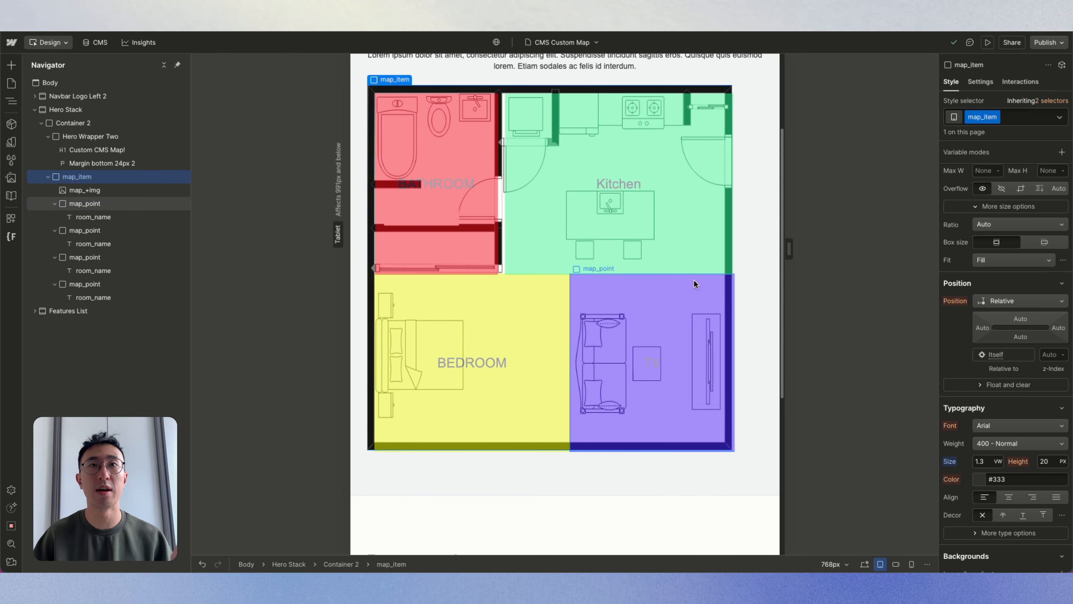
{"action": "left_click_drag", "start_coordinate": [789, 250], "coordinate": [851, 250]}
{"action": "scroll", "coordinate": [639, 201], "scroll_direction": "up", "scroll_amount": 3}
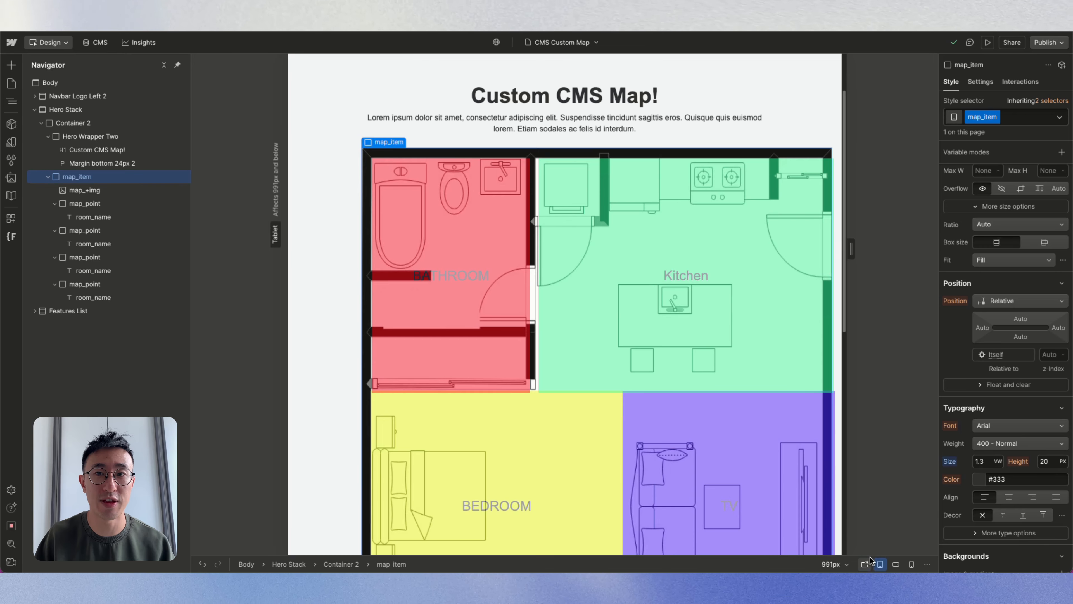
{"action": "left_click", "coordinate": [864, 564]}
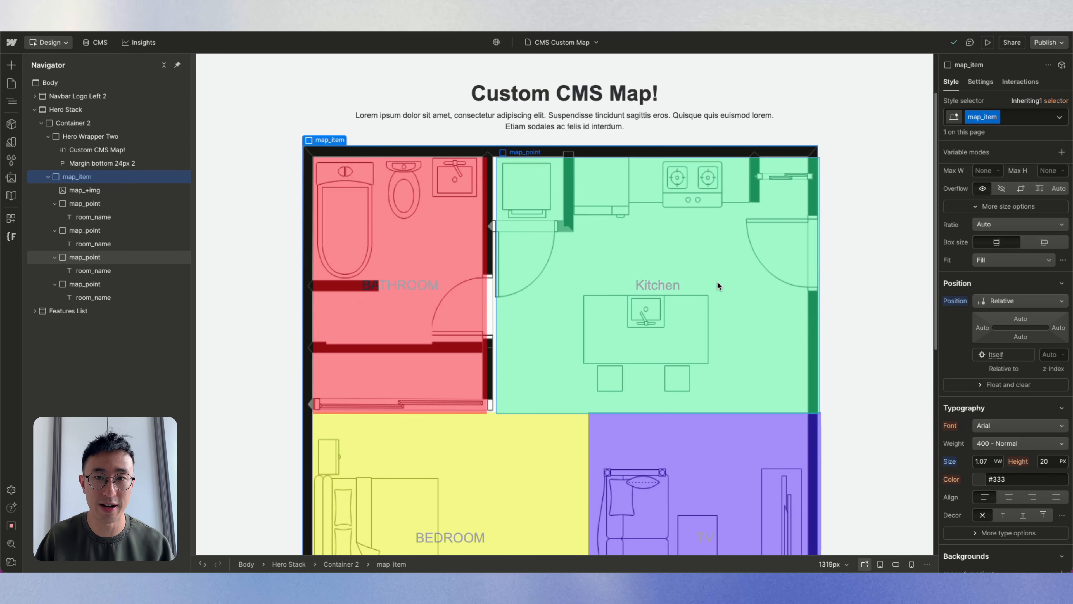
{"action": "left_click", "coordinate": [72, 84]}
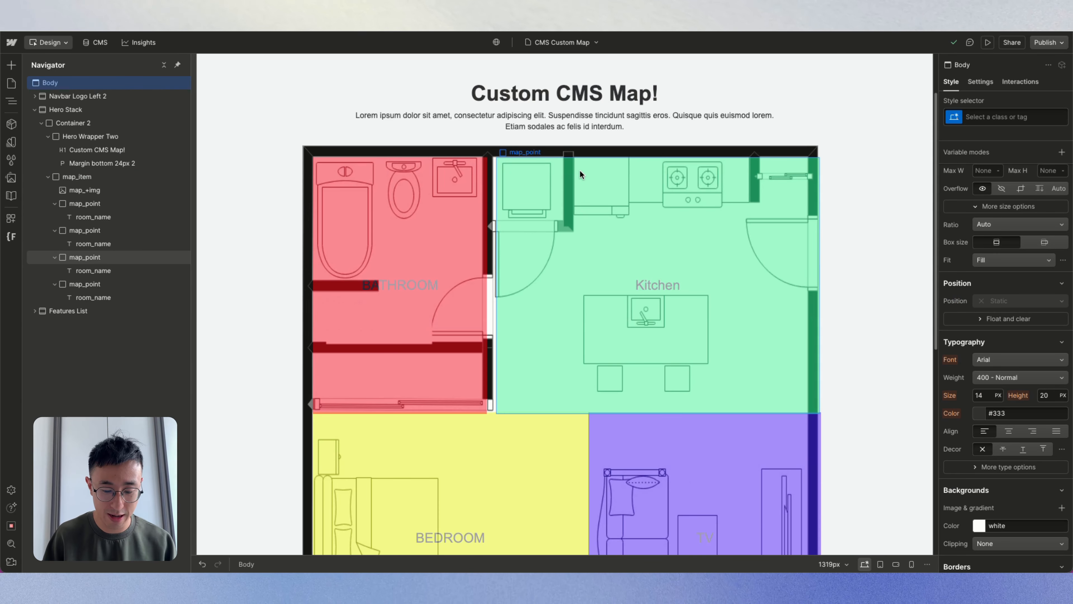
Step: Start a new CMS collection named Floorplan Studio
{"action": "left_click", "coordinate": [94, 42]}
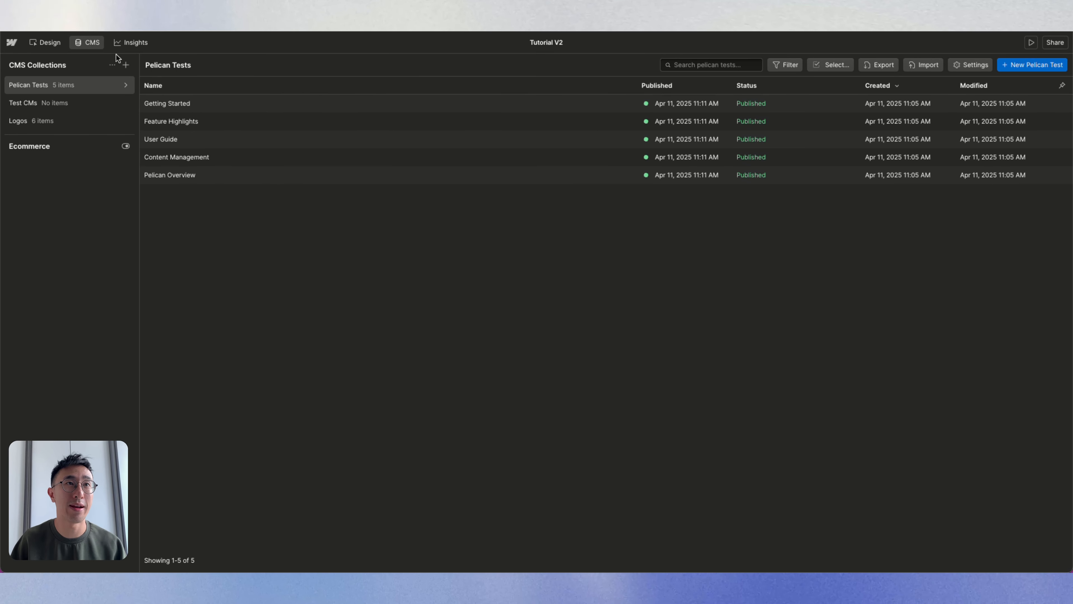
{"action": "left_click", "coordinate": [126, 64]}
{"action": "left_click", "coordinate": [230, 176]}
{"action": "type", "text": "Floorplan Studio"}
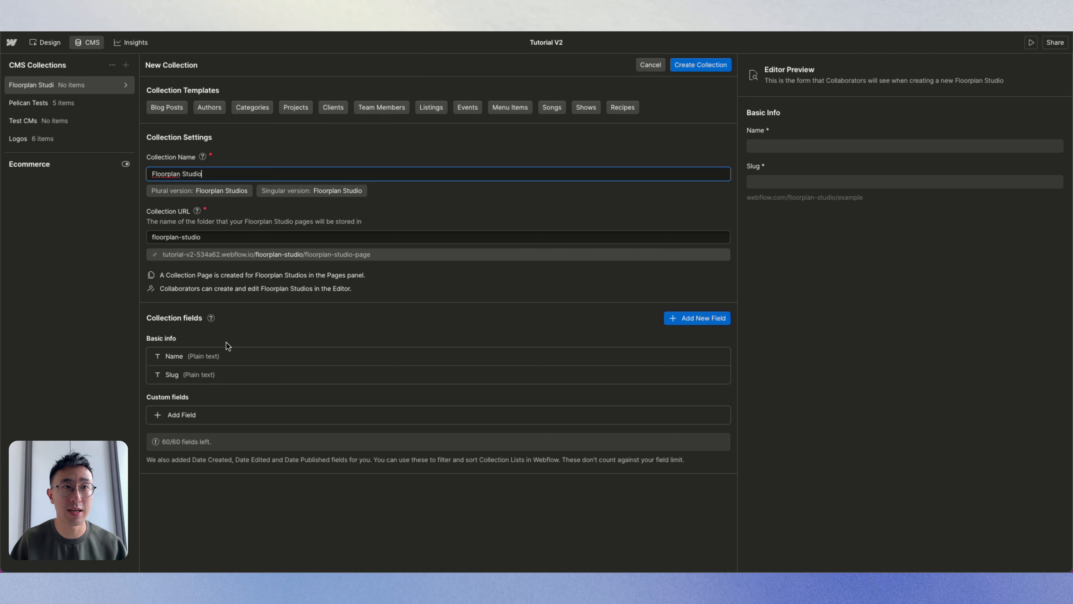
Step: Add an image field labelled "Supporting IMG" to the collection and save it
{"action": "left_click", "coordinate": [228, 415]}
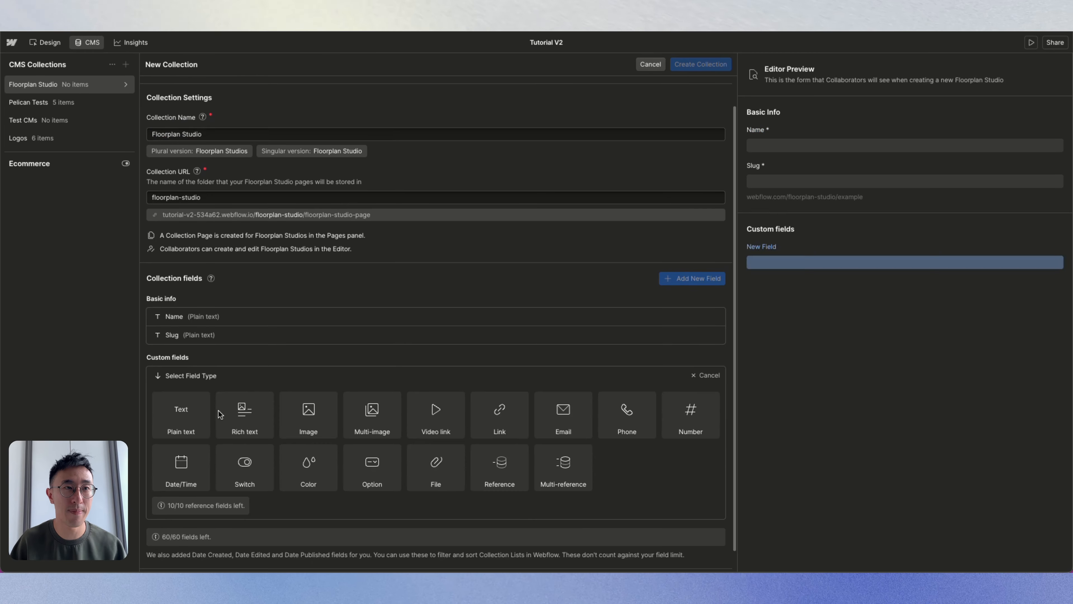
{"action": "left_click", "coordinate": [309, 404]}
{"action": "type", "text": "Supporting IMG"}
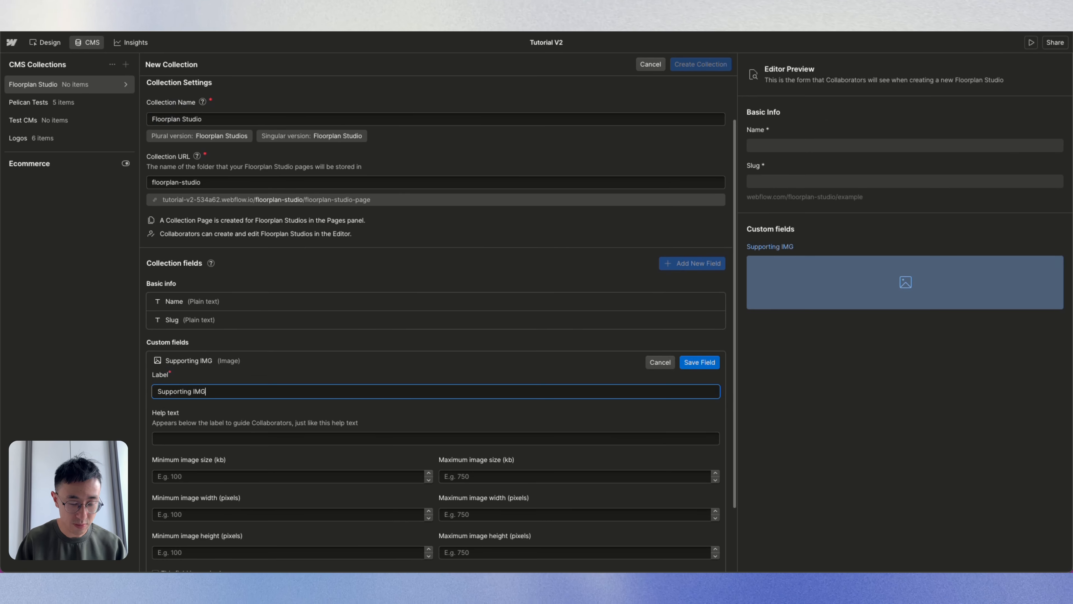
{"action": "key", "text": "Return"}
Step: Add a single-line plain text field labelled "Desc" and create the collection
{"action": "left_click", "coordinate": [272, 428]}
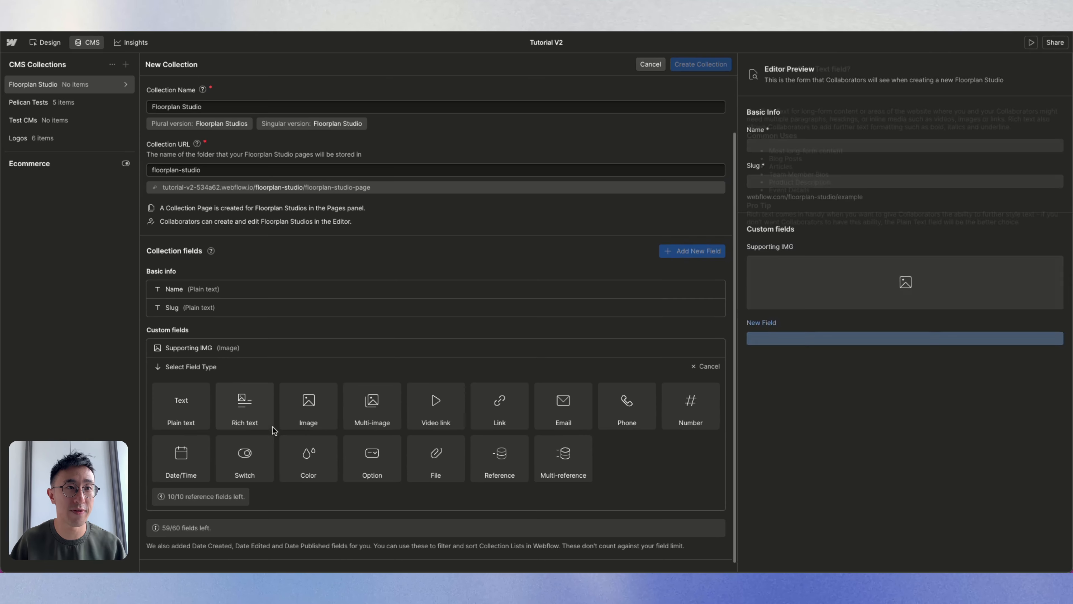
{"action": "left_click", "coordinate": [186, 402]}
{"action": "type", "text": "Desc"}
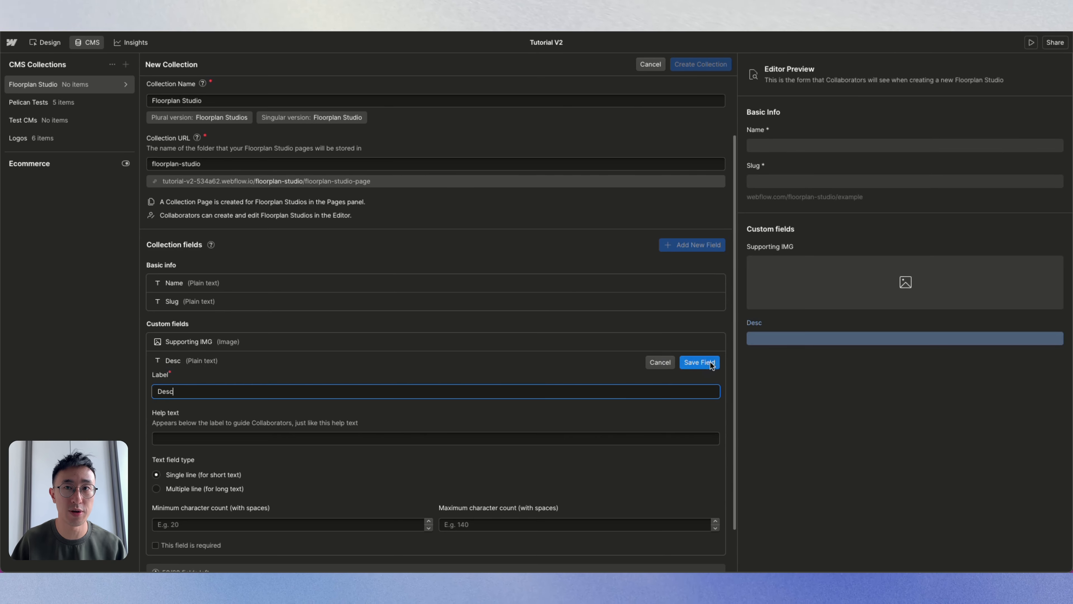
{"action": "left_click", "coordinate": [700, 362]}
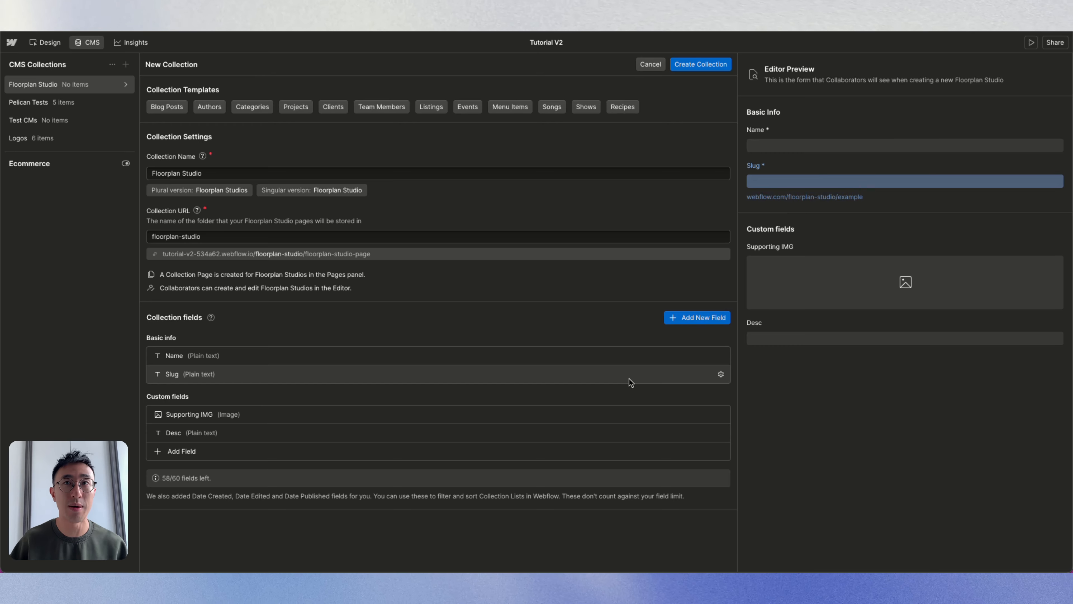
{"action": "left_click", "coordinate": [715, 64]}
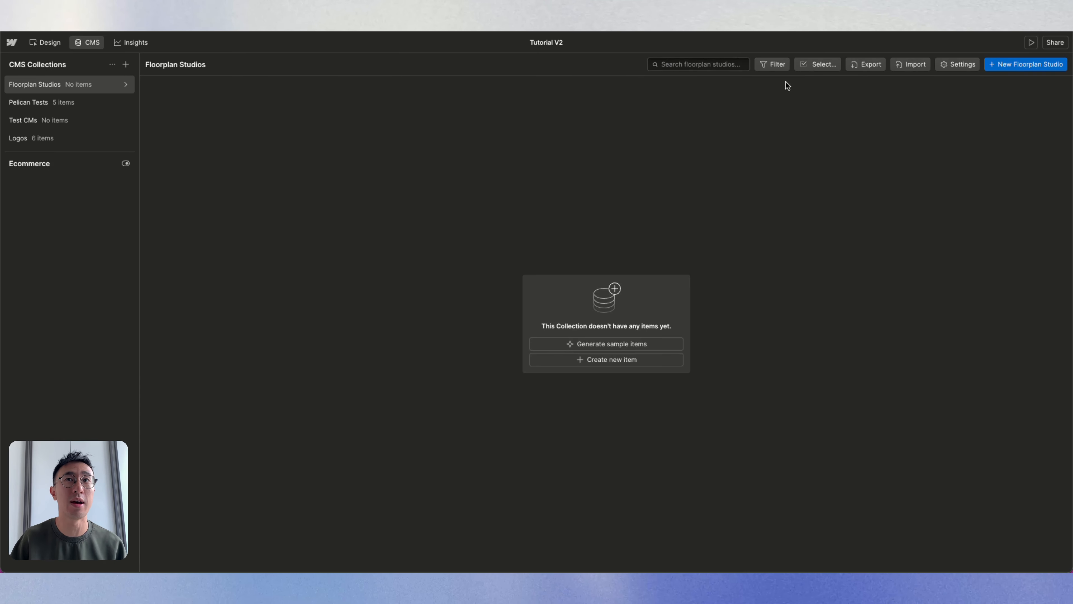
Step: Start a collection item named Bedroom and add Bitmap 2.jpg from the Bed Photos folder as its supporting image
{"action": "left_click", "coordinate": [1049, 64]}
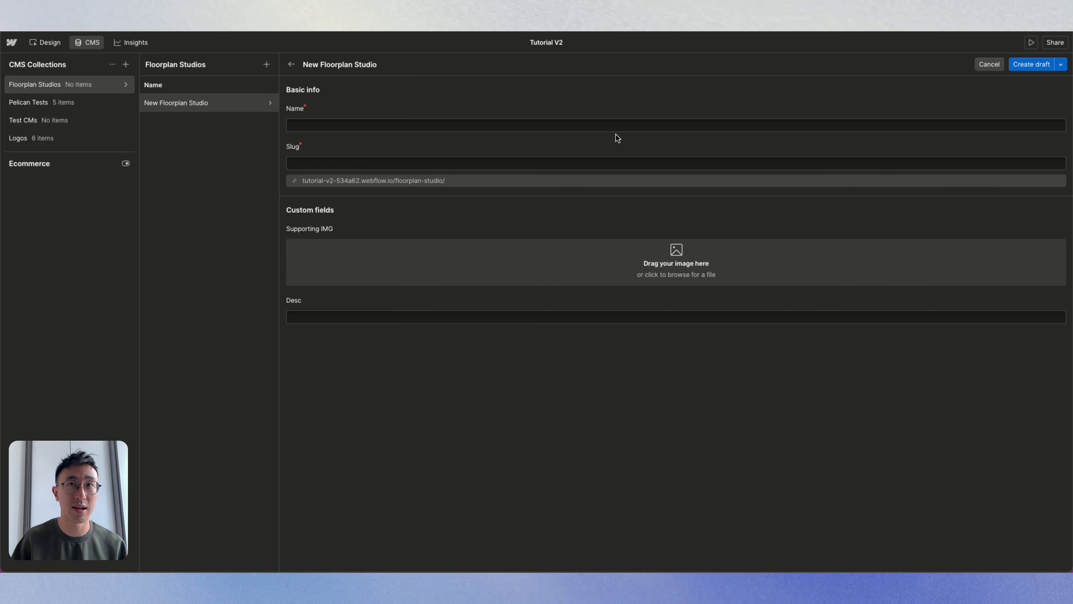
{"action": "left_click", "coordinate": [615, 127]}
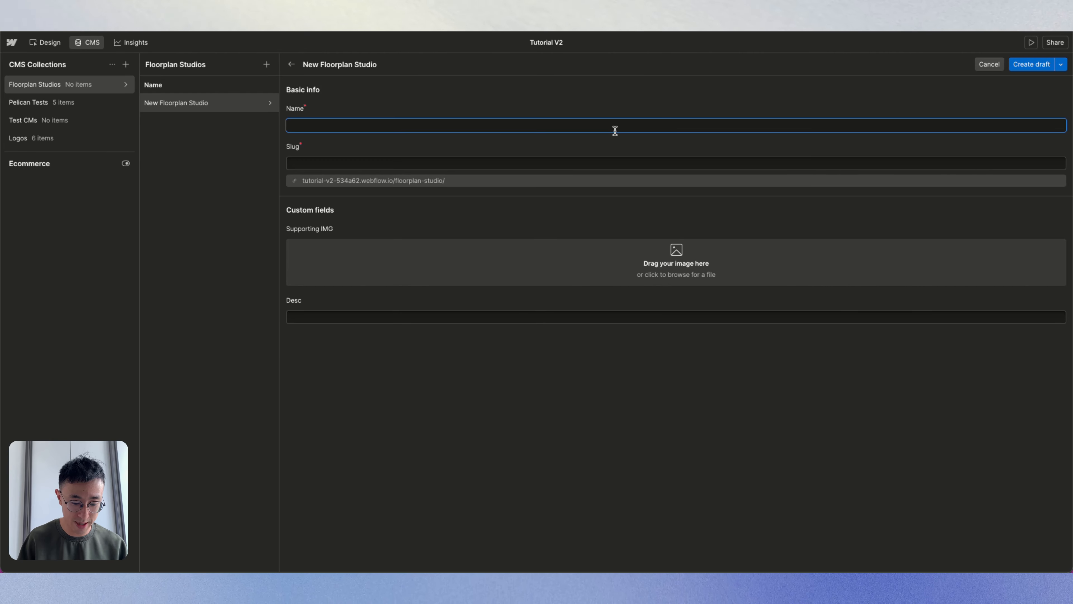
{"action": "left_click", "coordinate": [608, 259]}
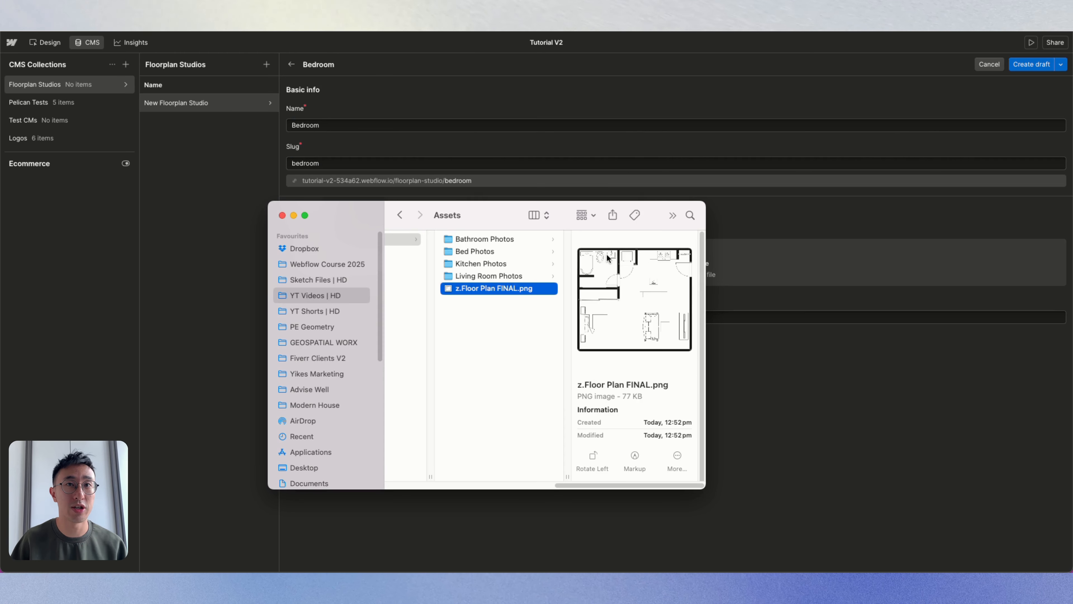
{"action": "left_click", "coordinate": [474, 251]}
{"action": "left_click", "coordinate": [473, 251]}
{"action": "left_click", "coordinate": [473, 239]}
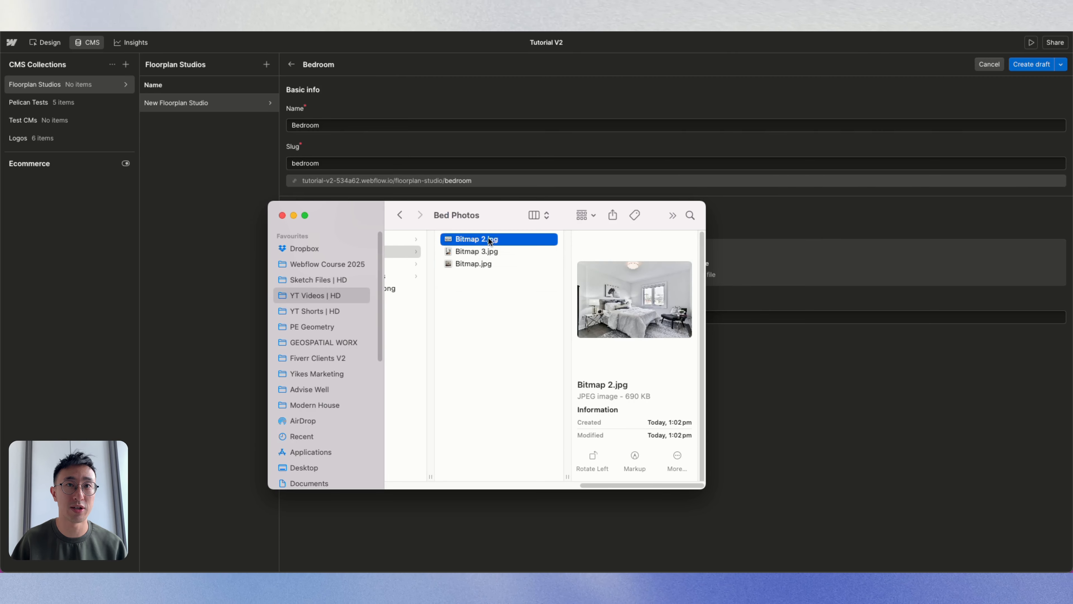
{"action": "left_click_drag", "start_coordinate": [473, 239], "coordinate": [492, 273]}
Step: Fill the Bedroom item's Desc with the "Bedroom with closet: A quiet retreat…" text and queue the item to publish
{"action": "left_click", "coordinate": [455, 333]}
{"action": "type", "text": "Bedroom with closet: A quiet retreat sized for a bed and side tables, complemented by a built-in closet to keep clothes, shoes, and essentials neatly organized."}
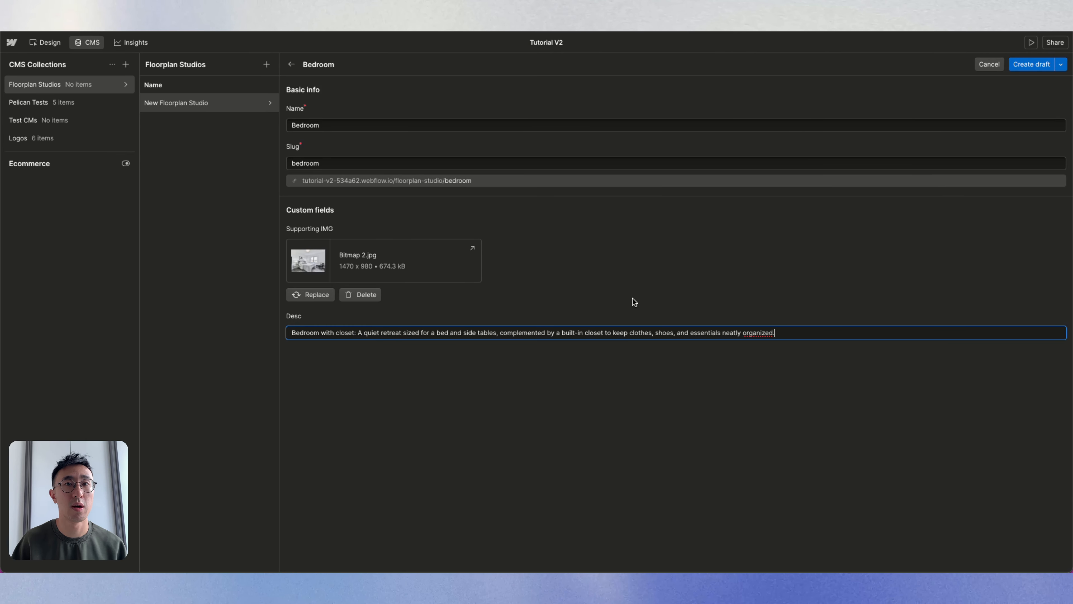
{"action": "left_click", "coordinate": [655, 295]}
{"action": "left_click", "coordinate": [1060, 64]}
{"action": "left_click", "coordinate": [1032, 92]}
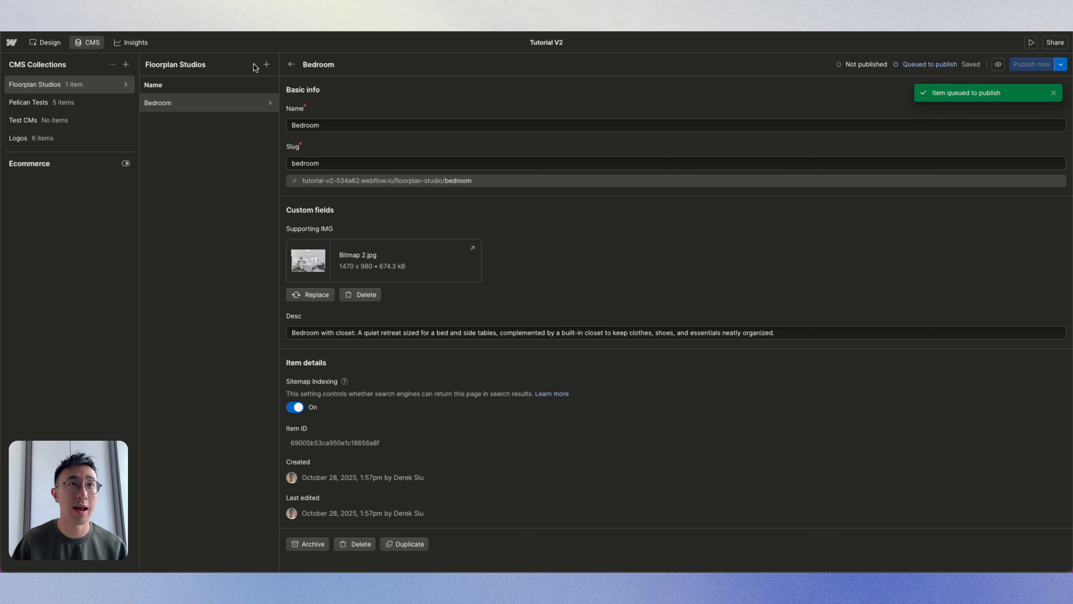
Step: Start a collection item named Living Room and use the light living room photo from the Sketch document as its supporting image
{"action": "left_click", "coordinate": [265, 65]}
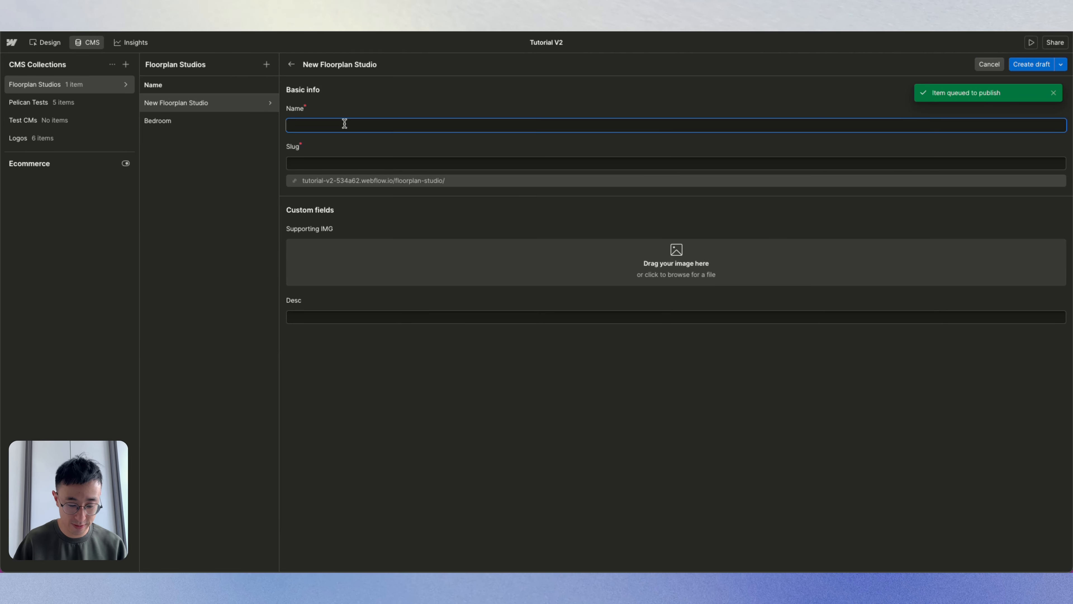
{"action": "type", "text": "Living Room"}
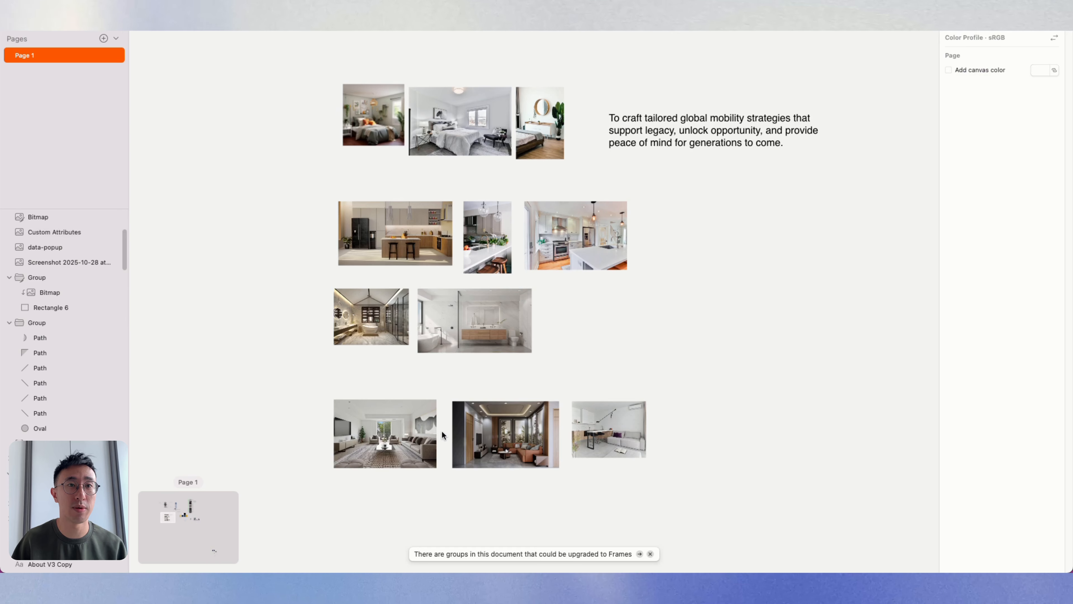
{"action": "left_click", "coordinate": [433, 435]}
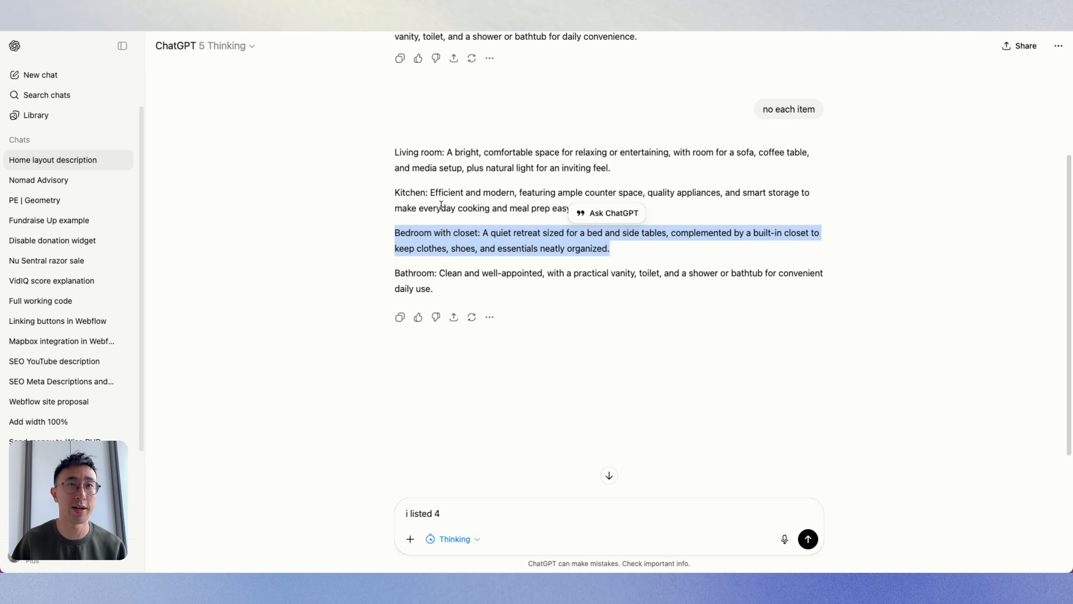
Step: Copy the living room description from ChatGPT into the Living Room item's Desc and queue the item to publish
{"action": "left_click", "coordinate": [448, 189]}
{"action": "triple_click", "coordinate": [443, 160]}
{"action": "key", "text": "super+c"}
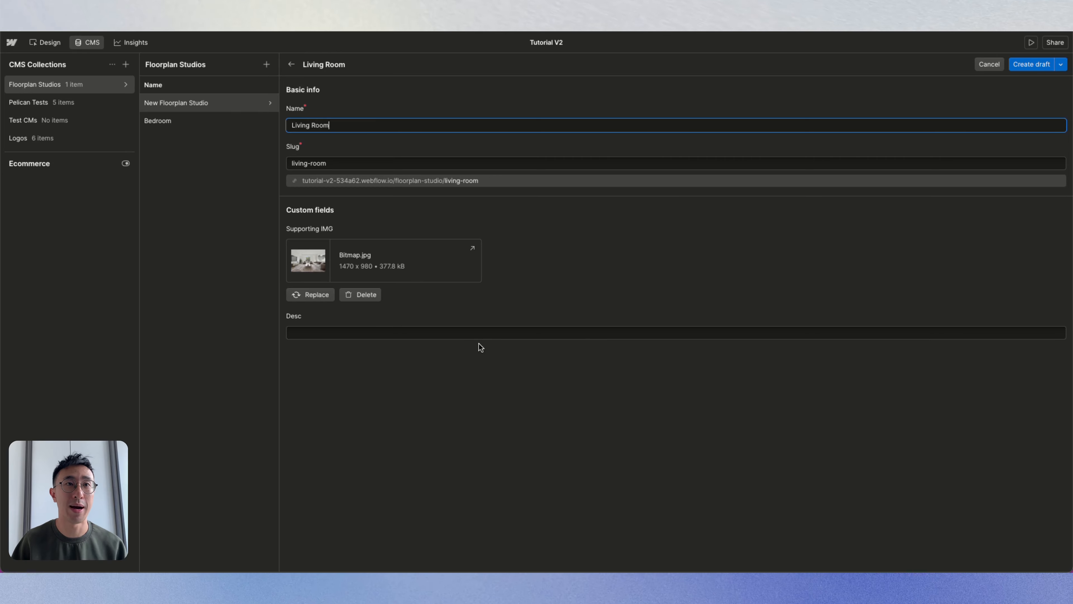
{"action": "left_click", "coordinate": [478, 334]}
{"action": "key", "text": "super+v"}
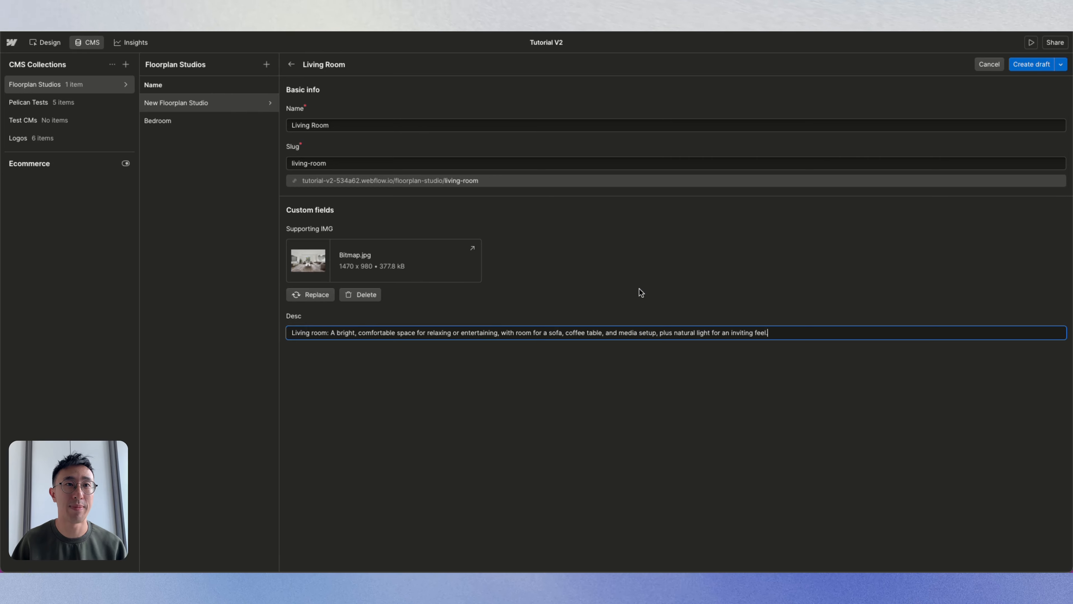
{"action": "left_click", "coordinate": [1063, 67]}
{"action": "left_click", "coordinate": [1040, 97]}
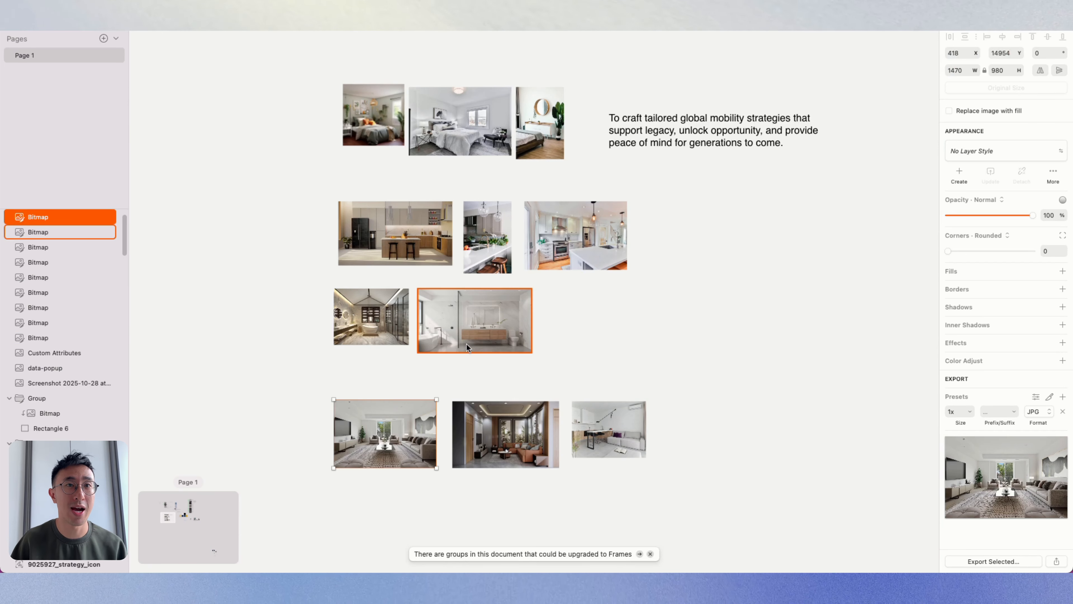
Step: Use the white-island kitchen photo from the Sketch document as the supporting image of a new Kitchen item
{"action": "left_click", "coordinate": [566, 253]}
{"action": "mouse_move", "coordinate": [1019, 470]}
{"action": "left_mouse_down"}
{"action": "mouse_move", "coordinate": [596, 317]}
{"action": "mouse_move", "coordinate": [493, 269]}
{"action": "left_mouse_up"}
{"action": "key", "text": "super+Tab"}
Step: Fill the Kitchen item's Desc with the "Kitchen: Efficient and modern…" text and queue the item to publish
{"action": "left_click", "coordinate": [473, 336]}
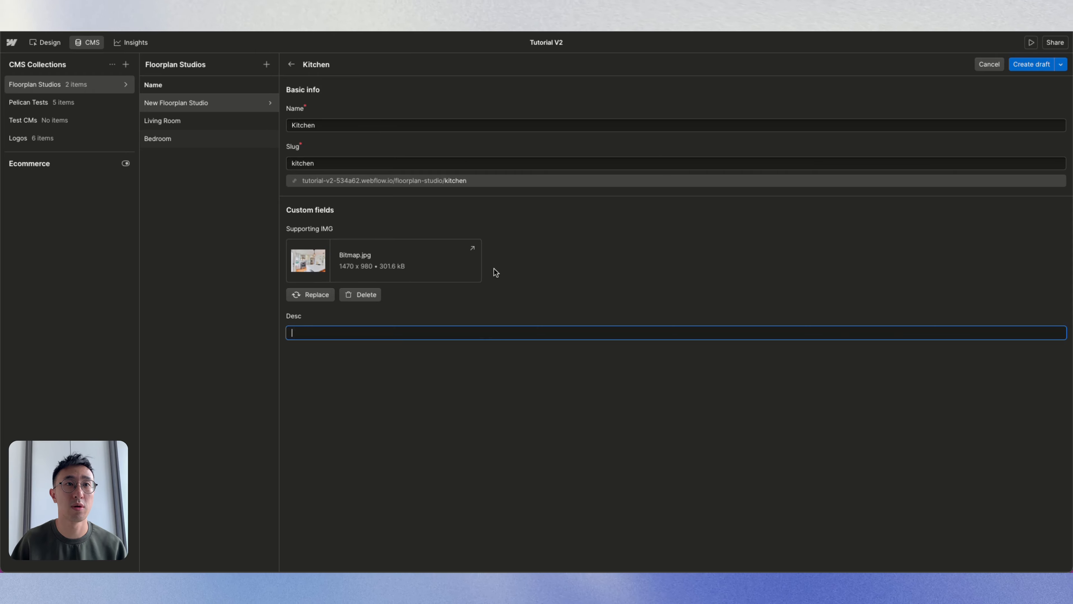
{"action": "type", "text": "Kitchen: Efficient and modern, featuring ample counter space, quality appliances, and smart storage to make everyday cooking and meal prep easy."}
{"action": "left_click", "coordinate": [1061, 64]}
{"action": "left_click", "coordinate": [1033, 98]}
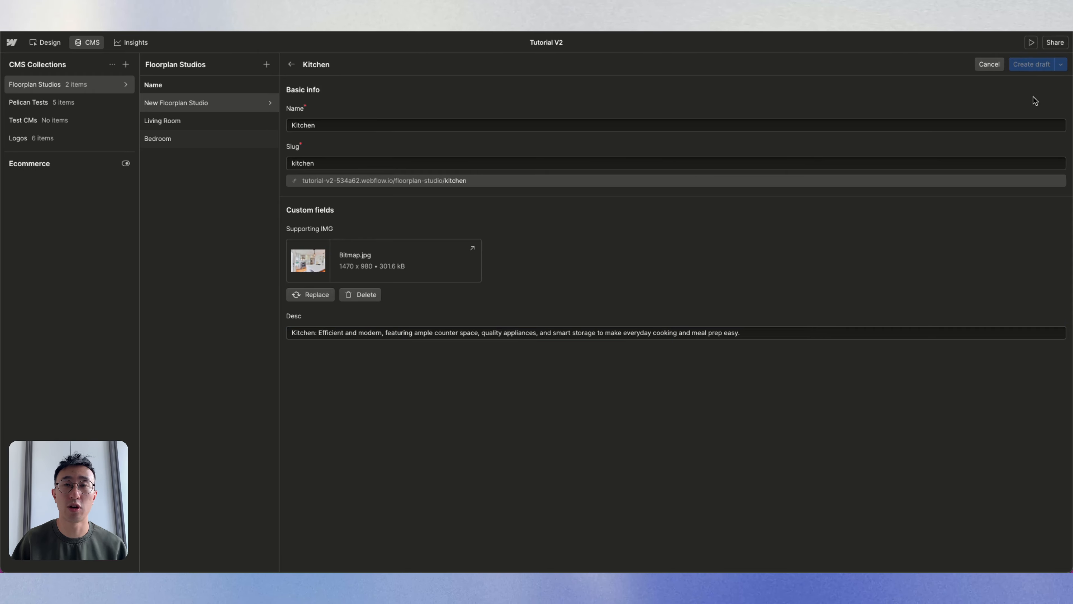
Step: Start a collection item named Bathroom and use the white bathroom photo from the Sketch document as its supporting image
{"action": "left_click", "coordinate": [266, 65]}
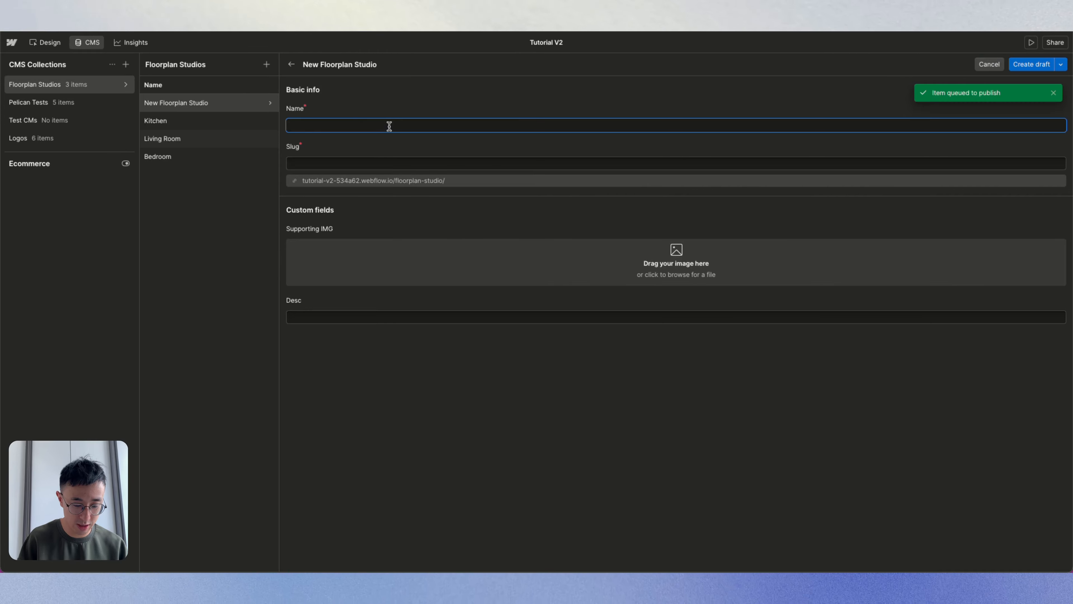
{"action": "type", "text": "Bathroom"}
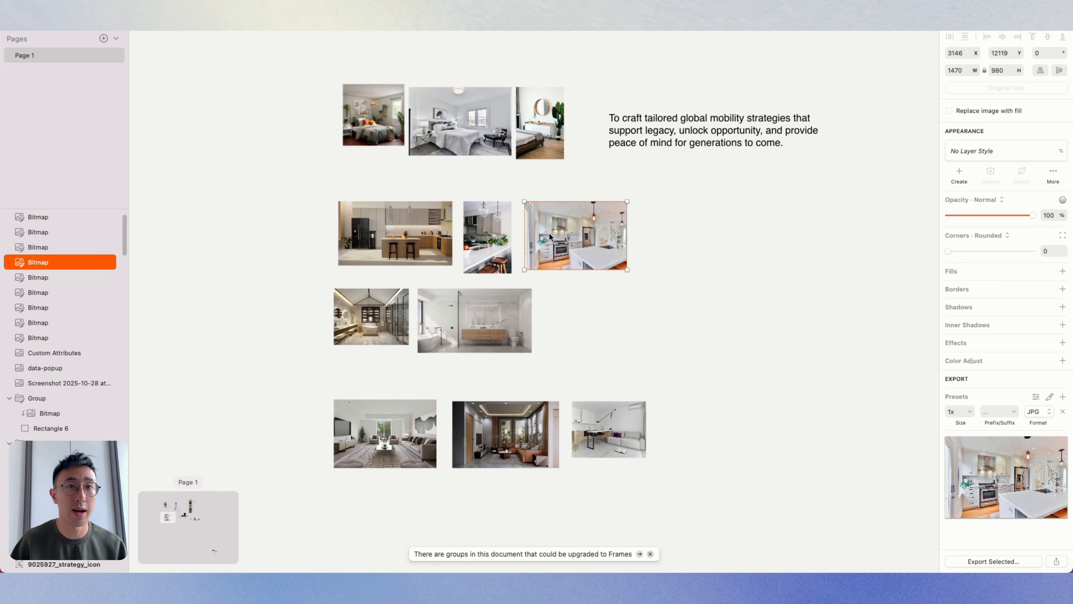
{"action": "left_click", "coordinate": [489, 321]}
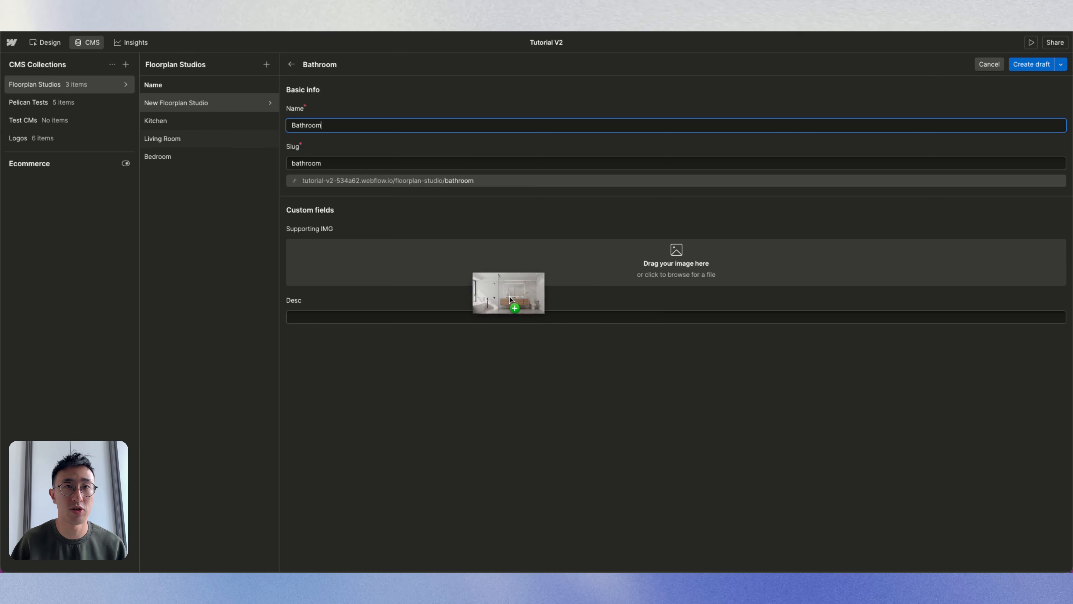
{"action": "left_click_drag", "start_coordinate": [508, 293], "coordinate": [486, 276]}
Step: Fill the Bathroom item's Desc with the "Bathroom: Clean and well-appointed…" text, queue the item to publish and return to the collection list
{"action": "left_click", "coordinate": [541, 332]}
{"action": "type", "text": "Bathroom: Clean and well-appointed, with a practical vanity, toilet, and a shower or bathtub for convenient daily use."}
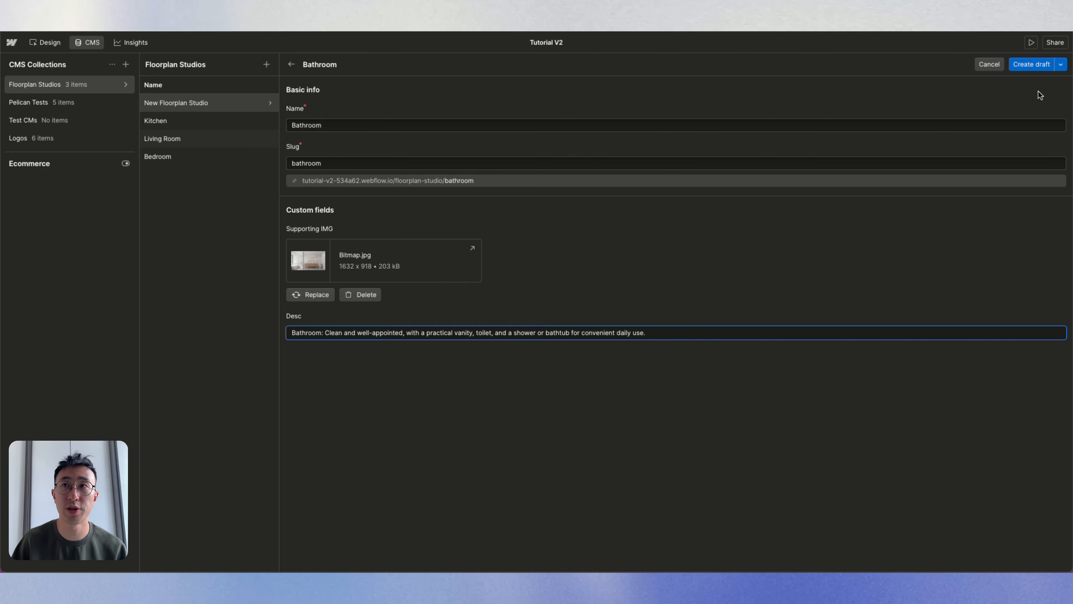
{"action": "left_click", "coordinate": [1060, 66]}
{"action": "left_click", "coordinate": [1031, 94]}
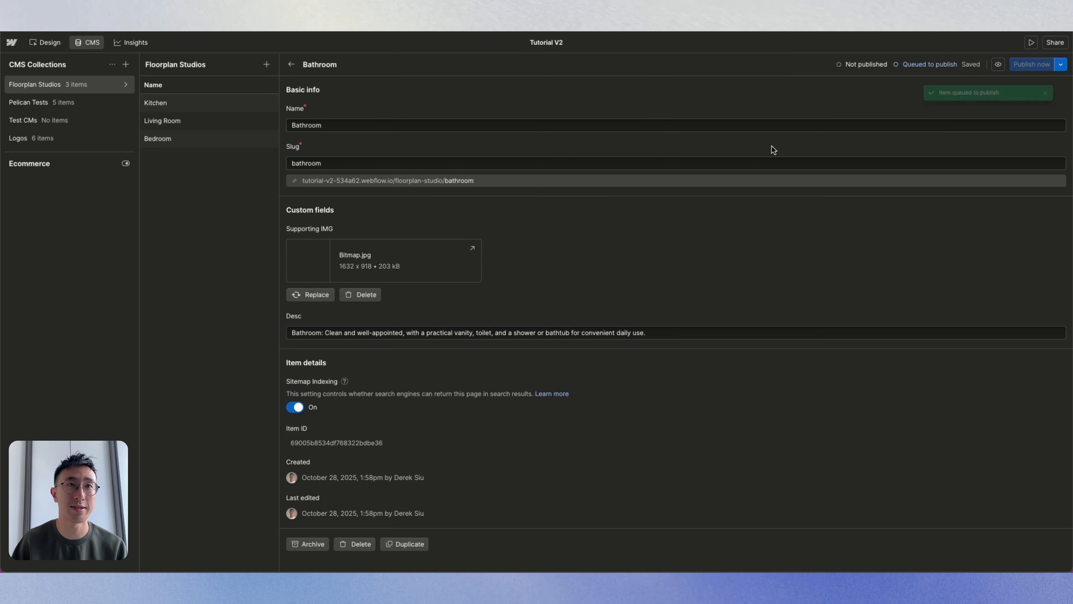
{"action": "left_click", "coordinate": [291, 63]}
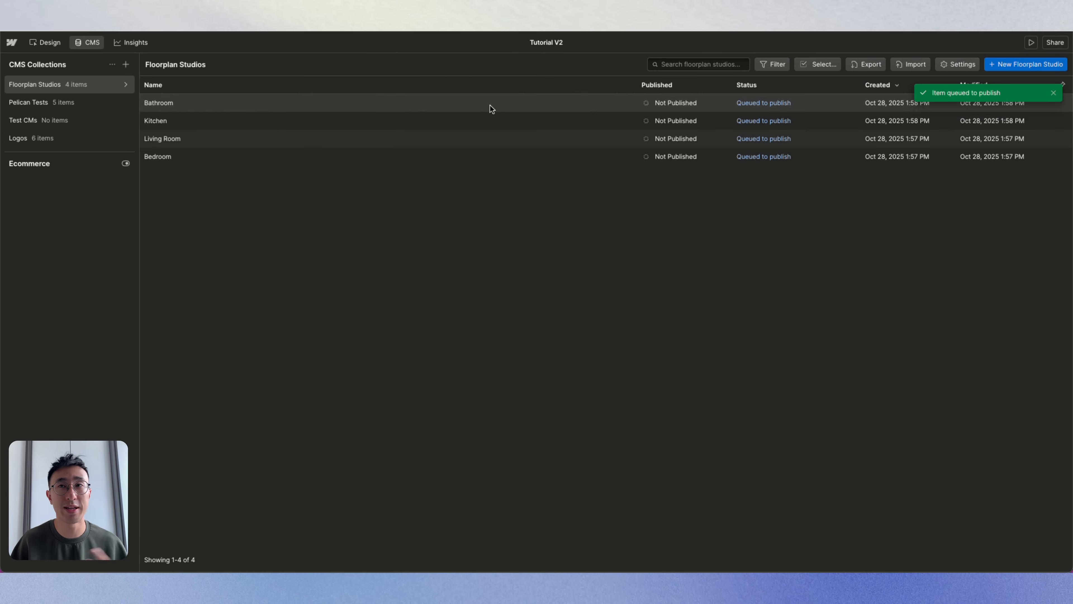
Step: Add a plain text field labelled "DEVELOPER ONLY (please do not change)" to the Floorplan Studios collection and save the collection
{"action": "left_click", "coordinate": [943, 65]}
{"action": "left_click", "coordinate": [279, 421]}
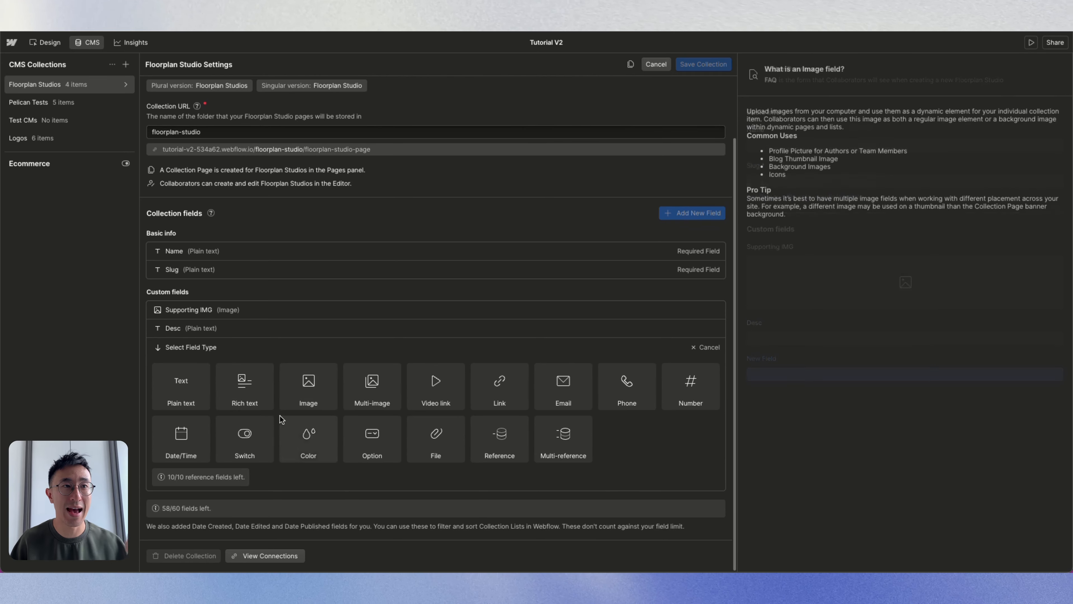
{"action": "left_click", "coordinate": [184, 398]}
{"action": "type", "text": "DEVELOPER ONLY (please do not change"}
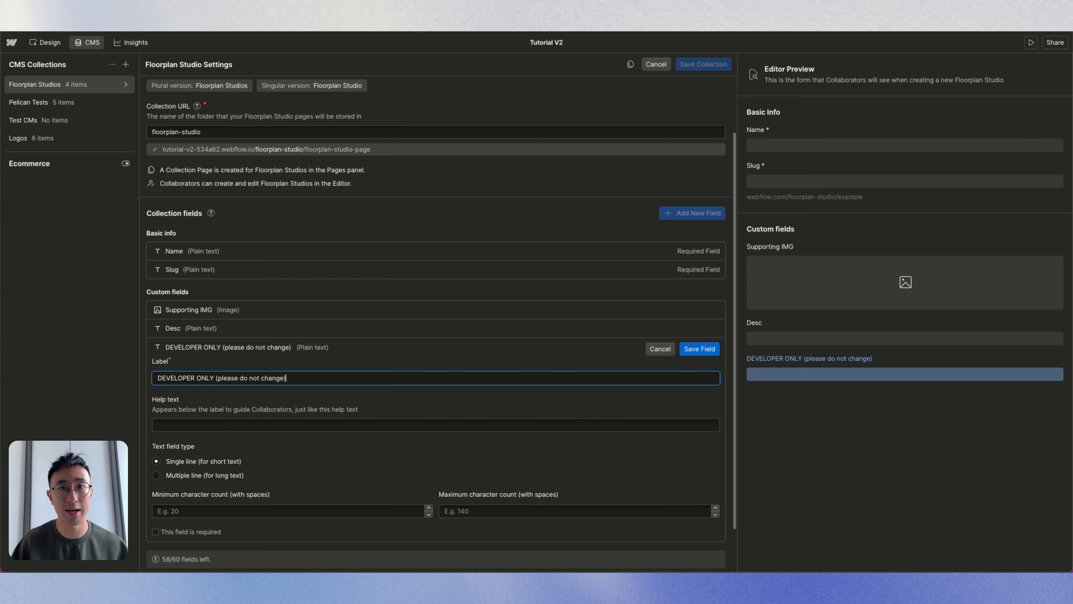
{"action": "left_click", "coordinate": [300, 426]}
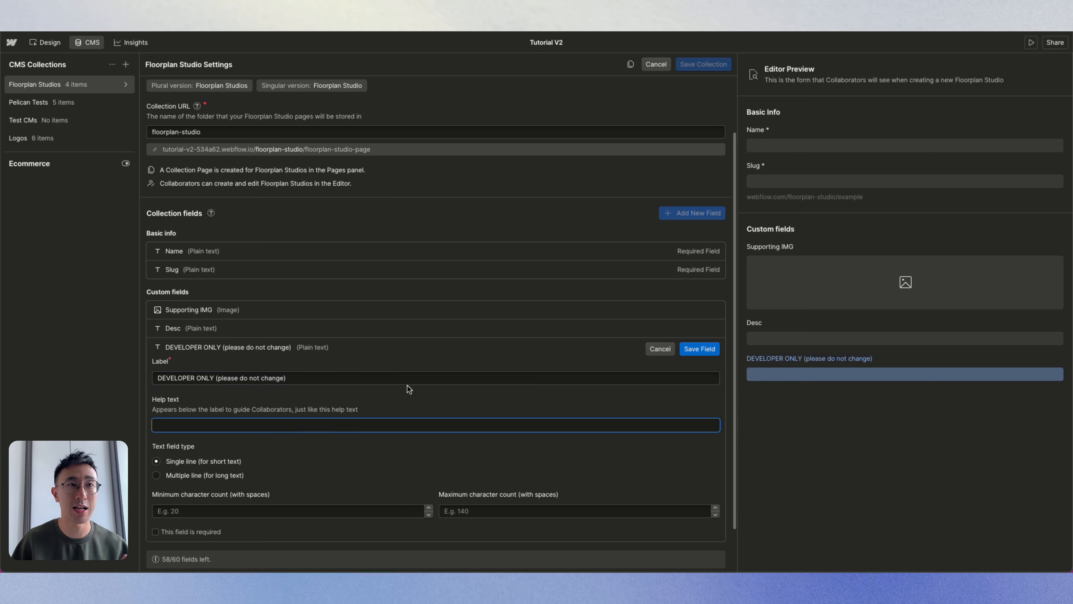
{"action": "left_click", "coordinate": [687, 351]}
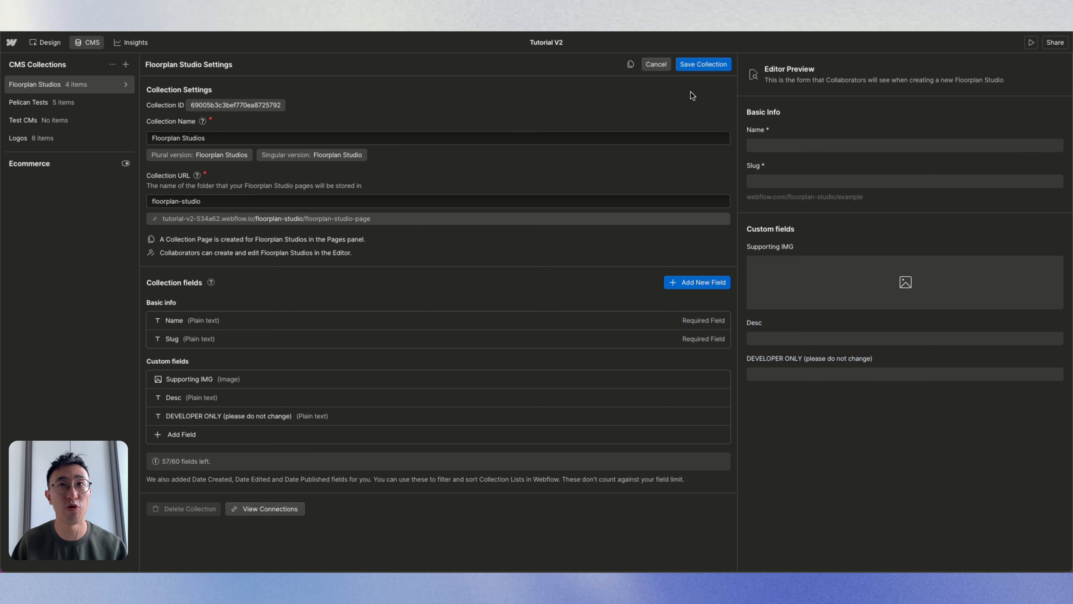
{"action": "left_click", "coordinate": [711, 67]}
Step: Set the DEVELOPER ONLY field to "bath" for the Bathroom item and "kitchen" for the Kitchen item
{"action": "left_click", "coordinate": [335, 103]}
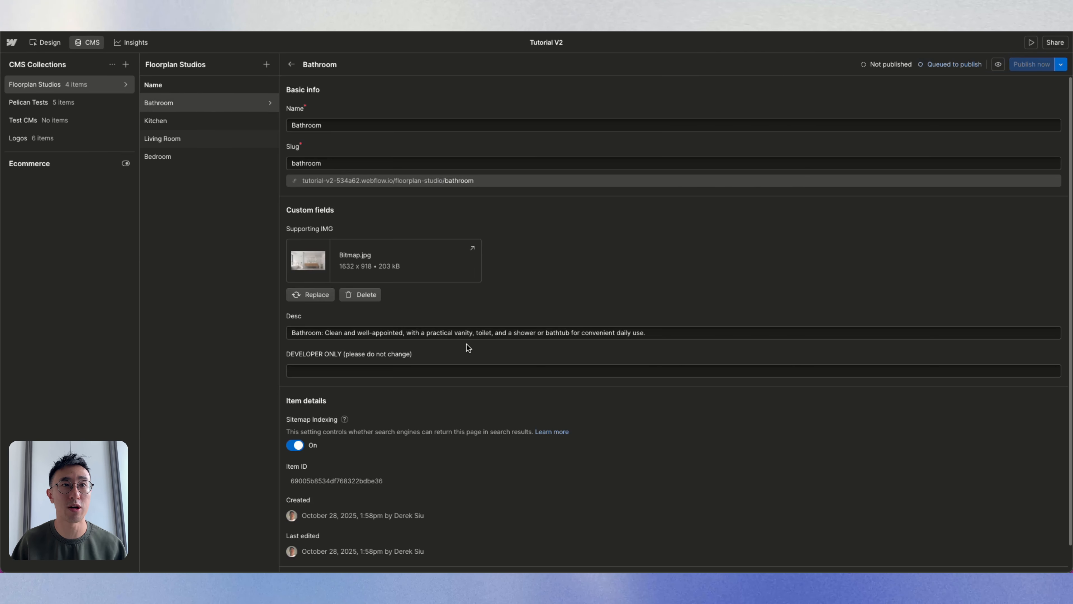
{"action": "left_click", "coordinate": [346, 371]}
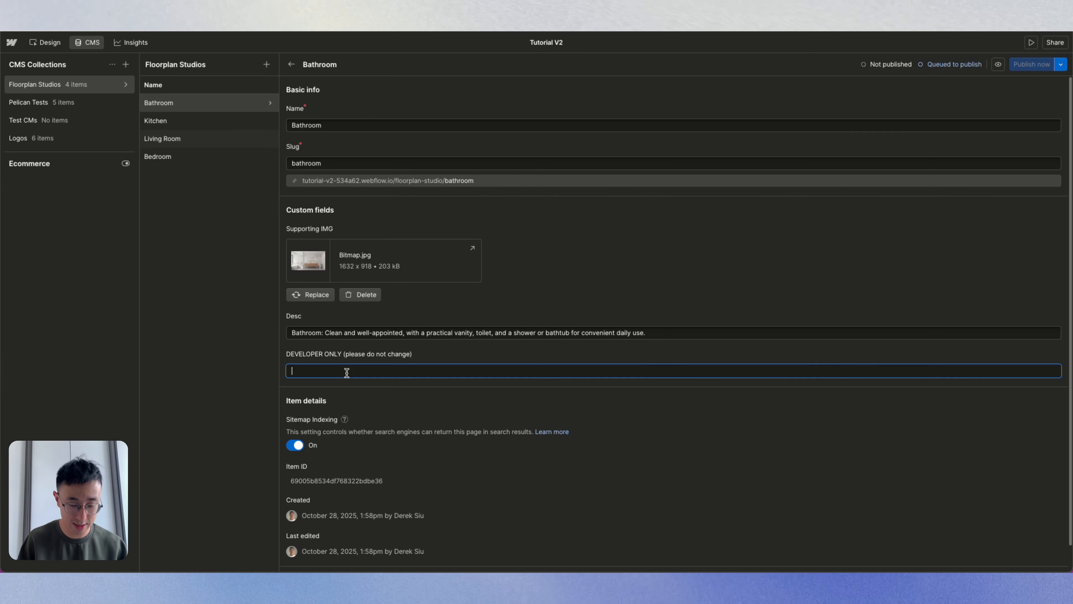
{"action": "left_click", "coordinate": [180, 123]}
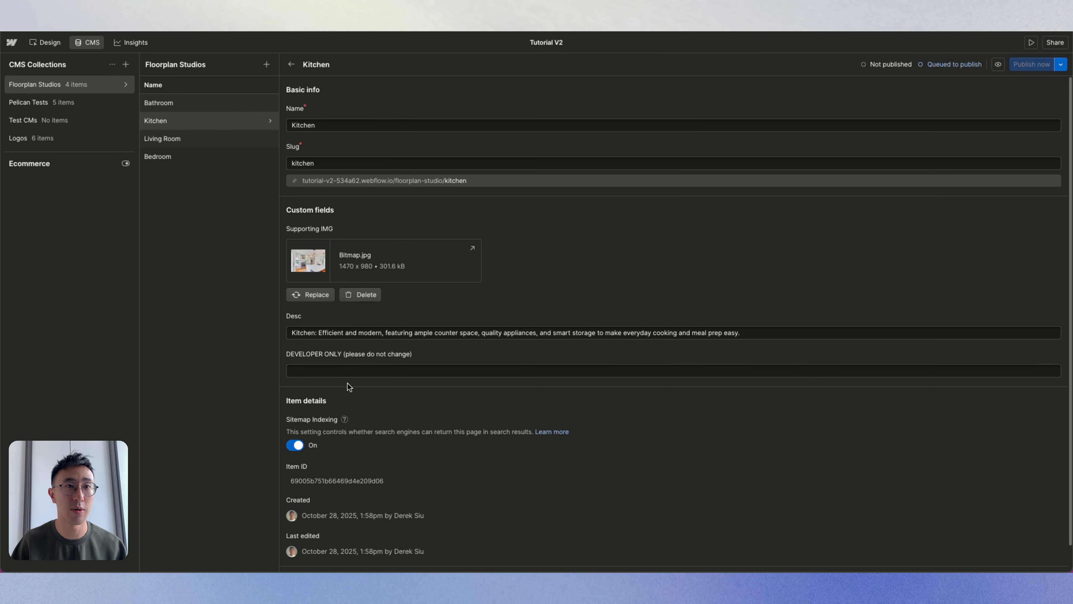
{"action": "left_click", "coordinate": [340, 371]}
{"action": "type", "text": "kitchen"}
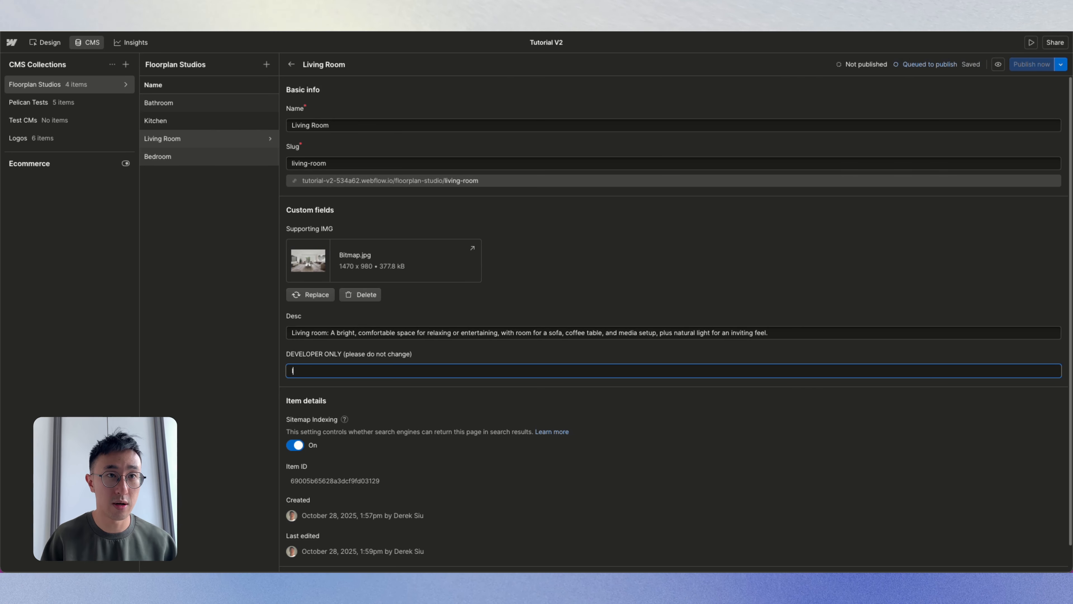
Step: Set the DEVELOPER ONLY field to "living" for Living Room and "bed" for Bedroom, and return to the collection list
{"action": "type", "text": "living"}
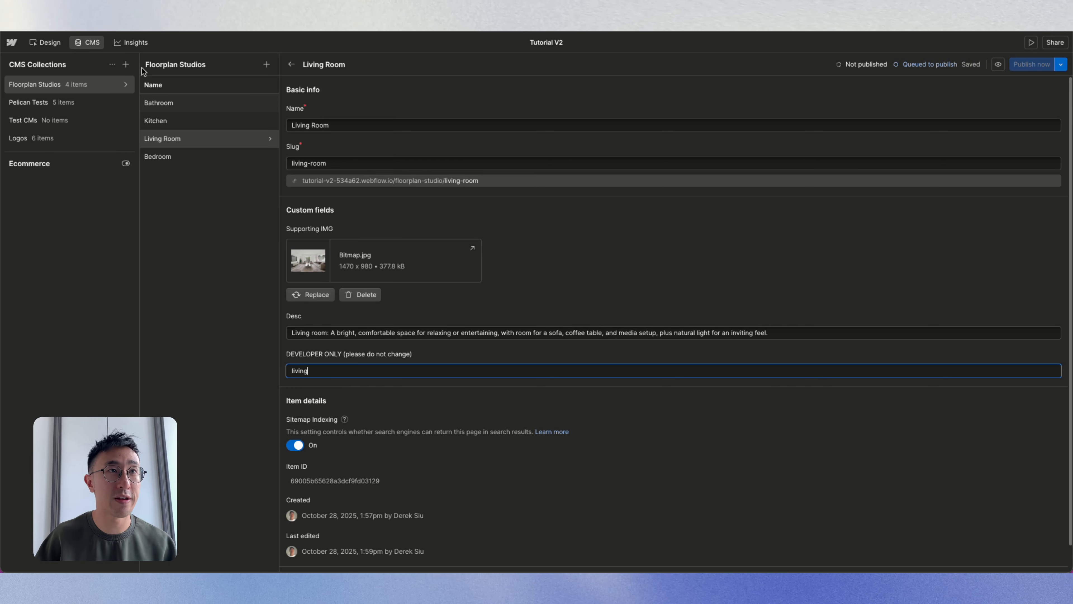
{"action": "left_click", "coordinate": [389, 358]}
{"action": "left_click", "coordinate": [190, 156]}
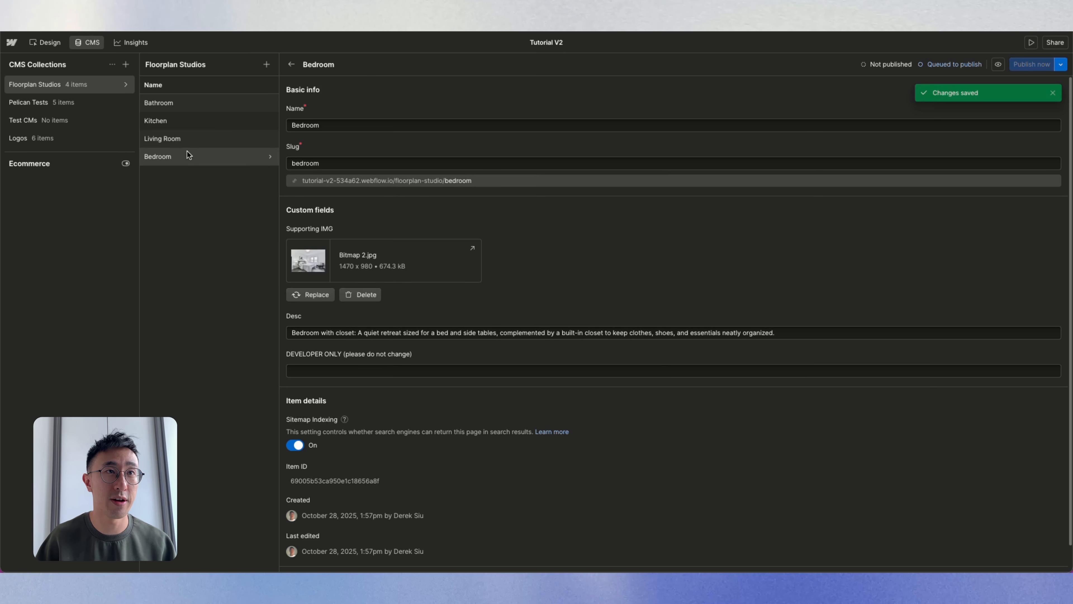
{"action": "left_click", "coordinate": [354, 370]}
{"action": "type", "text": "bed"}
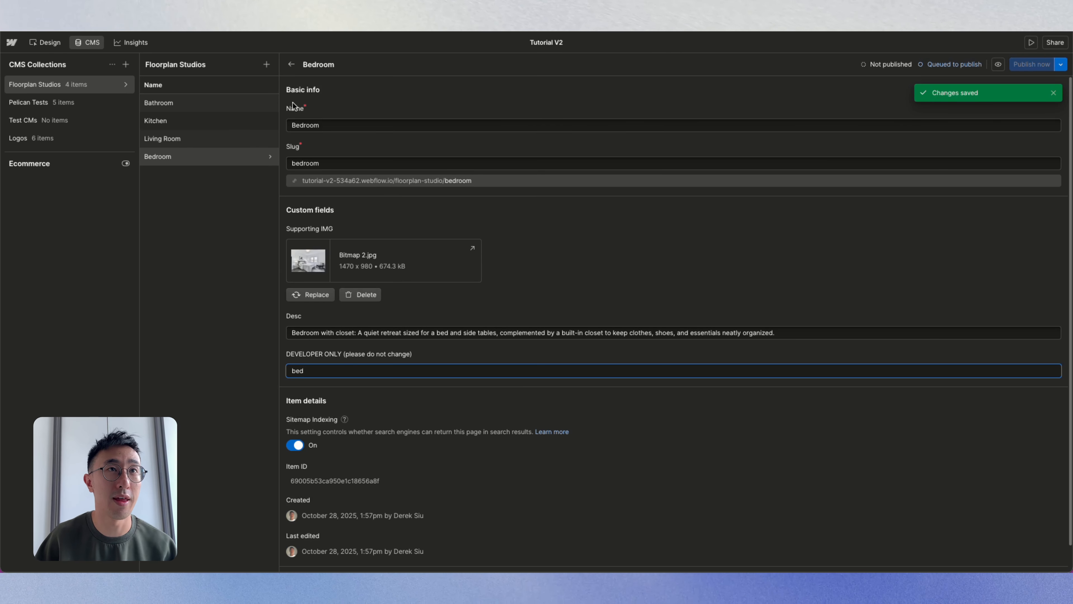
{"action": "left_click", "coordinate": [291, 64]}
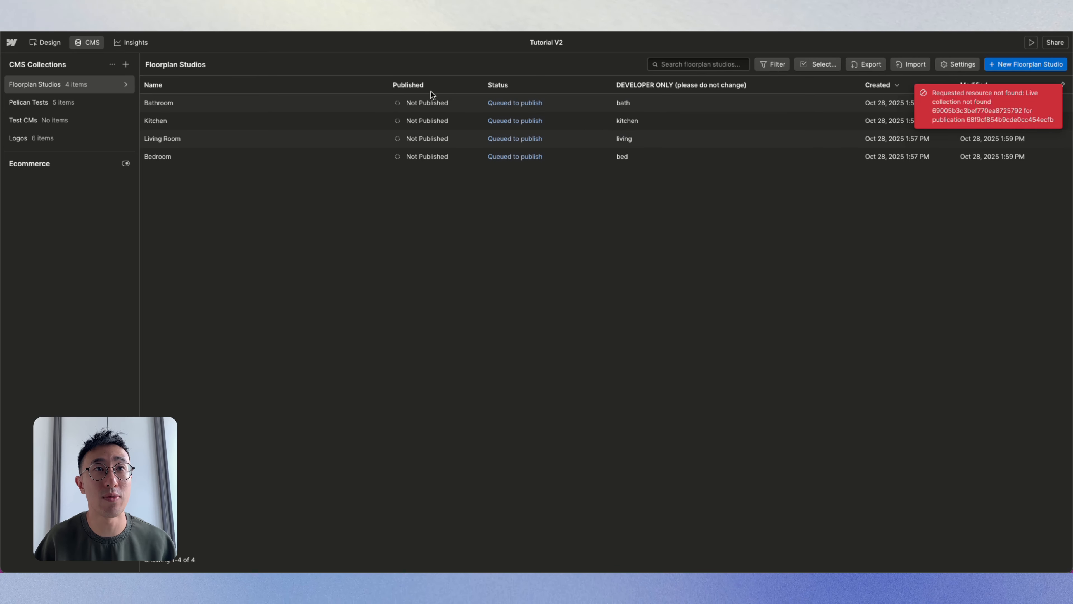
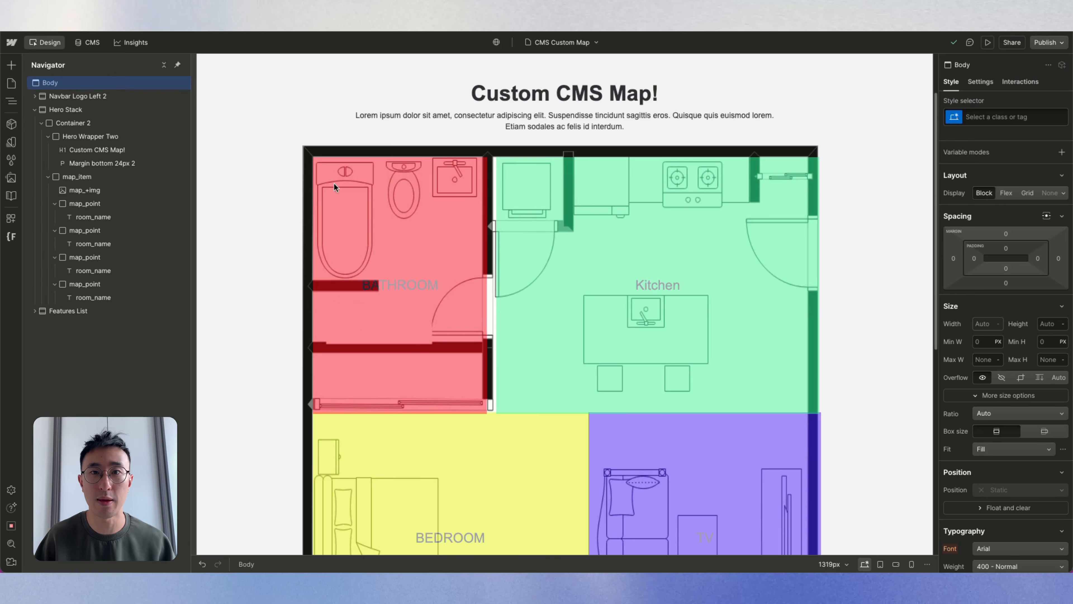
Step: Add a div block at the end of the CMS Custom Map page's Body and give it the new class "popup"
{"action": "scroll", "coordinate": [633, 294], "scroll_direction": "down", "scroll_amount": 3}
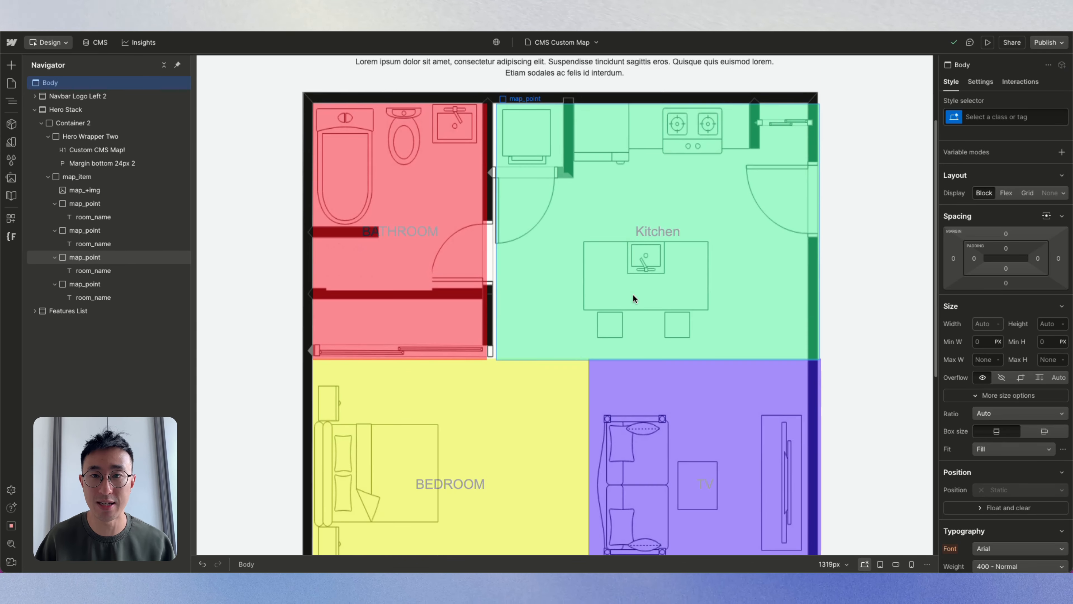
{"action": "left_click", "coordinate": [164, 65]}
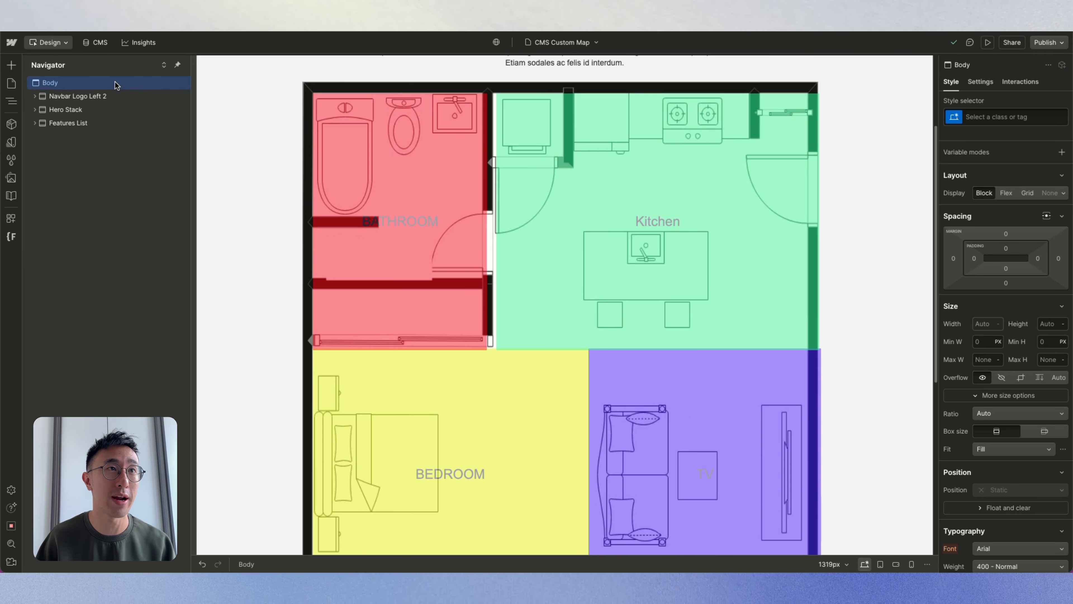
{"action": "key", "text": "super+e"}
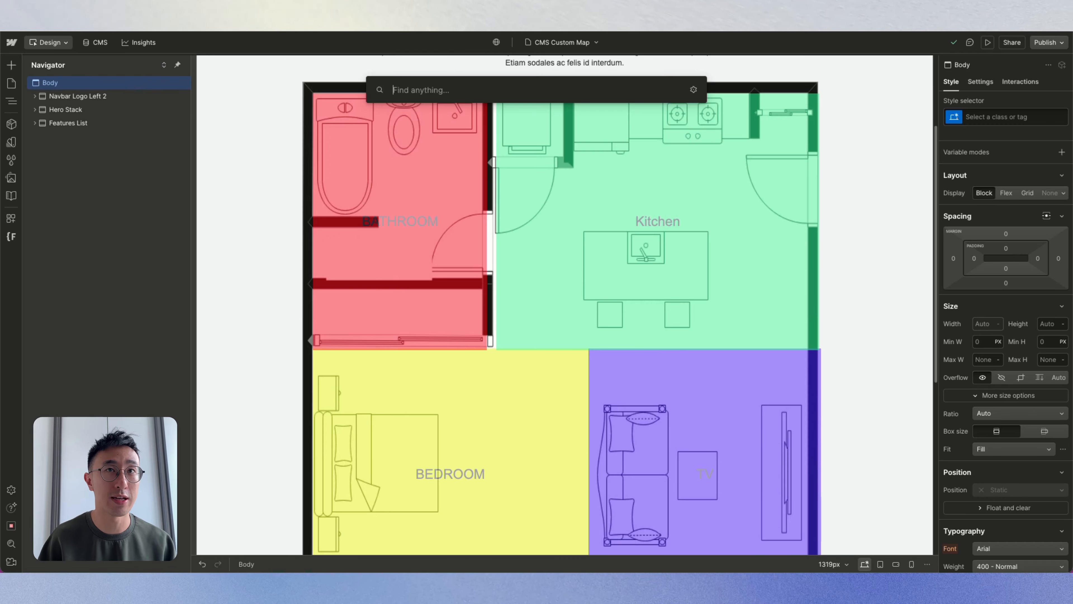
{"action": "type", "text": "div"}
{"action": "key", "text": "Return"}
{"action": "key", "text": "super+Return"}
{"action": "type", "text": "popup"}
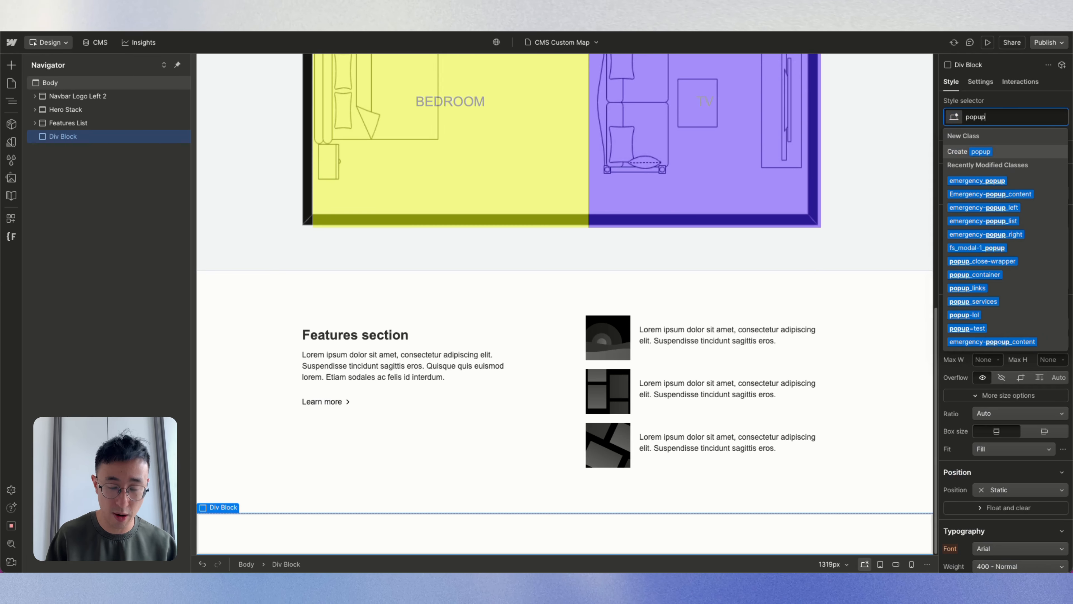
{"action": "key", "text": "Return"}
Step: Set the popup div's width to 100% and its height to 100vh
{"action": "left_click", "coordinate": [984, 323]}
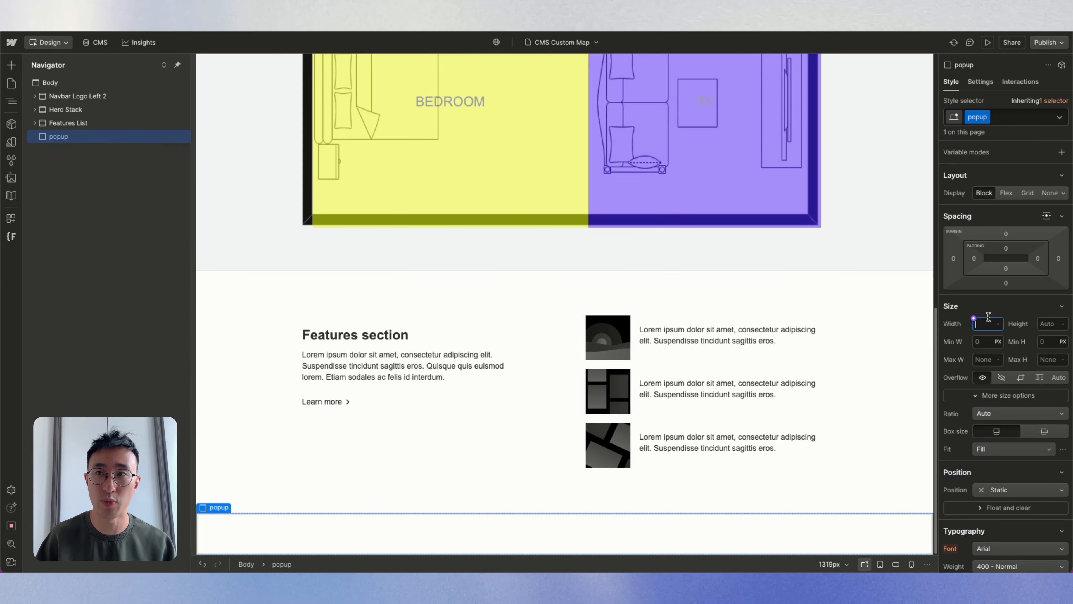
{"action": "type", "text": "100%"}
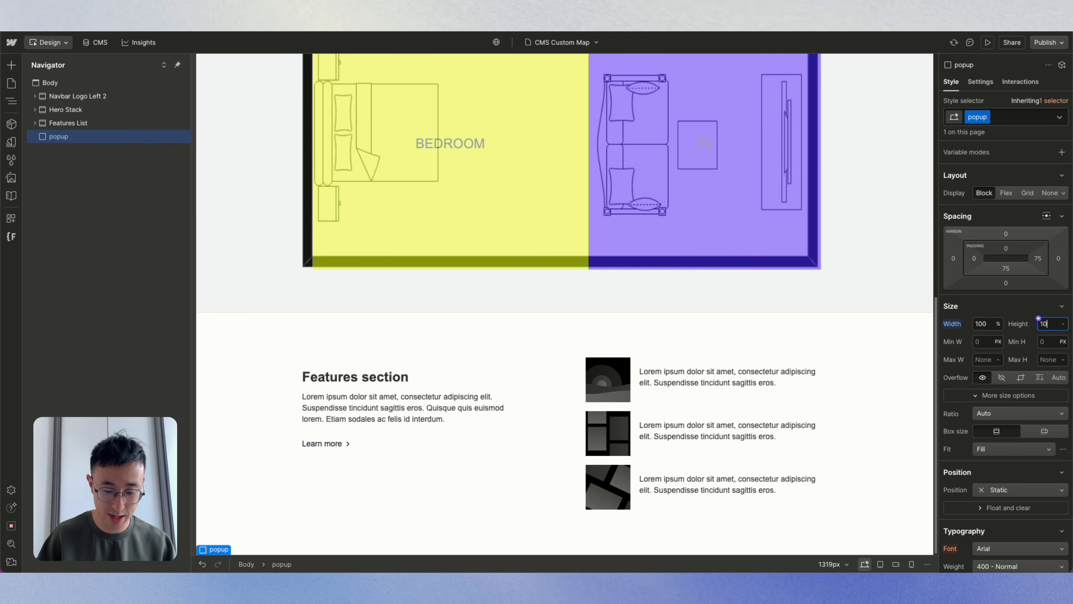
{"action": "type", "text": "100vh"}
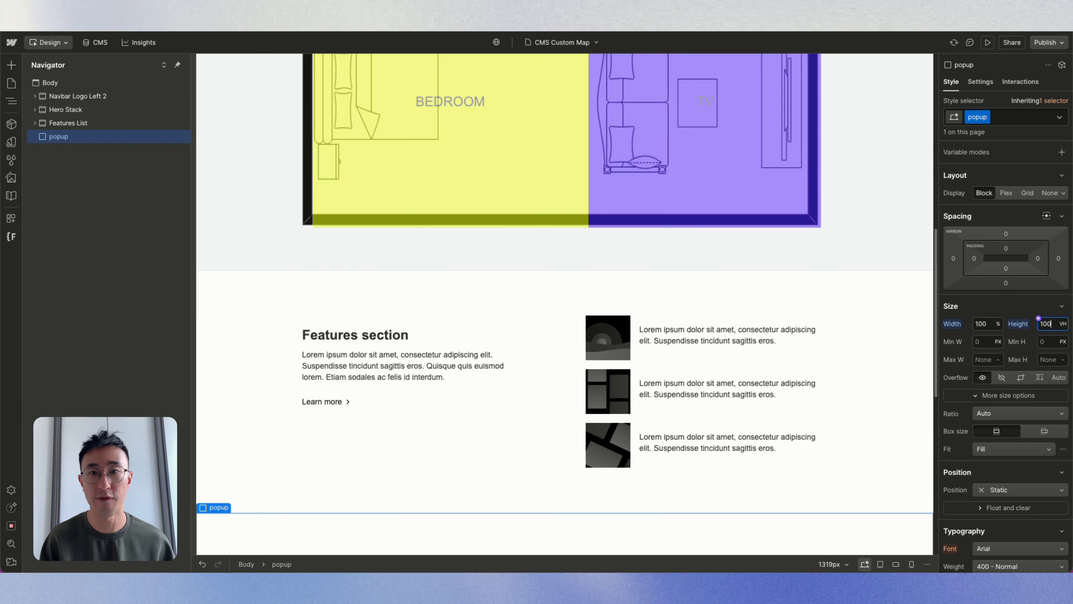
Step: Make the popup div's position Fixed with 0% offsets on all sides and set its z-index to 1000
{"action": "scroll", "coordinate": [1043, 362], "scroll_direction": "down", "scroll_amount": 4}
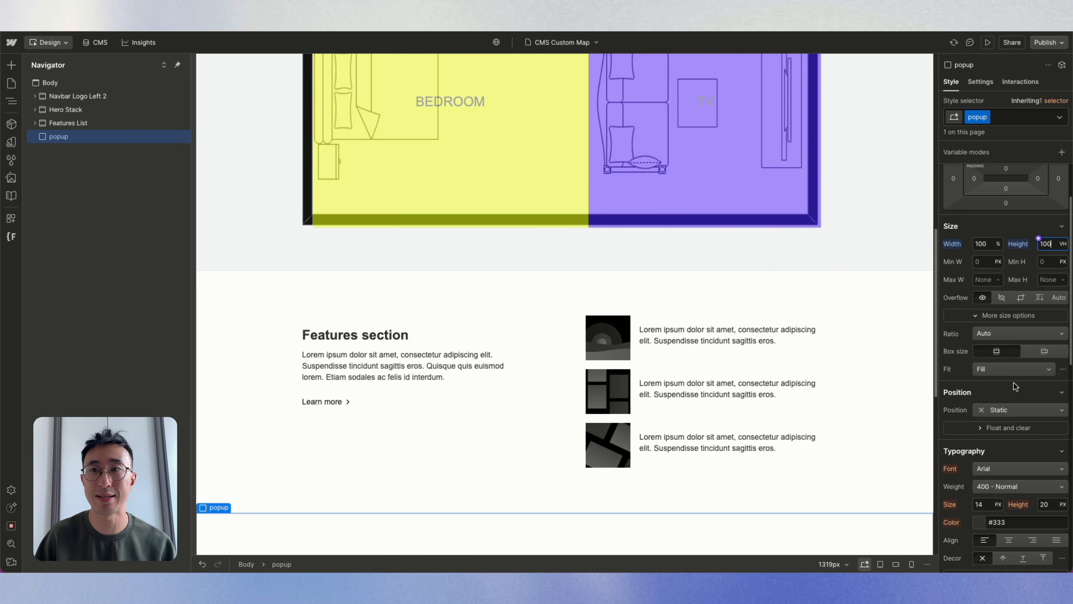
{"action": "left_click", "coordinate": [1023, 410]}
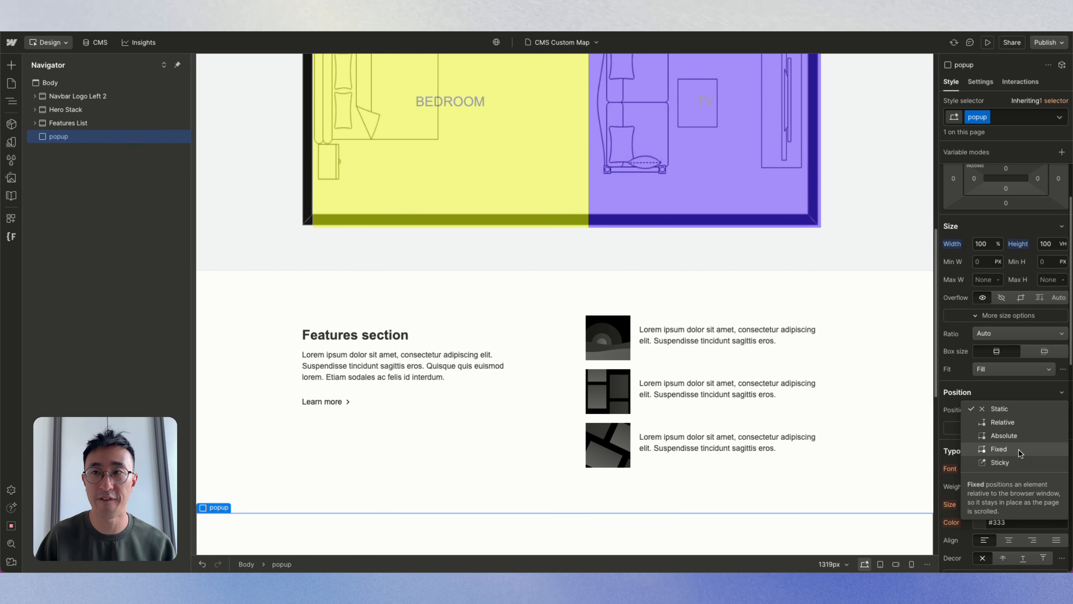
{"action": "left_click", "coordinate": [1014, 449]}
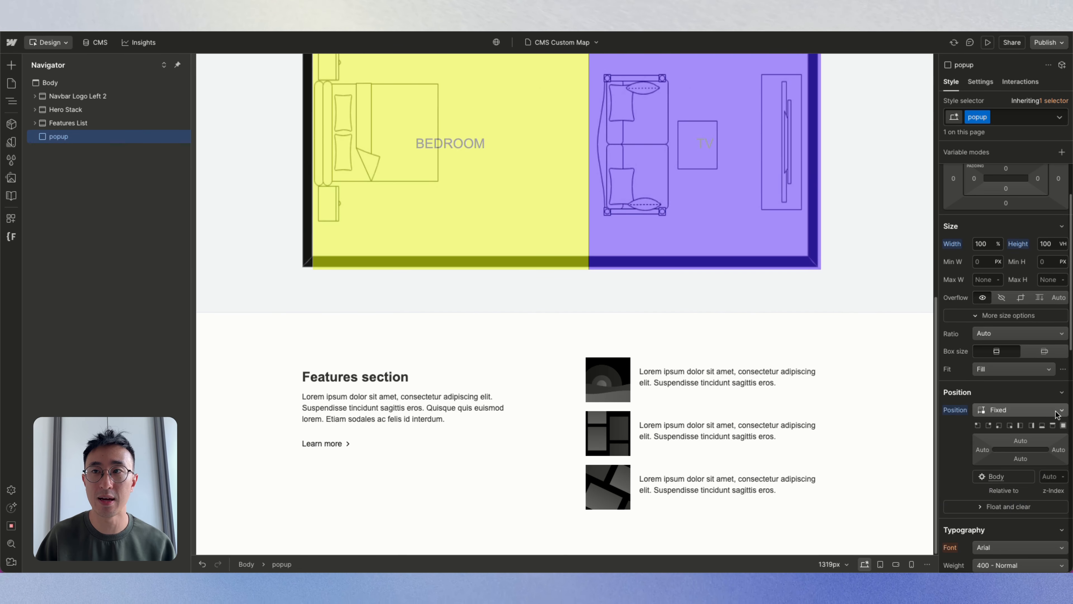
{"action": "left_click", "coordinate": [1063, 425]}
{"action": "left_click", "coordinate": [1051, 476]}
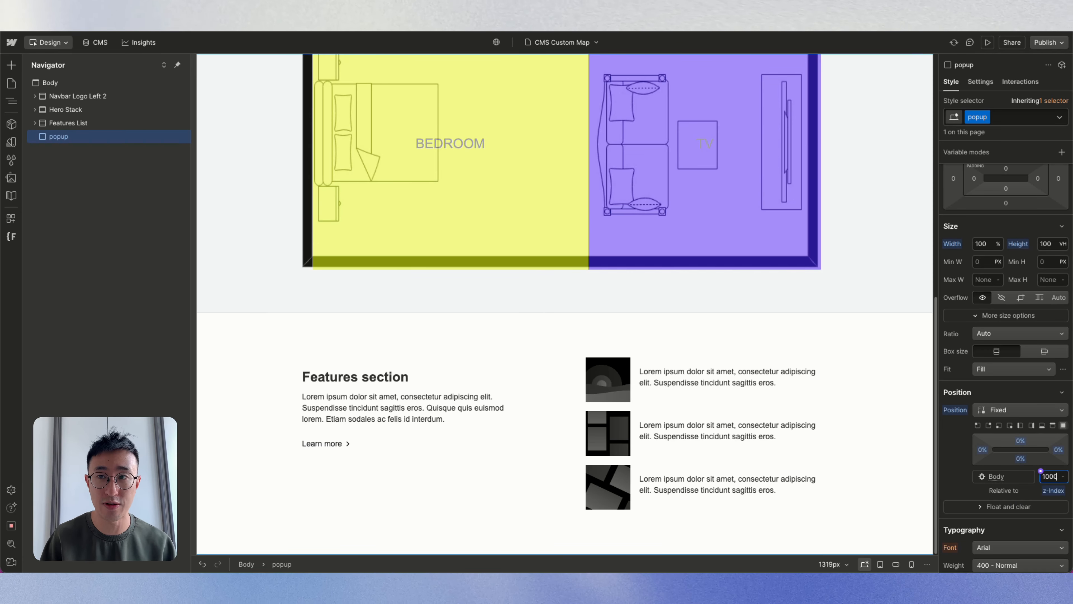
Step: Set the popup div's background color to black
{"action": "scroll", "coordinate": [1006, 380], "scroll_direction": "down", "scroll_amount": 10}
{"action": "left_click", "coordinate": [980, 275]}
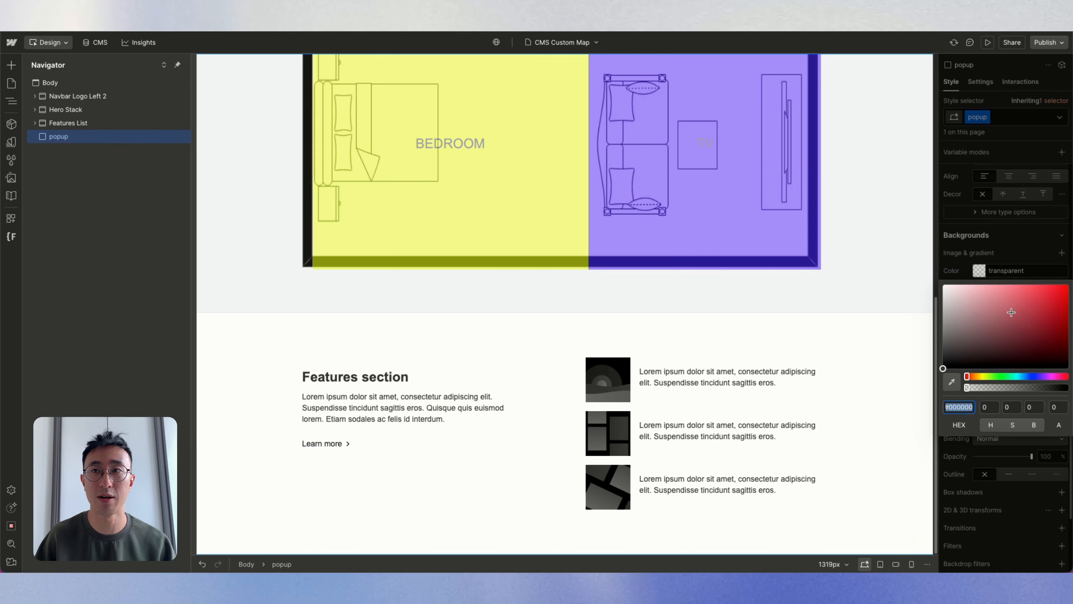
{"action": "left_click_drag", "start_coordinate": [1011, 312], "coordinate": [831, 477]}
{"action": "left_click", "coordinate": [1036, 224]}
Step: Nest a div block inside the popup div and give it the new class "popup_ite"
{"action": "key", "text": "super+e"}
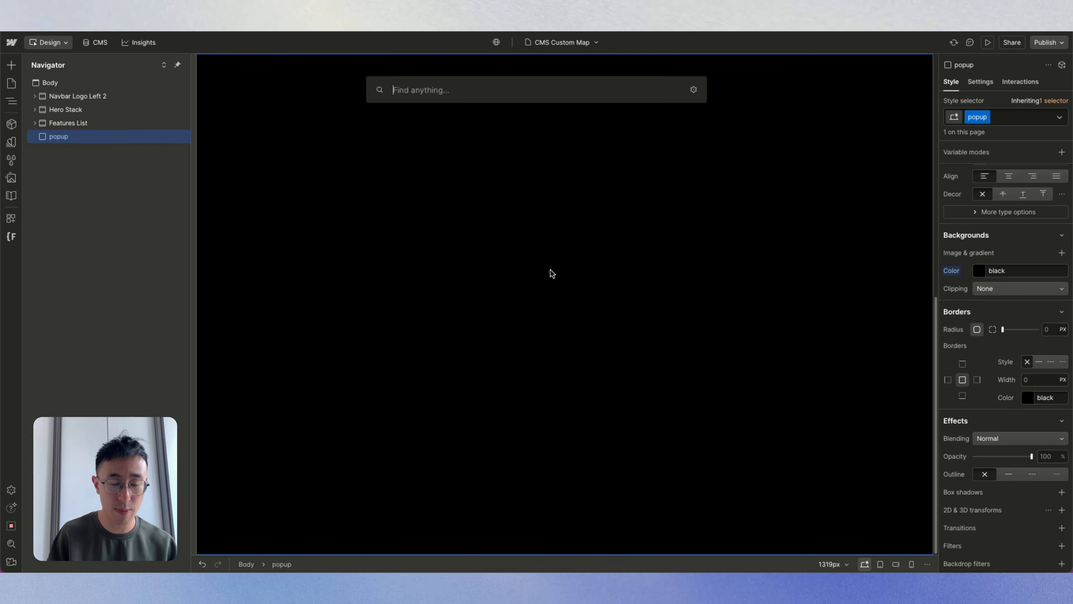
{"action": "type", "text": "div"}
{"action": "key", "text": "Return"}
{"action": "key", "text": "super+Return"}
{"action": "type", "text": "popup_inner"}
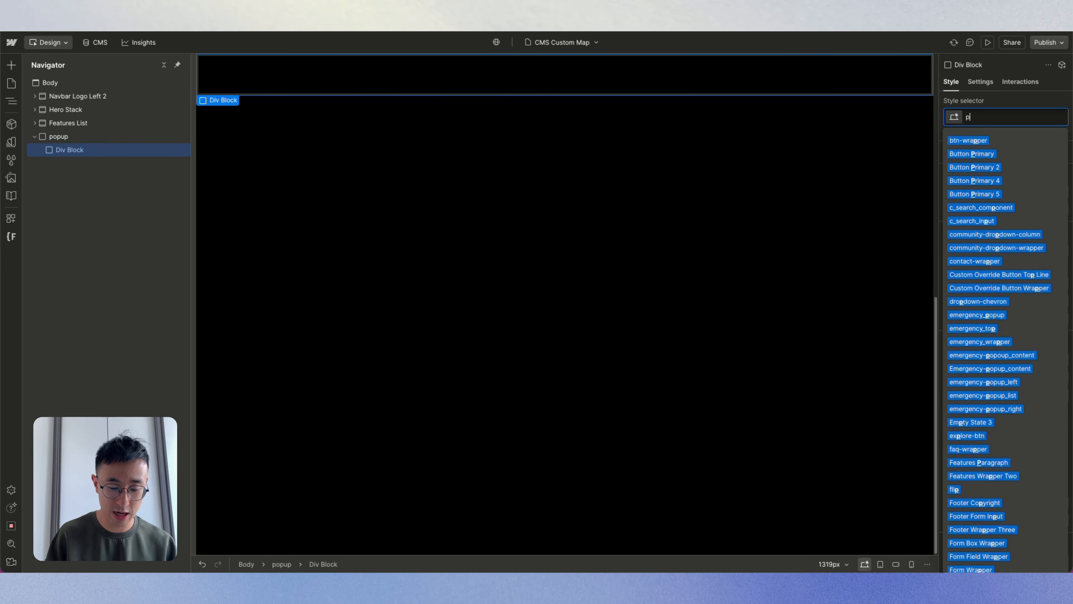
{"action": "key", "text": "Return"}
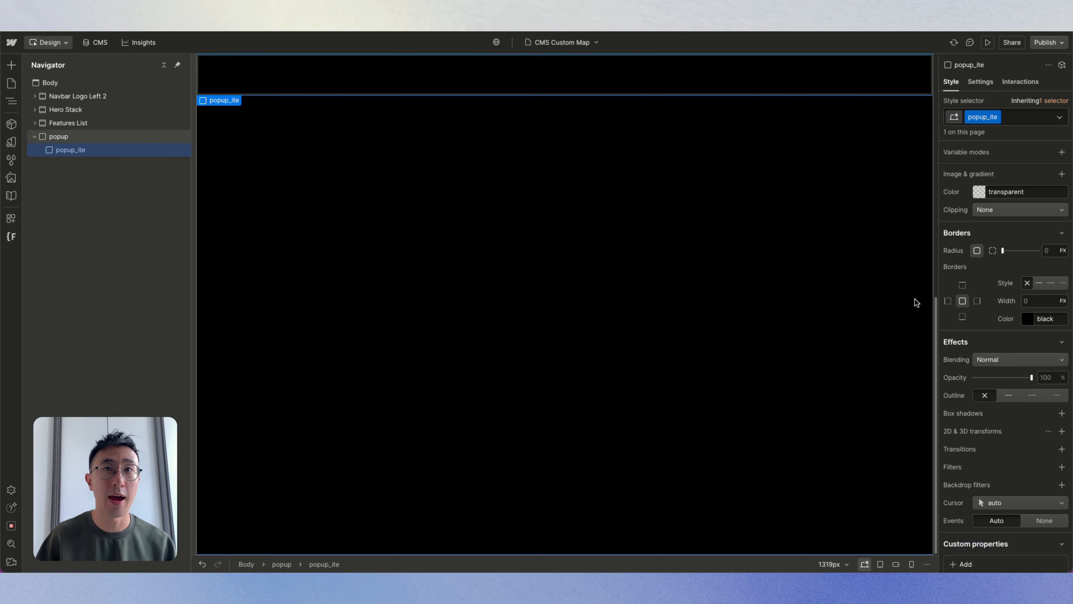
{"action": "scroll", "coordinate": [974, 244], "scroll_direction": "up", "scroll_amount": 8}
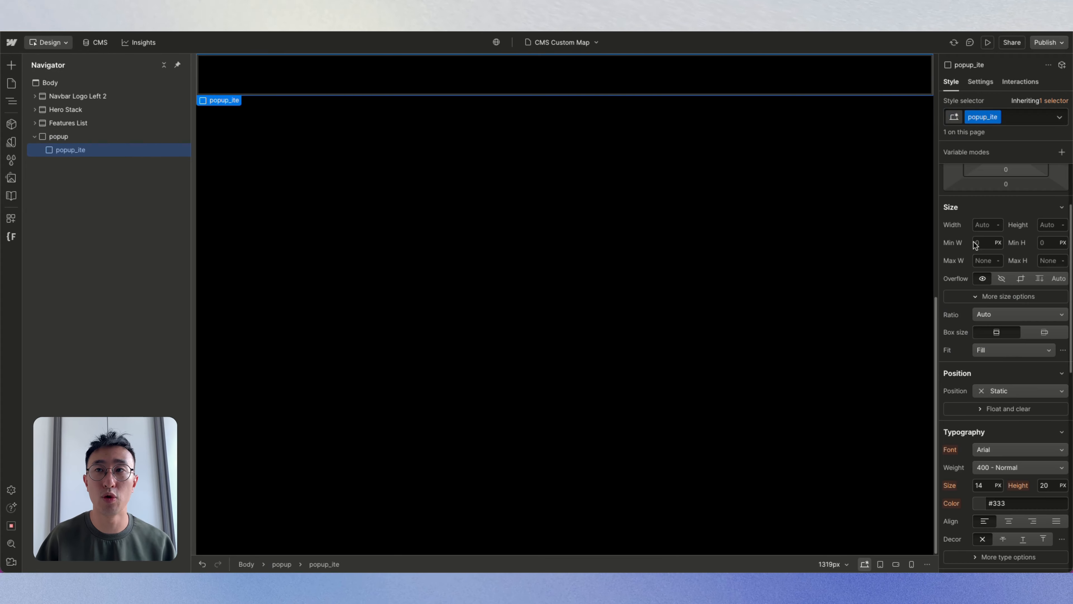
Step: Set popup_ite's max width to 32rem, its width to 100% and its padding to 90 on all sides
{"action": "left_click", "coordinate": [983, 261]}
{"action": "type", "text": "32rem"}
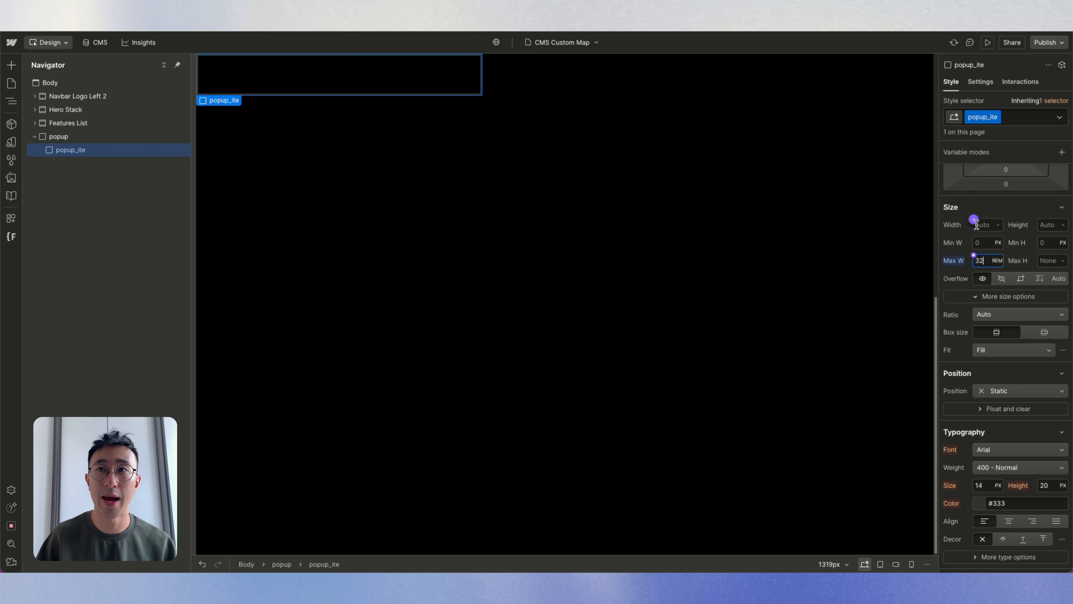
{"action": "left_click", "coordinate": [976, 224]}
{"action": "type", "text": "100%"}
{"action": "key", "text": "Return"}
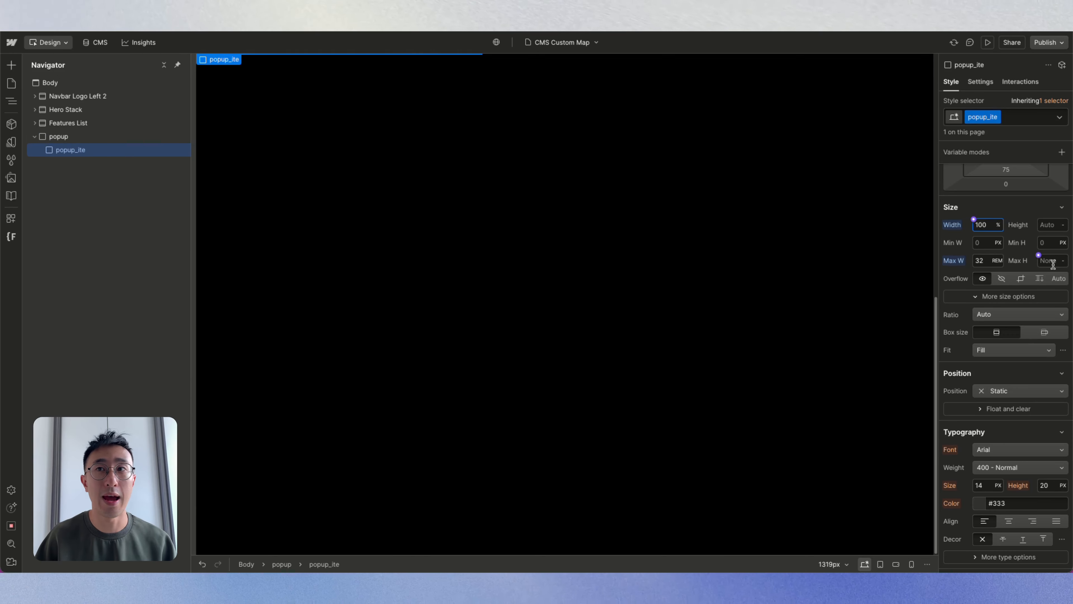
{"action": "scroll", "coordinate": [1050, 267], "scroll_direction": "up", "scroll_amount": 3}
Step: Set popup_ite's background color to white
{"action": "scroll", "coordinate": [1030, 314], "scroll_direction": "down", "scroll_amount": 10}
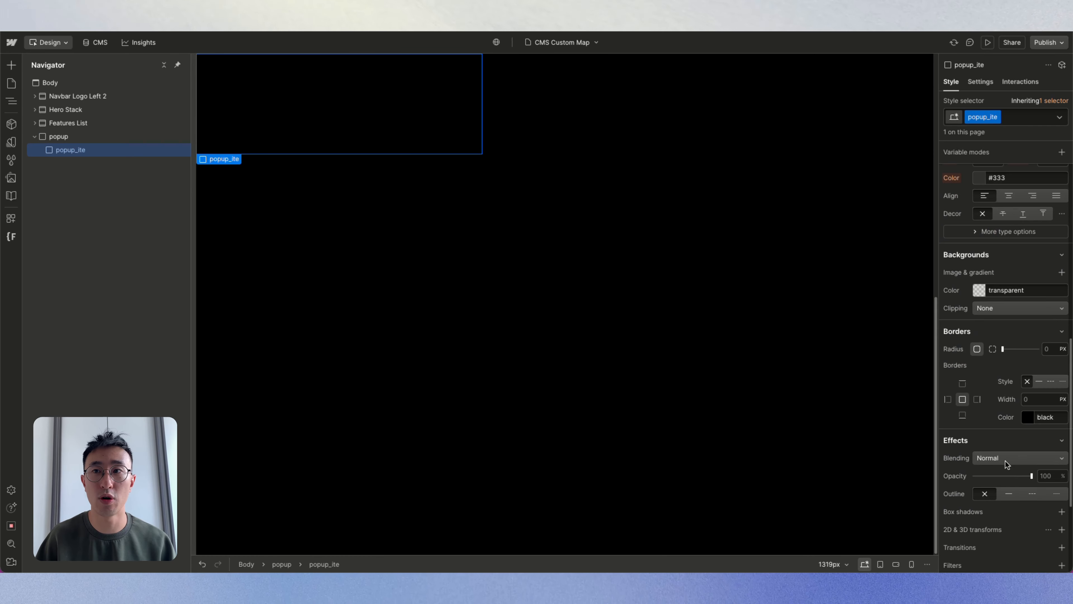
{"action": "left_click", "coordinate": [982, 294]}
{"action": "left_click_drag", "start_coordinate": [985, 350], "coordinate": [752, 201]}
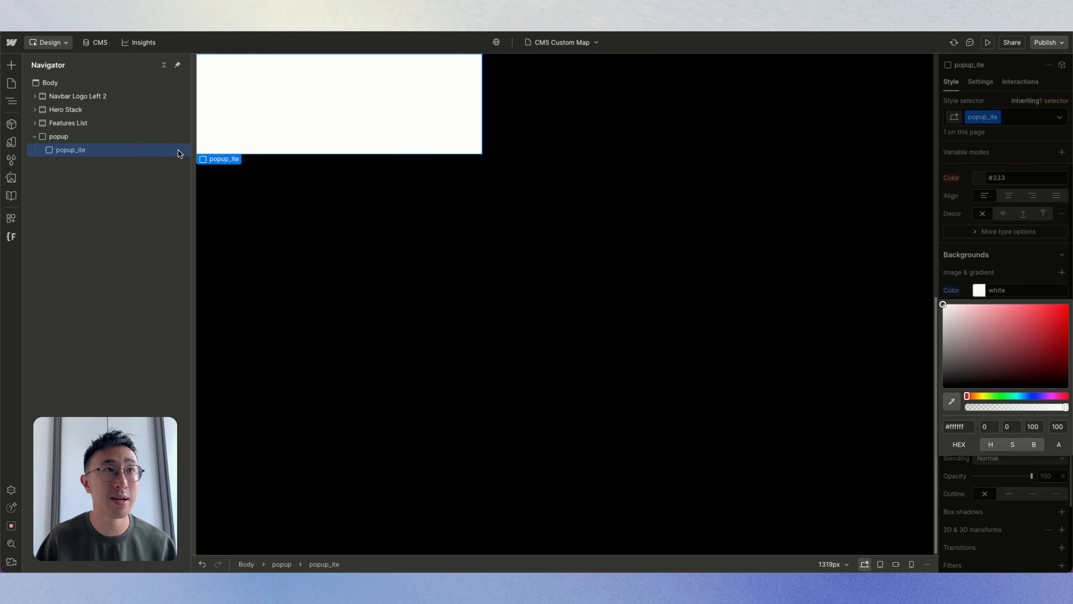
Step: Make the popup div a Flex container and center its content on both the X and Y axes
{"action": "left_click", "coordinate": [127, 135]}
{"action": "scroll", "coordinate": [1002, 180], "scroll_direction": "up", "scroll_amount": 5}
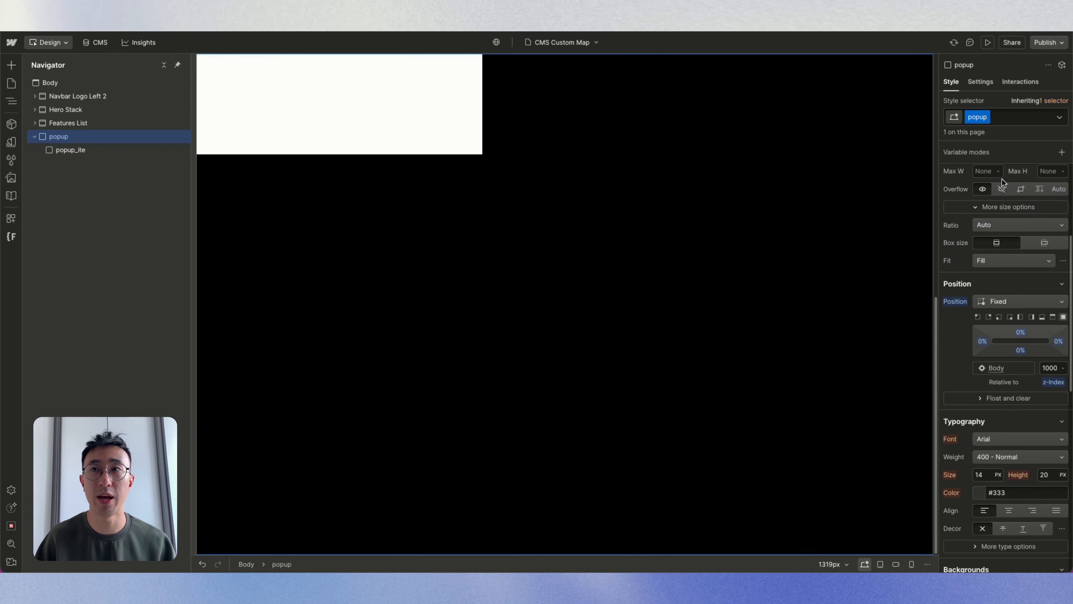
{"action": "left_click", "coordinate": [1006, 193]}
{"action": "left_click", "coordinate": [989, 239]}
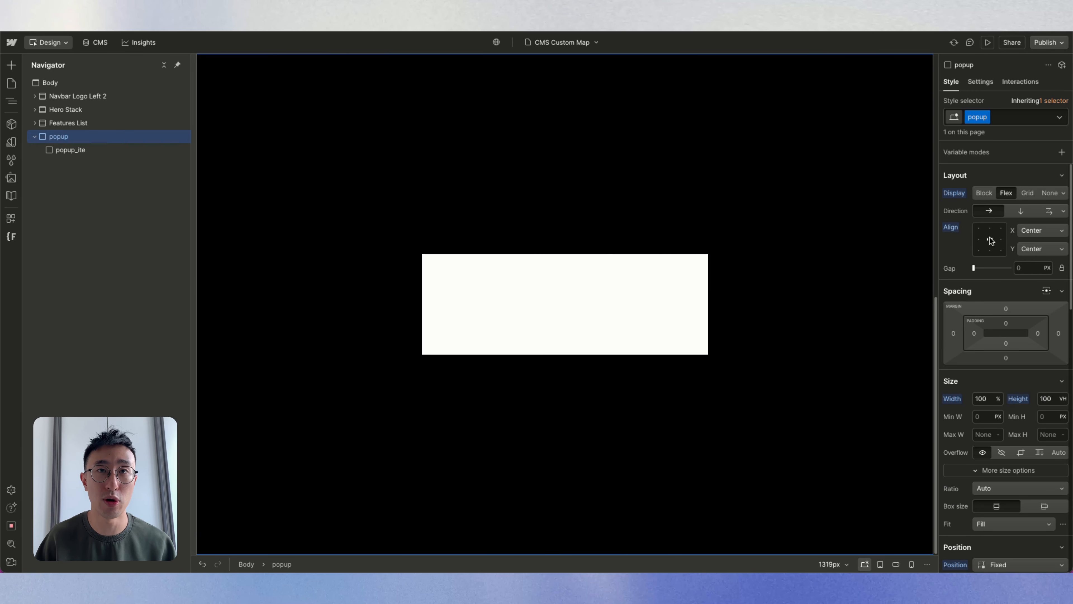
Step: Insert an Image element inside popup_ite
{"action": "left_click", "coordinate": [667, 280]}
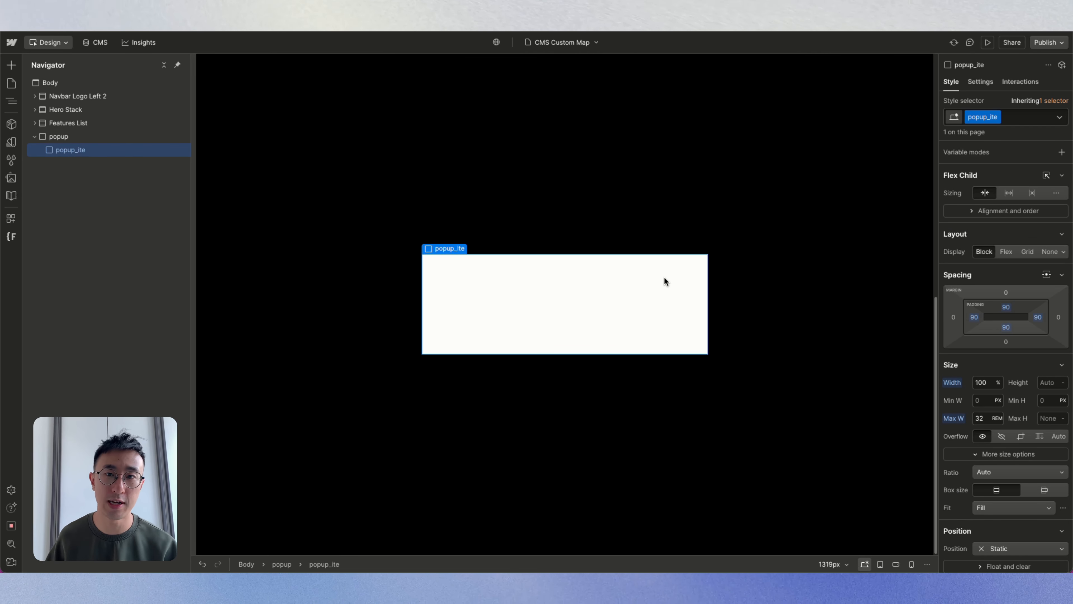
{"action": "key", "text": "super+e"}
{"action": "type", "text": "image"}
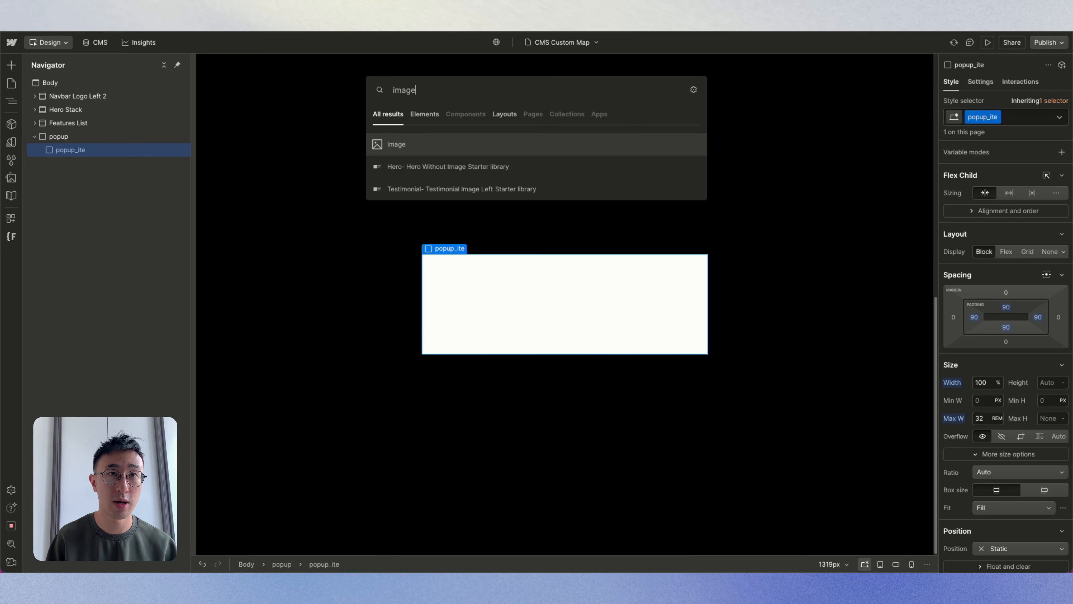
{"action": "key", "text": "Return"}
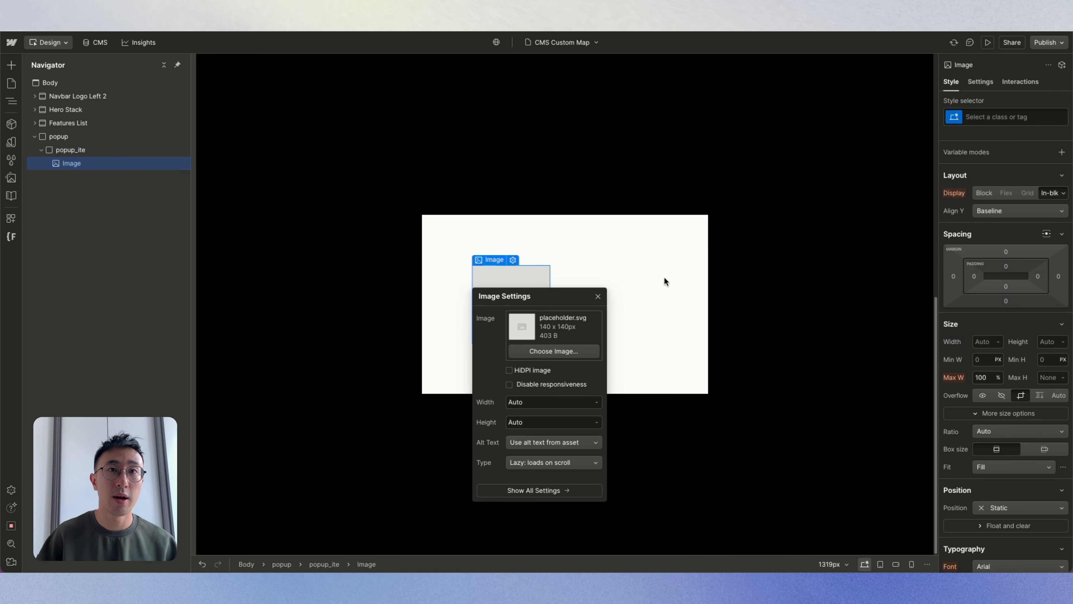
Step: Keep the placeholder image and add a Heading element below it inside popup_ite
{"action": "left_click", "coordinate": [488, 244]}
{"action": "left_click", "coordinate": [515, 277]}
{"action": "left_click", "coordinate": [590, 236]}
{"action": "key", "text": "super+e"}
{"action": "type", "text": "heading"}
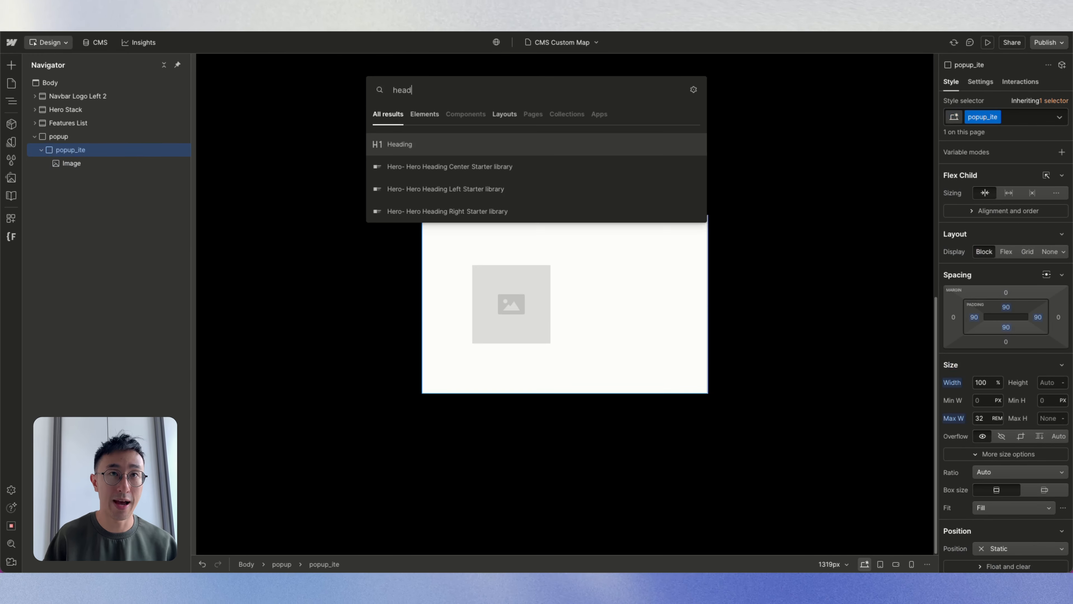
{"action": "key", "text": "Return"}
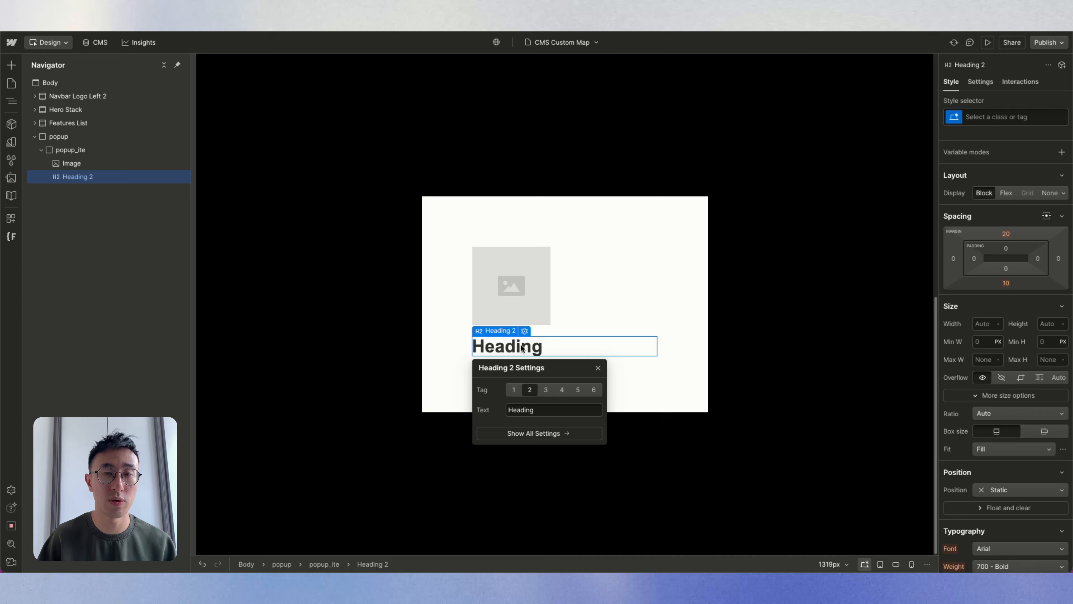
Step: Add a Paragraph element below the heading inside popup_ite
{"action": "left_click", "coordinate": [651, 313]}
{"action": "left_click", "coordinate": [600, 351]}
{"action": "key", "text": "super+e"}
{"action": "type", "text": "pra"}
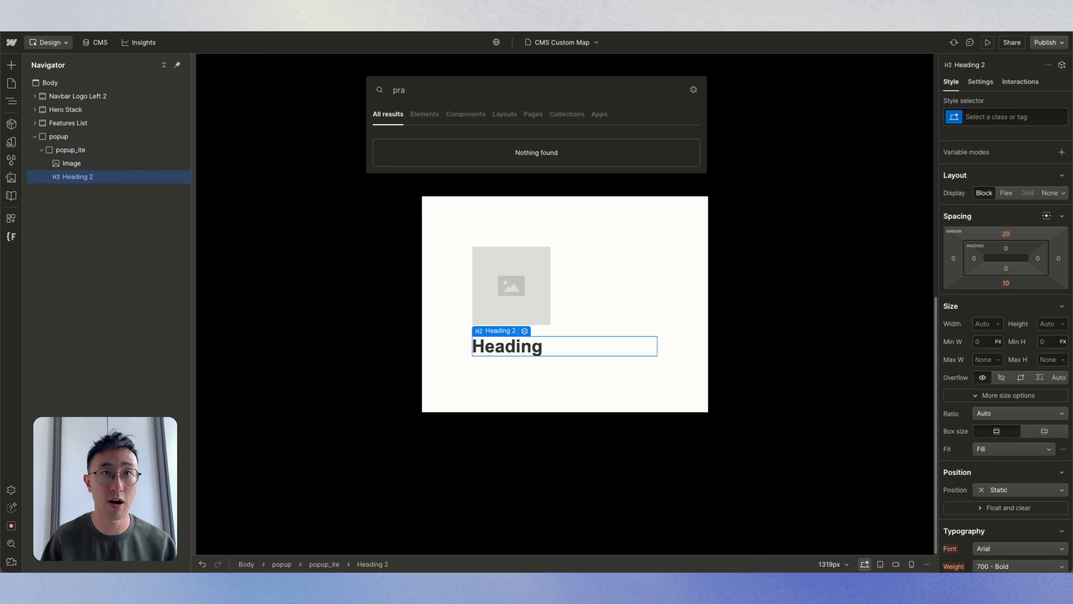
{"action": "key", "text": "BackSpace"}
{"action": "key", "text": "BackSpace"}
{"action": "type", "text": "ar"}
{"action": "key", "text": "Return"}
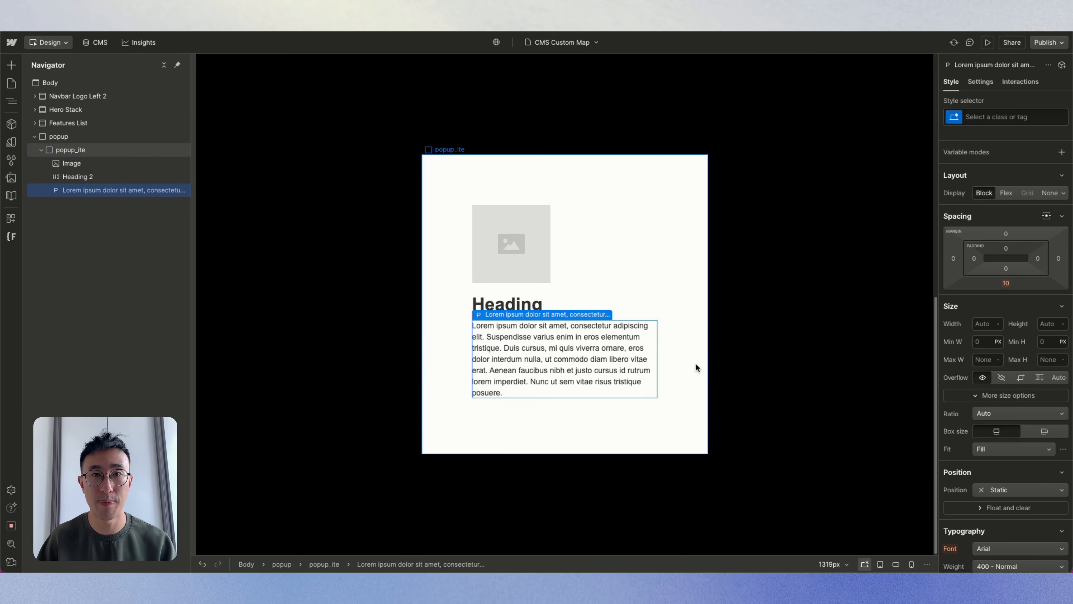
Step: Nest a div block below the paragraph in popup_ite and give it the new class "close_popup"
{"action": "left_click", "coordinate": [666, 274]}
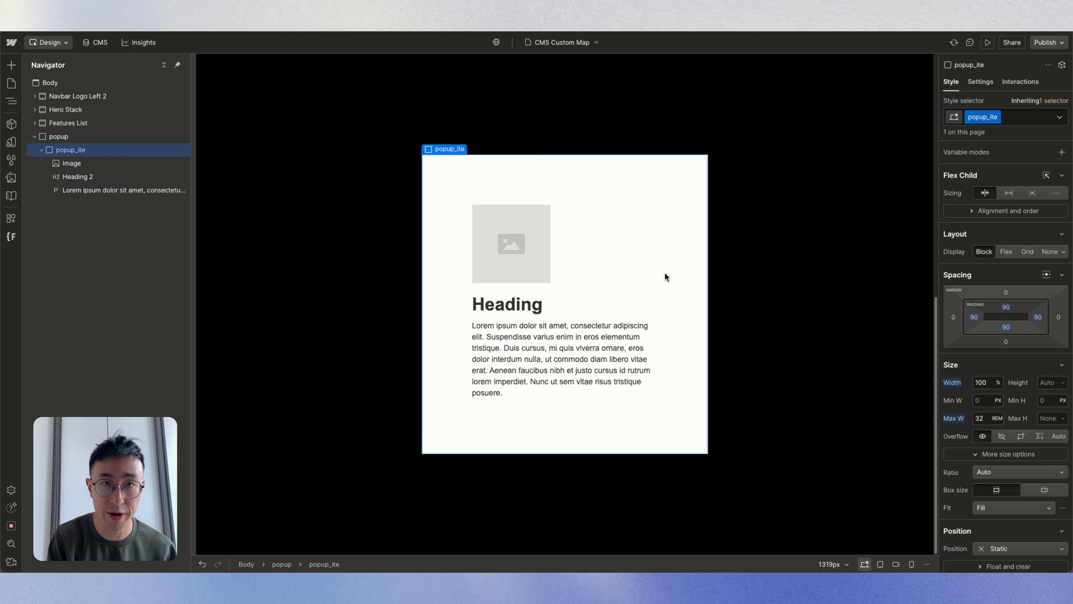
{"action": "key", "text": "super+k"}
{"action": "type", "text": "div"}
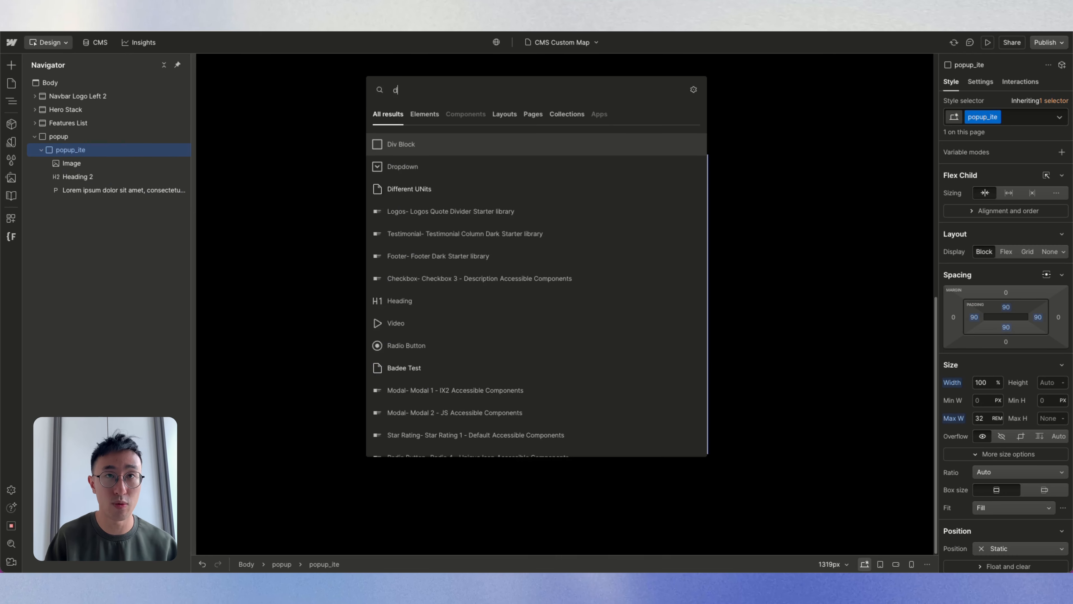
{"action": "key", "text": "Return"}
{"action": "key", "text": "super+Return"}
{"action": "type", "text": "close_popup"}
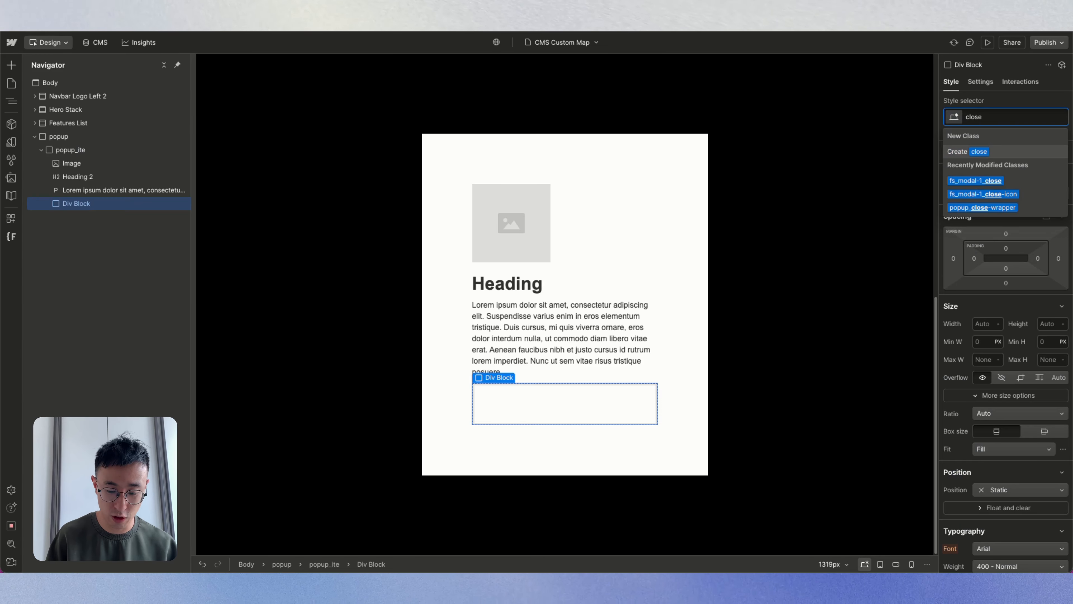
{"action": "key", "text": "Return"}
{"action": "key", "text": "Escape"}
Step: Add a text block inside the close_popup div and change its text to "Close popup"
{"action": "key", "text": "super+k"}
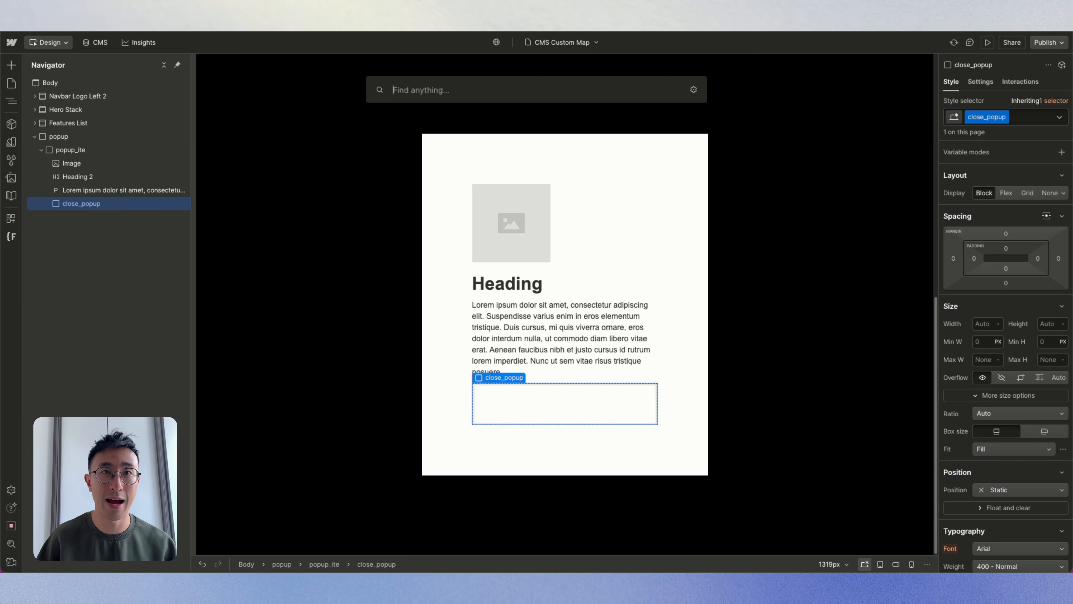
{"action": "type", "text": "text"}
{"action": "key", "text": "Return"}
{"action": "double_click", "coordinate": [594, 405]}
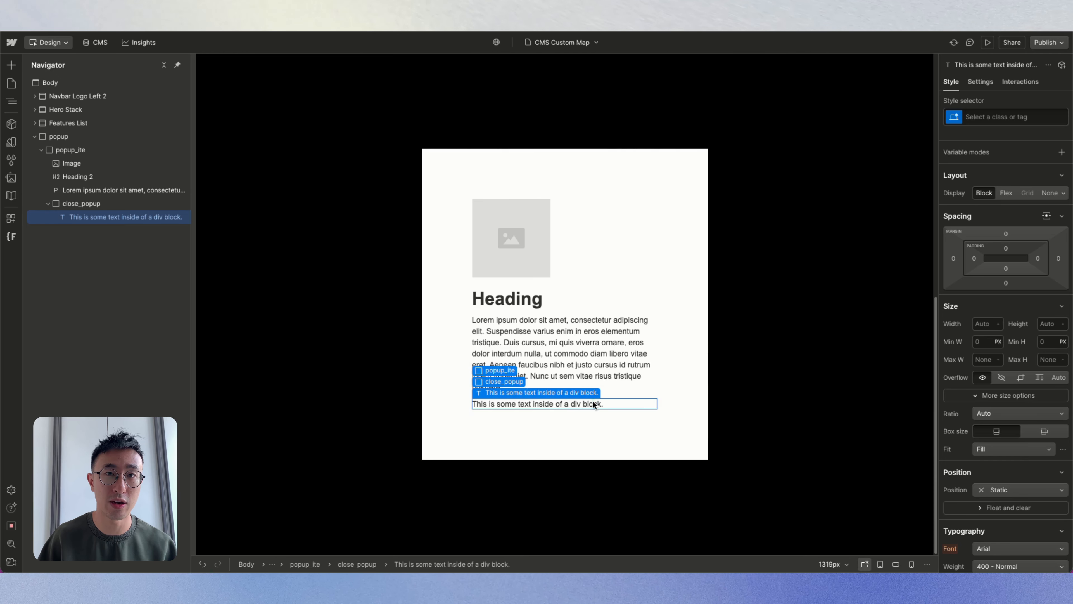
{"action": "type", "text": "Close popup"}
{"action": "key", "text": "Escape"}
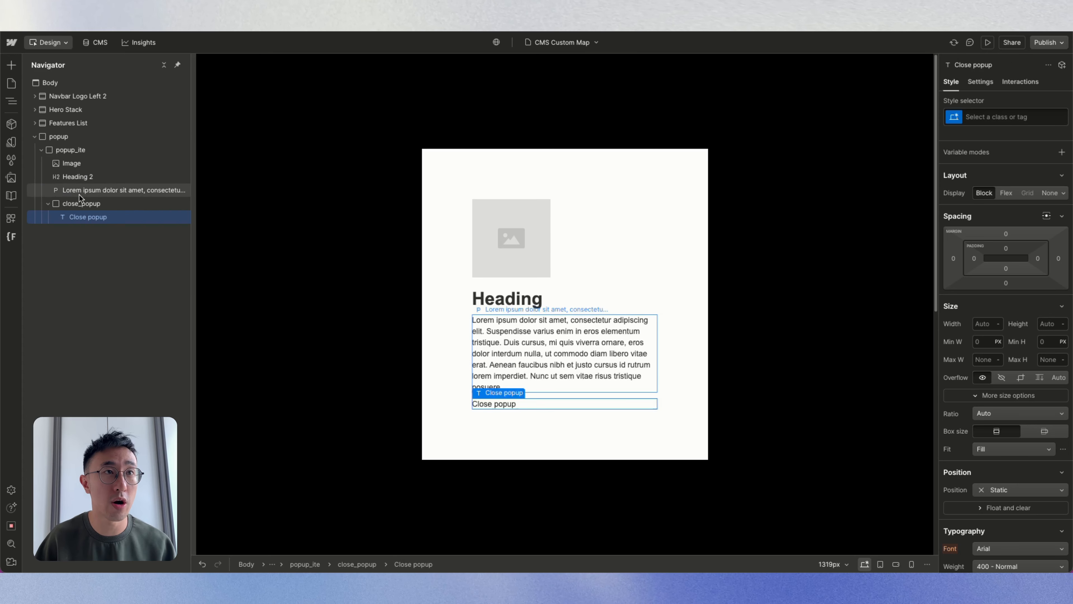
Step: Give the close_popup div 21 padding on all sides and the Dodger Blue variable as background color
{"action": "key", "text": "Escape"}
{"action": "left_click_drag", "start_coordinate": [972, 256], "coordinate": [983, 258]}
{"action": "scroll", "coordinate": [983, 260], "scroll_direction": "down", "scroll_amount": 8}
{"action": "left_click", "coordinate": [977, 263]}
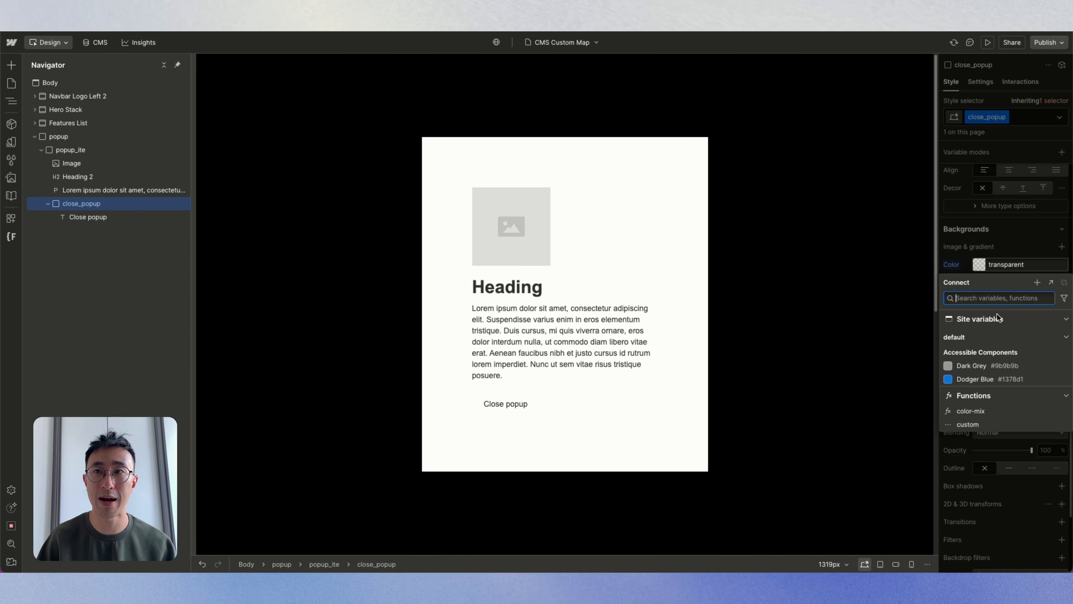
{"action": "left_click", "coordinate": [989, 378]}
Step: Make the close_popup div's text white and center-aligned
{"action": "scroll", "coordinate": [993, 300], "scroll_direction": "up", "scroll_amount": 3}
{"action": "left_click", "coordinate": [981, 216]}
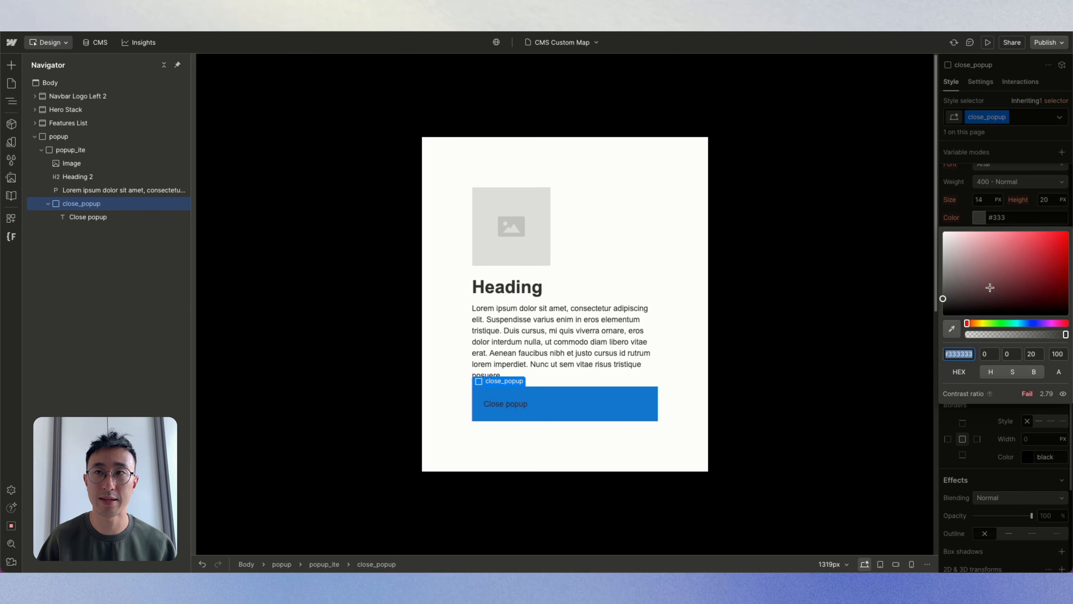
{"action": "left_click", "coordinate": [943, 234]}
{"action": "left_click", "coordinate": [998, 191]}
{"action": "left_click", "coordinate": [1007, 236]}
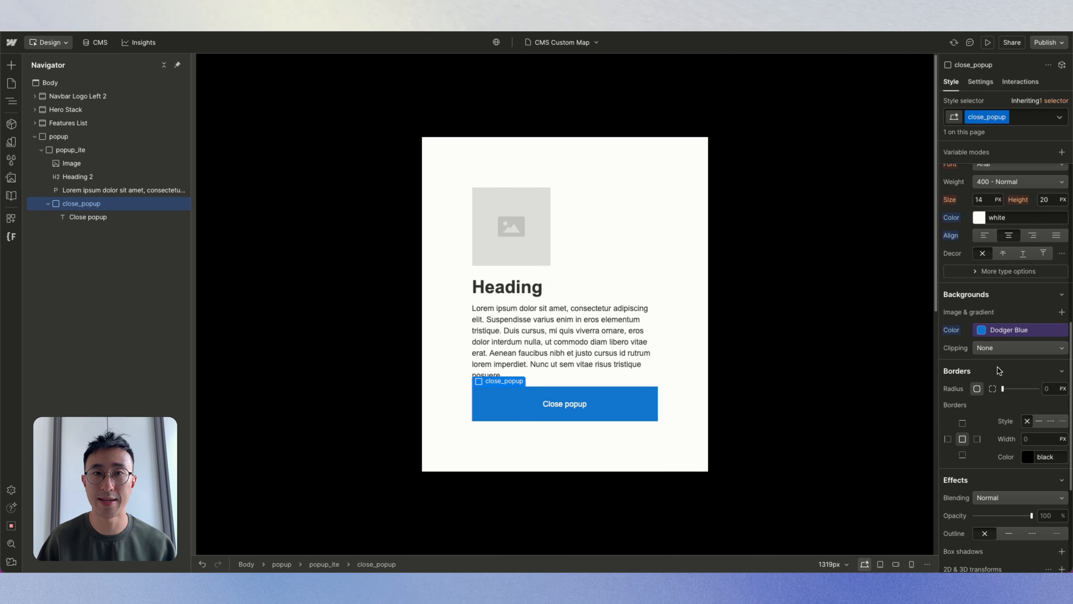
Step: Set the close_popup div's cursor to pointer
{"action": "scroll", "coordinate": [999, 365], "scroll_direction": "down", "scroll_amount": 3}
{"action": "left_click", "coordinate": [1025, 507]}
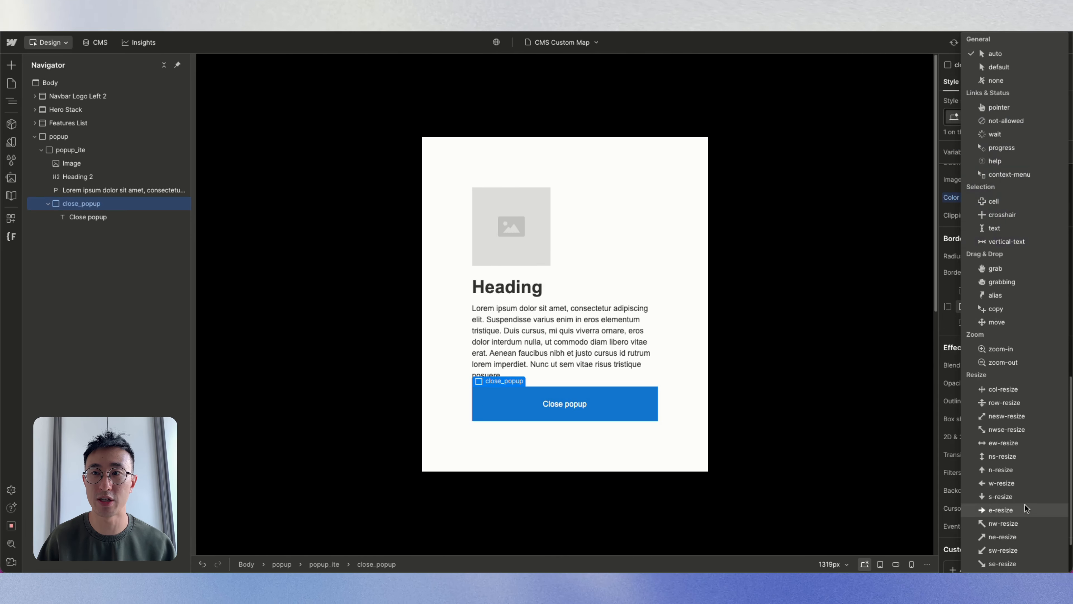
{"action": "left_click", "coordinate": [999, 113]}
Step: Reduce popup_ite's padding to 46 on all sides
{"action": "left_click", "coordinate": [671, 199]}
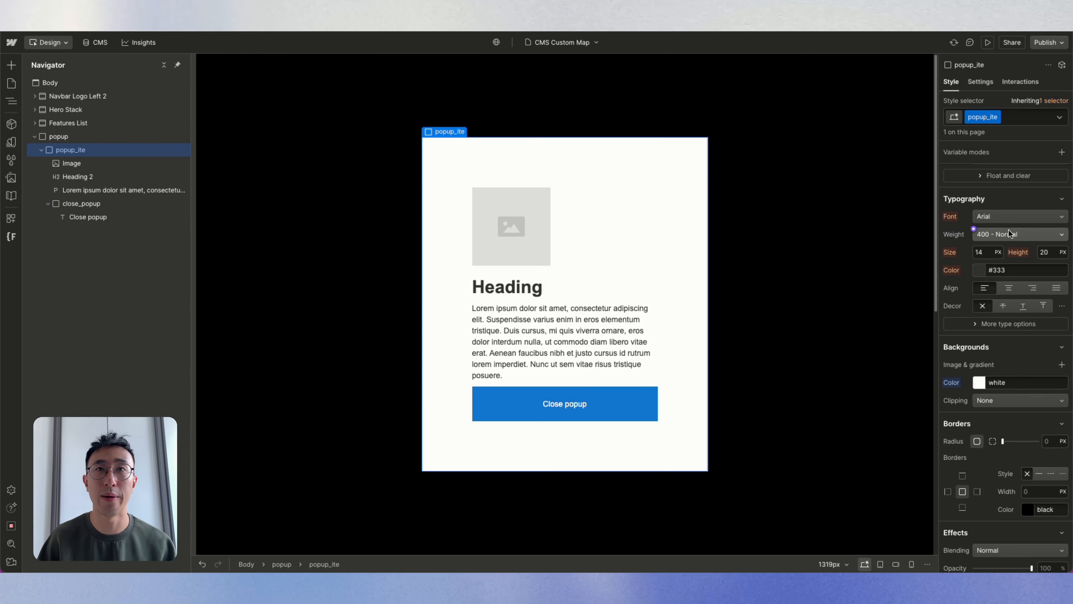
{"action": "scroll", "coordinate": [1009, 229], "scroll_direction": "up", "scroll_amount": 5}
{"action": "left_click_drag", "start_coordinate": [976, 260], "coordinate": [924, 278]}
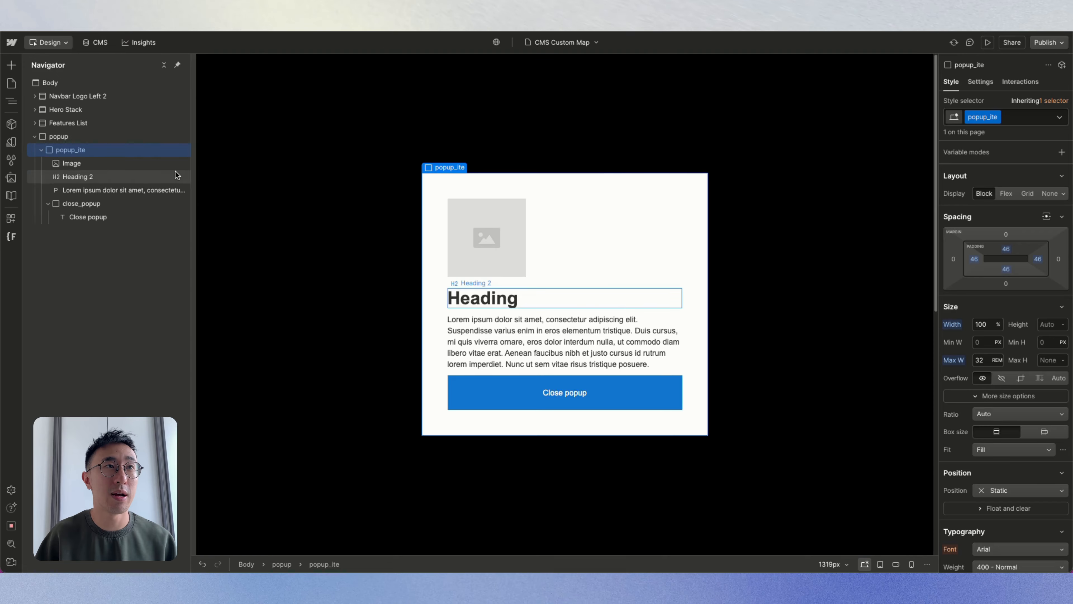
Step: Add a Collection List to the Body and connect it to the Floorplan Studios collection
{"action": "left_click", "coordinate": [79, 83]}
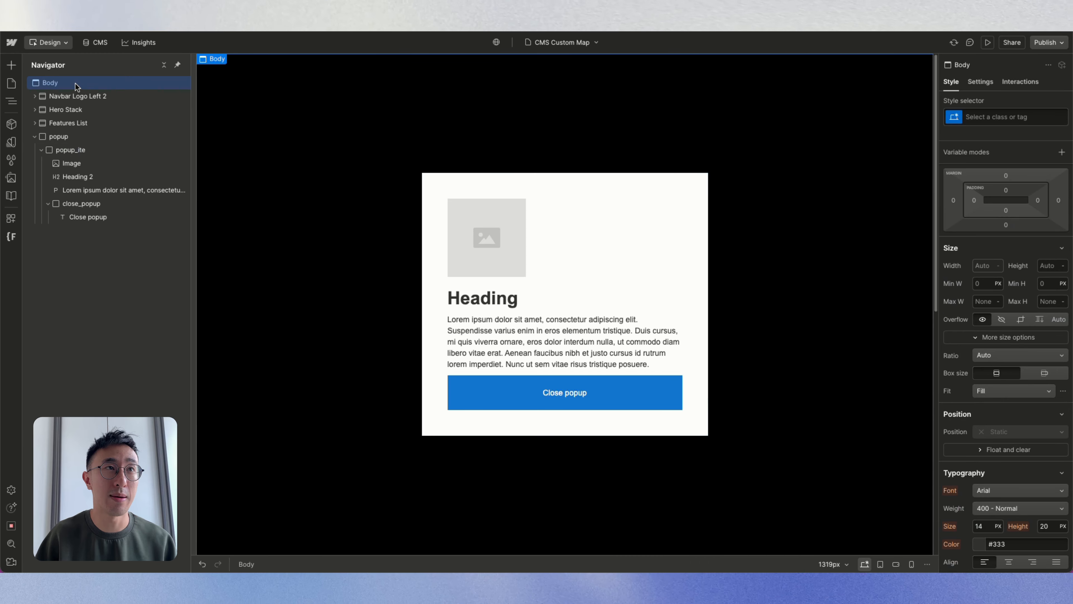
{"action": "key", "text": "super+k"}
{"action": "type", "text": "coll"}
{"action": "key", "text": "Return"}
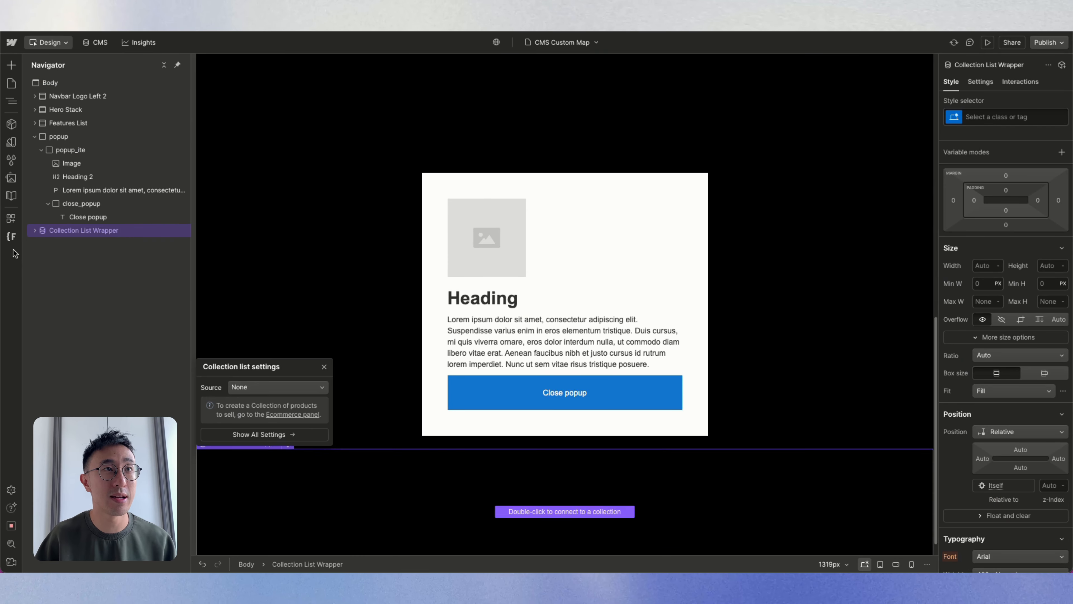
{"action": "left_click", "coordinate": [308, 372]}
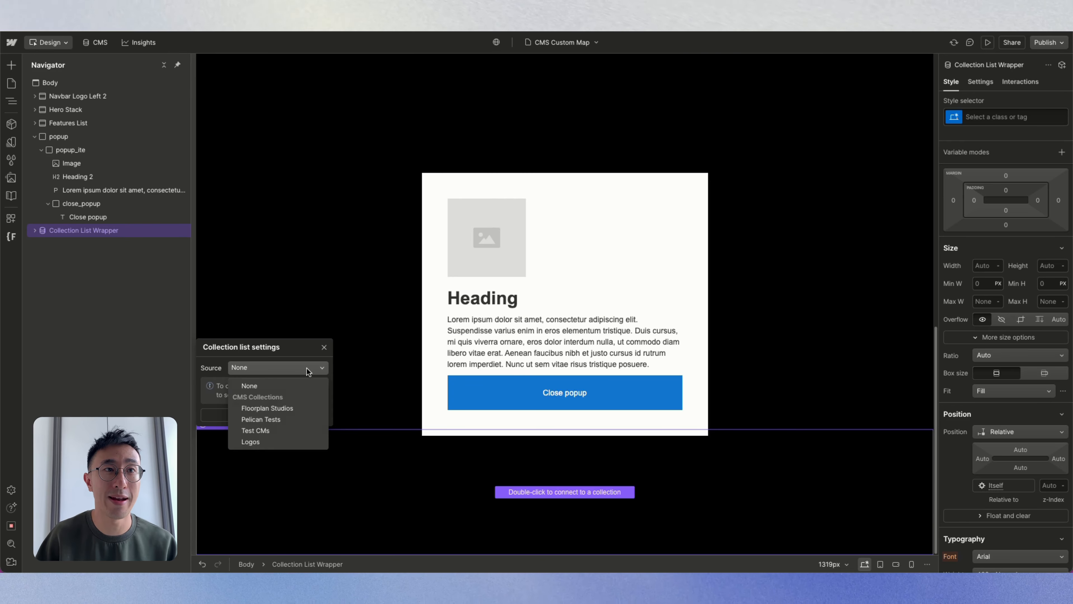
{"action": "left_click", "coordinate": [277, 409]}
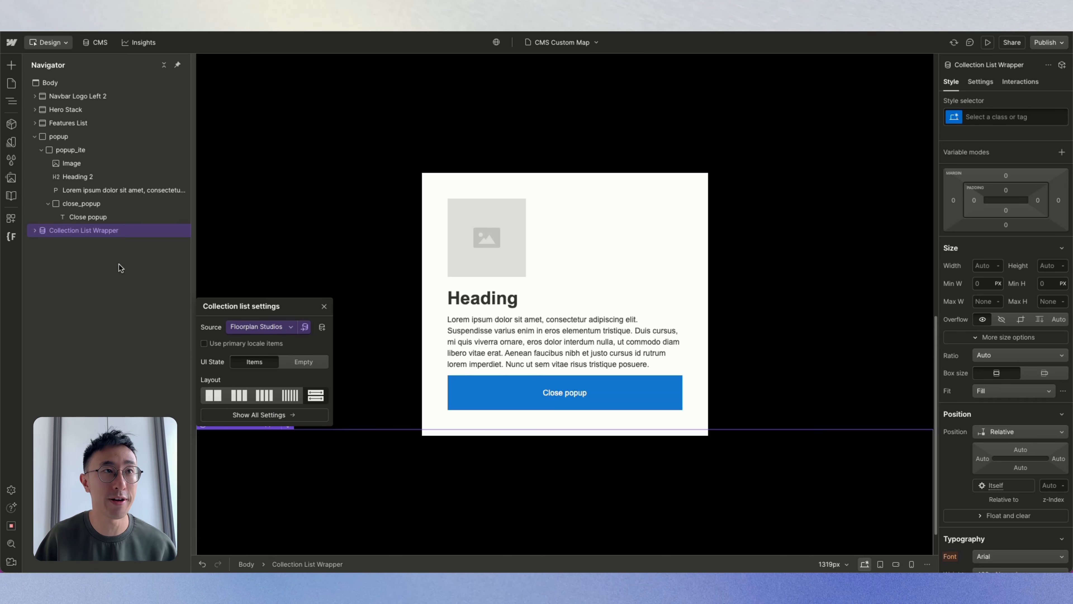
Step: Move the popup div with its contents into the Collection Item of the new collection list
{"action": "left_click", "coordinate": [35, 230]}
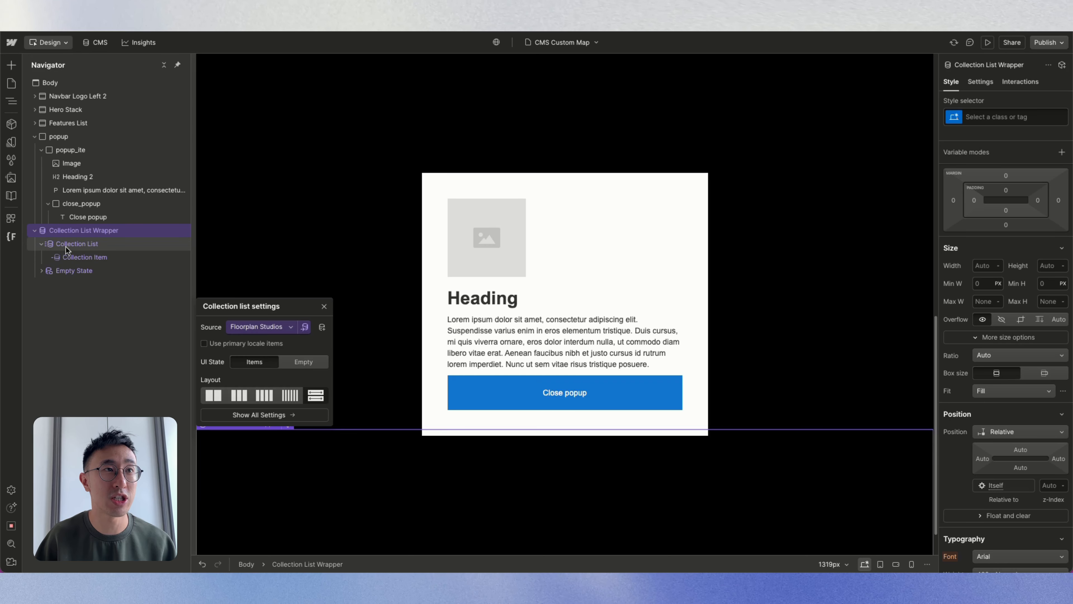
{"action": "left_click", "coordinate": [91, 259]}
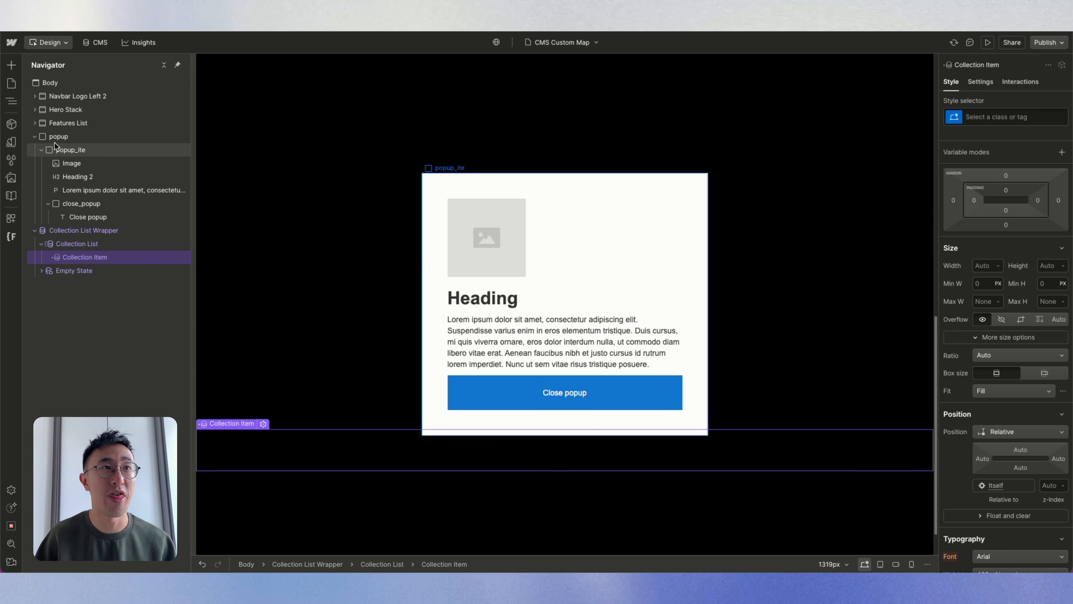
{"action": "left_click_drag", "start_coordinate": [60, 136], "coordinate": [109, 178]}
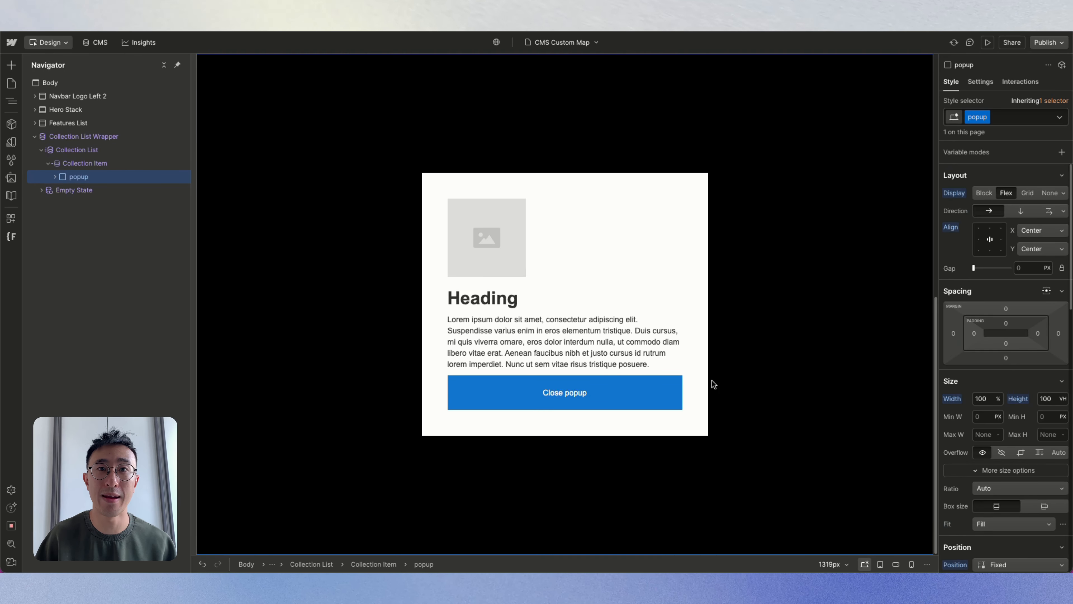
Step: Add a mouse click trigger to the close_popup div whose first click starts a new timed animation named "Close map popup"
{"action": "left_click", "coordinate": [655, 383]}
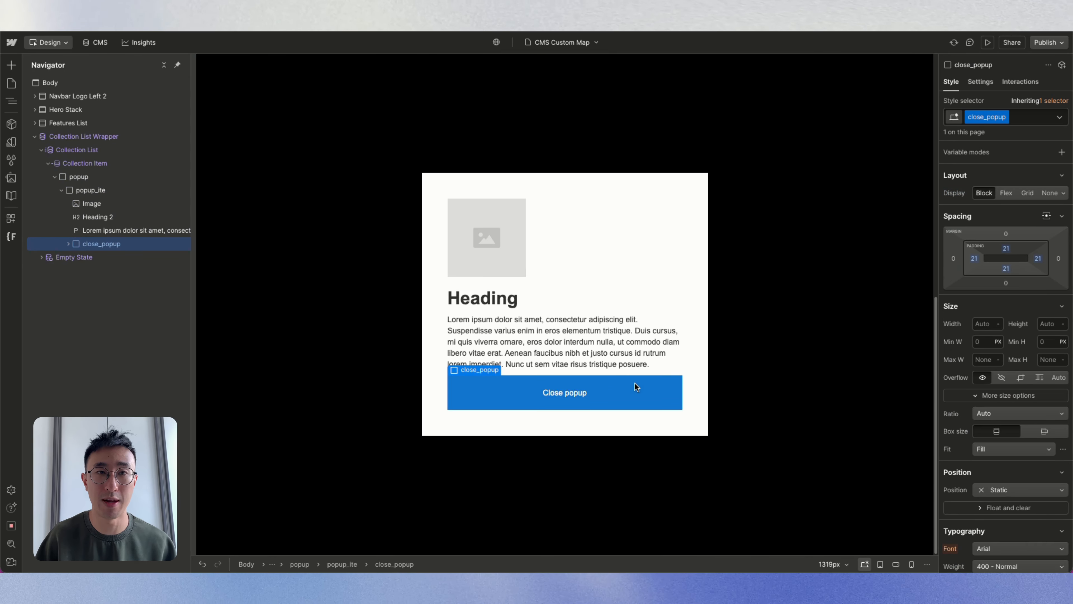
{"action": "left_click", "coordinate": [1028, 80]}
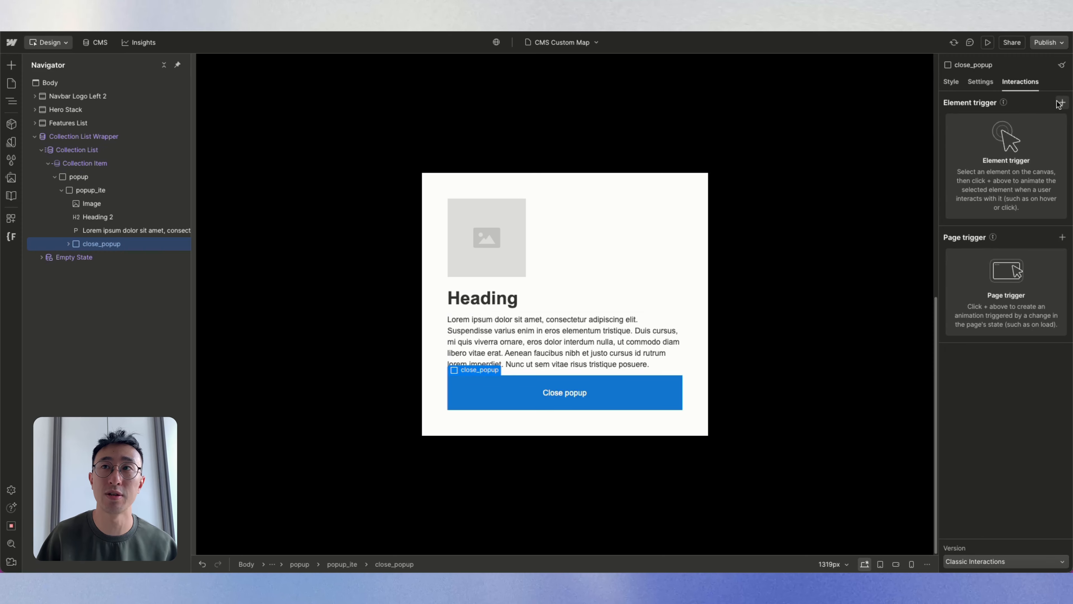
{"action": "left_click", "coordinate": [1063, 102]}
{"action": "left_click", "coordinate": [1019, 128]}
{"action": "left_click", "coordinate": [1023, 161]}
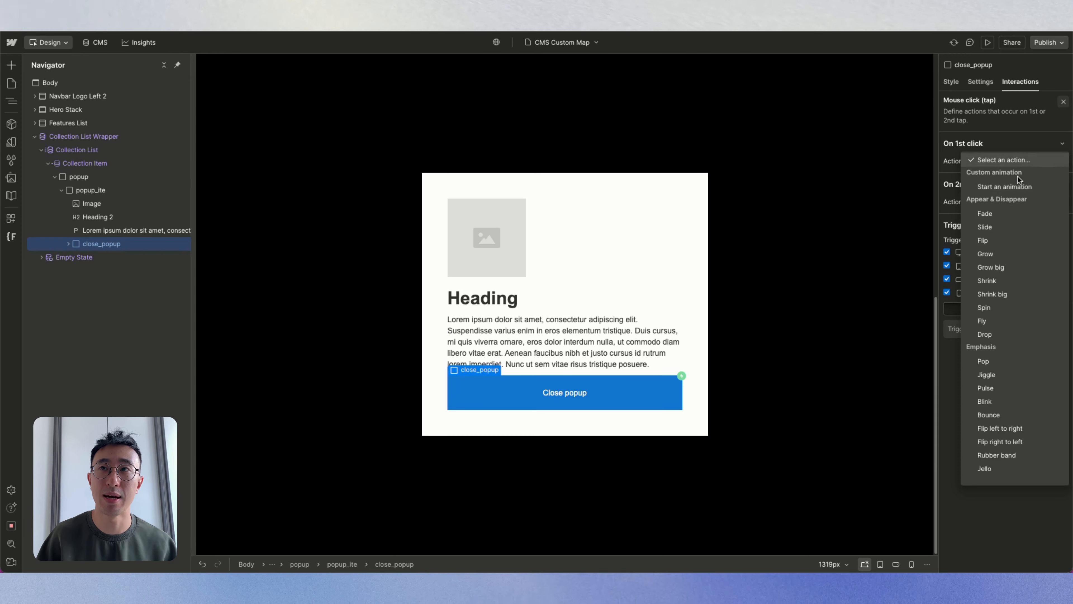
{"action": "left_click", "coordinate": [1017, 174]}
{"action": "left_click", "coordinate": [1061, 179]}
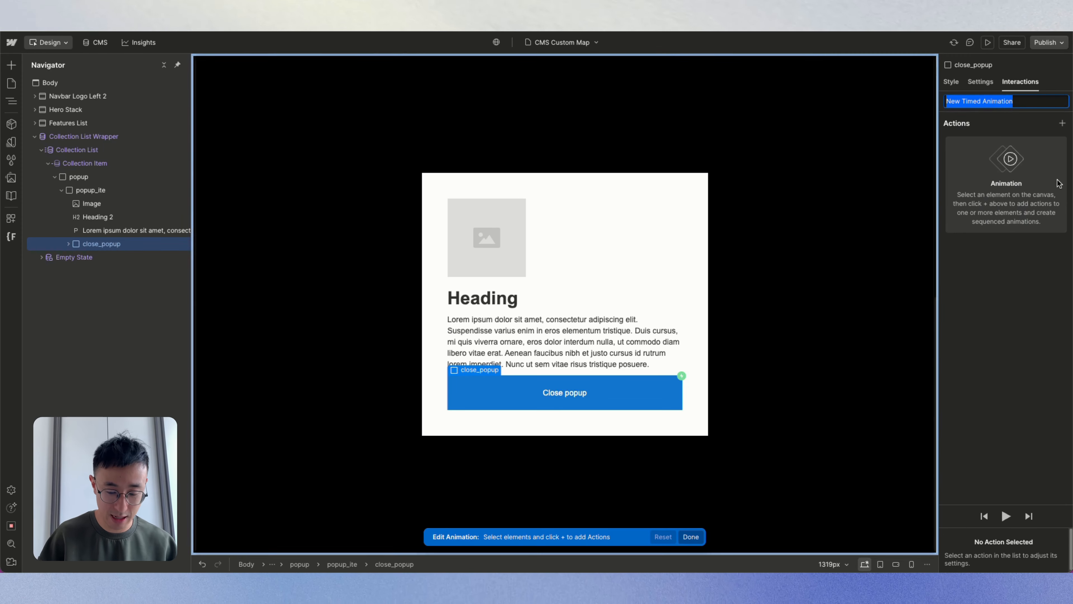
{"action": "type", "text": "Close map popu"}
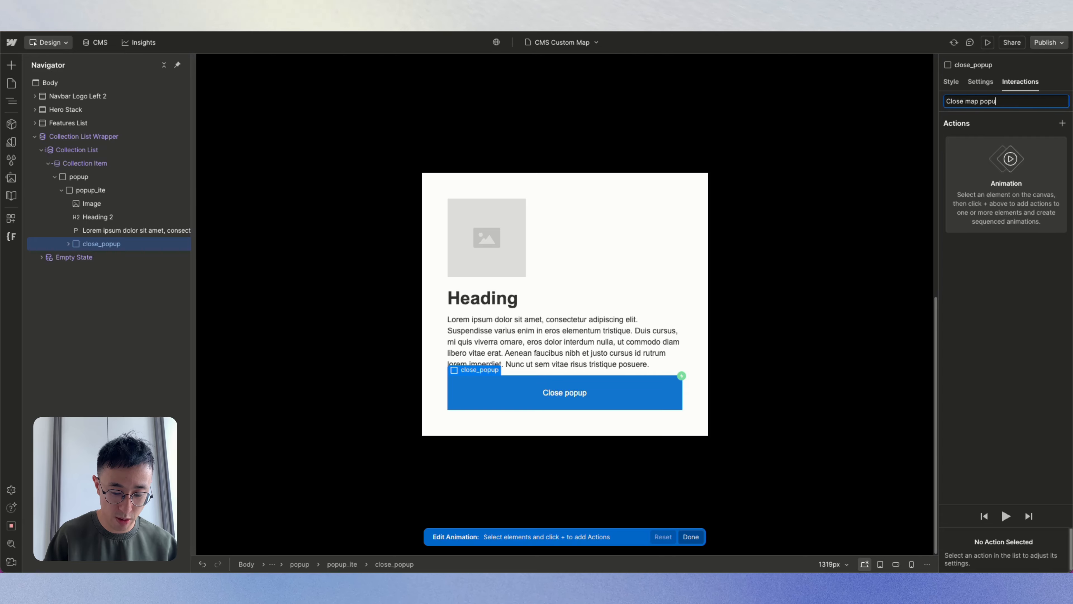
{"action": "type", "text": "p"}
{"action": "key", "text": "Return"}
Step: Add a Hide/Show action to the animation that sets all elements with the popup class to display None, and save it
{"action": "left_click", "coordinate": [265, 128]}
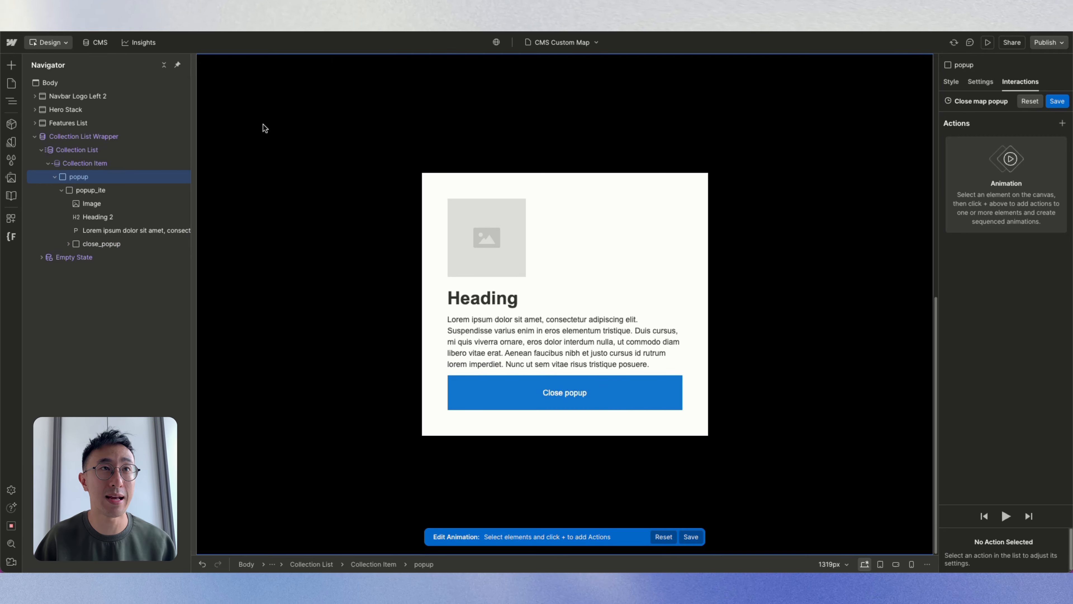
{"action": "left_click", "coordinate": [1061, 123]}
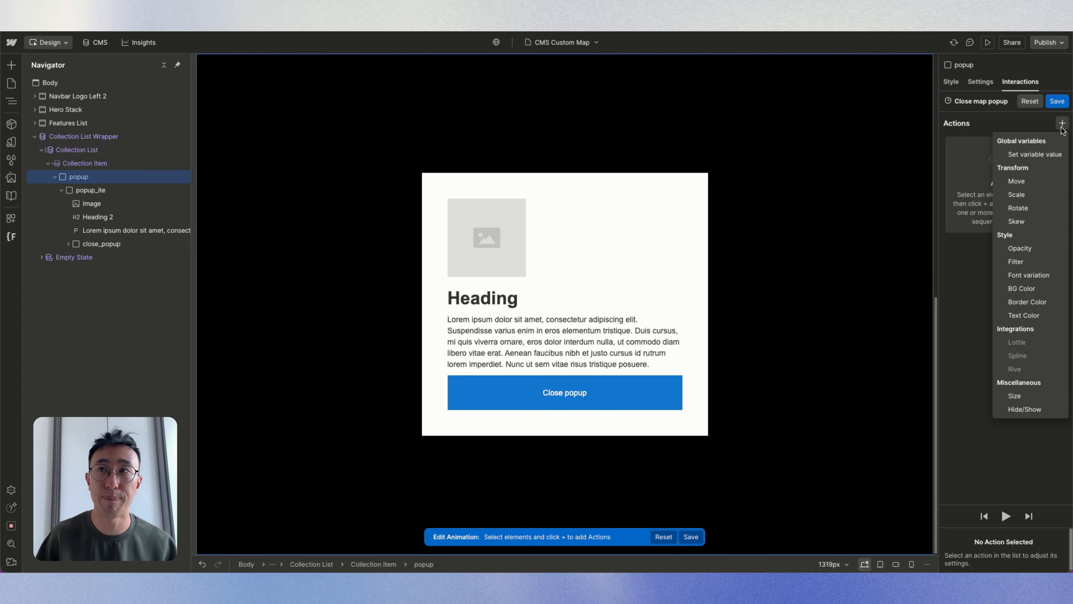
{"action": "left_click", "coordinate": [1038, 409]}
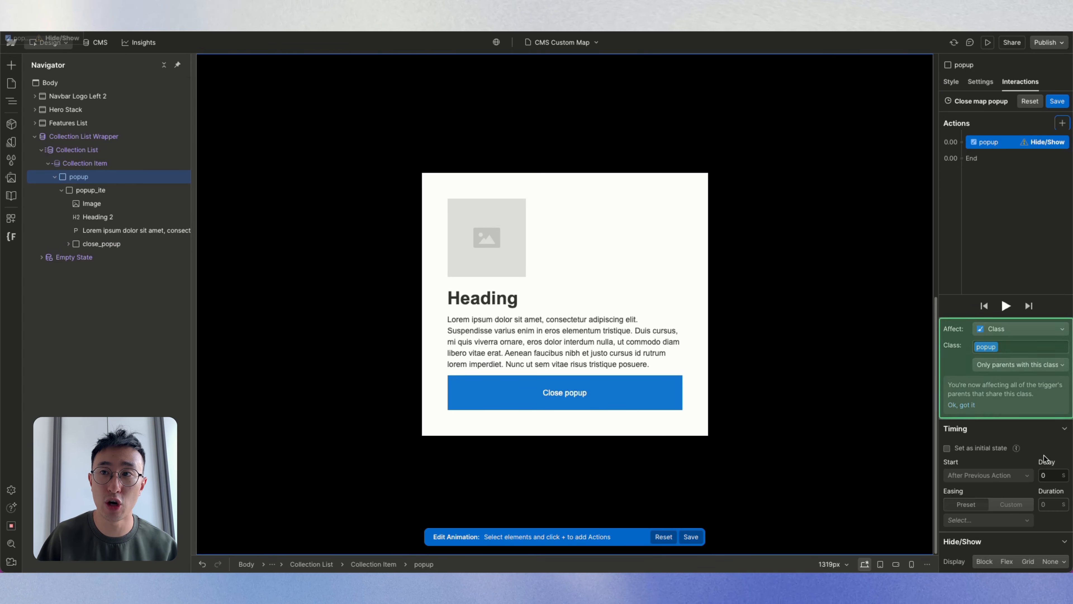
{"action": "left_click", "coordinate": [1013, 363]}
{"action": "left_click", "coordinate": [997, 324]}
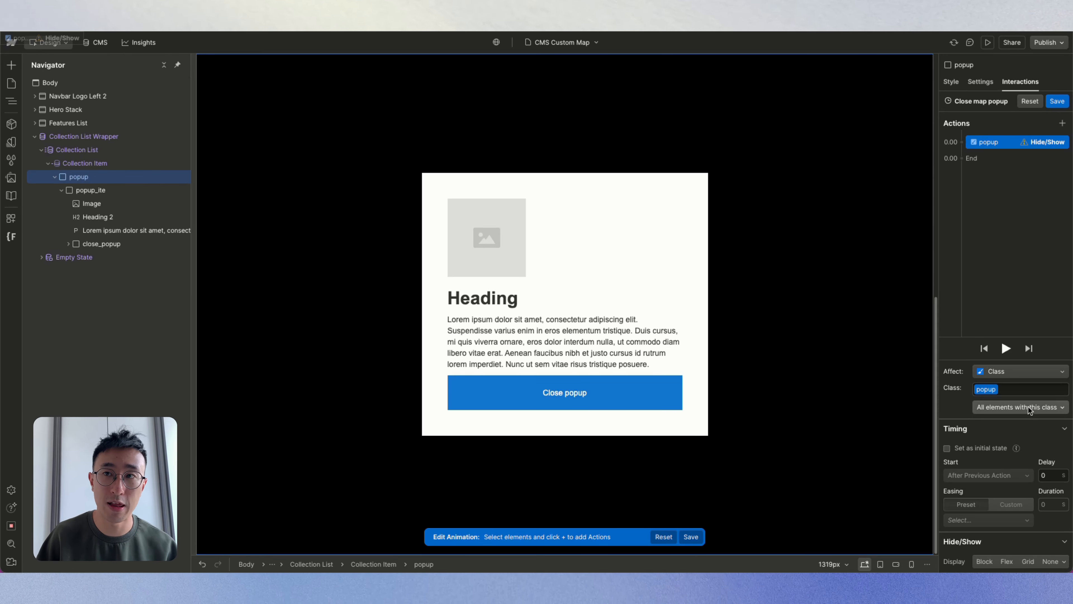
{"action": "left_click", "coordinate": [1053, 561]}
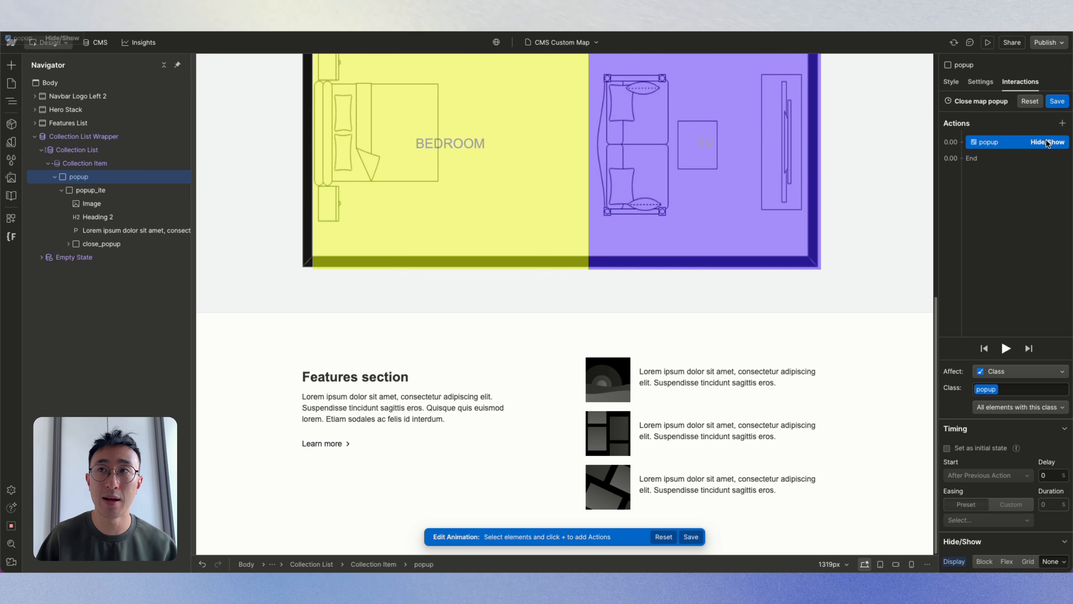
{"action": "left_click", "coordinate": [1057, 101]}
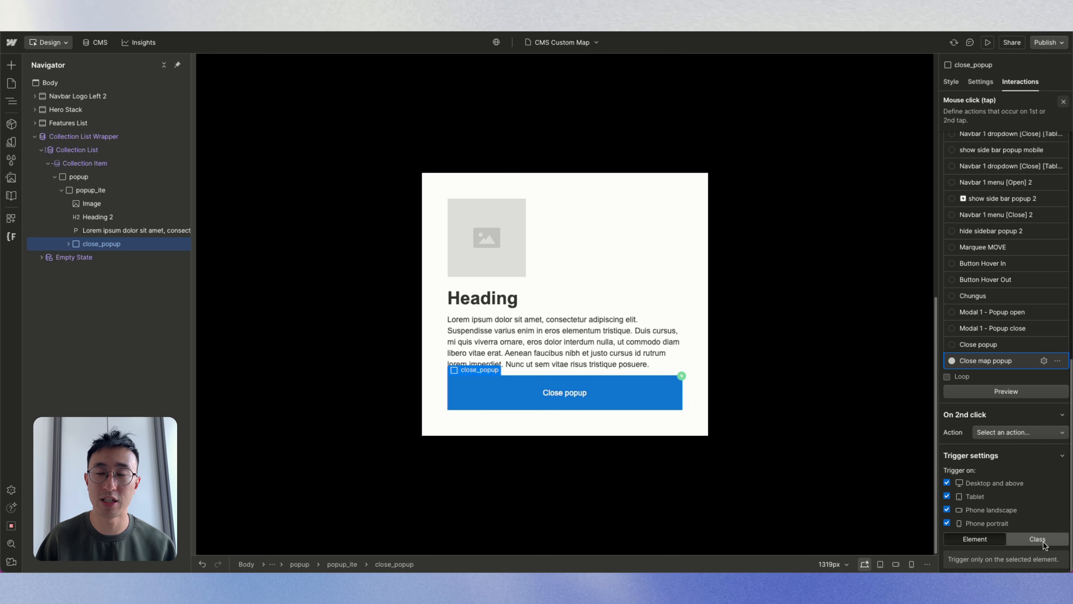
Step: Apply the click trigger to the close_popup class and test closing the popup in preview mode
{"action": "left_click", "coordinate": [1031, 542]}
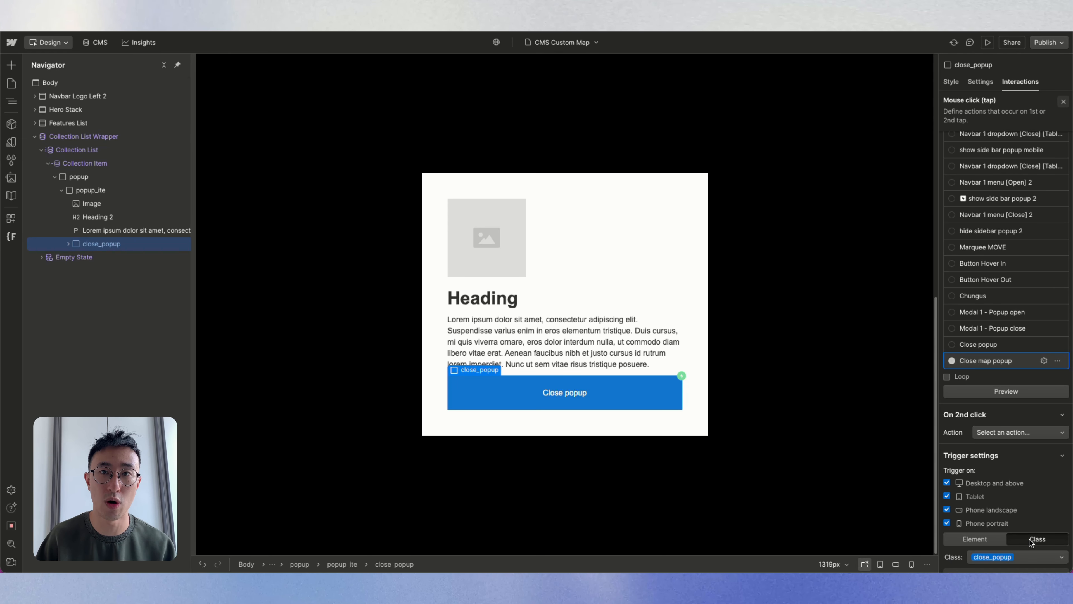
{"action": "left_click", "coordinate": [988, 43]}
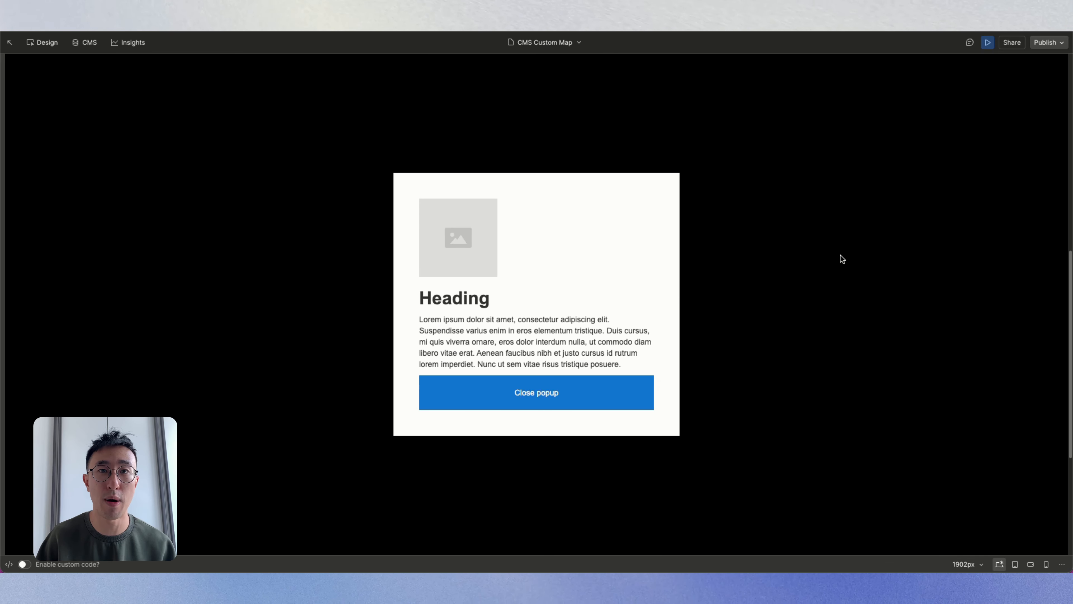
{"action": "left_click", "coordinate": [555, 401]}
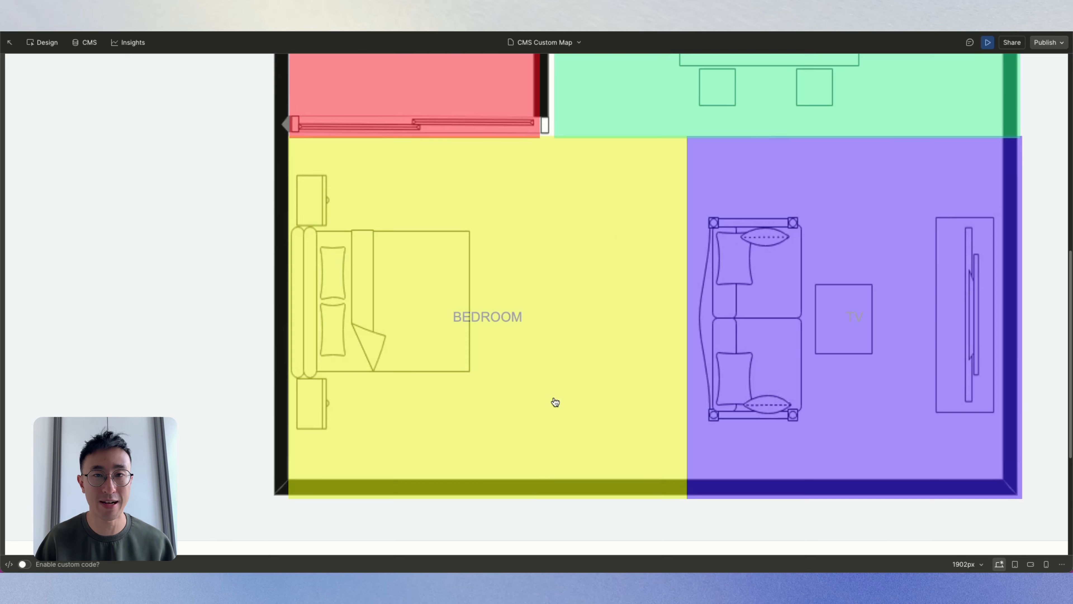
{"action": "key", "text": "super+shift+p"}
Step: Connect the popup's placeholder image to the Supporting IMG field of the Floorplan Studios collection
{"action": "left_click", "coordinate": [839, 237]}
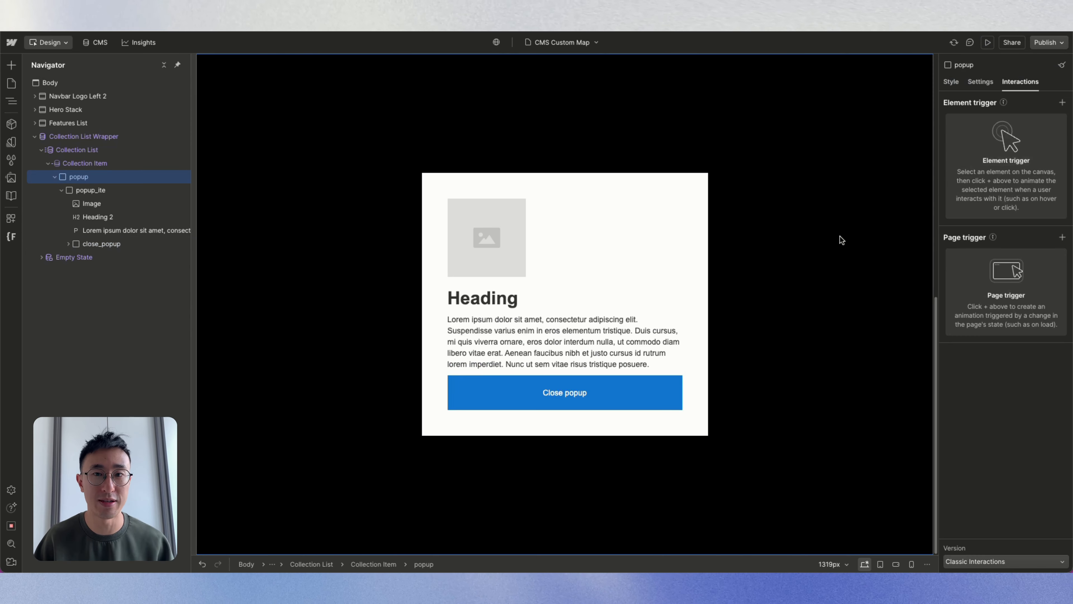
{"action": "left_click", "coordinate": [951, 81]}
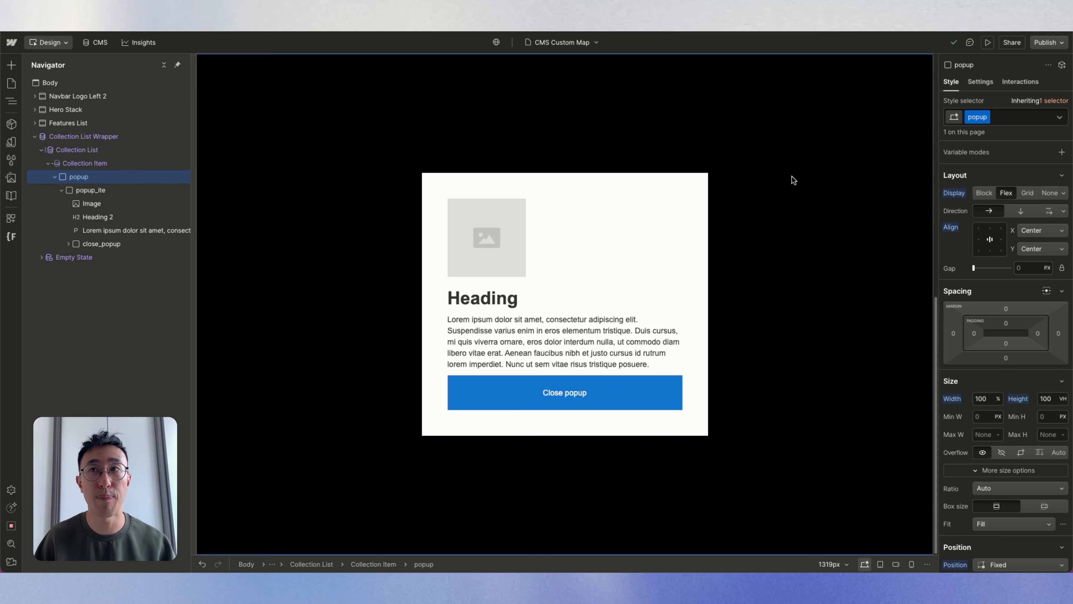
{"action": "left_click", "coordinate": [501, 258]}
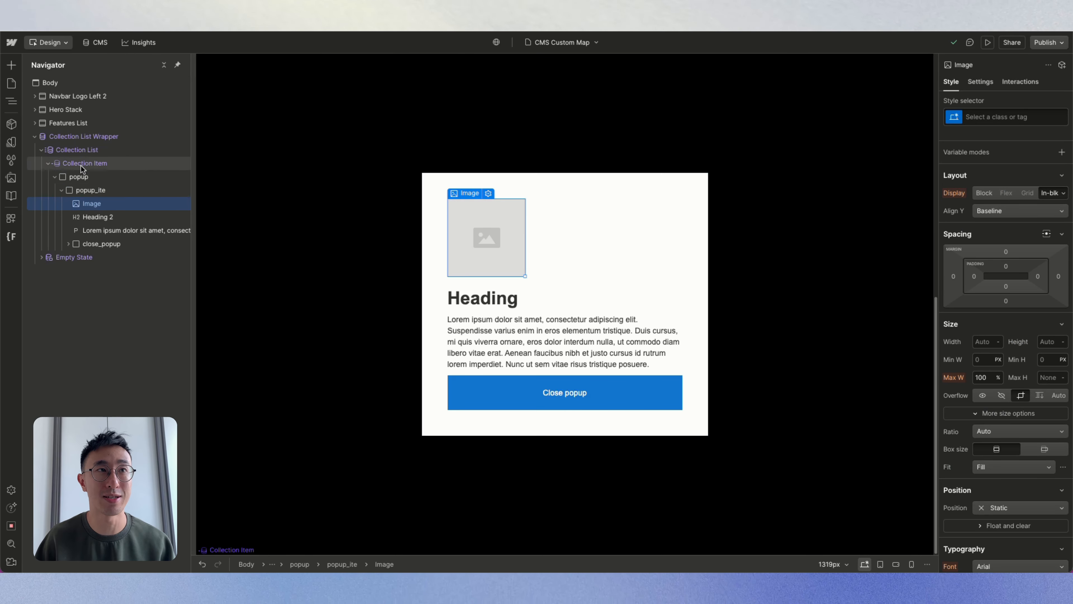
{"action": "left_click", "coordinate": [488, 193]}
{"action": "left_click", "coordinate": [483, 304]}
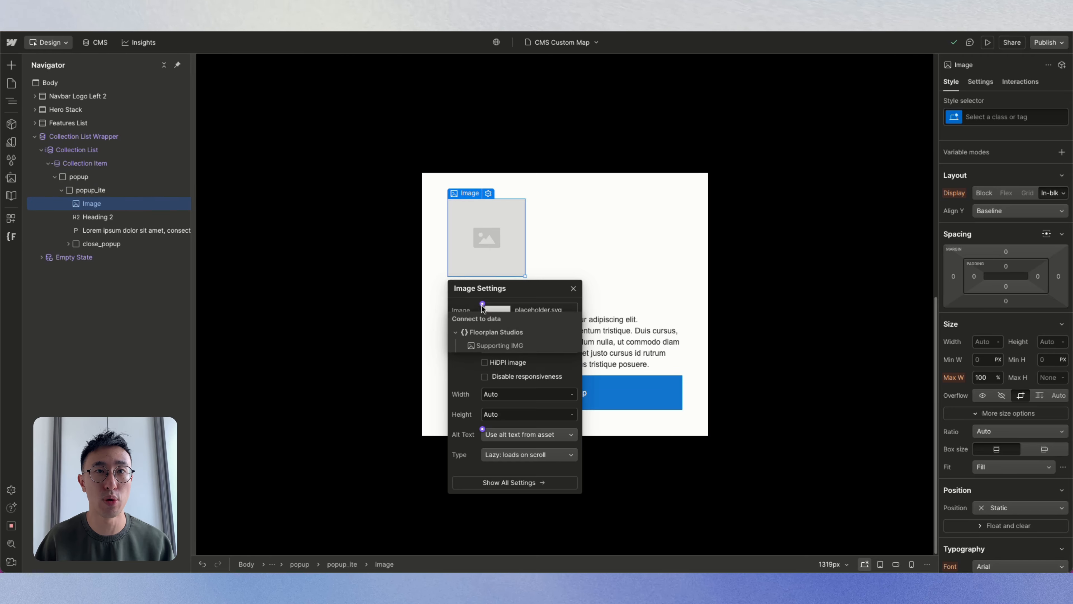
{"action": "left_click", "coordinate": [501, 344]}
{"action": "left_click", "coordinate": [557, 230]}
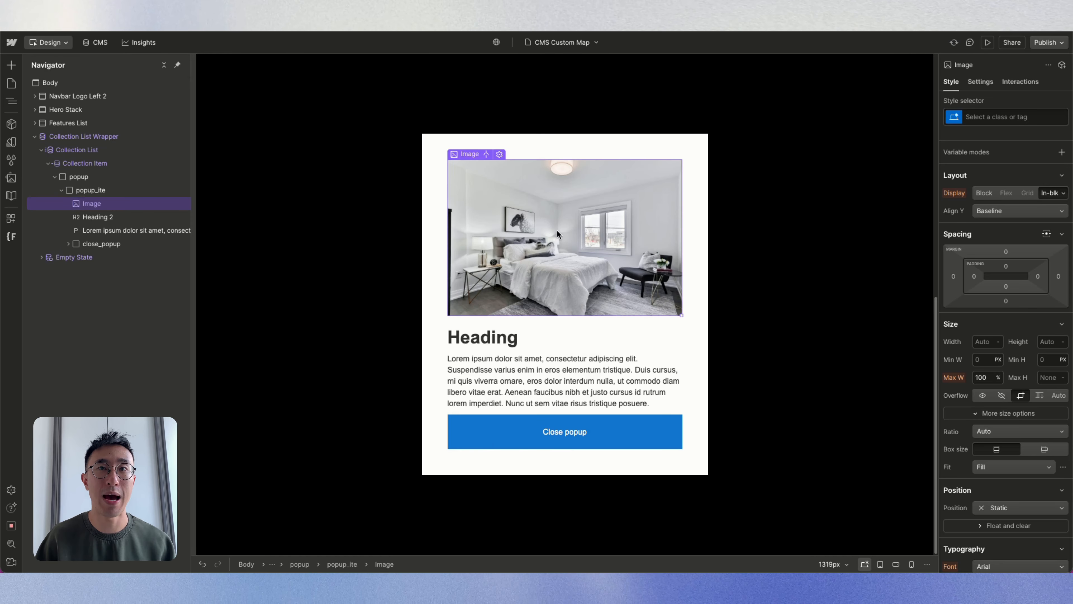
Step: Give the popup image the class cms_popup_img and set its width to 100%
{"action": "left_click", "coordinate": [992, 117]}
{"action": "type", "text": "cms_popup_"}
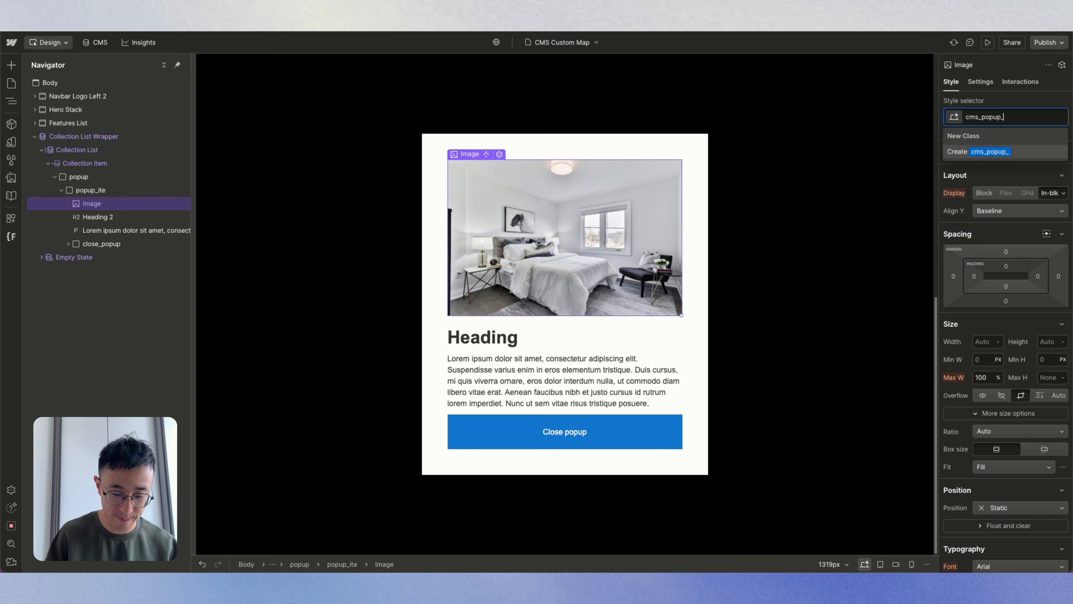
{"action": "type", "text": "img"}
{"action": "key", "text": "Return"}
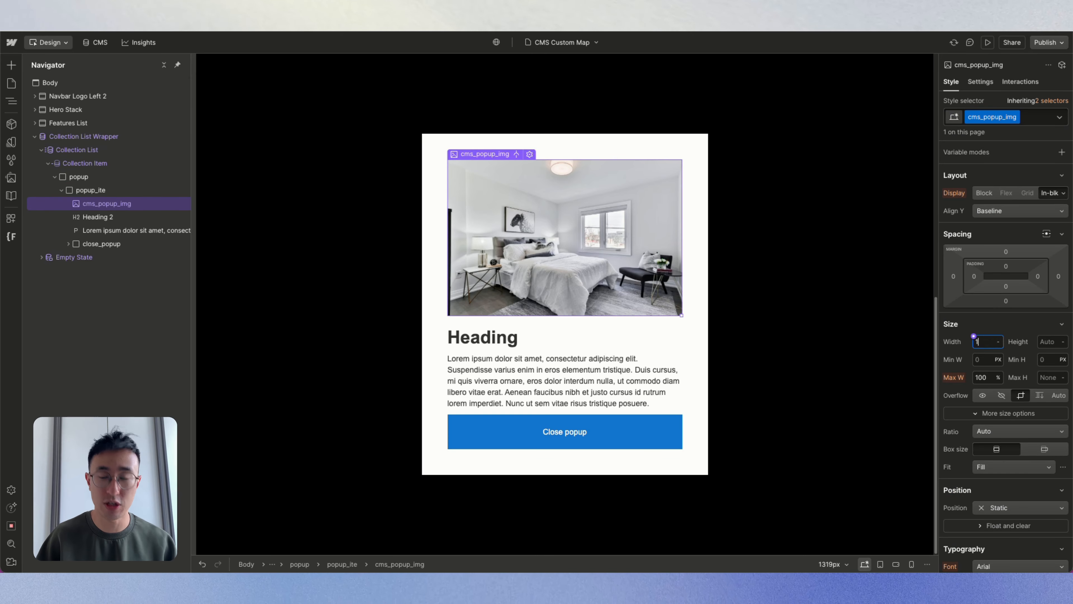
Step: Set the popup image's aspect ratio to Univisium/Netflix (2:1) and its fit to Cover
{"action": "left_click", "coordinate": [994, 429]}
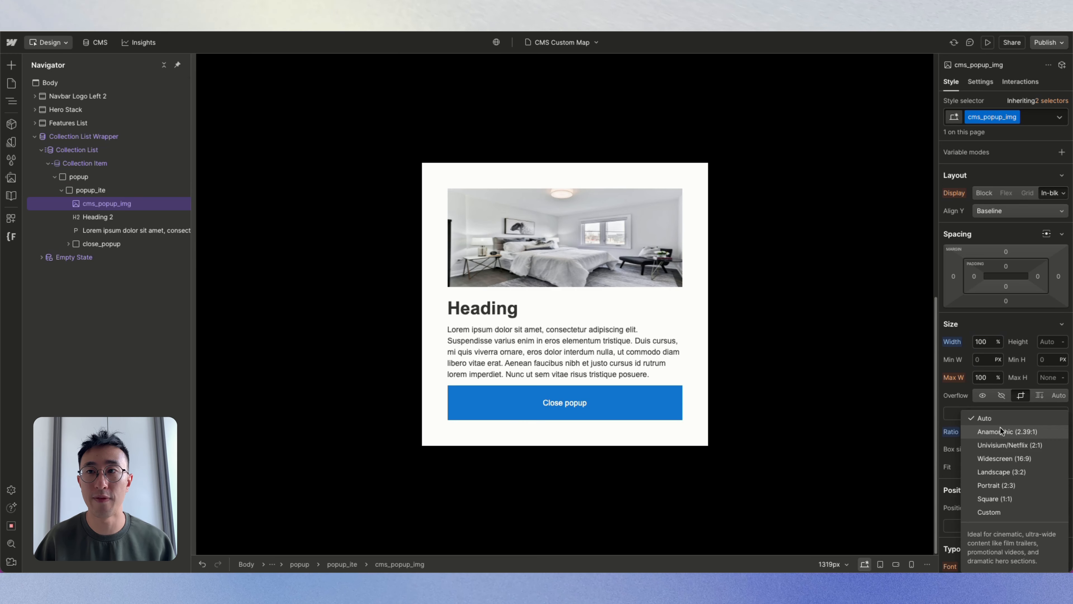
{"action": "left_click", "coordinate": [1003, 441]}
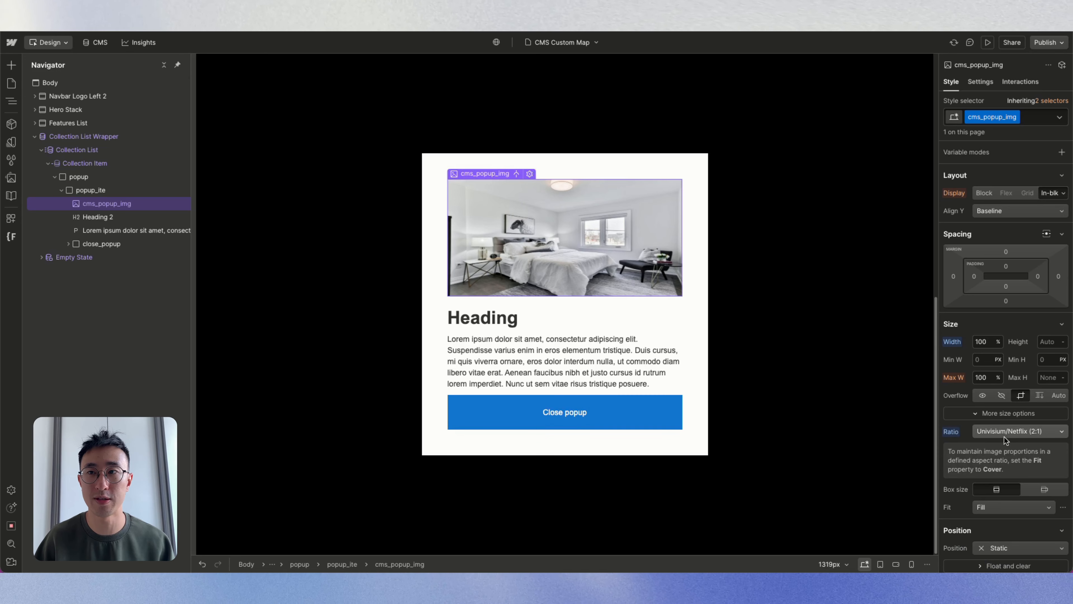
{"action": "left_click", "coordinate": [1010, 503]}
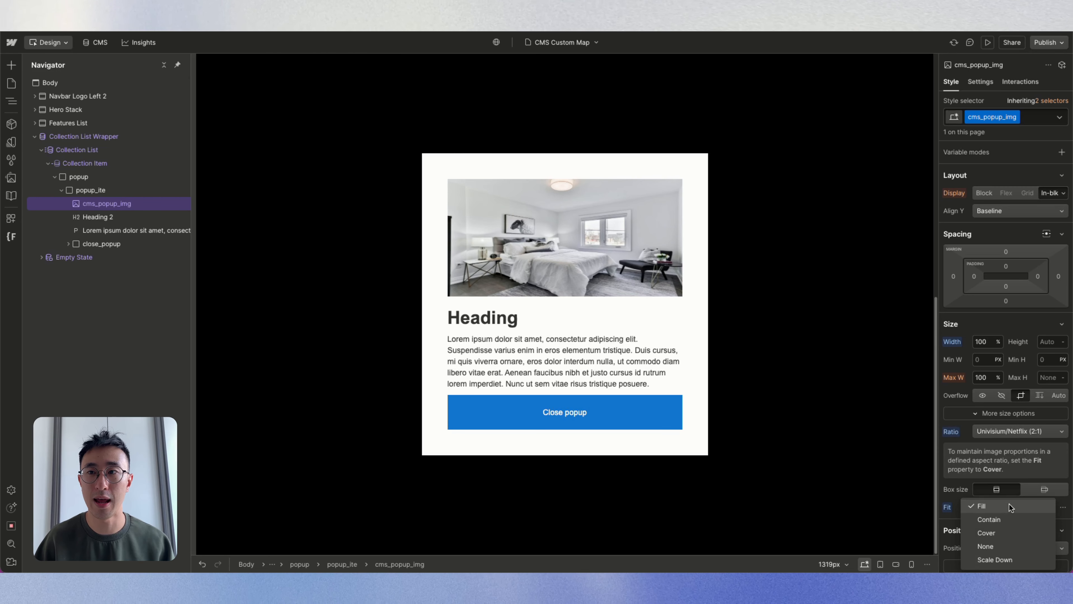
{"action": "left_click", "coordinate": [1009, 531]}
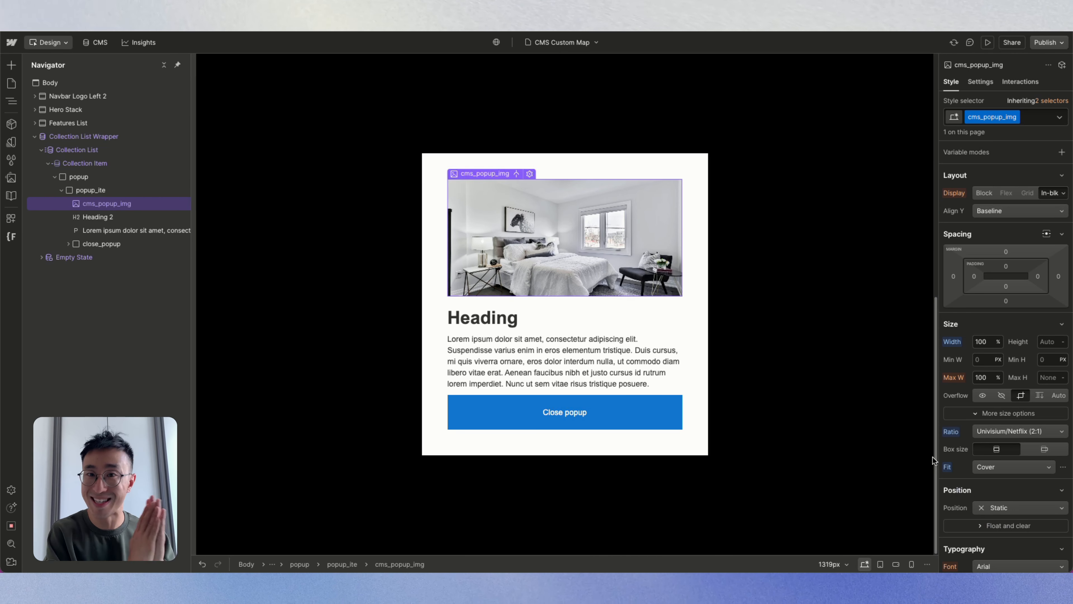
Step: Connect the popup heading to the collection's Name field and the paragraph to the Desc field
{"action": "left_click", "coordinate": [524, 323]}
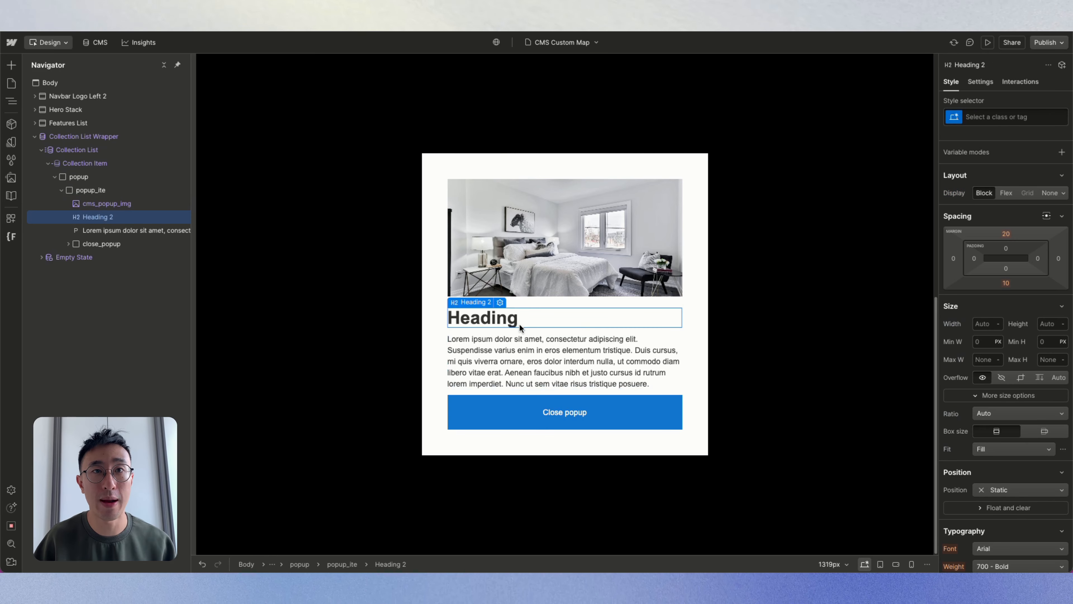
{"action": "left_click", "coordinate": [499, 302]}
{"action": "left_click", "coordinate": [566, 378]}
{"action": "left_click", "coordinate": [509, 337]}
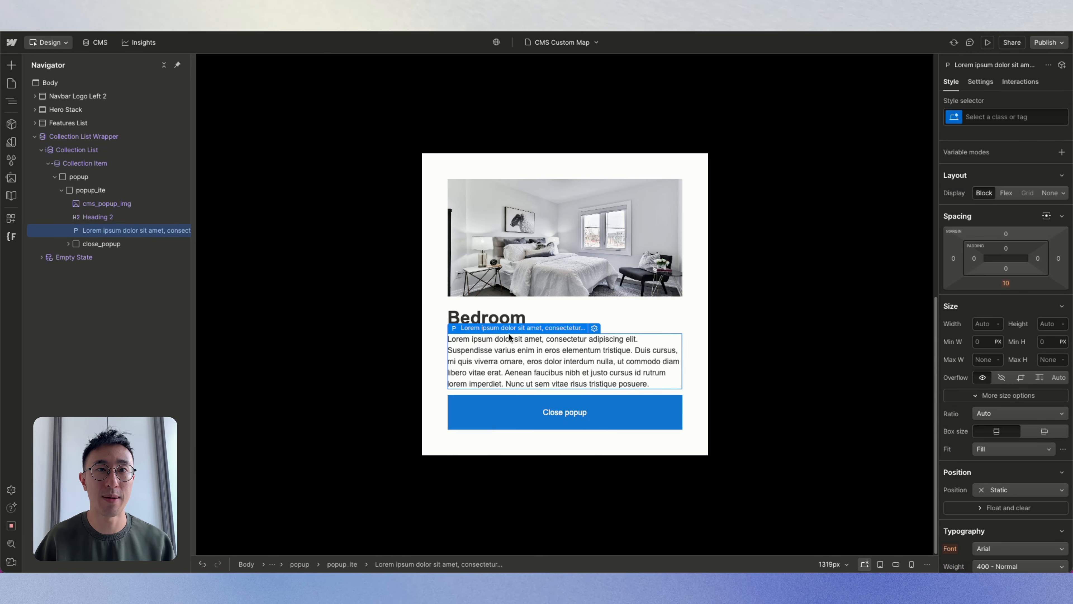
{"action": "left_click", "coordinate": [594, 328]}
{"action": "left_click", "coordinate": [482, 416]}
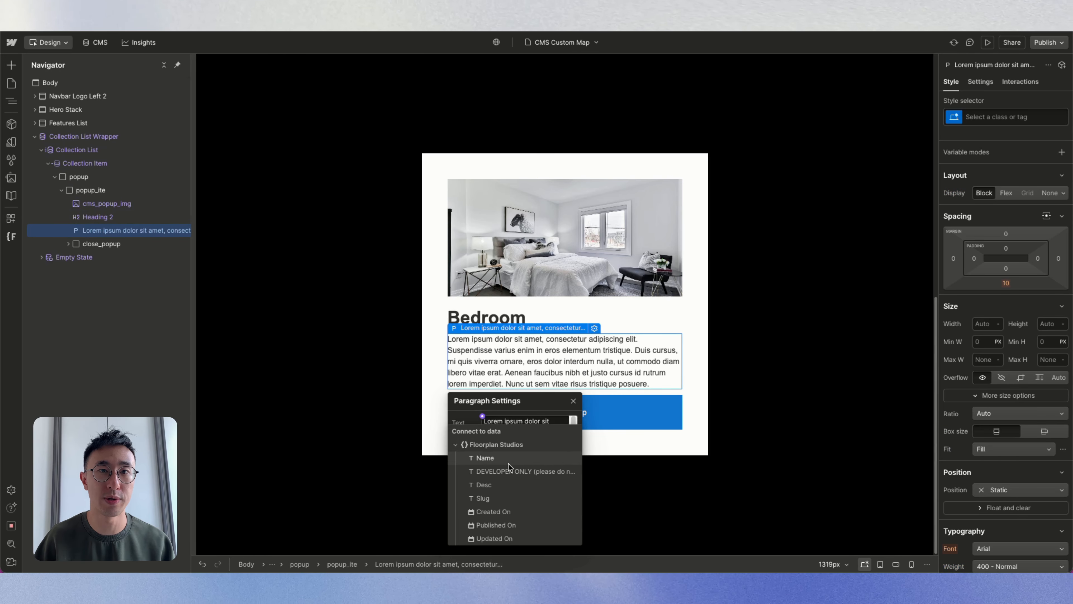
{"action": "left_click", "coordinate": [511, 484]}
Step: Hide the popup div by setting its display to None
{"action": "left_click", "coordinate": [791, 300]}
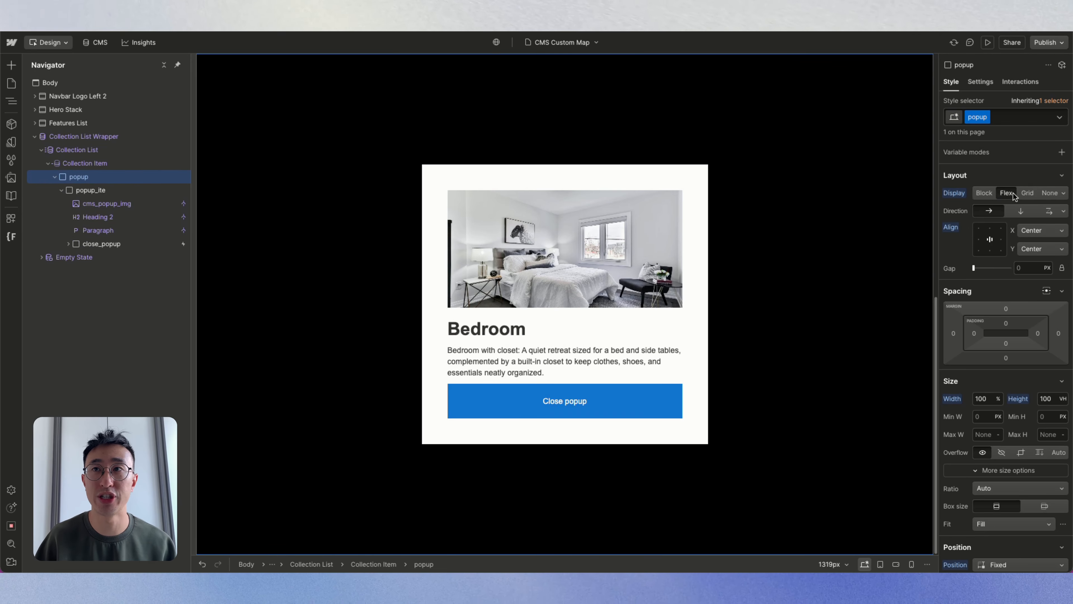
{"action": "left_click", "coordinate": [1049, 194]}
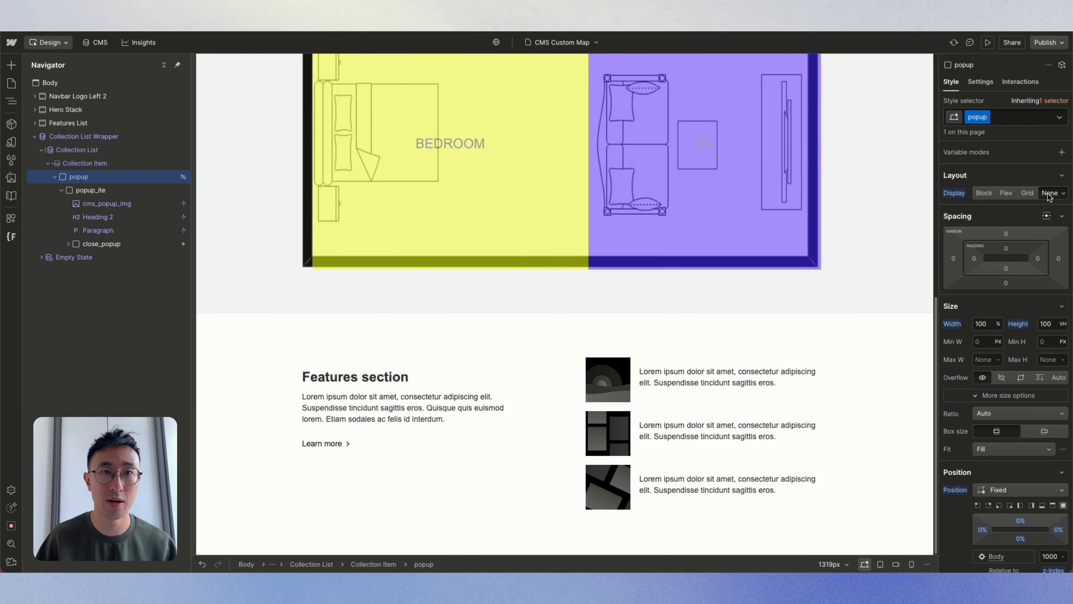
{"action": "scroll", "coordinate": [673, 212], "scroll_direction": "up", "scroll_amount": 3}
{"action": "scroll", "coordinate": [520, 202], "scroll_direction": "up", "scroll_amount": 4}
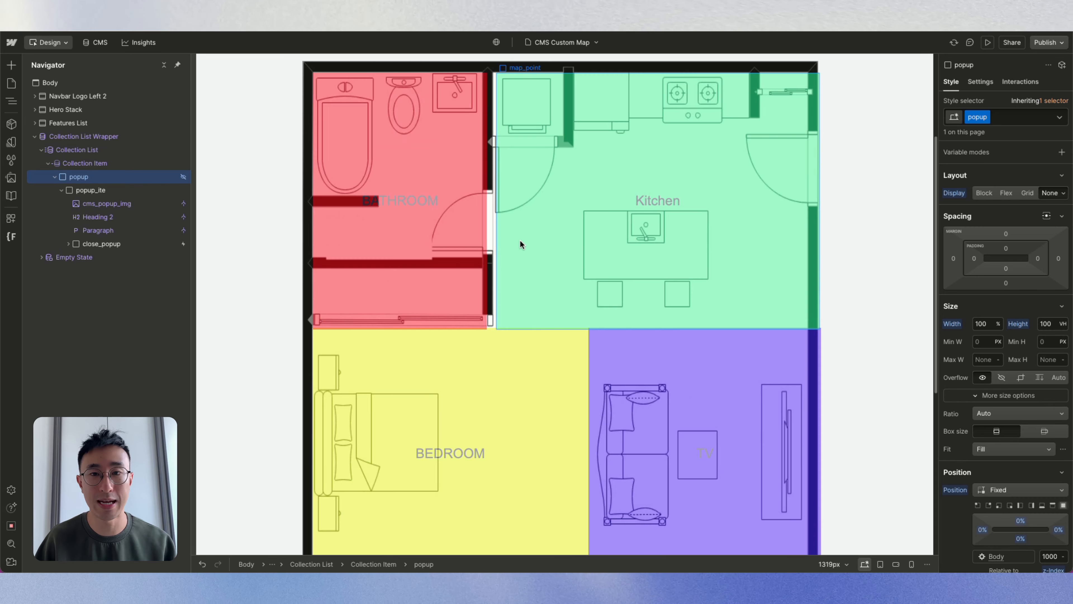
{"action": "scroll", "coordinate": [519, 239], "scroll_direction": "up", "scroll_amount": 1}
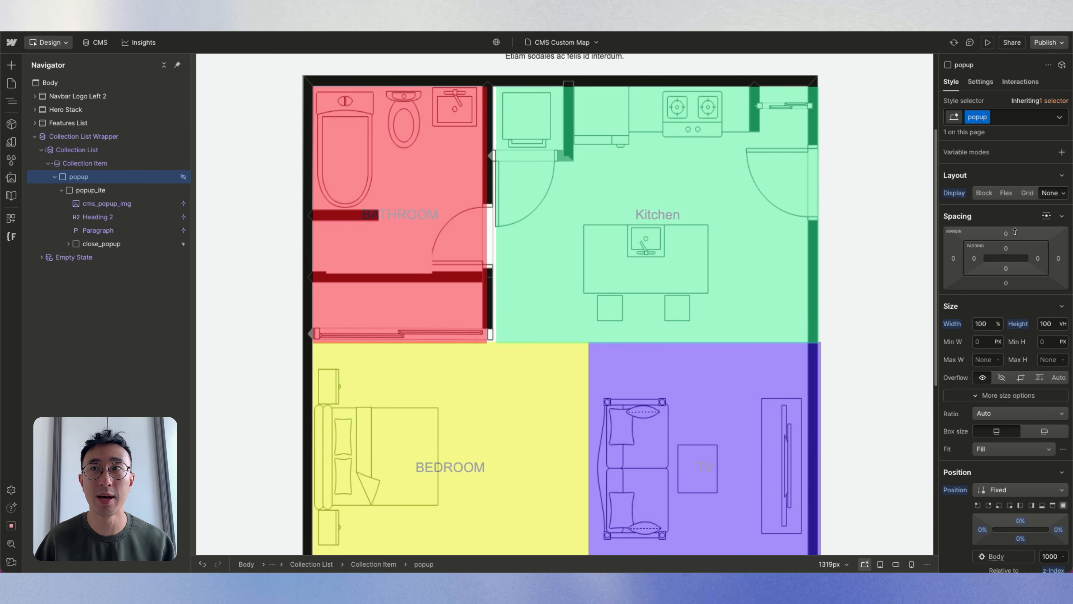
{"action": "left_click", "coordinate": [1006, 195]}
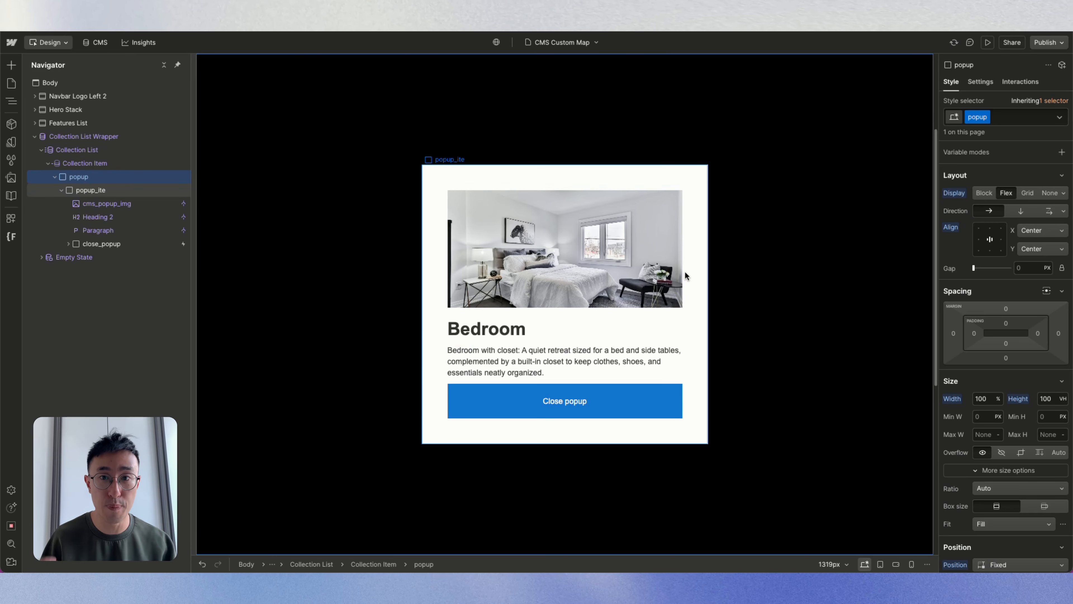
{"action": "left_click", "coordinate": [1050, 193]}
Step: Add a Code Embed to the page body with the script that opens popups via data-open-popup and closes them, and save it
{"action": "left_click", "coordinate": [102, 86]}
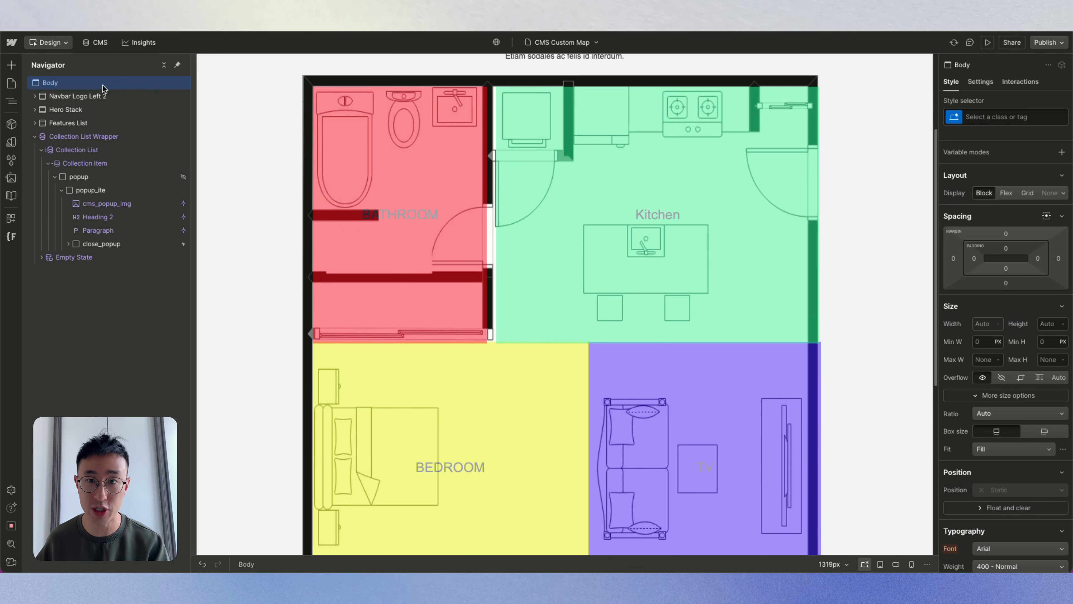
{"action": "key", "text": "super+k"}
{"action": "type", "text": "embe"}
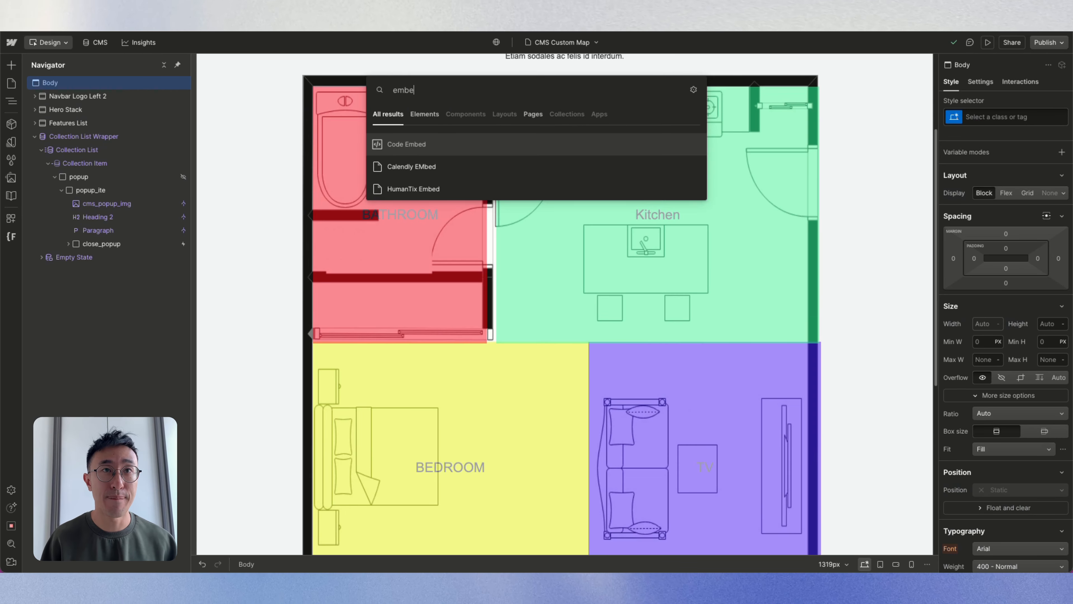
{"action": "key", "text": "Return"}
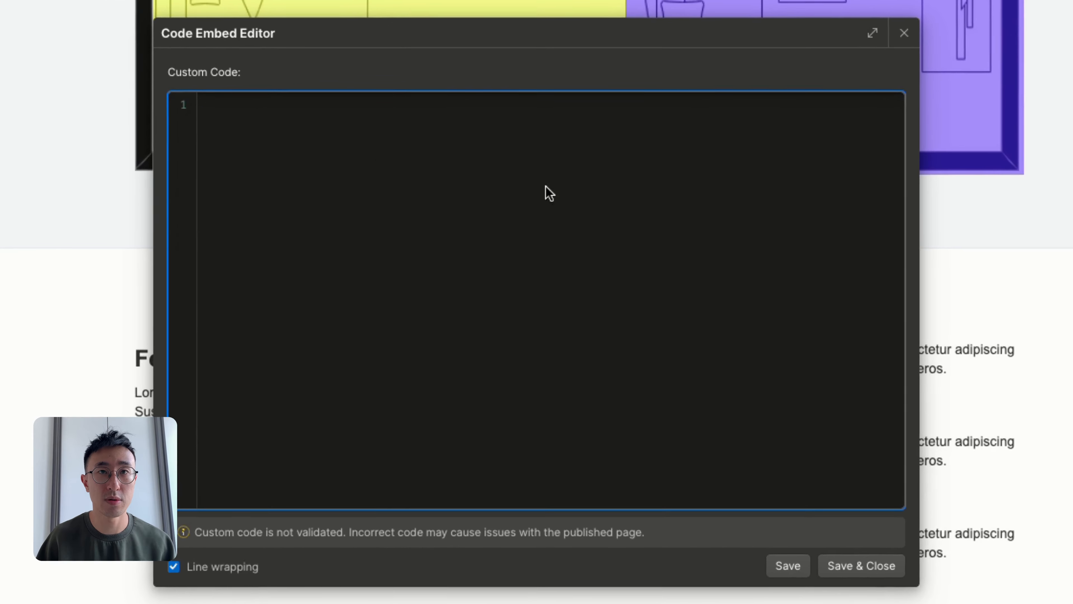
{"action": "type", "text": "<script> document.addEventListener(\"DOMContentLoaded\", () => {   // Handle opening   document.querySelectorAll(\"[data-open-popup]\").forEach(btn => {     btn.addEventListener(\"click\", () => {       const id = btn.getAttribute(\"data-open-popup\");       const popup = document.querySelector(`[data-popup=\"${id}\"]`);       if (popup) {         popup.style.display = \"flex\";       }     });   });    // Handle closing (optional)   document.querySelectorAll(\".popup\").forEach(popup => {     popup.addEventListener(\"click\", e => {       if (e.target === popup) popup.style.display = \"none\";     });   }); }); </script>"}
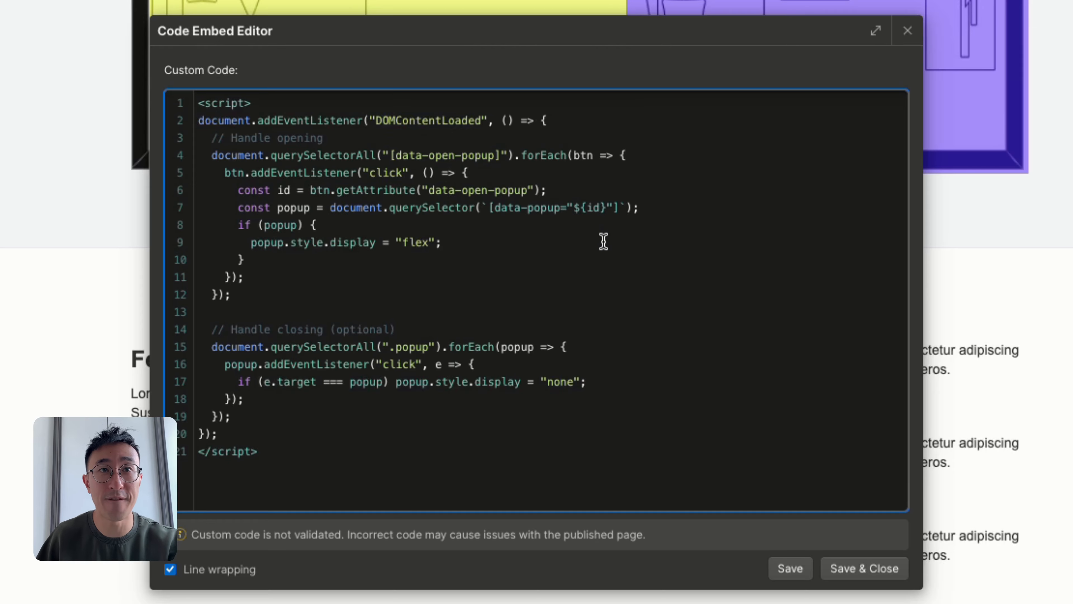
{"action": "left_click_drag", "start_coordinate": [514, 469], "coordinate": [81, 71]}
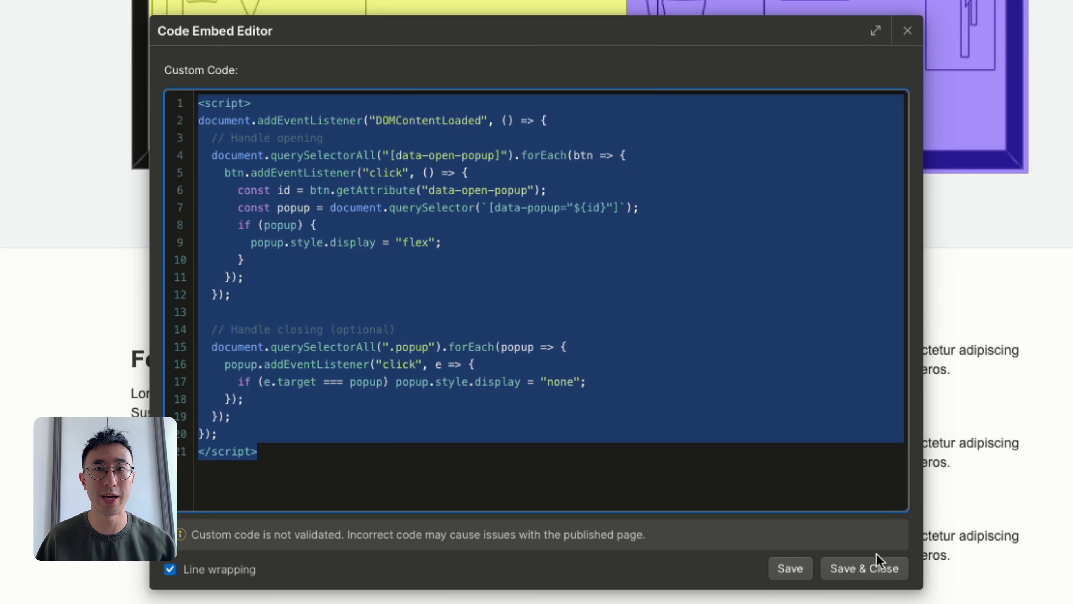
{"action": "left_click", "coordinate": [877, 563]}
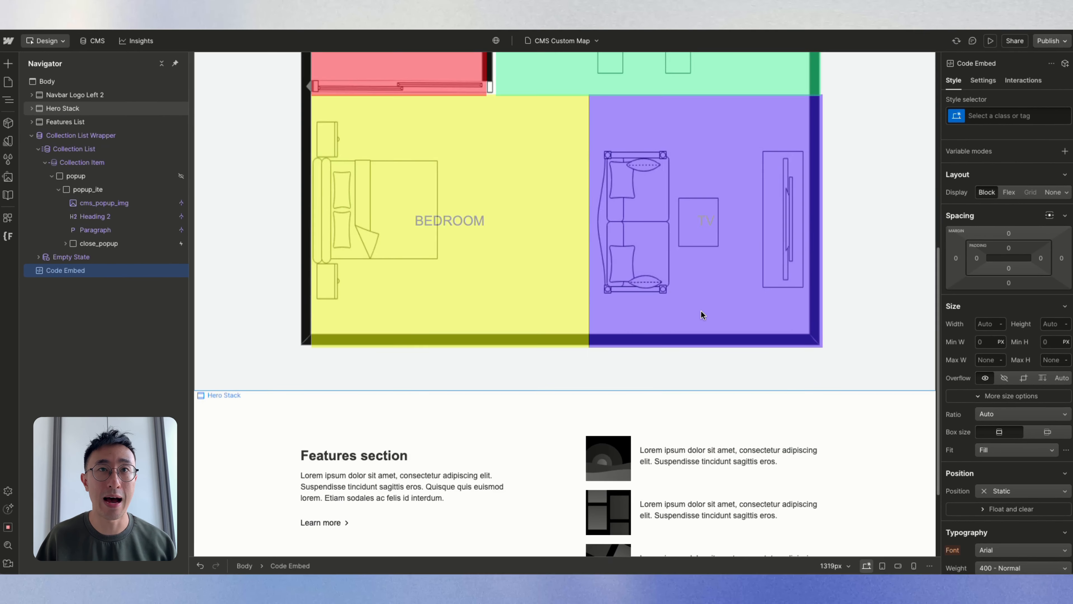
Step: Give the bathroom map point a custom attribute named data-open-popup with the value bath
{"action": "scroll", "coordinate": [700, 313], "scroll_direction": "up", "scroll_amount": 5}
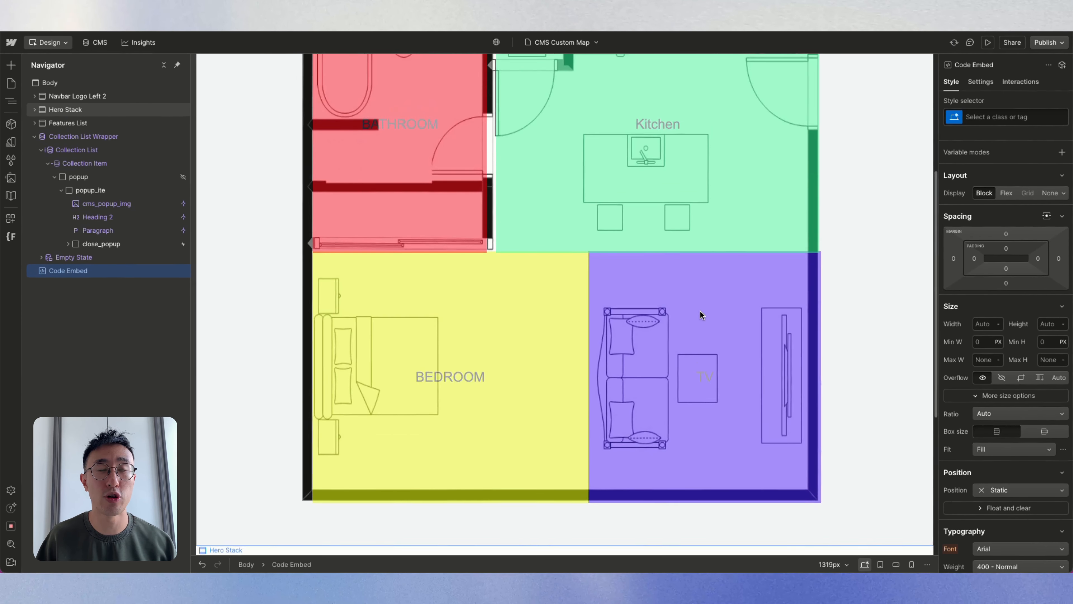
{"action": "scroll", "coordinate": [700, 311], "scroll_direction": "up", "scroll_amount": 4}
{"action": "left_click", "coordinate": [435, 222]}
{"action": "left_click", "coordinate": [601, 196]}
{"action": "scroll", "coordinate": [579, 253], "scroll_direction": "down", "scroll_amount": 2}
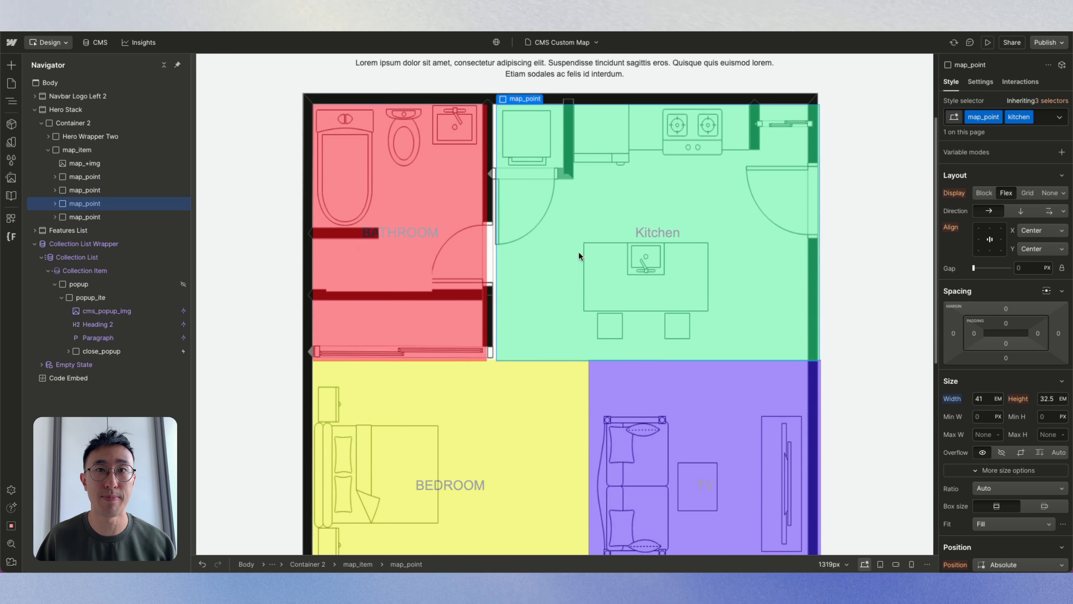
{"action": "left_click", "coordinate": [643, 384]}
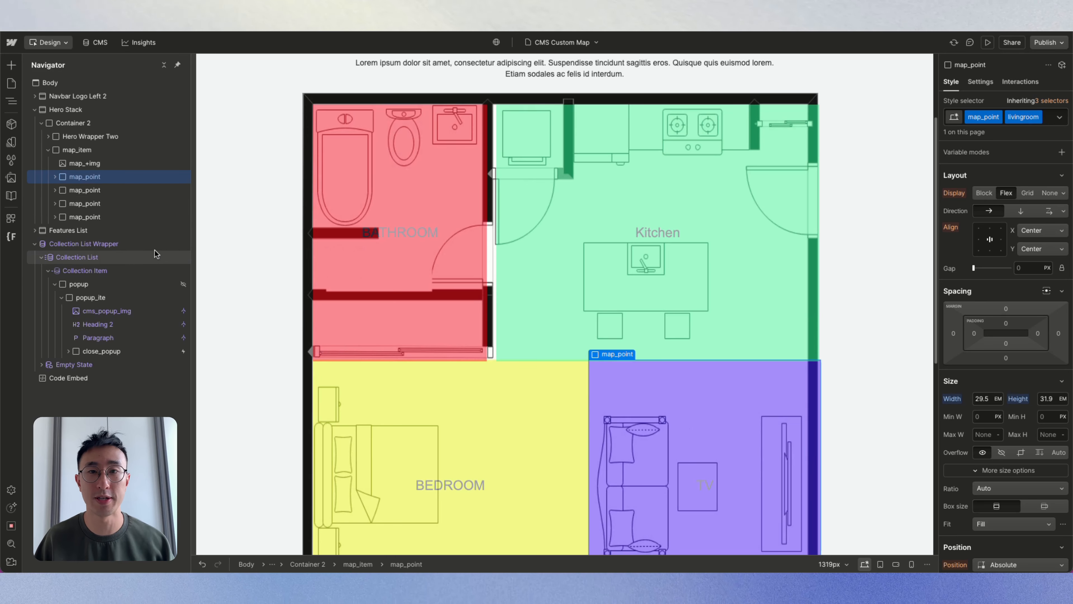
{"action": "left_click", "coordinate": [435, 302]}
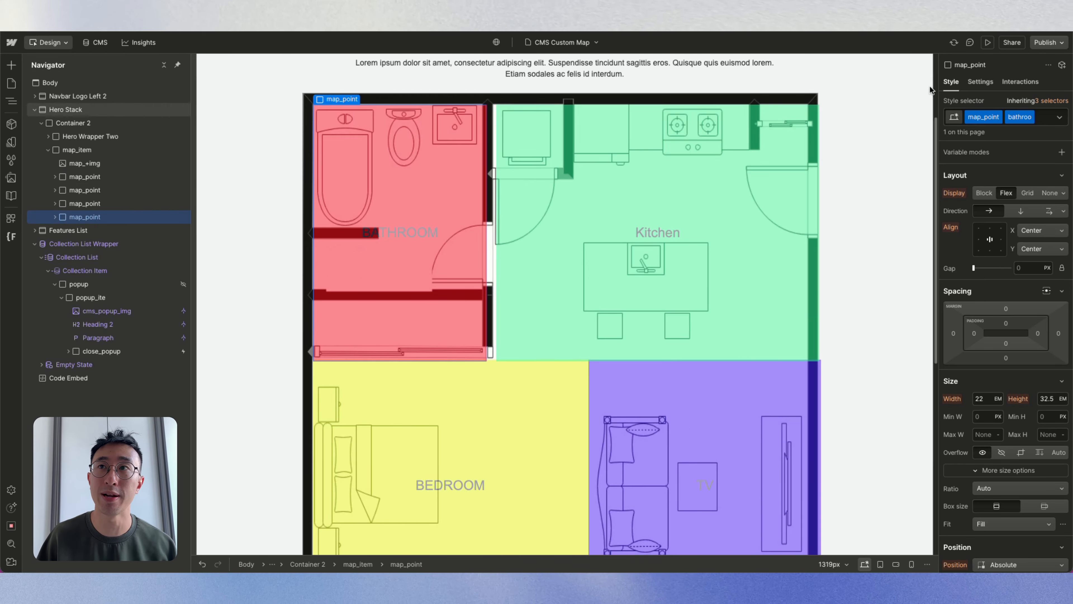
{"action": "left_click", "coordinate": [979, 81]}
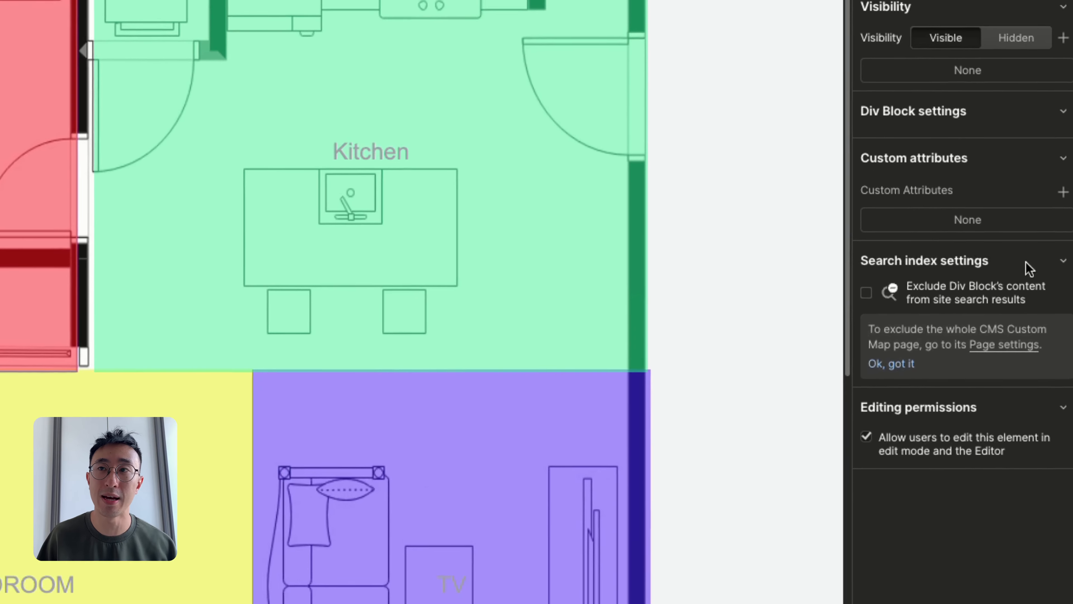
{"action": "left_click", "coordinate": [1063, 191]}
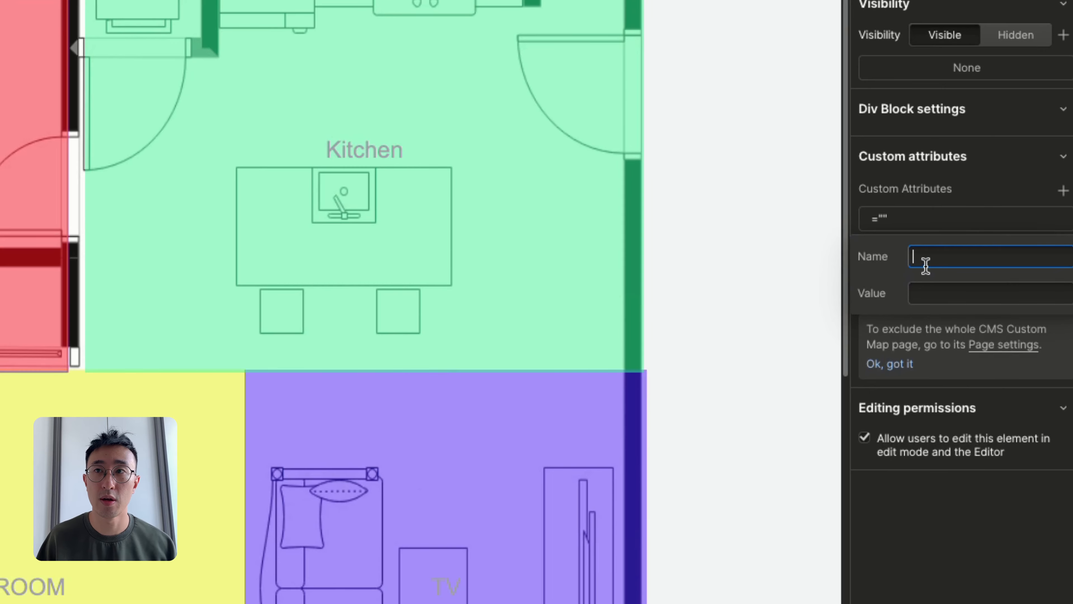
{"action": "type", "text": "data"}
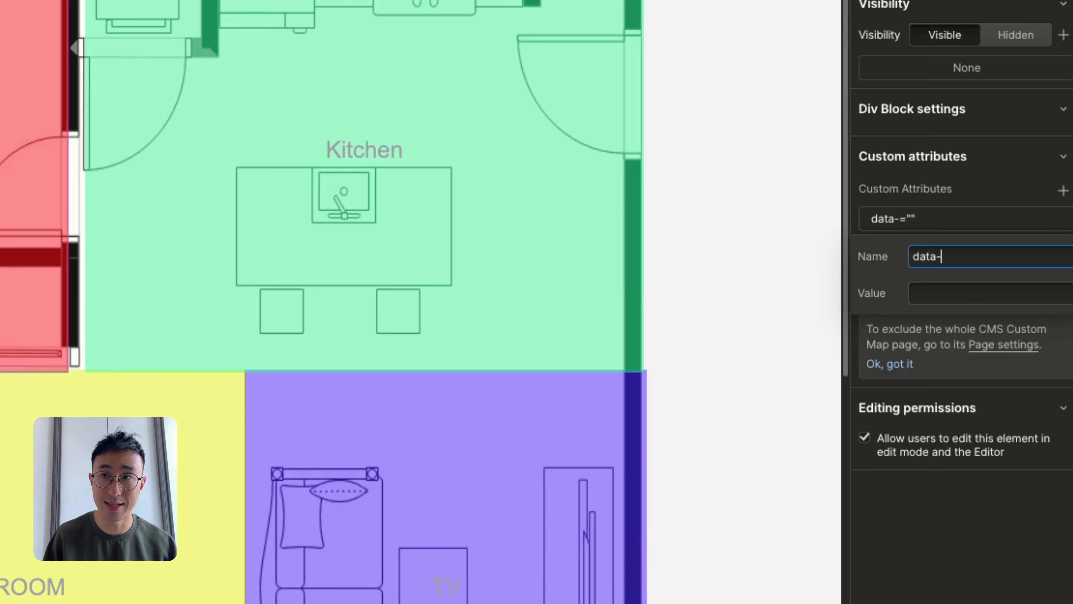
{"action": "type", "text": "-open-popup"}
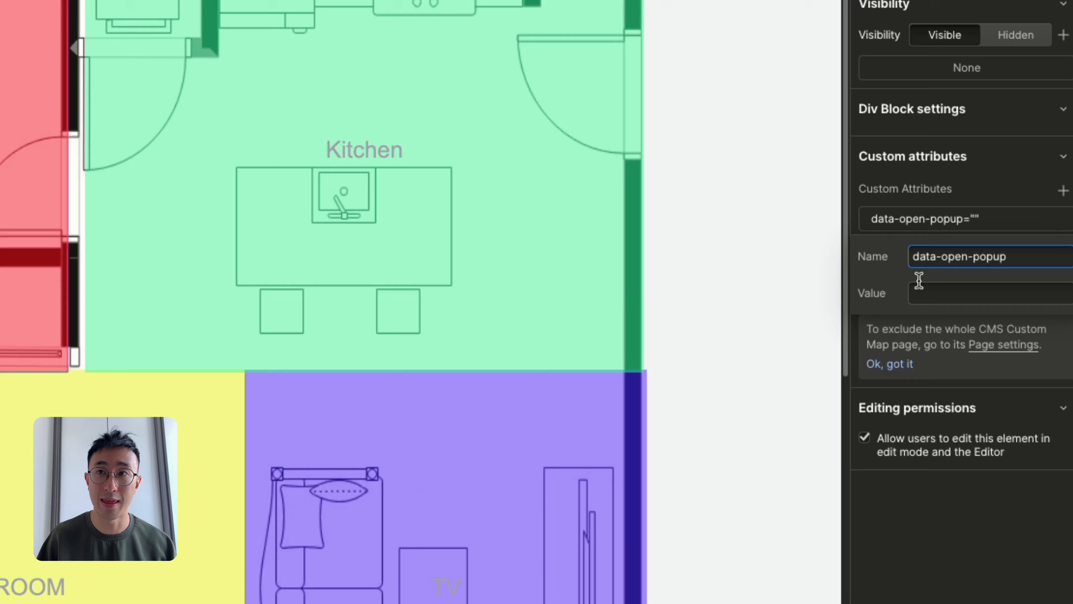
{"action": "key", "text": "Tab"}
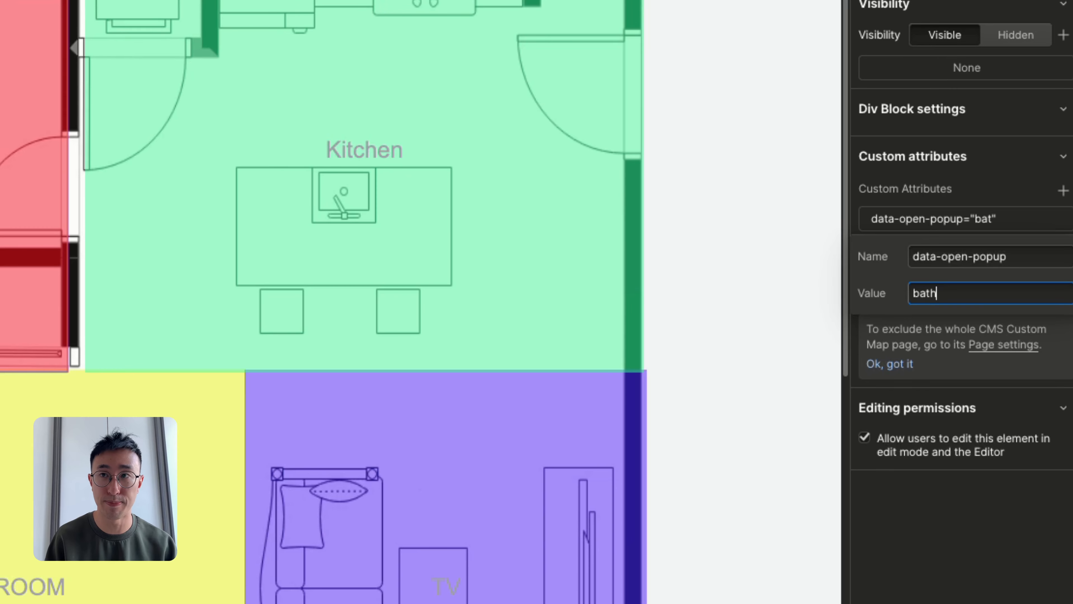
Step: Copy the attribute name data-open-popup and add it to the kitchen map point with the value kitchen
{"action": "triple_click", "coordinate": [975, 257]}
{"action": "key", "text": "ctrl+c"}
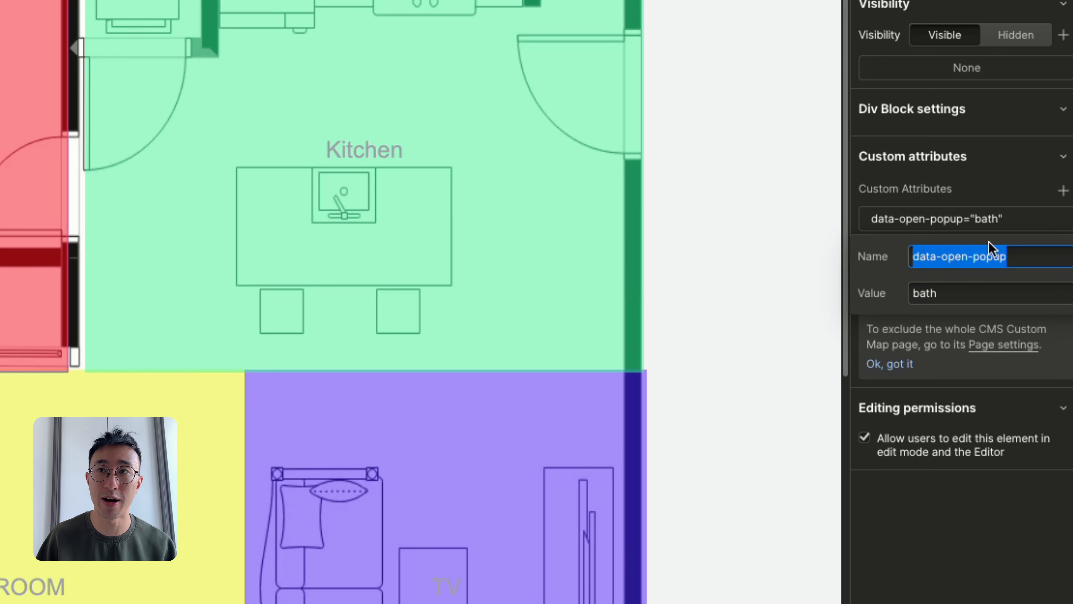
{"action": "left_click", "coordinate": [468, 63]}
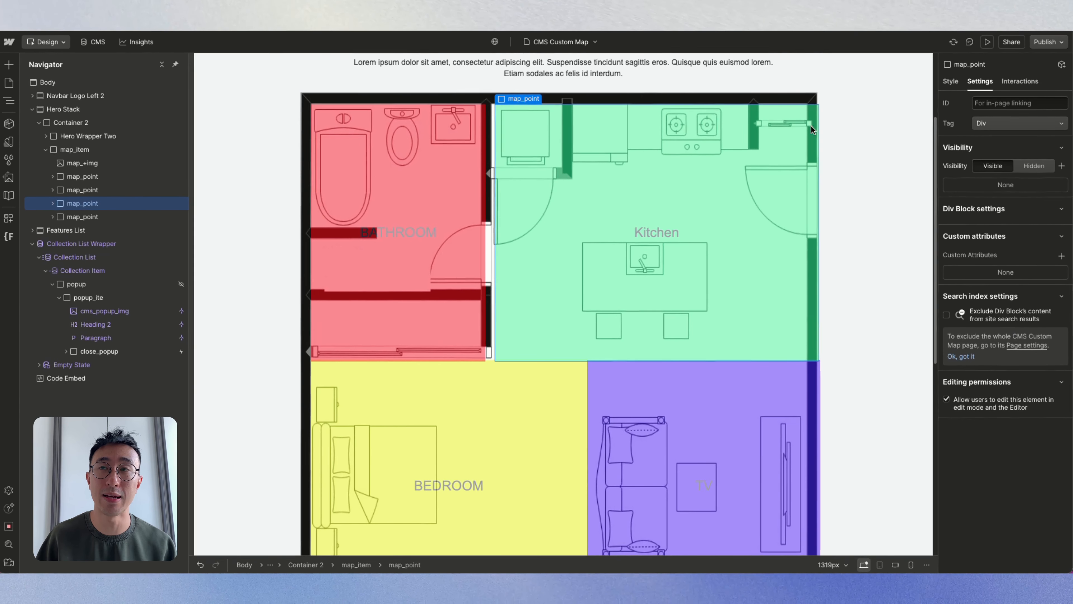
{"action": "left_click", "coordinate": [1061, 256]}
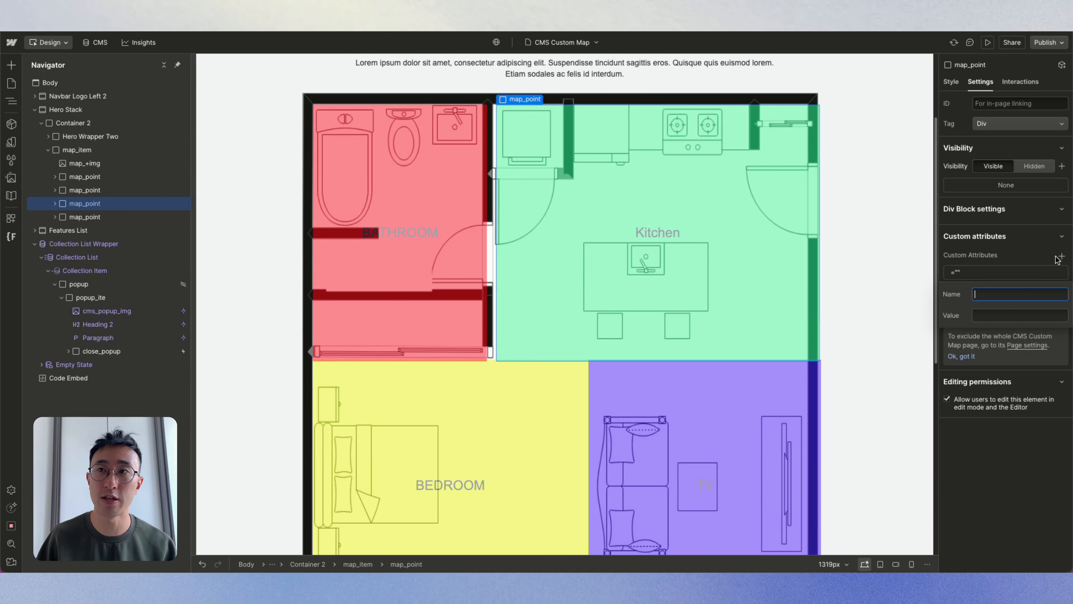
{"action": "key", "text": "ctrl+v"}
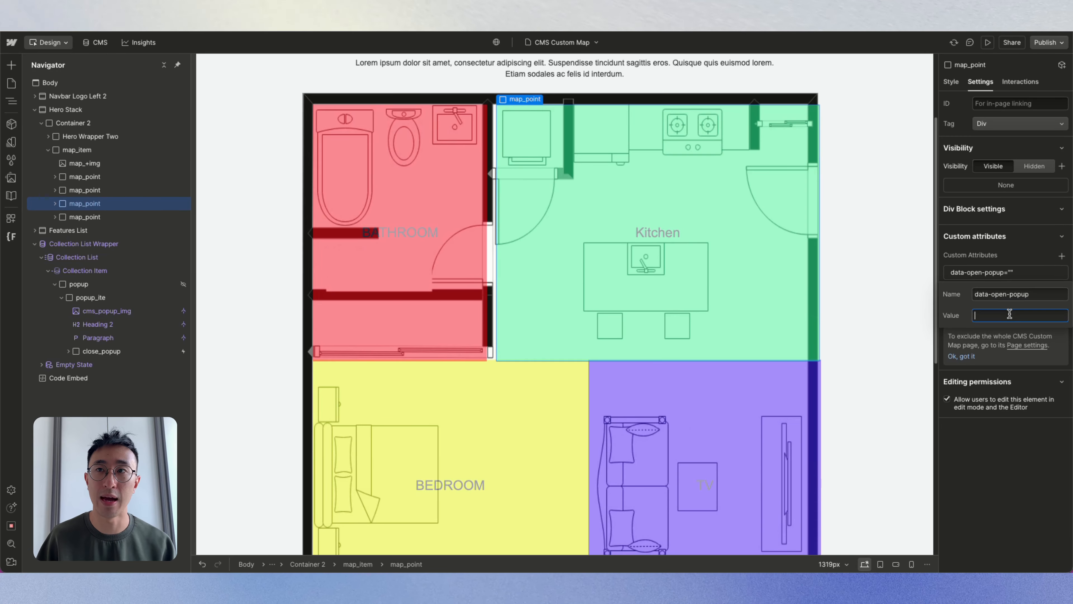
{"action": "type", "text": "en"}
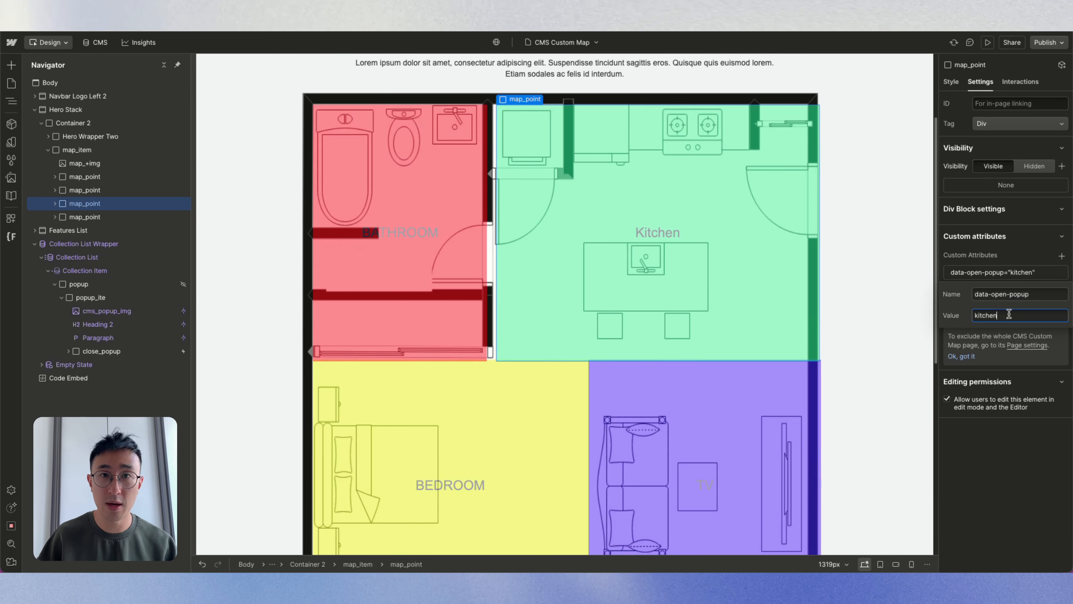
Step: Add the data-open-popup attribute to the bedroom map point with the value bed
{"action": "scroll", "coordinate": [496, 293], "scroll_direction": "down", "scroll_amount": 3}
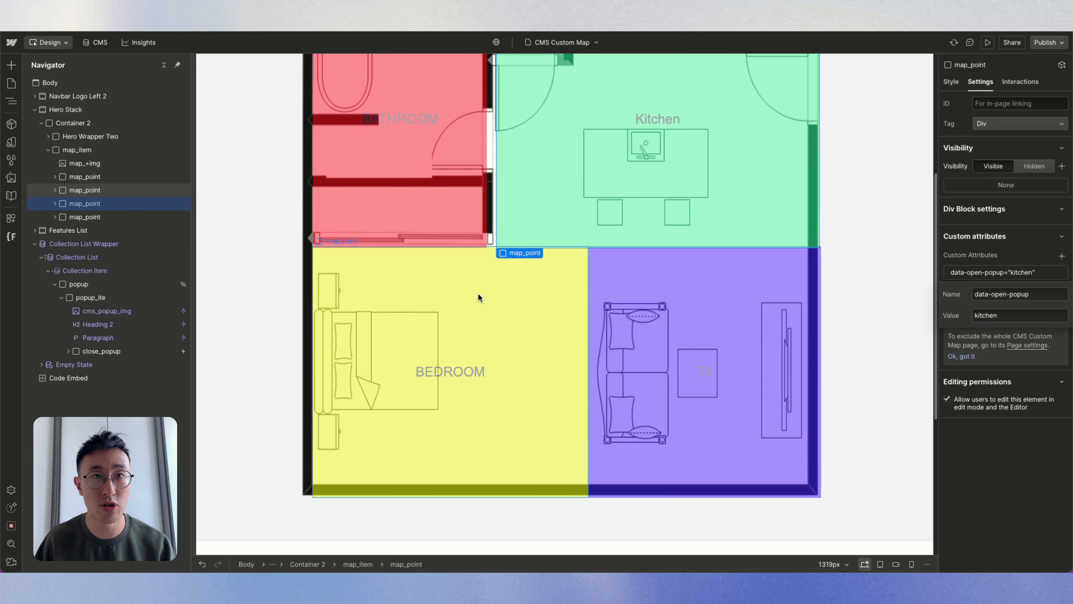
{"action": "left_click", "coordinate": [479, 298]}
{"action": "left_click", "coordinate": [1061, 256]}
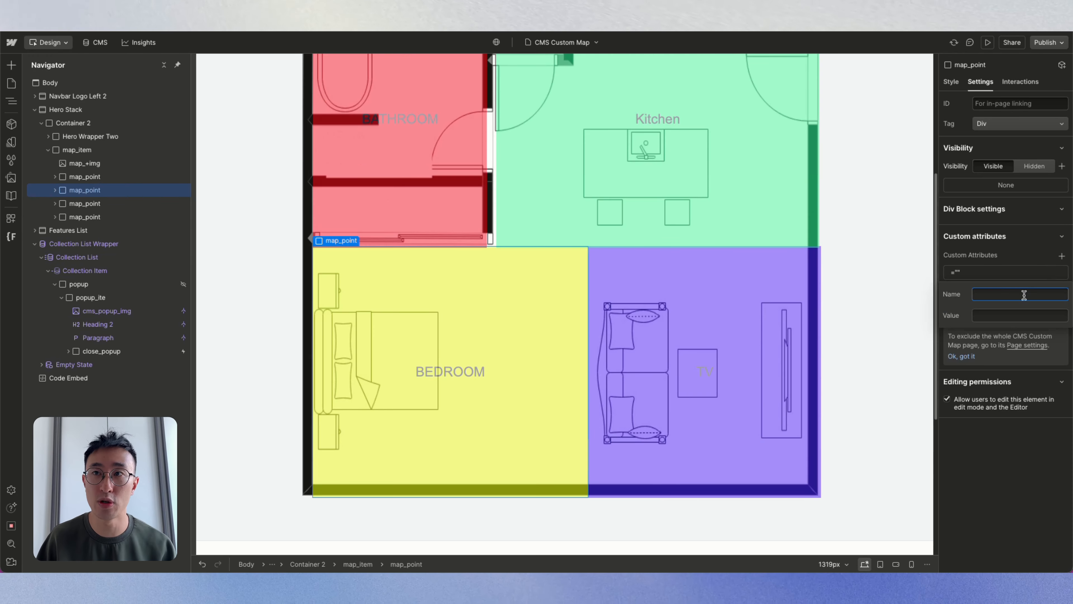
{"action": "key", "text": "super+v"}
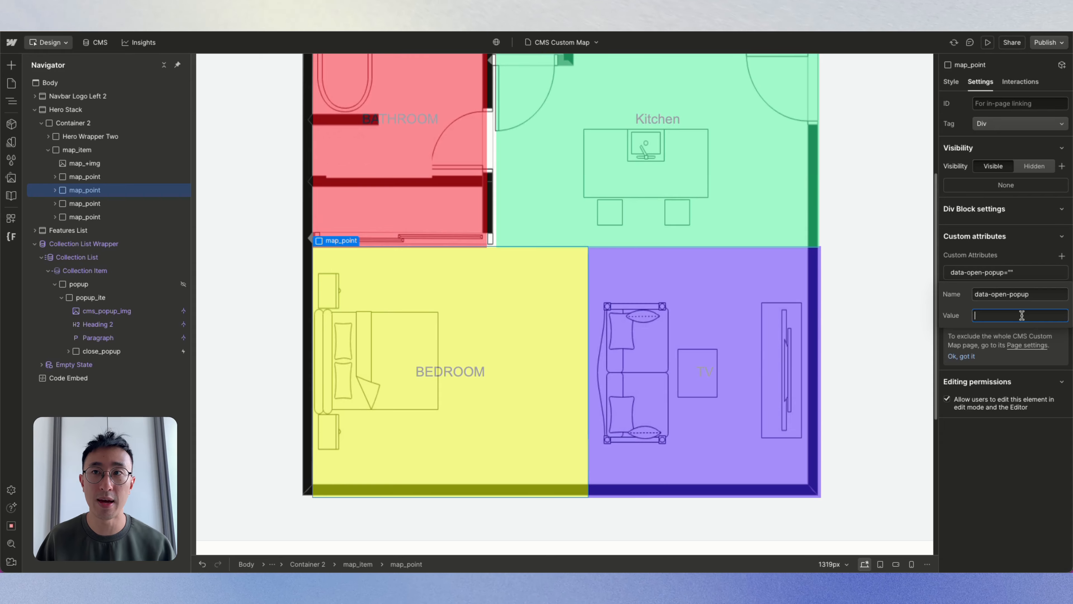
{"action": "type", "text": "bed"}
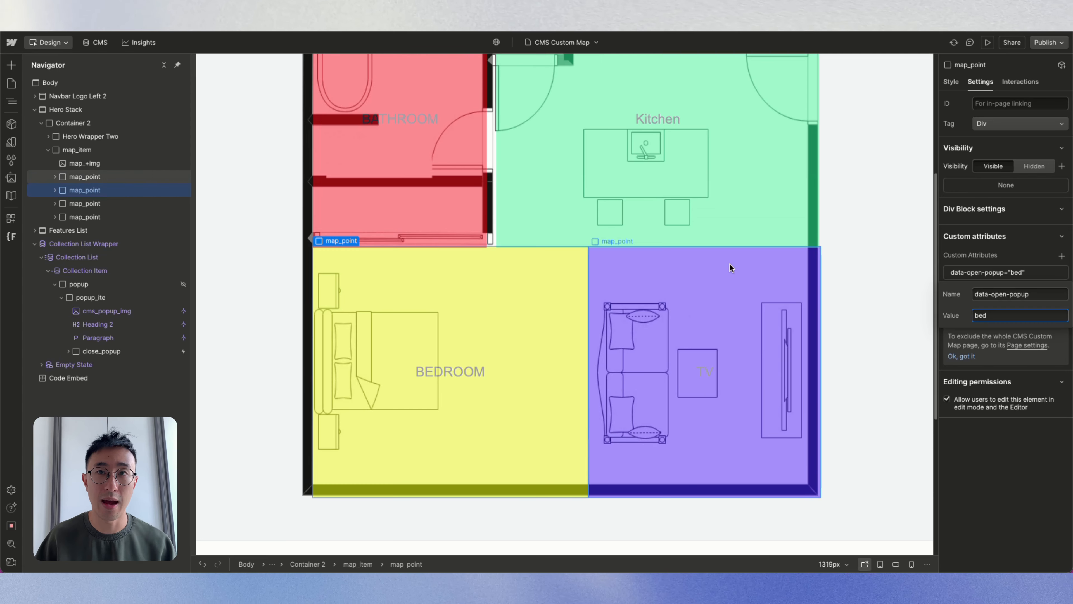
Step: Add the data-open-popup attribute to the living room map point with the value living
{"action": "left_click", "coordinate": [679, 360]}
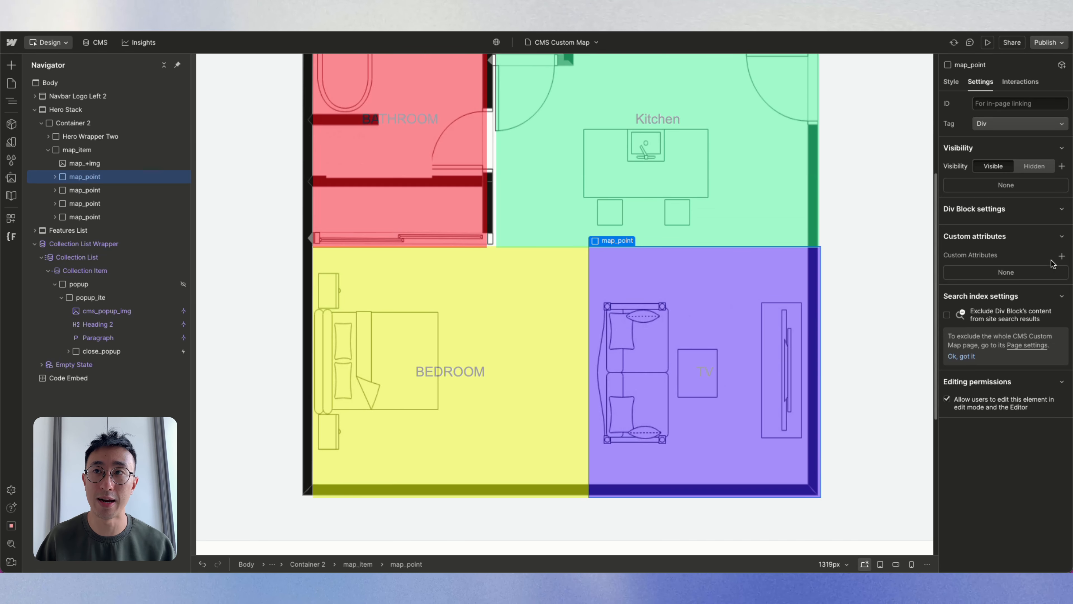
{"action": "left_click", "coordinate": [1062, 256]}
{"action": "key", "text": "super+v"}
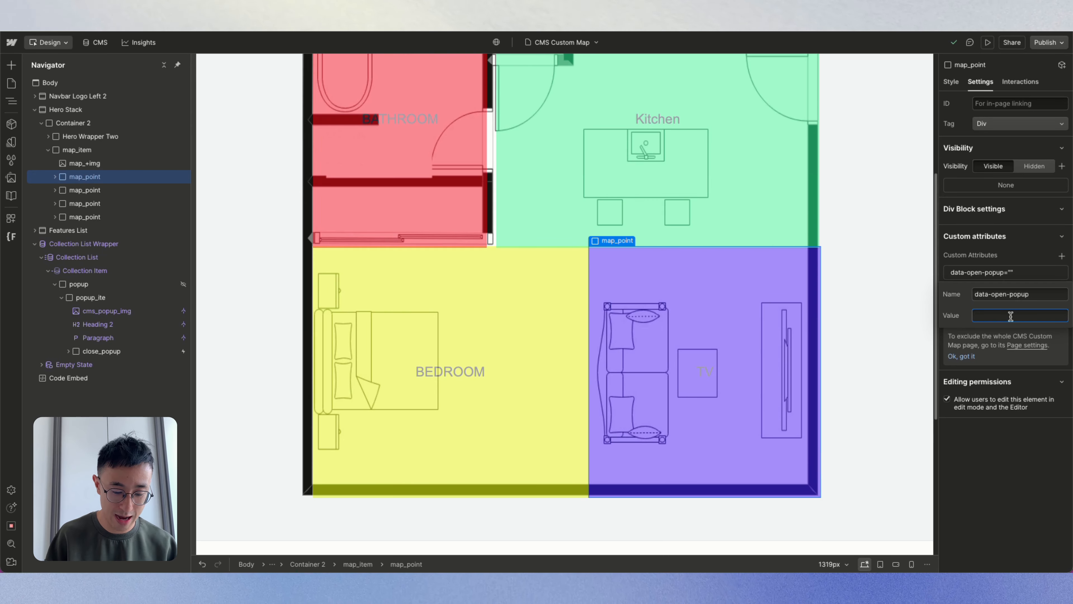
{"action": "type", "text": "living"}
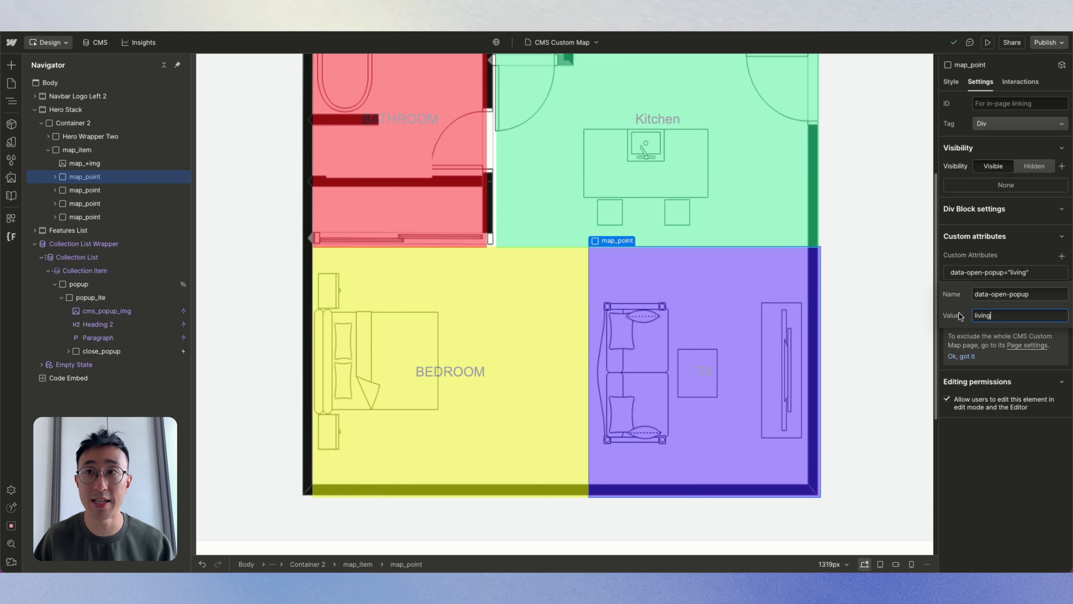
Step: Add a custom attribute data-popup to the popup div and bind its value to the DEVELOPER ONLY field of Floorplan Studios
{"action": "left_click", "coordinate": [95, 42]}
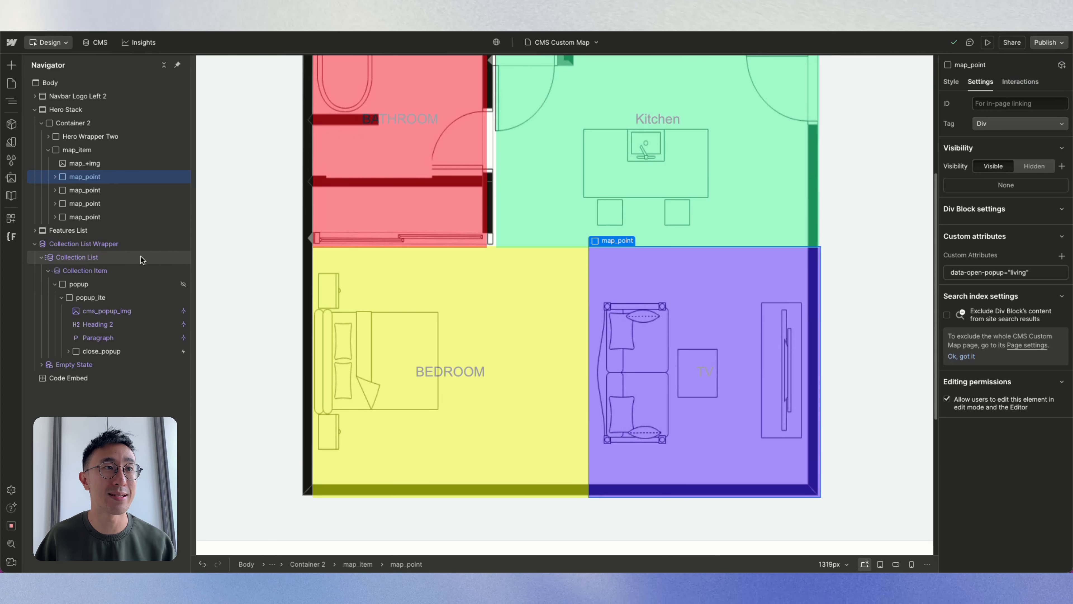
{"action": "left_click", "coordinate": [50, 285]}
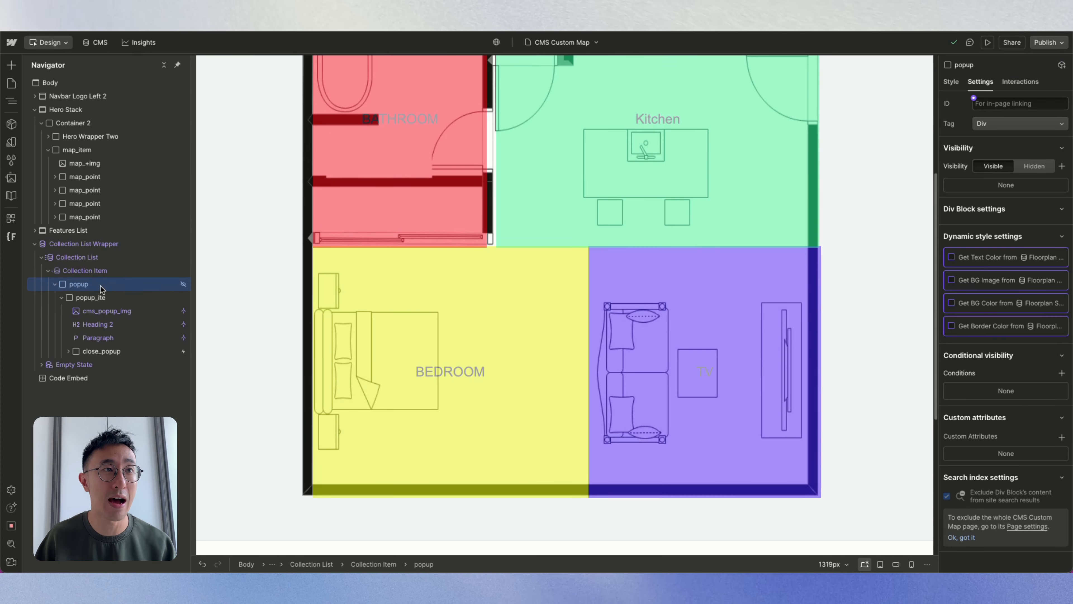
{"action": "left_click", "coordinate": [54, 284]}
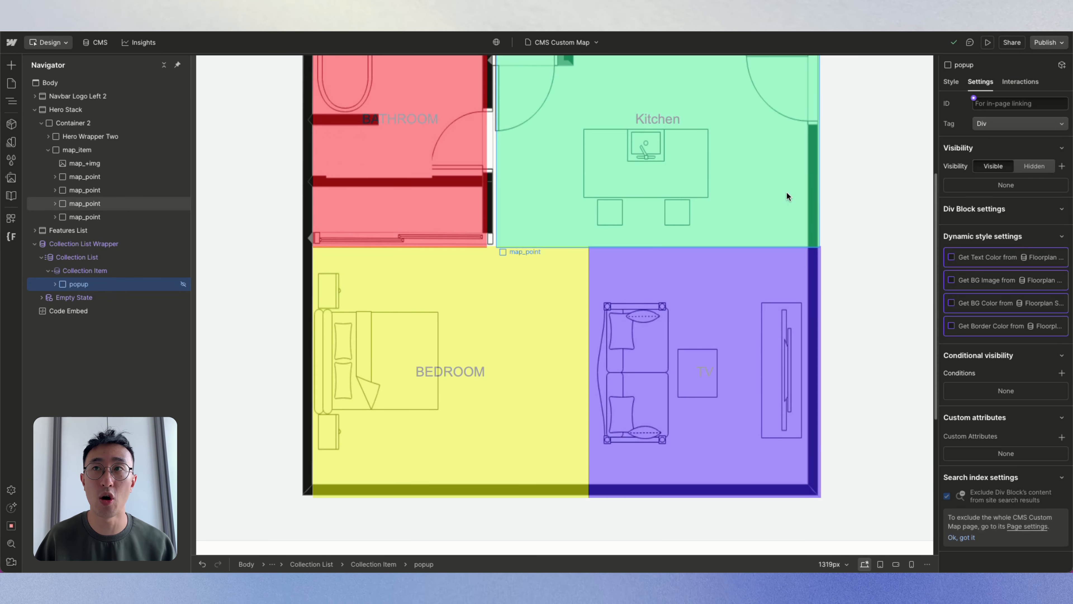
{"action": "left_click", "coordinate": [953, 82]}
{"action": "left_click", "coordinate": [973, 82]}
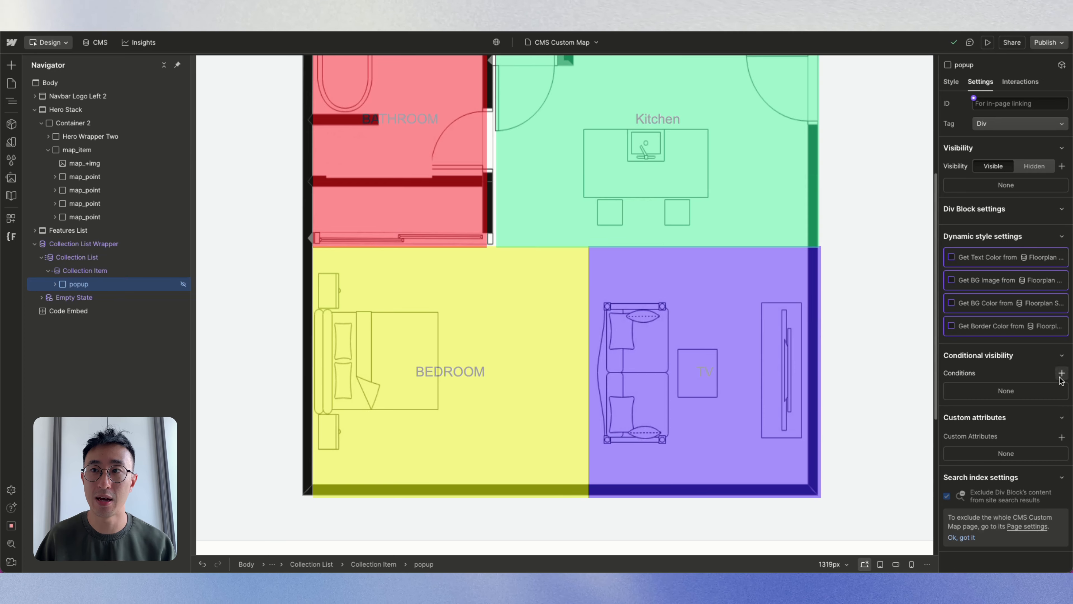
{"action": "left_click", "coordinate": [1062, 438]}
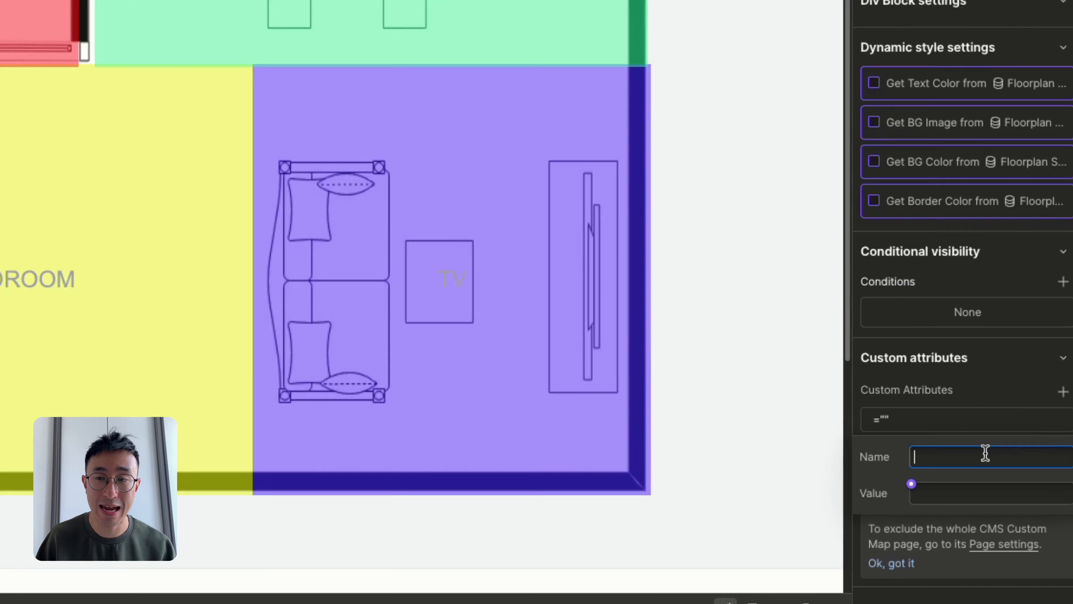
{"action": "type", "text": "data-popup"}
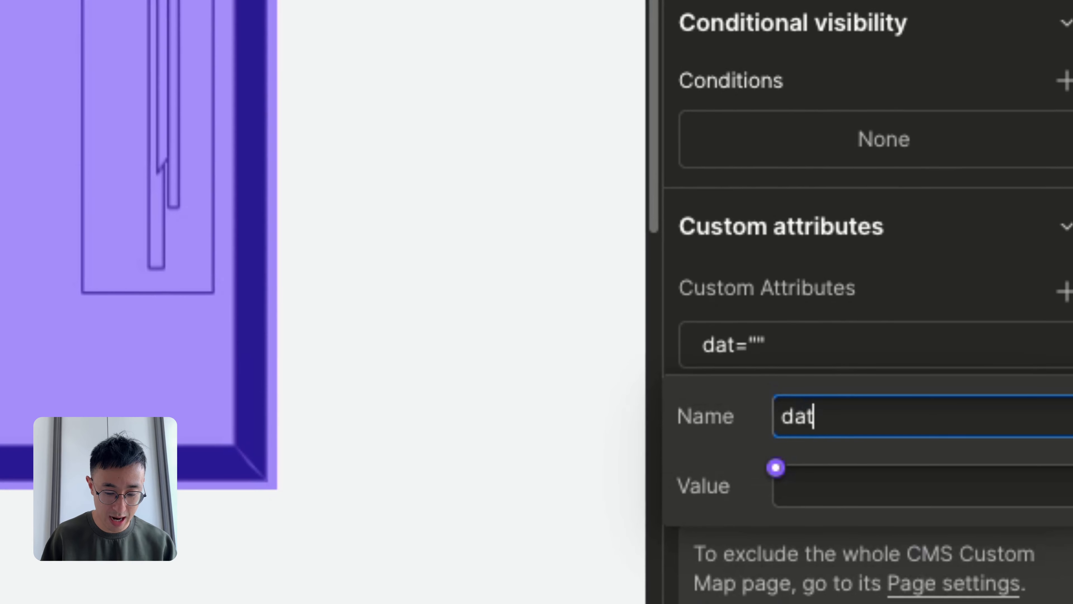
{"action": "left_click", "coordinate": [776, 468]}
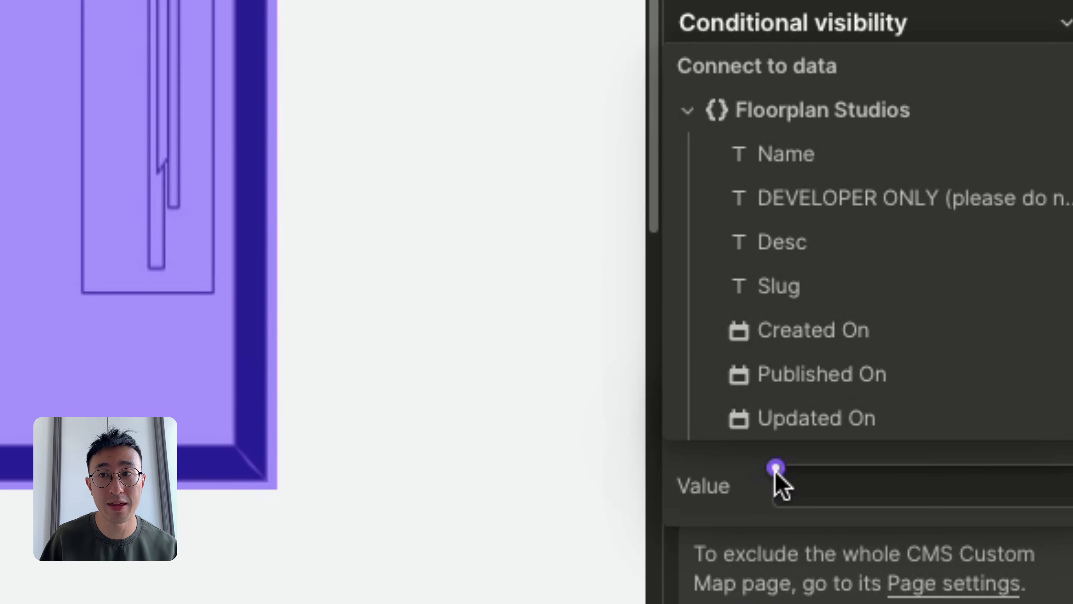
{"action": "left_click", "coordinate": [925, 203]}
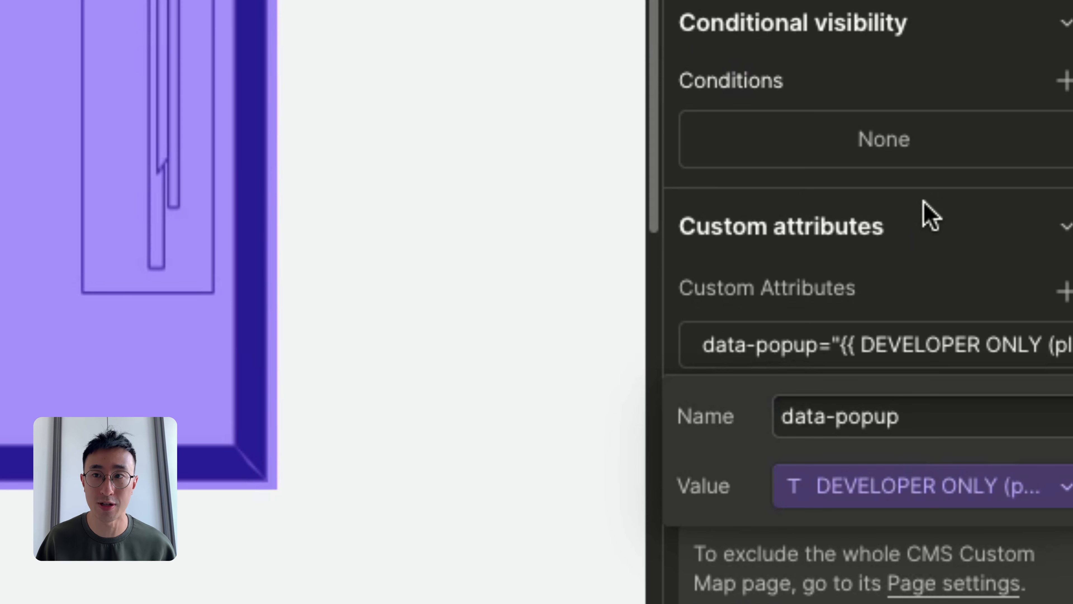